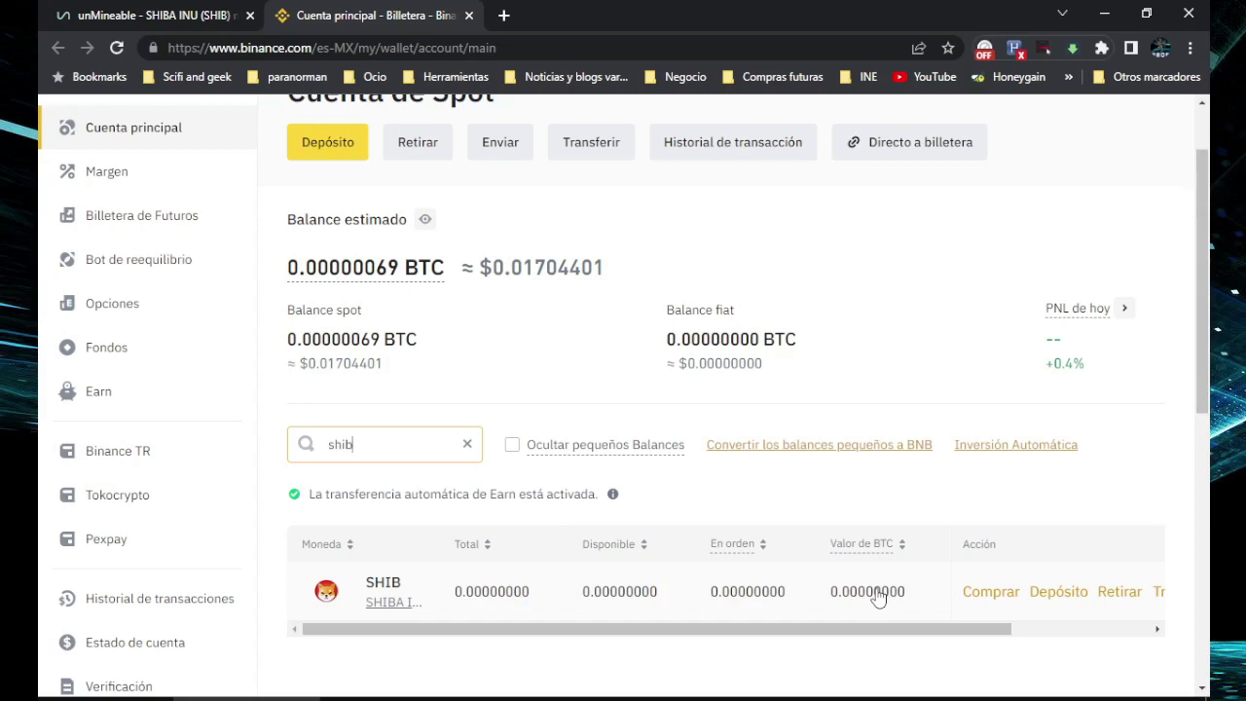
# Step: Open the deposit page for SHIB from the spot wallet's coin list
pyautogui.click(1059, 592)
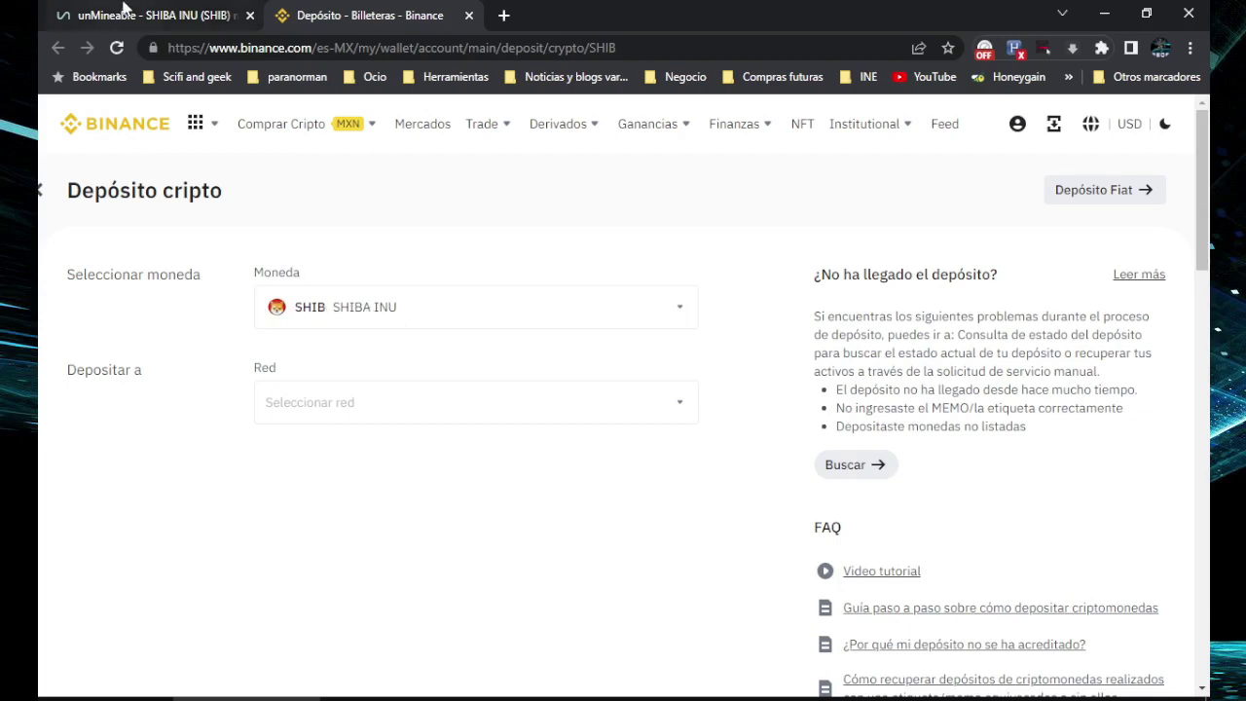
# Step: Examine unMineable's minimum SHIB payouts for the ETH, BSC and KCC chains on the RandomX page
pyautogui.click(124, 10)
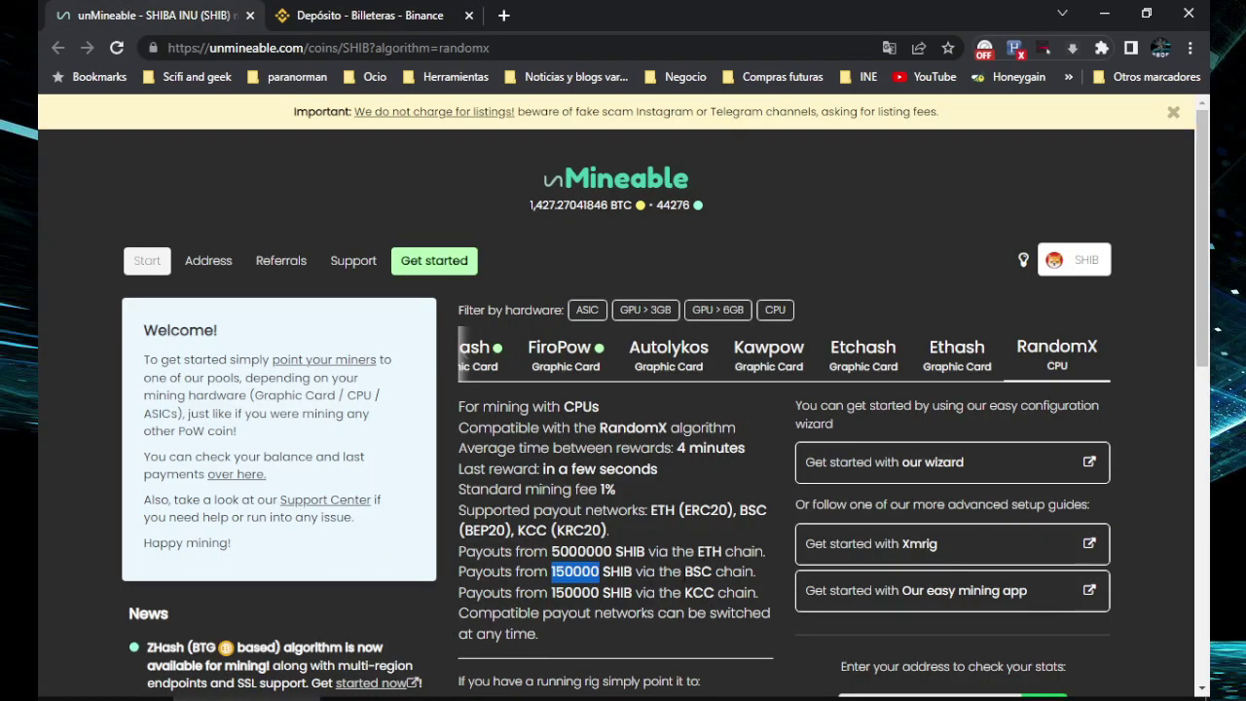
pyautogui.doubleClick(706, 551)
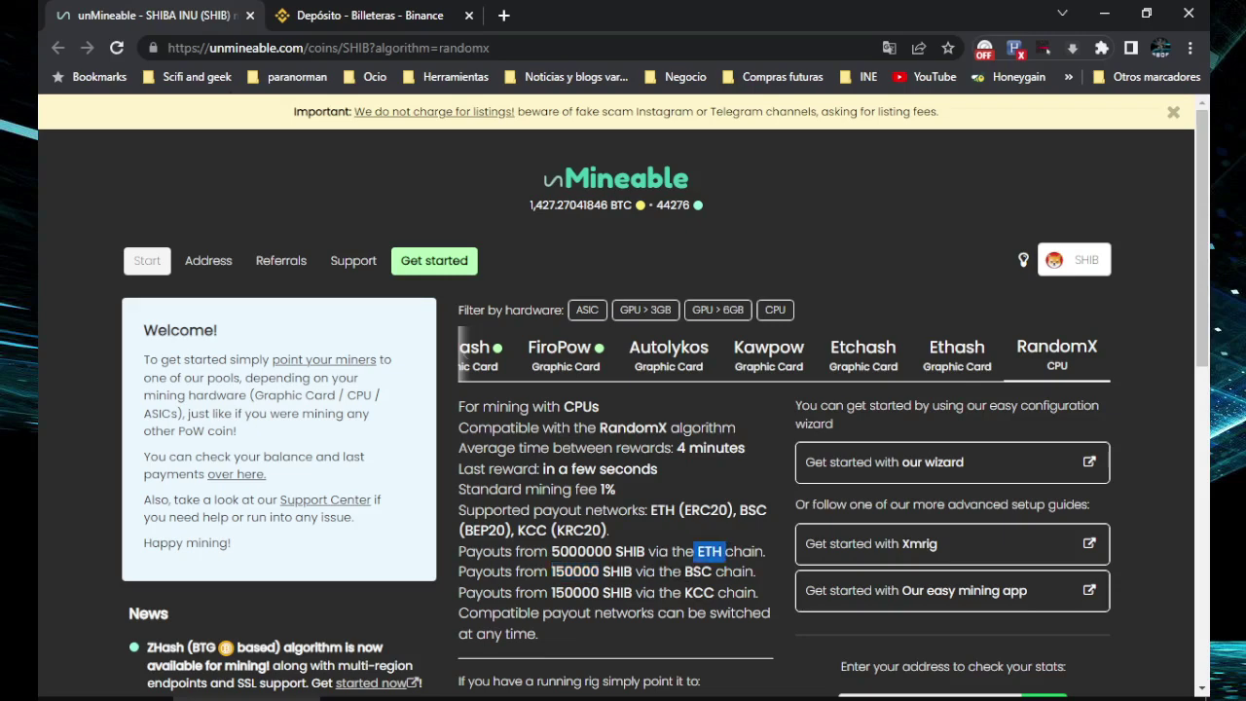
pyautogui.doubleClick(698, 571)
pyautogui.doubleClick(699, 592)
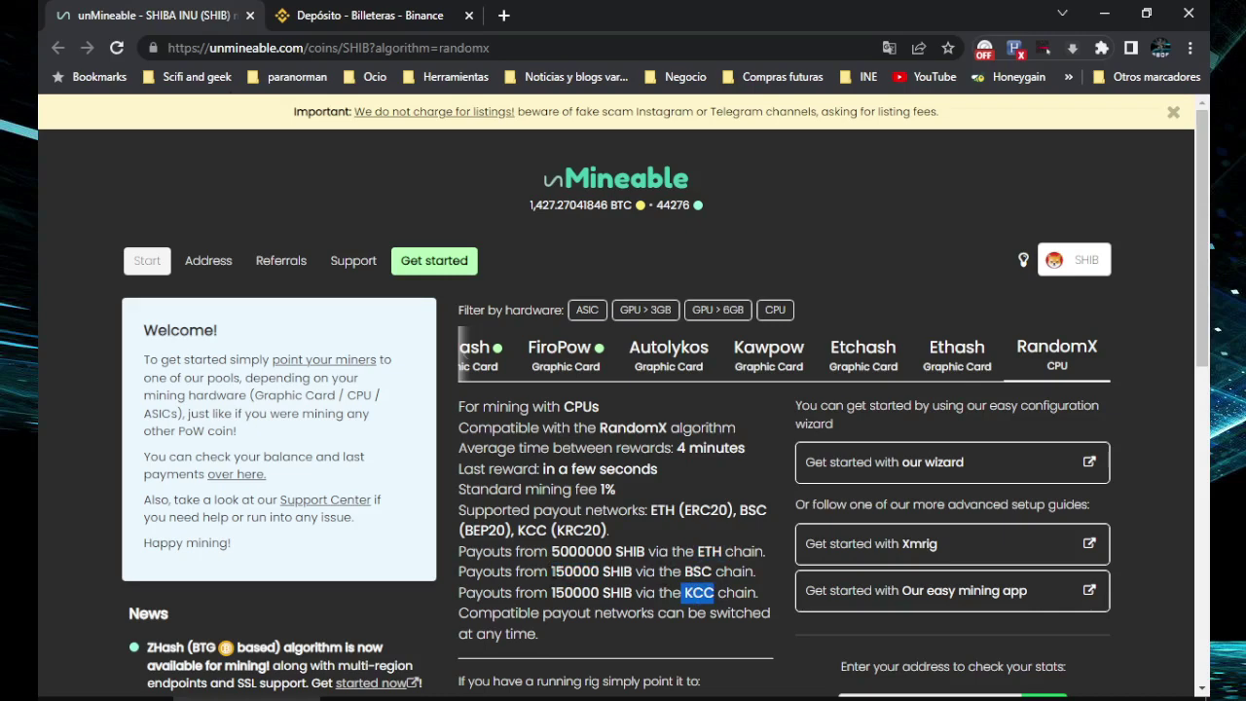
pyautogui.moveTo(552, 572); pyautogui.dragTo(573, 572)
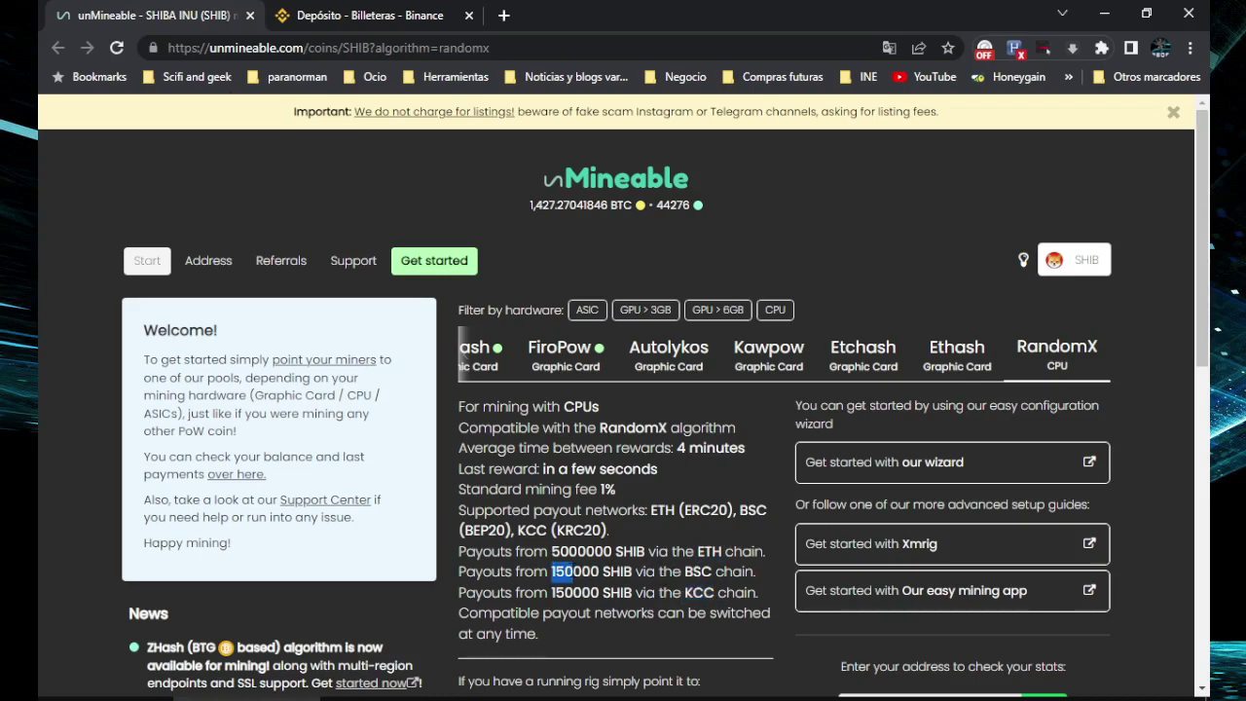
pyautogui.moveTo(552, 551); pyautogui.dragTo(611, 551)
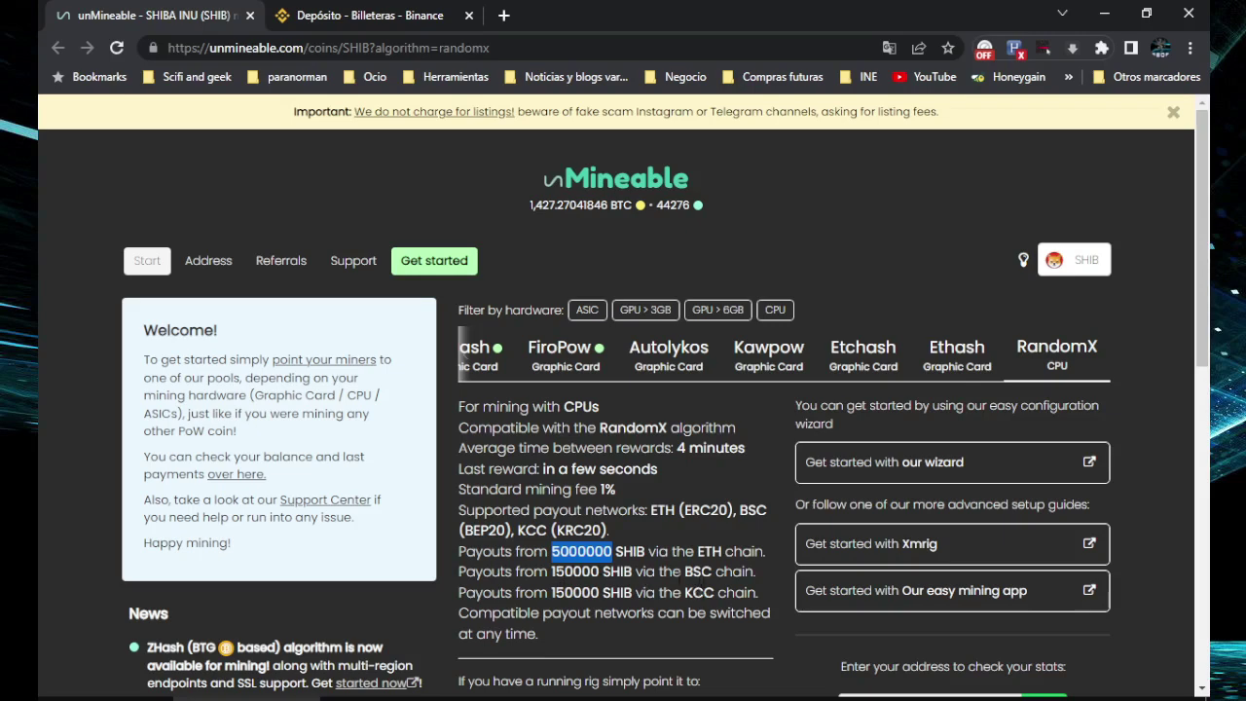
pyautogui.moveTo(685, 571); pyautogui.dragTo(711, 571)
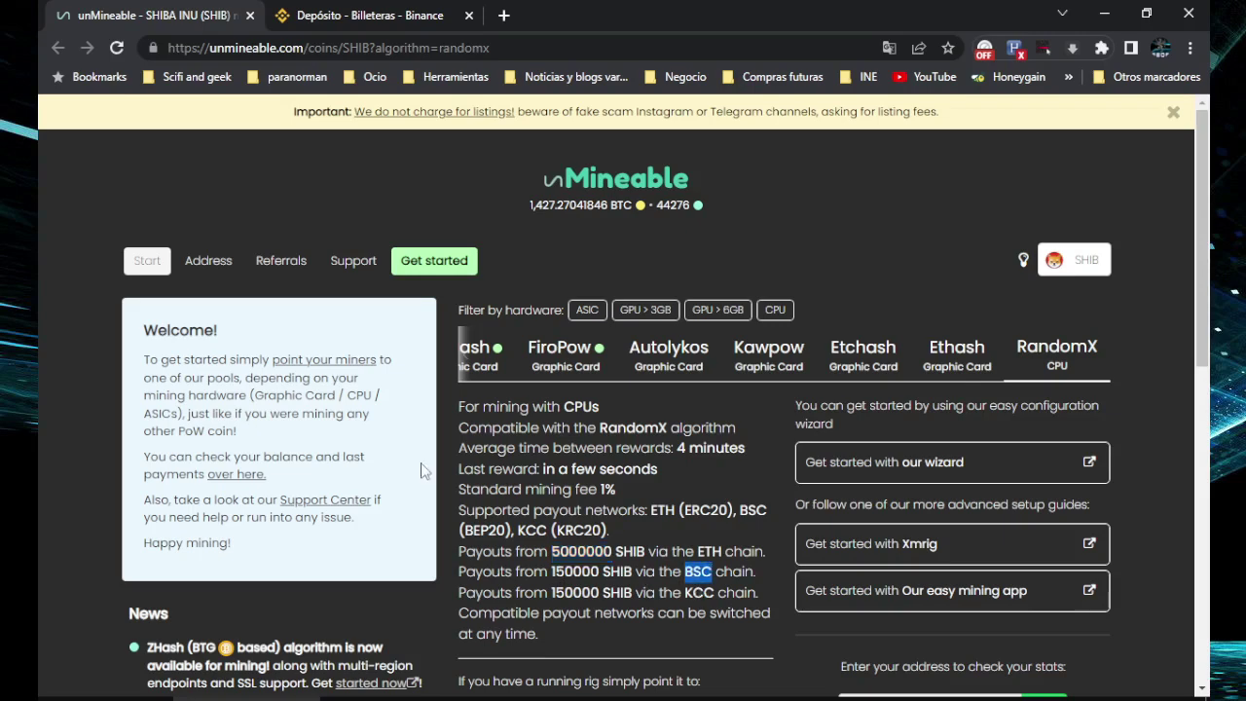
# Step: Choose the BSC BNB Smart Chain (BEP20) network for the SHIB deposit on Binance and copy its deposit address
pyautogui.click(341, 19)
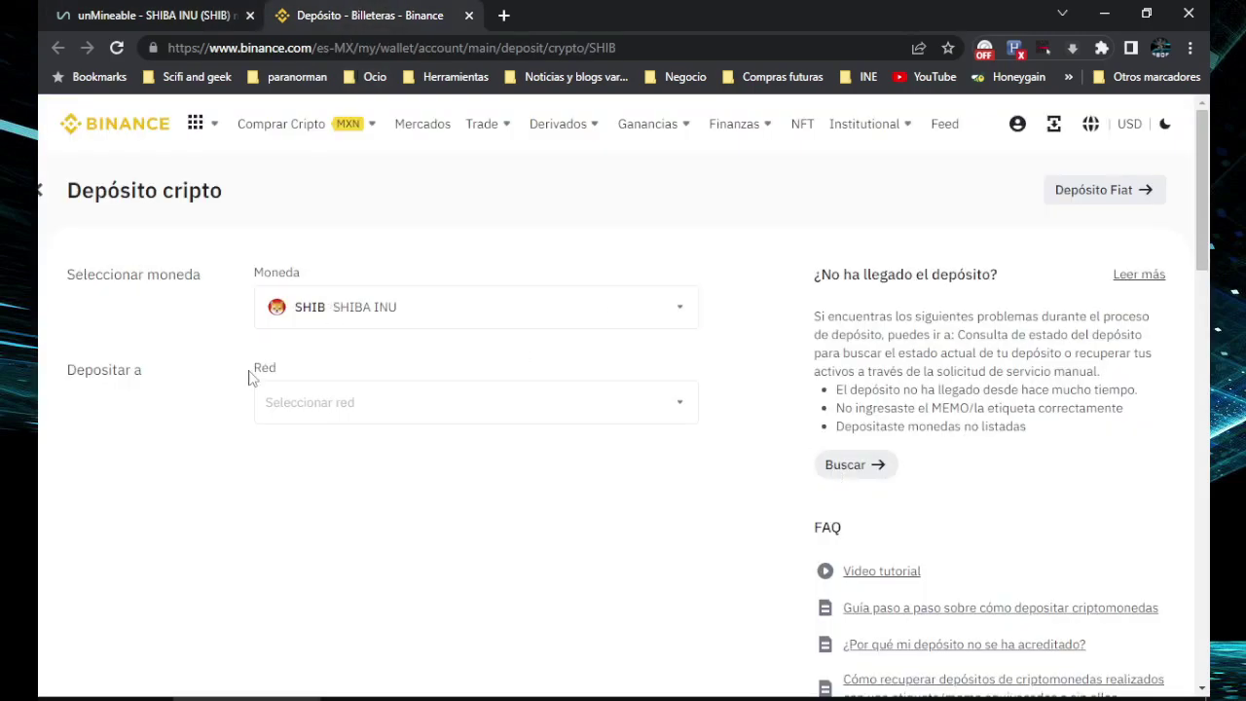
pyautogui.click(684, 407)
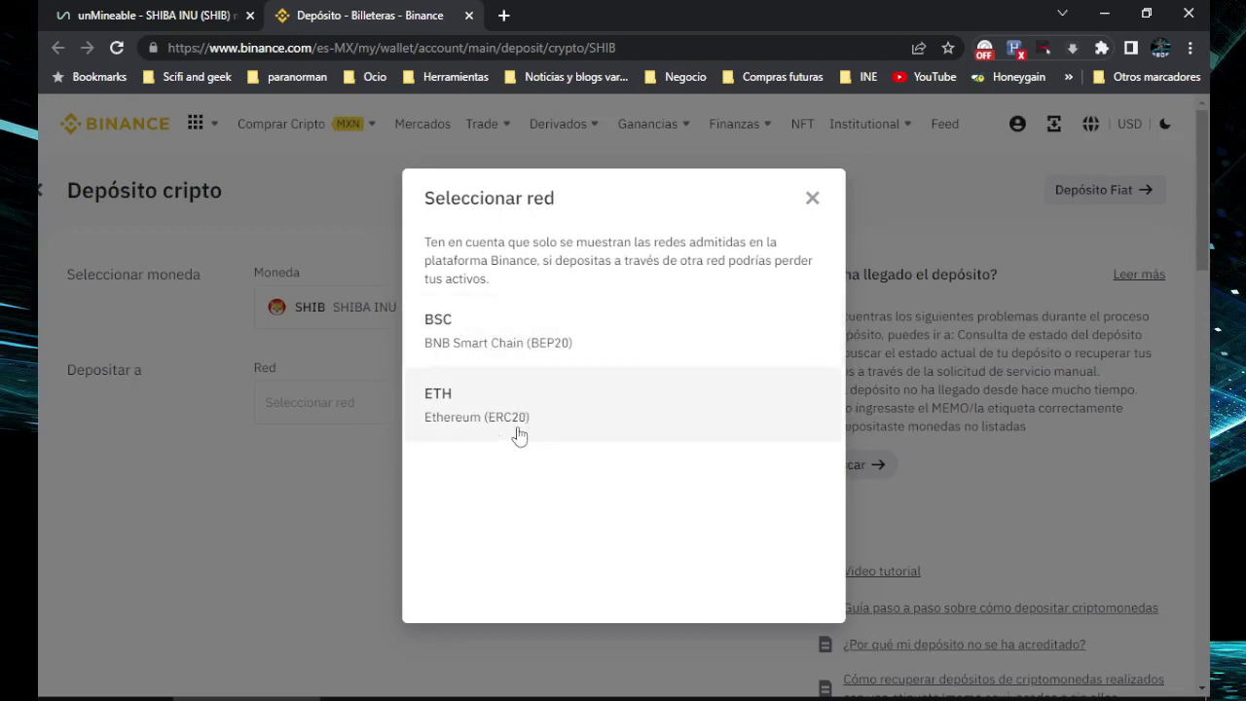
pyautogui.click(571, 343)
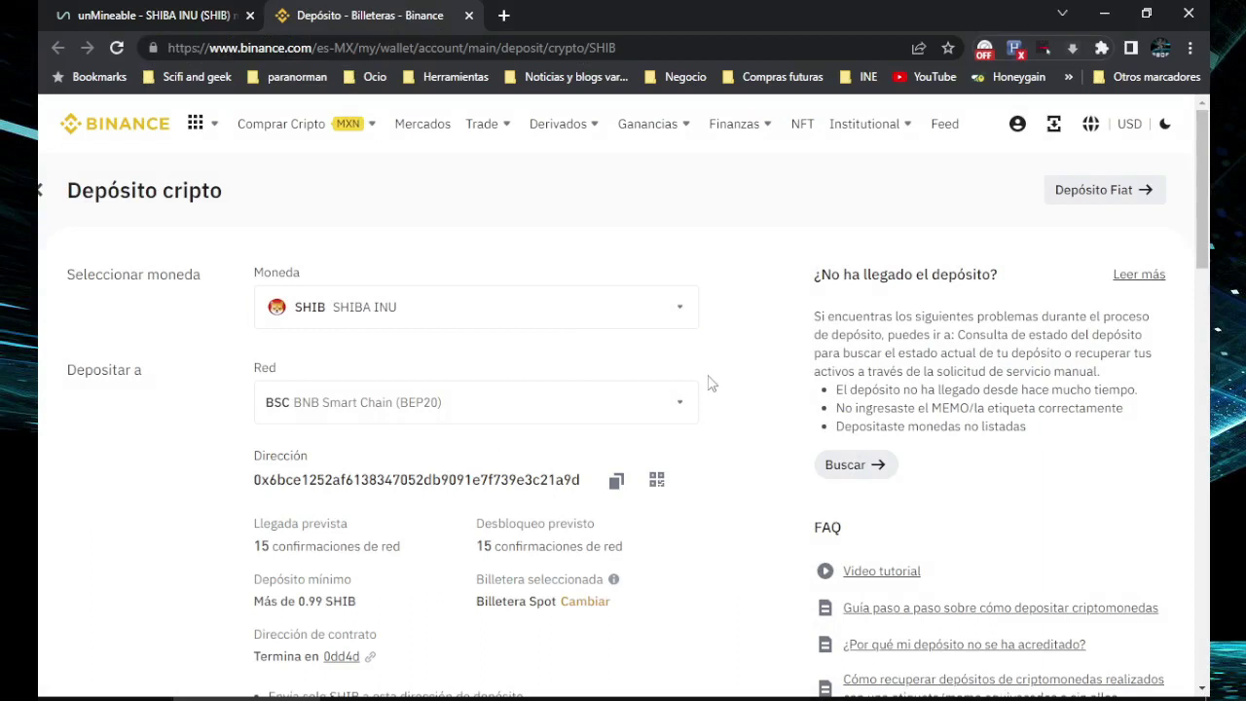
pyautogui.click(616, 486)
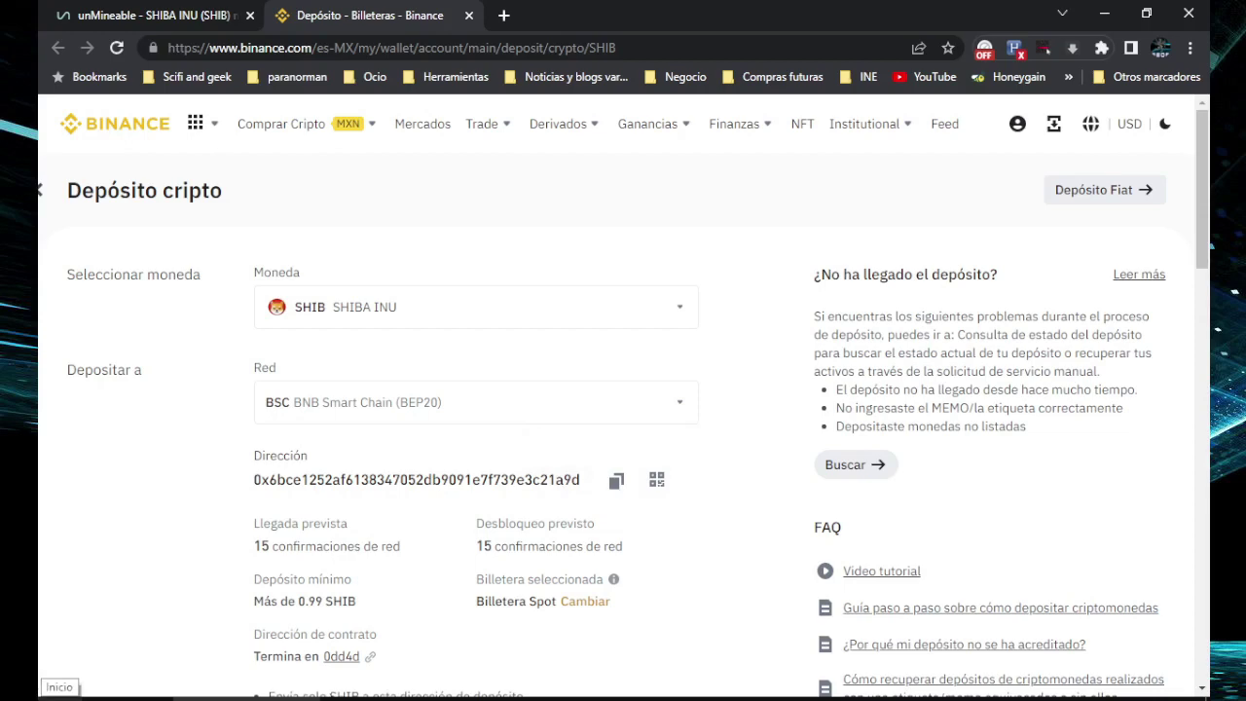
# Step: Open Notepad (Bloc de notas), paste the copied deposit address into the blank document and minimize it
pyautogui.hotkey('alt', 'Tab')
pyautogui.press('super')
pyautogui.write('notas')
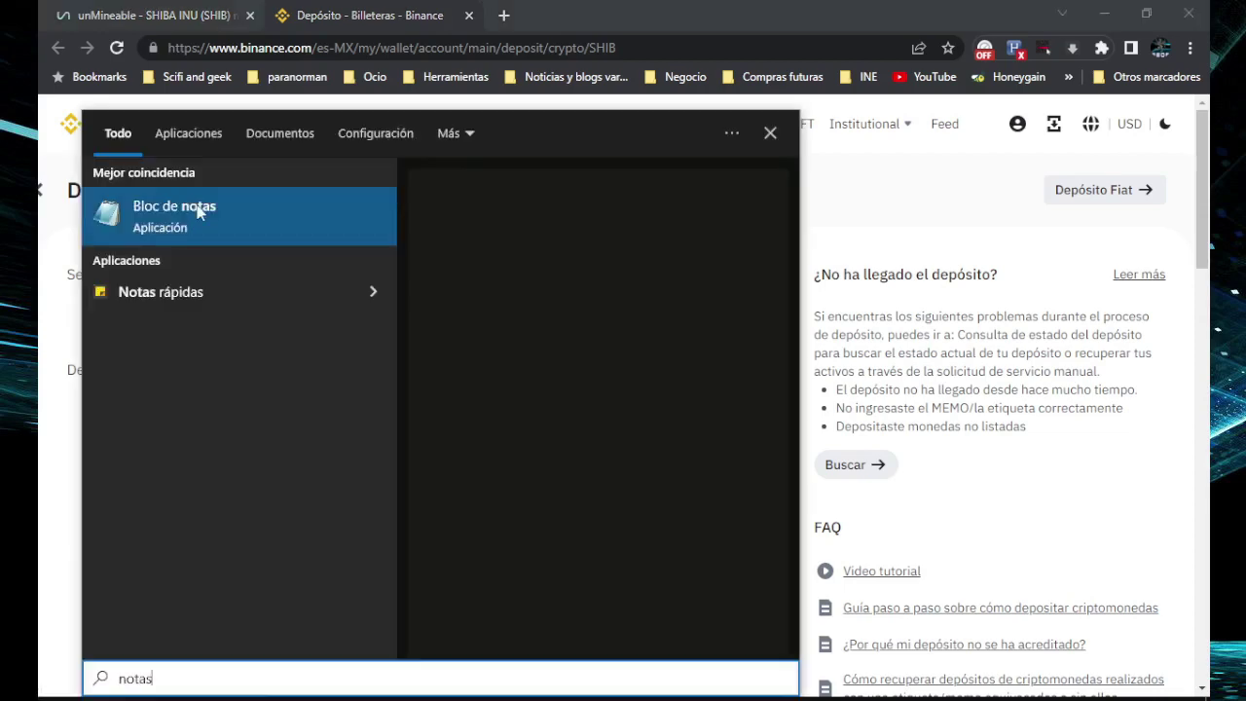
pyautogui.click(200, 212)
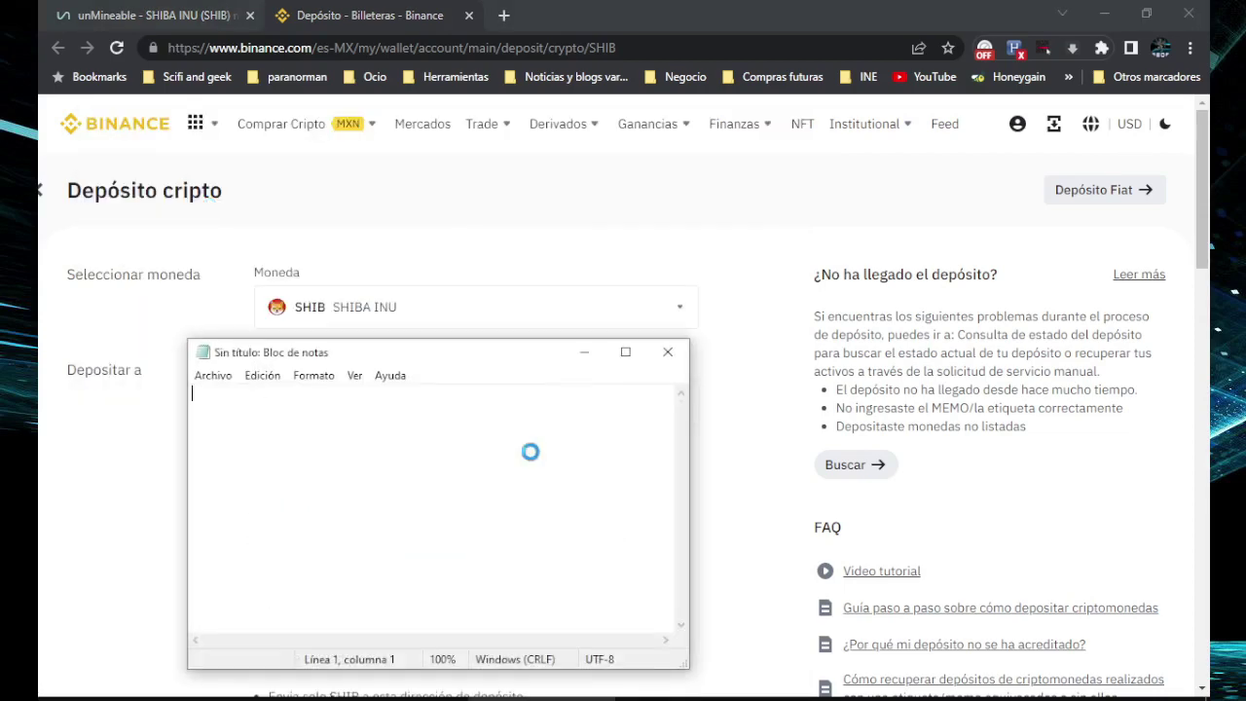
pyautogui.hotkey('ctrl', 'v')
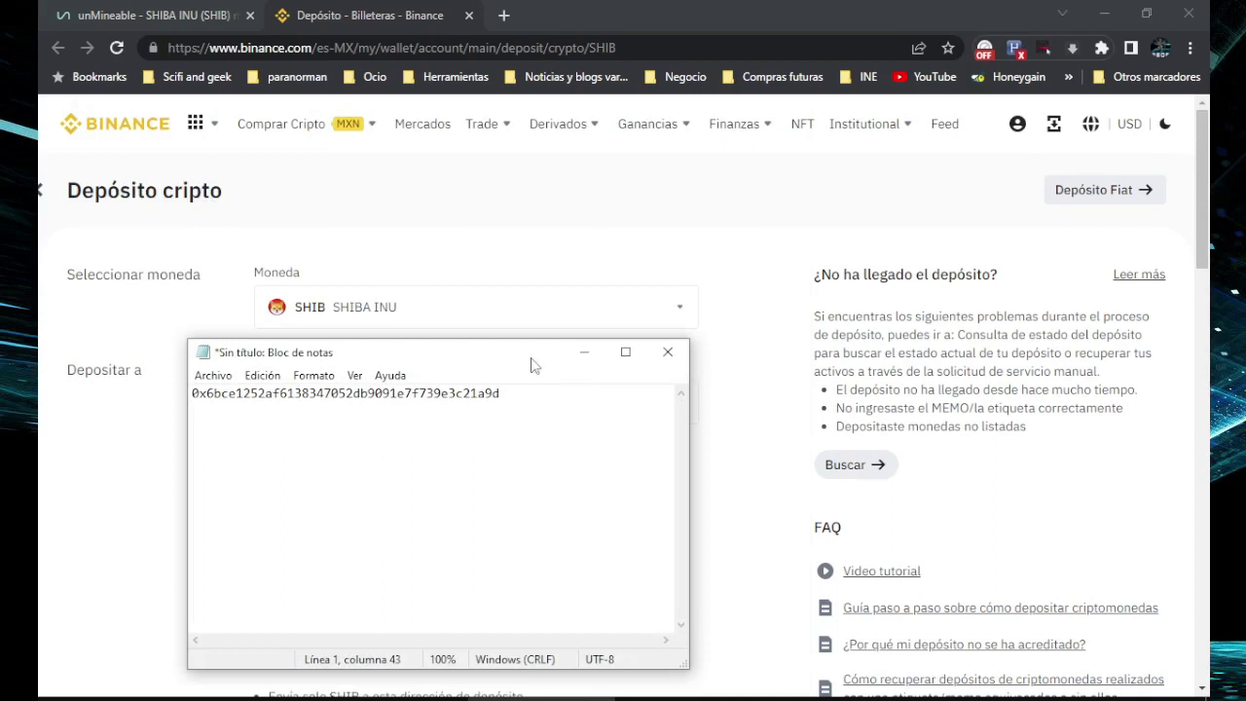
pyautogui.moveTo(517, 394); pyautogui.dragTo(183, 393)
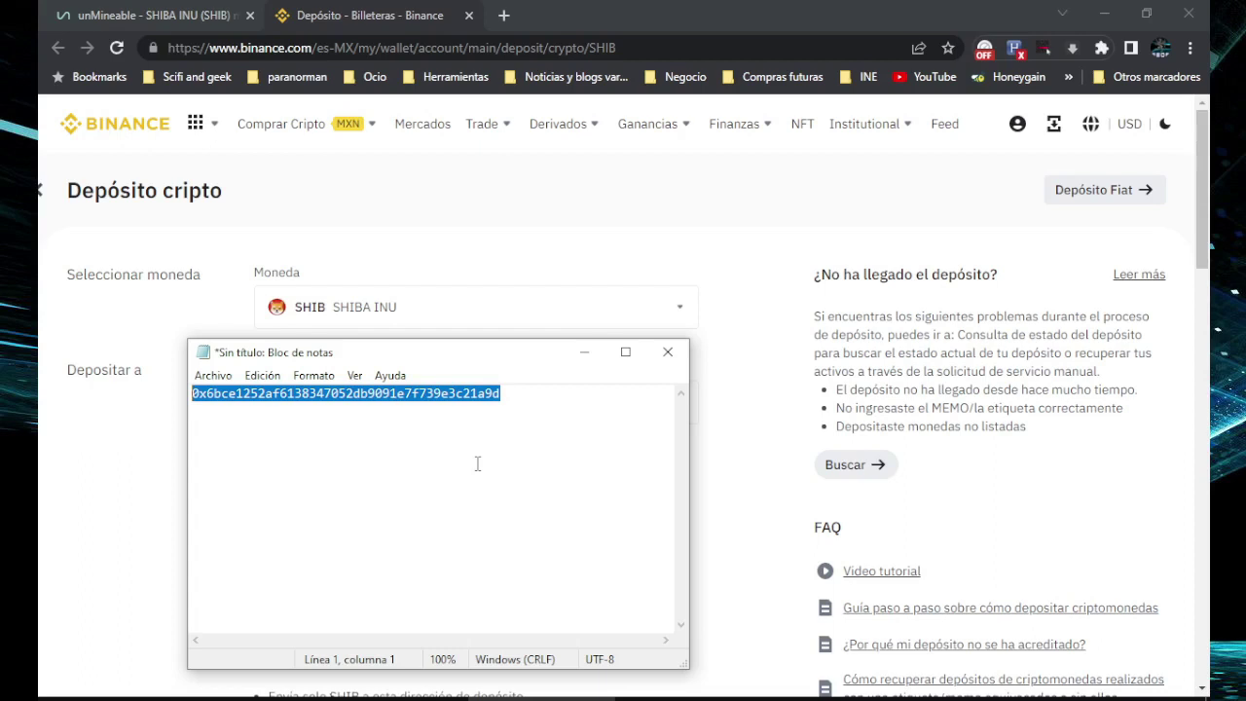
pyautogui.click(581, 357)
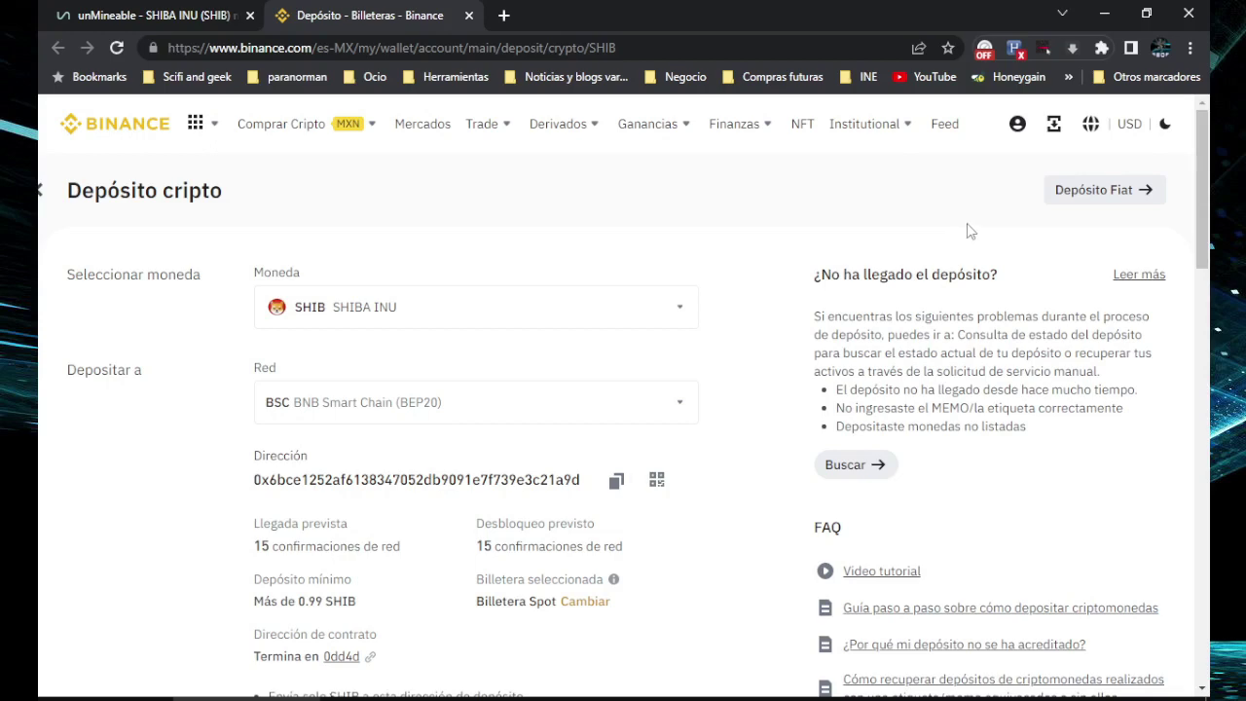
# Step: Close the Binance deposit page and open the XMRig GitHub releases page through unMineable's Xmrig setup guide
pyautogui.hotkey('ctrl', 'w')
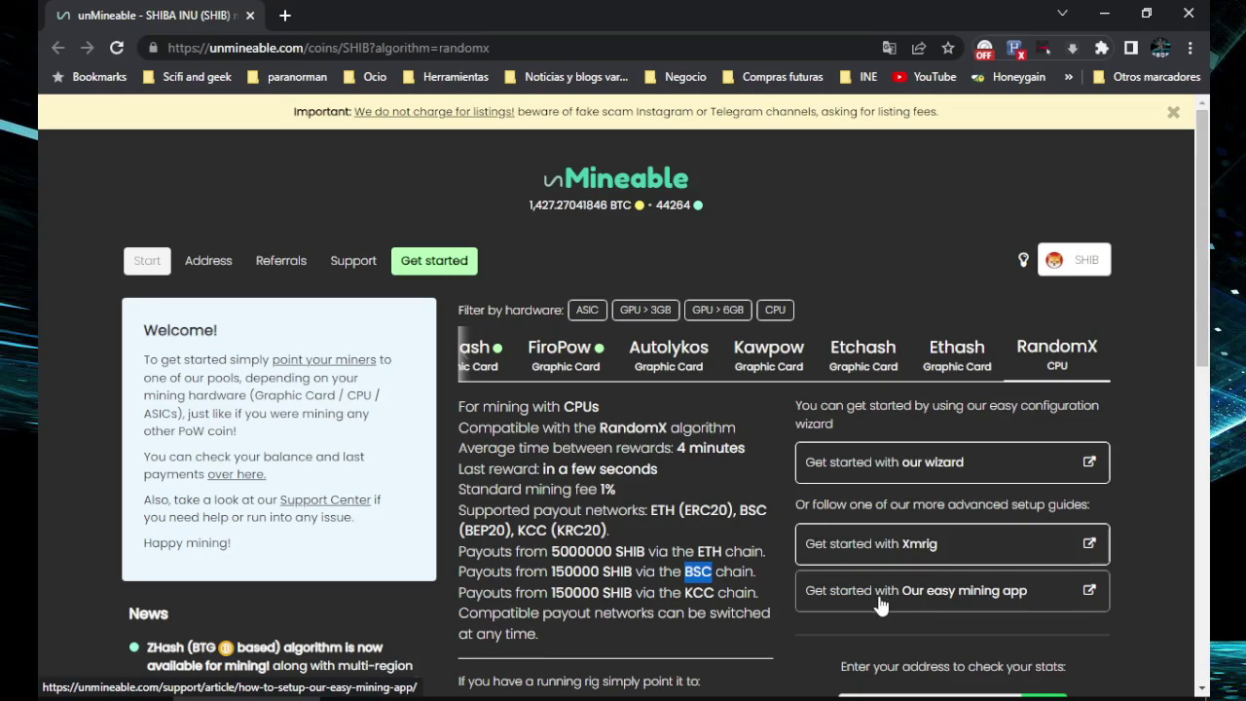
pyautogui.click(912, 546)
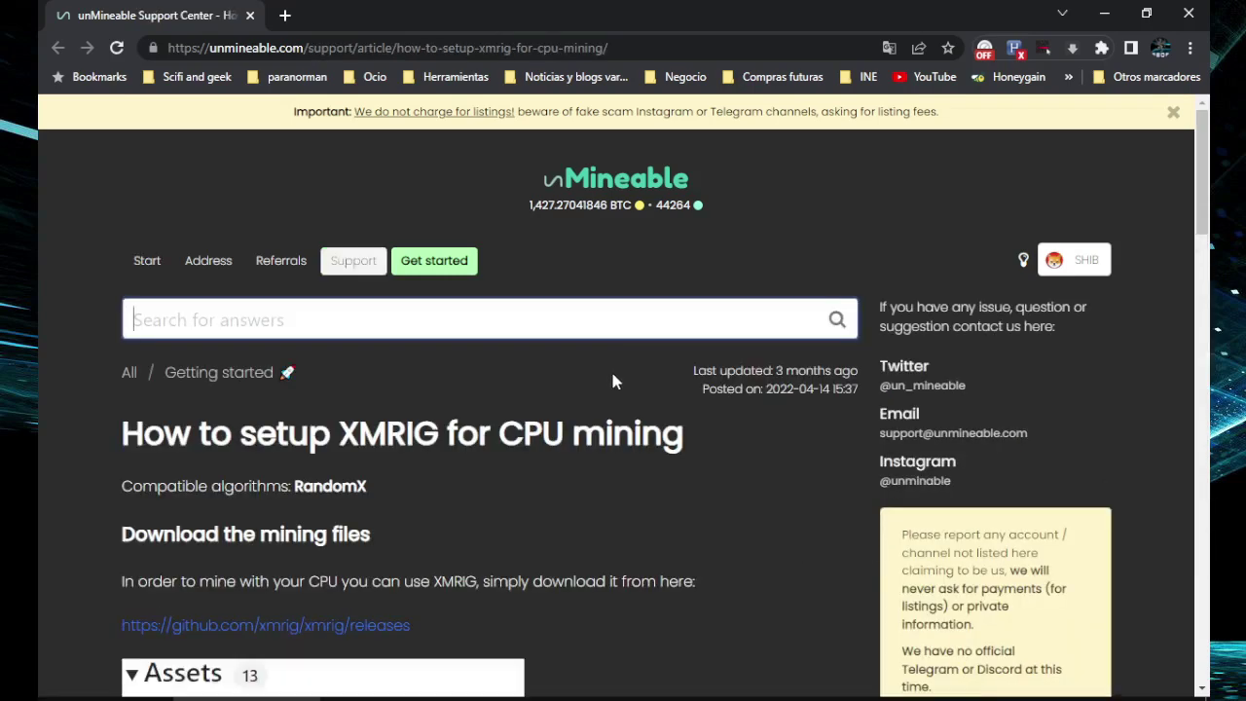
pyautogui.scroll(-3, 612, 376)
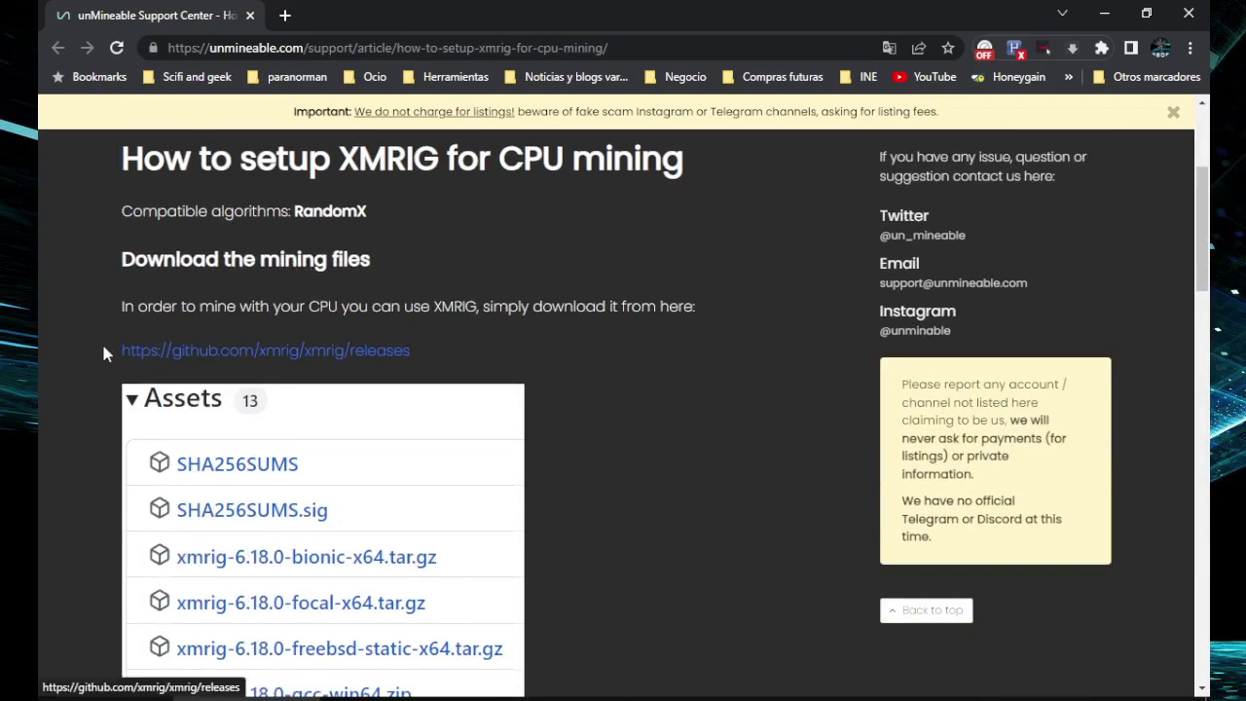
pyautogui.moveTo(103, 353); pyautogui.dragTo(433, 357)
pyautogui.click(433, 356)
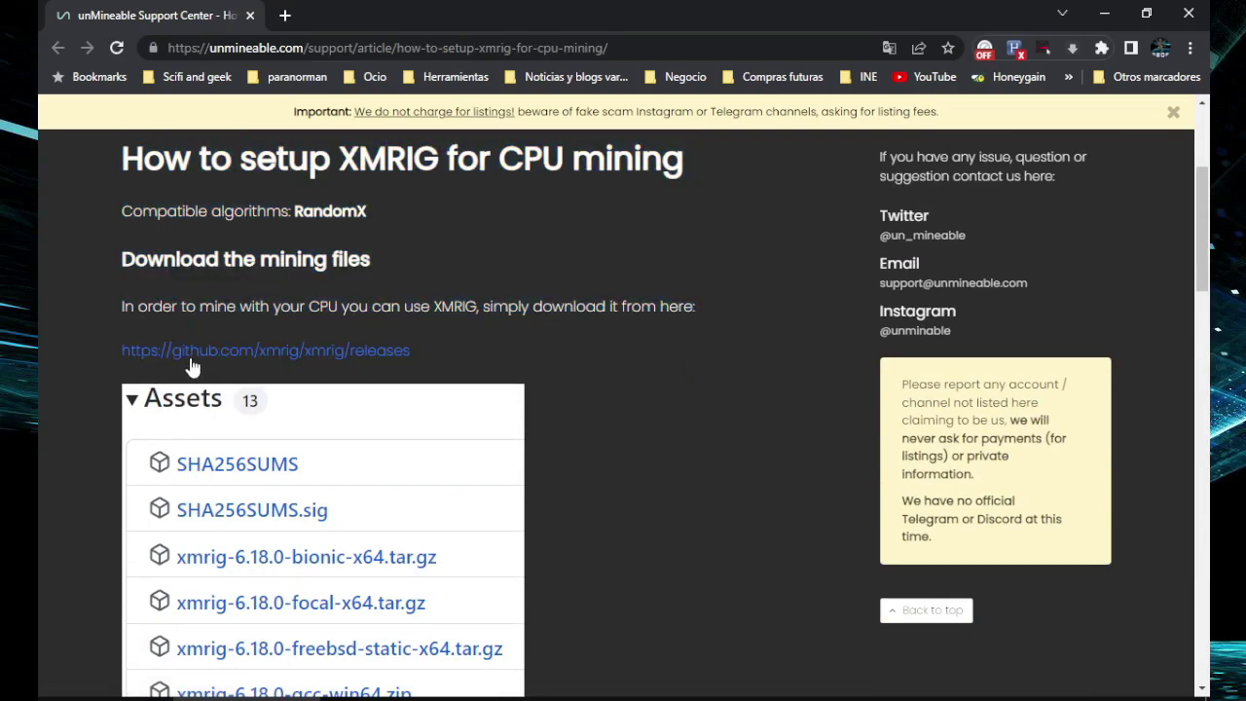
pyautogui.click(227, 355)
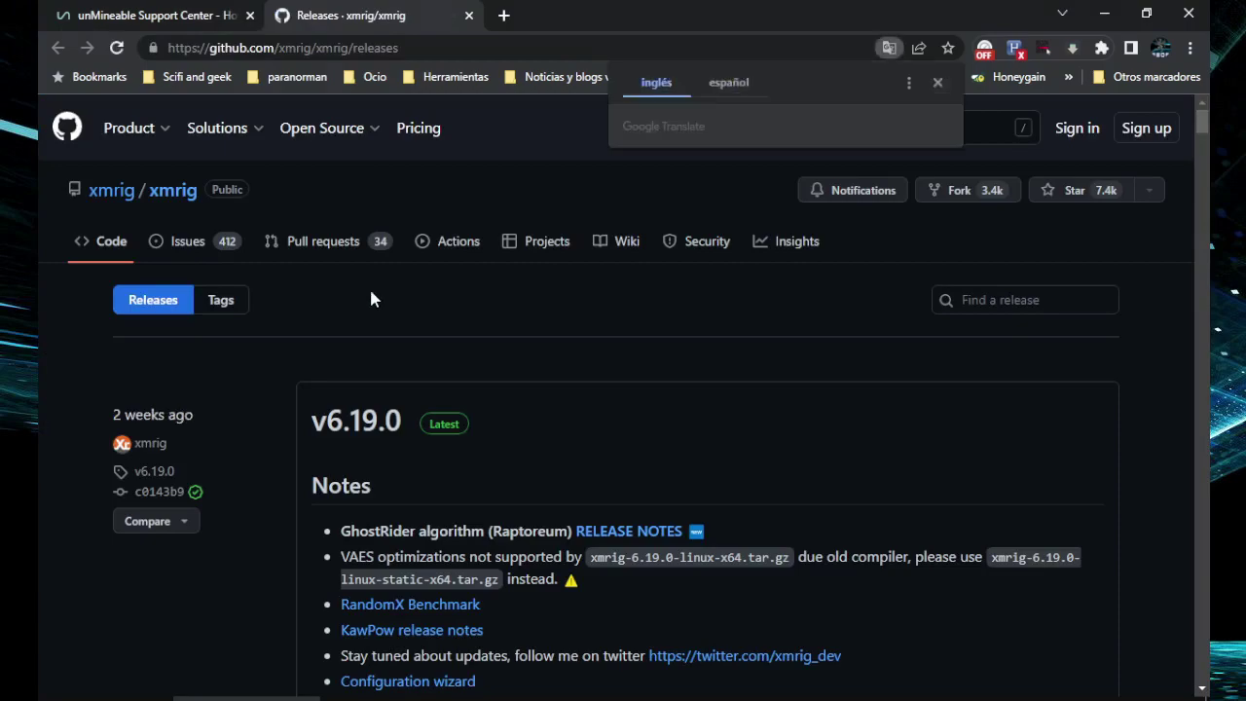
# Step: Download xmrig-6.19.0-gcc-win64.zip from the v6.19.0 release assets and save it to the desktop (Escritorio)
pyautogui.scroll(-7, 287, 321)
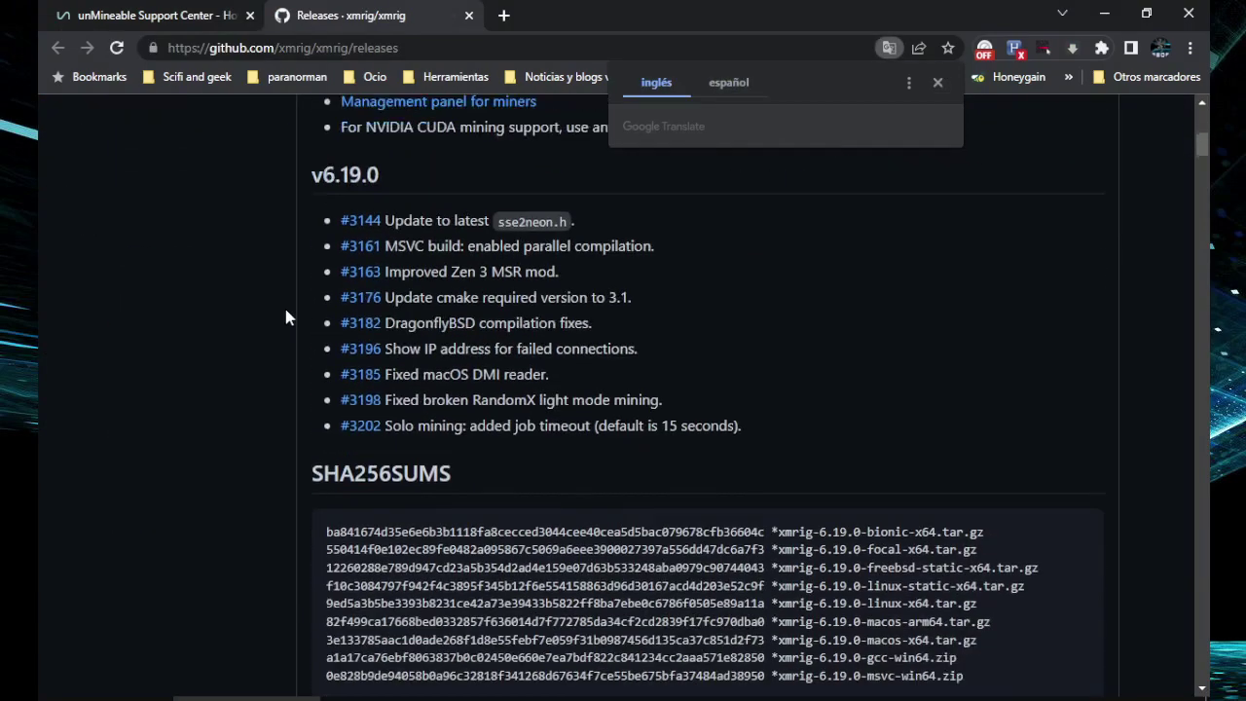
pyautogui.scroll(5, 284, 316)
pyautogui.scroll(-12, 284, 316)
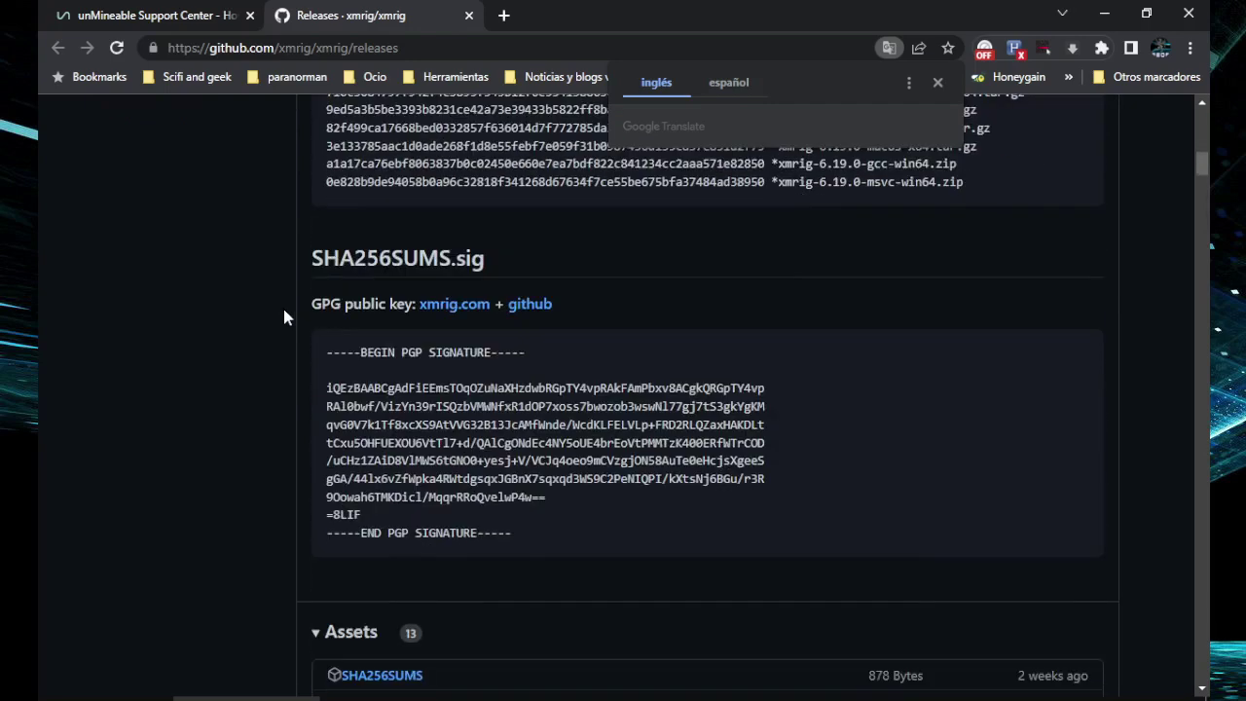
pyautogui.scroll(-1, 285, 313)
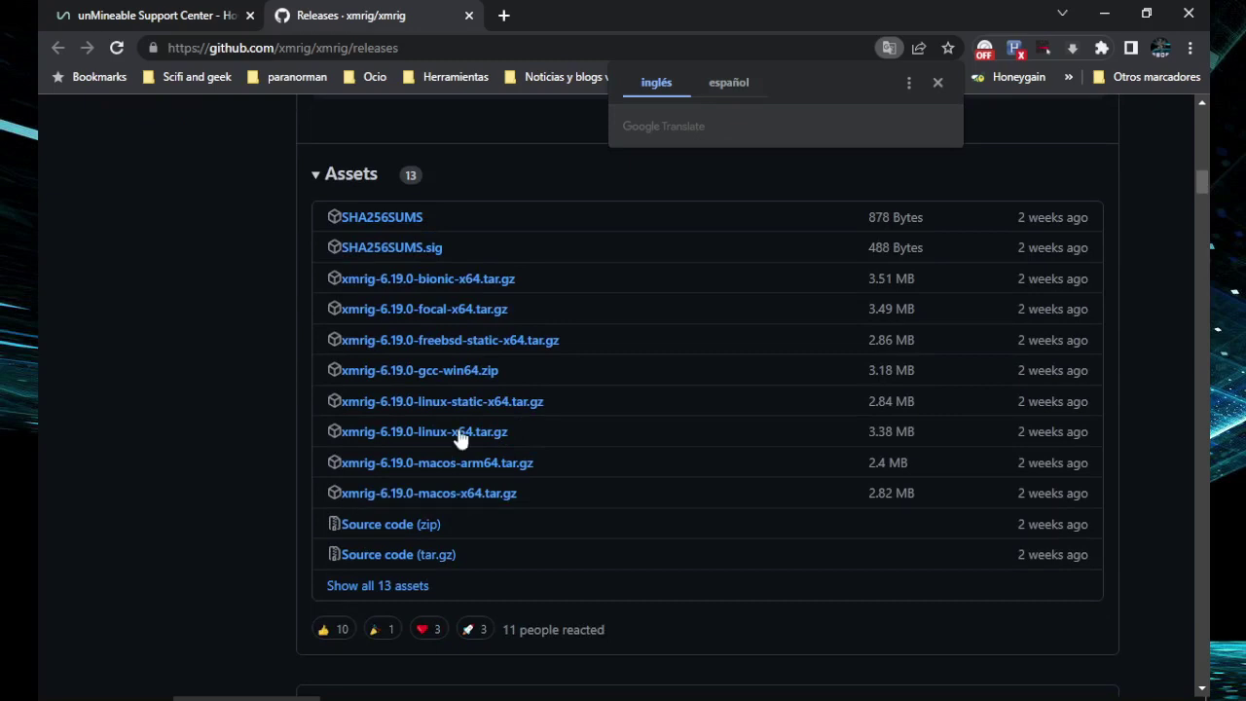
pyautogui.click(464, 378)
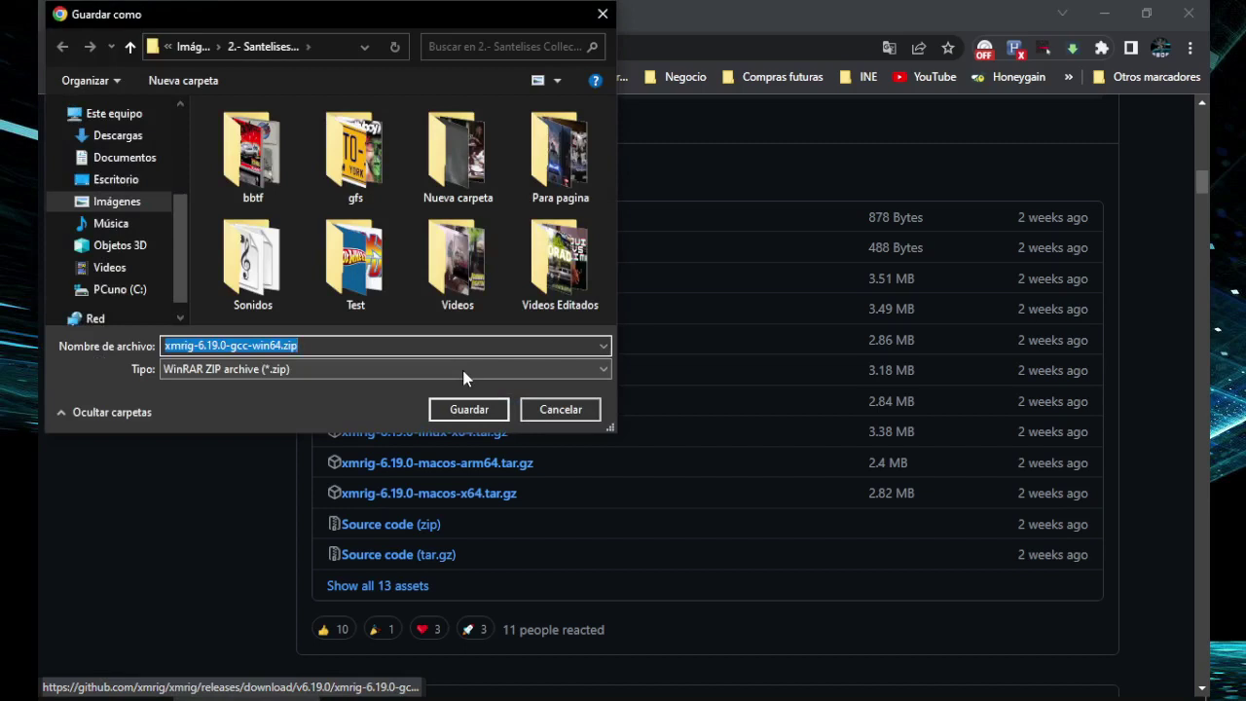
pyautogui.click(122, 179)
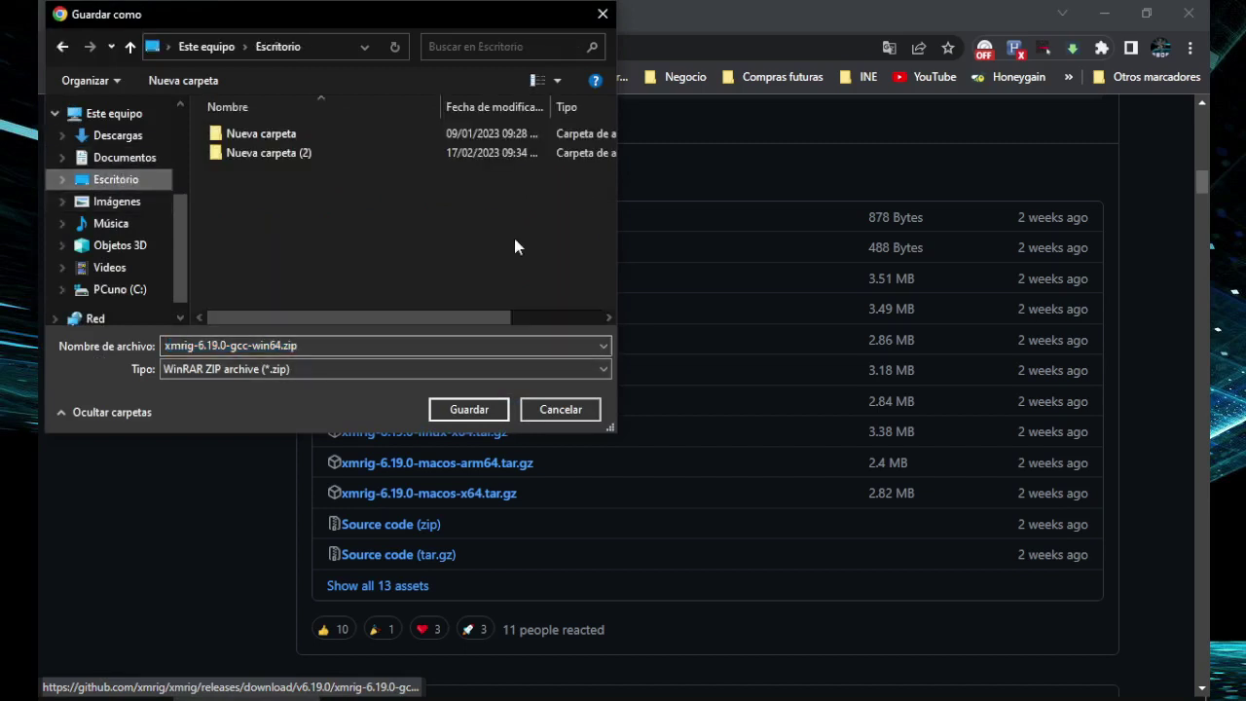
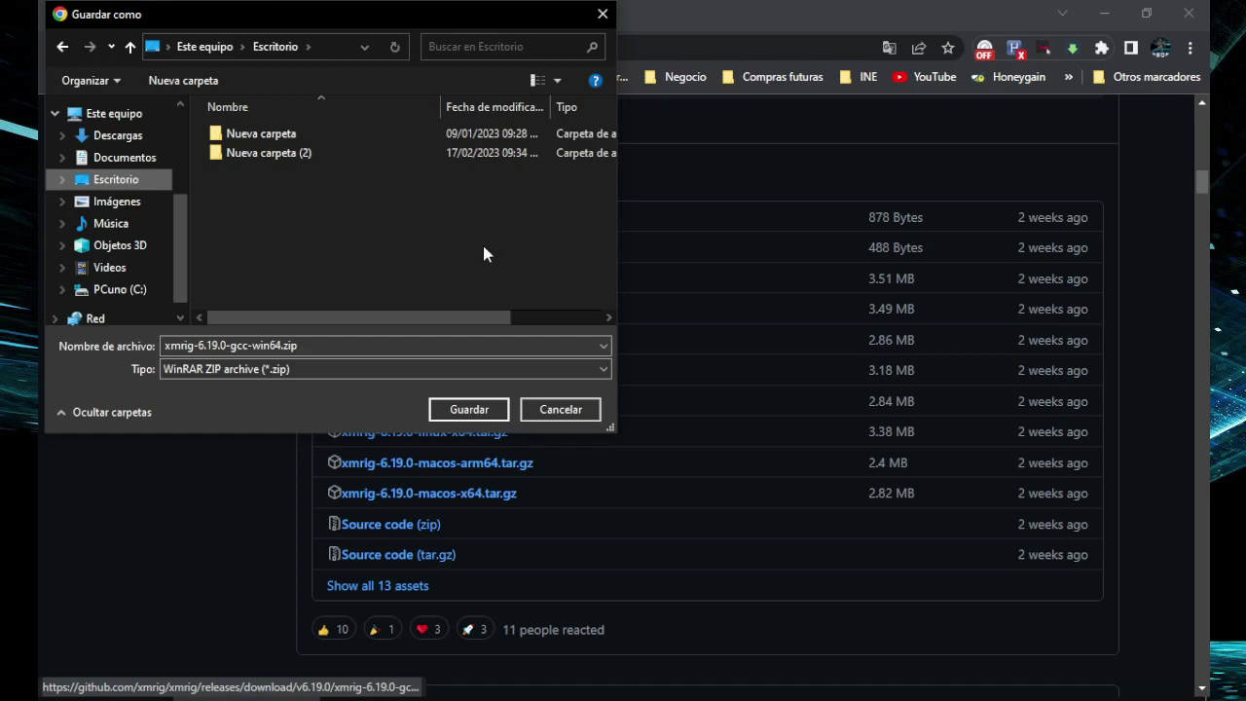
pyautogui.click(472, 409)
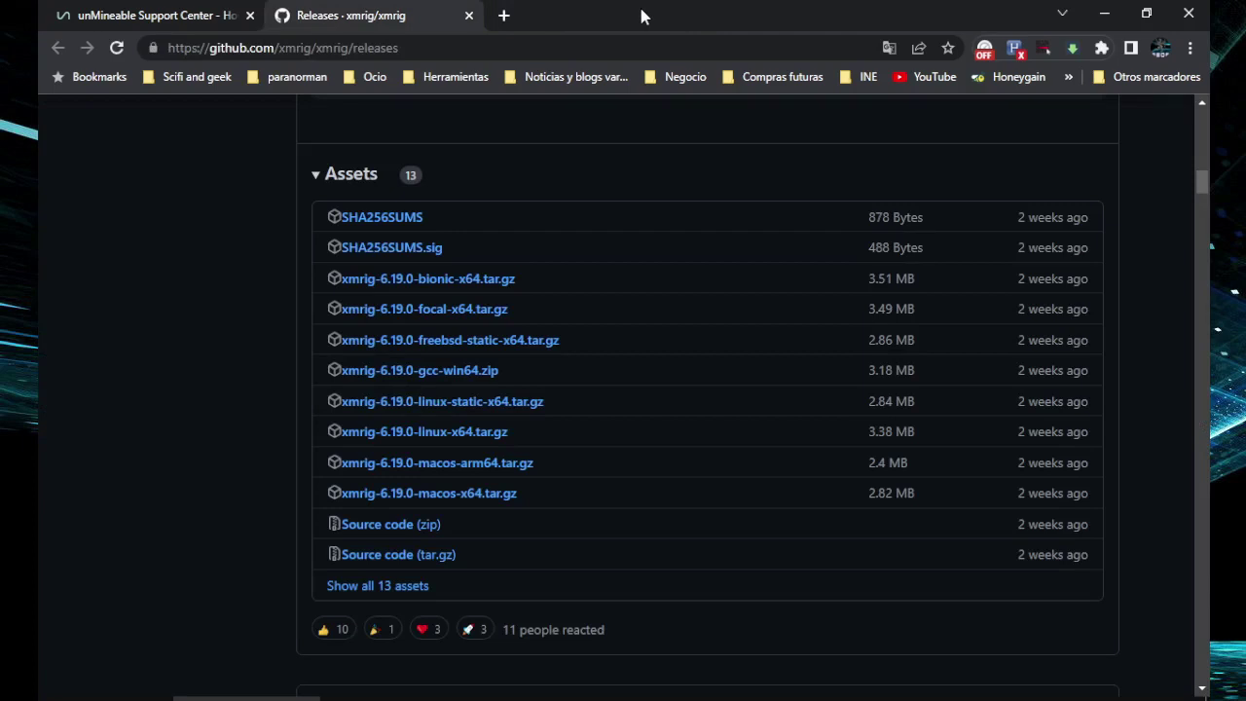
# Step: Check the downloaded XMRig archive's location from the browser's download list, closing the folder window when done
pyautogui.hotkey('ctrl', 'j')
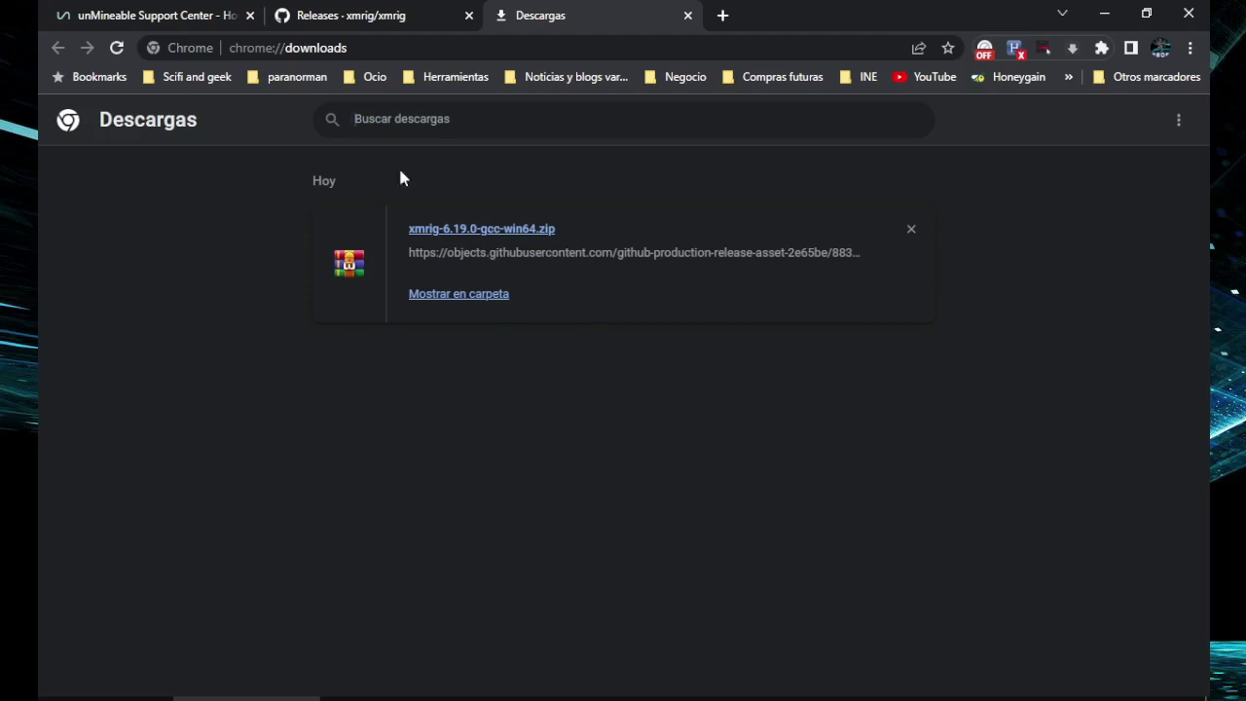
pyautogui.click(484, 304)
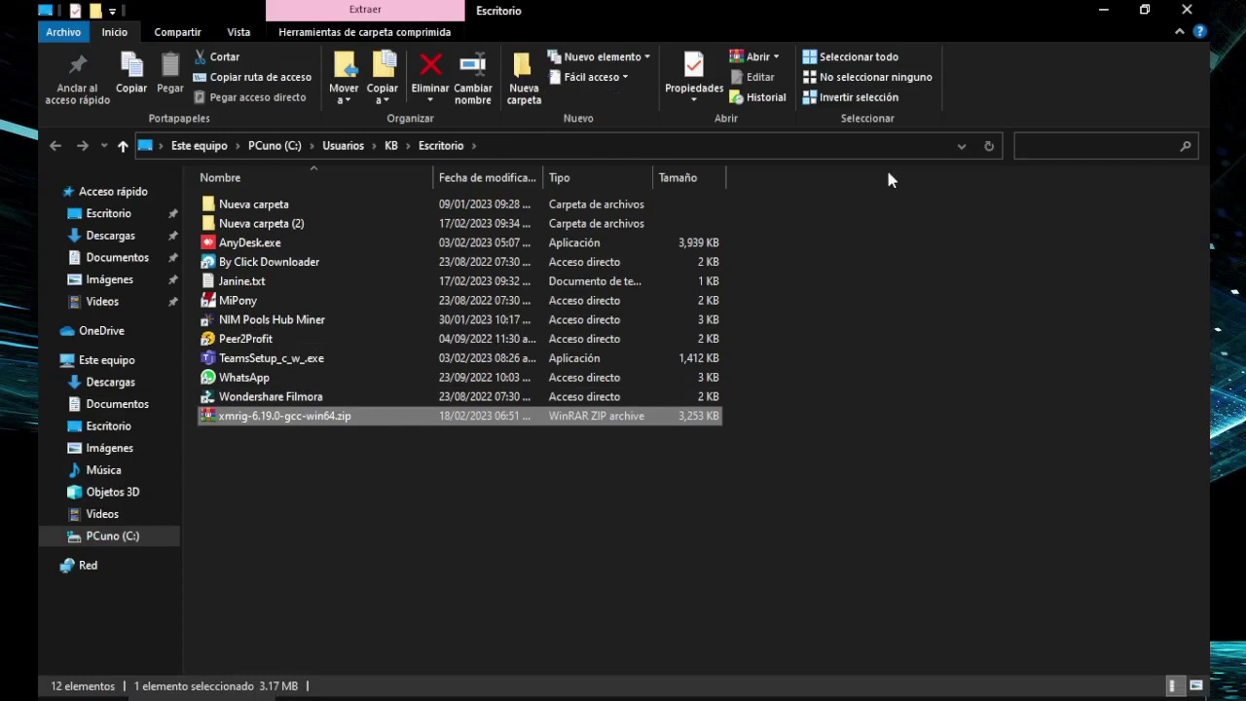
pyautogui.click(1186, 10)
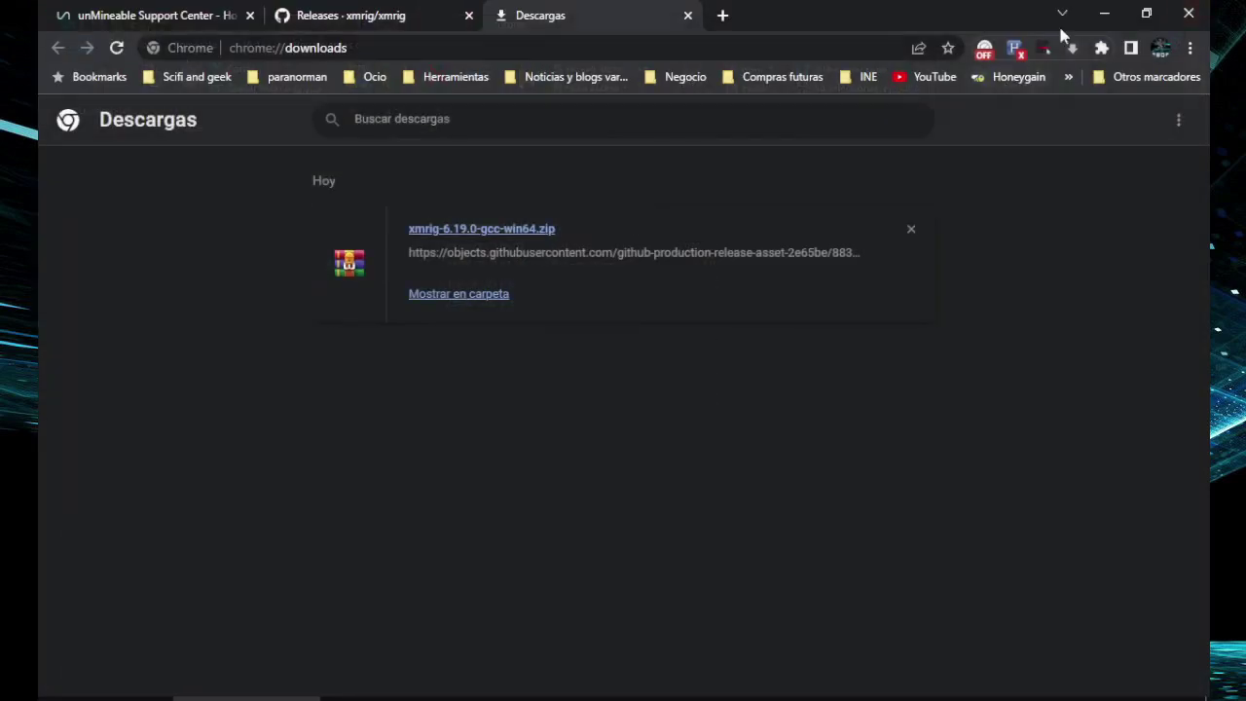
# Step: Minimize the browser, extract the XMRig archive to an xmrig-6.19.0-gcc-win64 folder, and place archive and folder side by side on the desktop
pyautogui.click(1107, 9)
pyautogui.moveTo(207, 439); pyautogui.dragTo(910, 368)
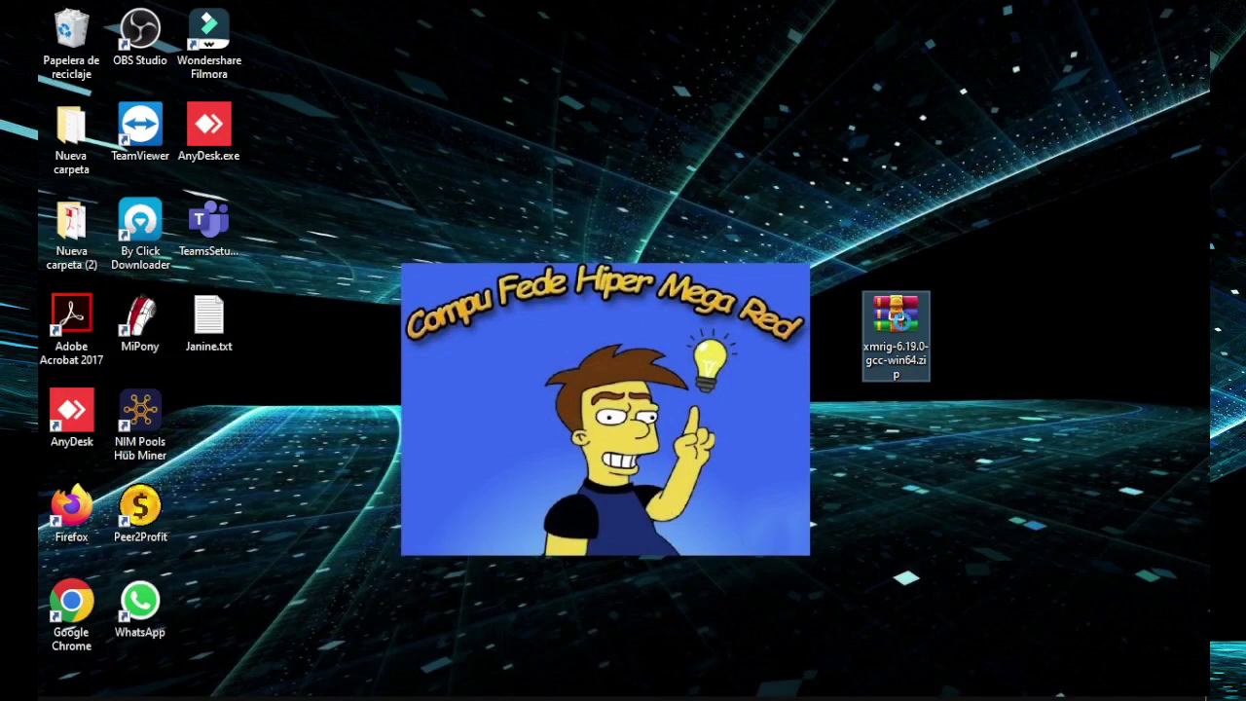
pyautogui.rightClick(902, 322)
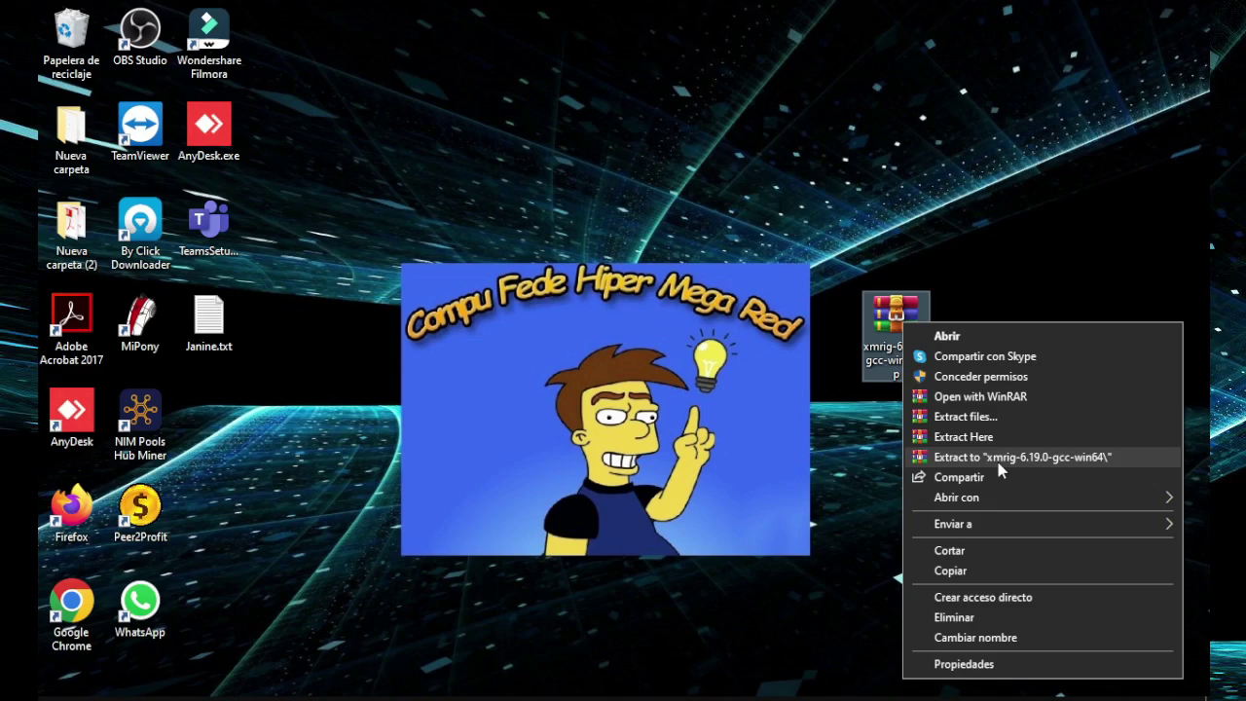
pyautogui.click(997, 462)
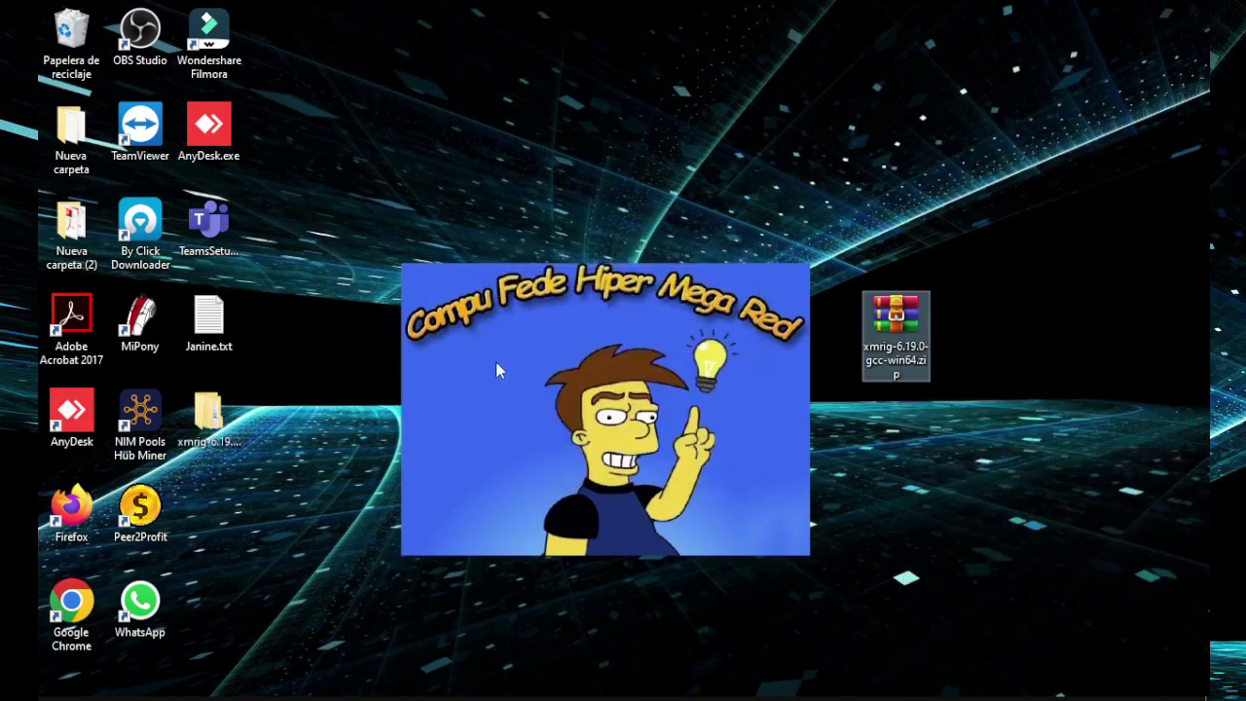
pyautogui.moveTo(209, 416); pyautogui.dragTo(968, 325)
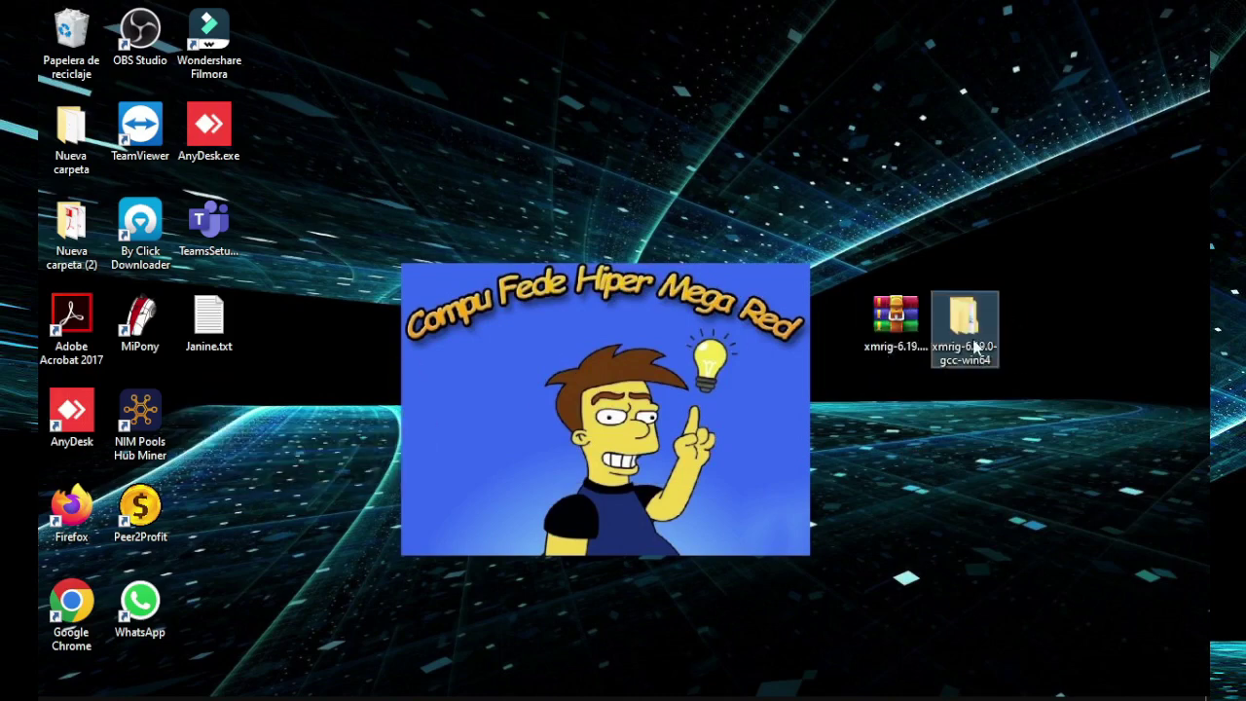
# Step: Open the extracted xmrig-6.19.0-gcc-win64 folder and its xmrig-6.19.0 subfolder, and locate xmrig.exe
pyautogui.doubleClick(973, 324)
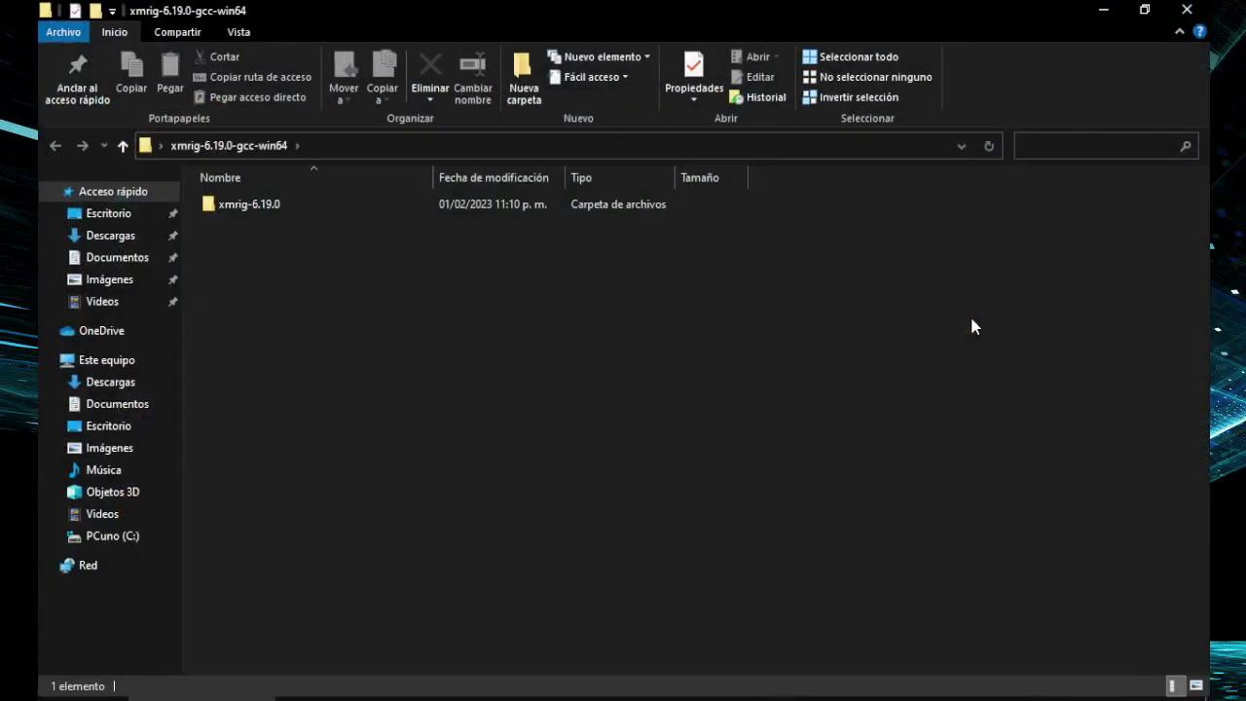
pyautogui.click(230, 204)
pyautogui.doubleClick(230, 203)
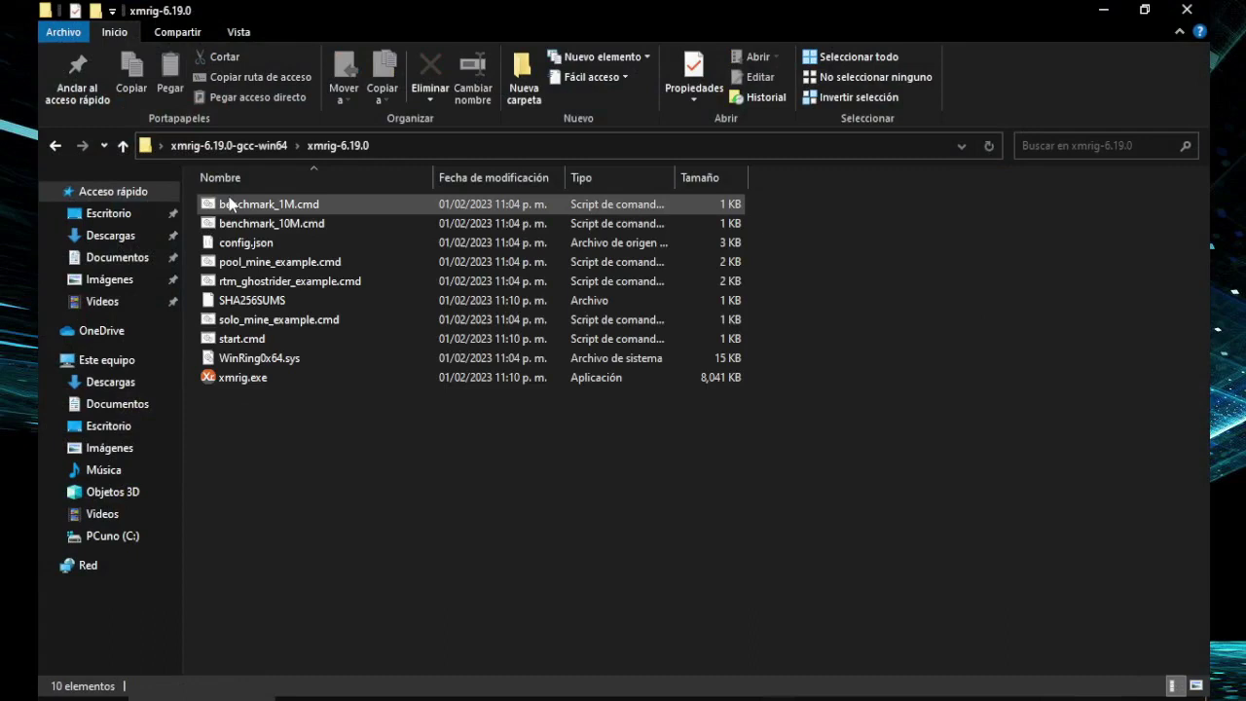
pyautogui.click(256, 383)
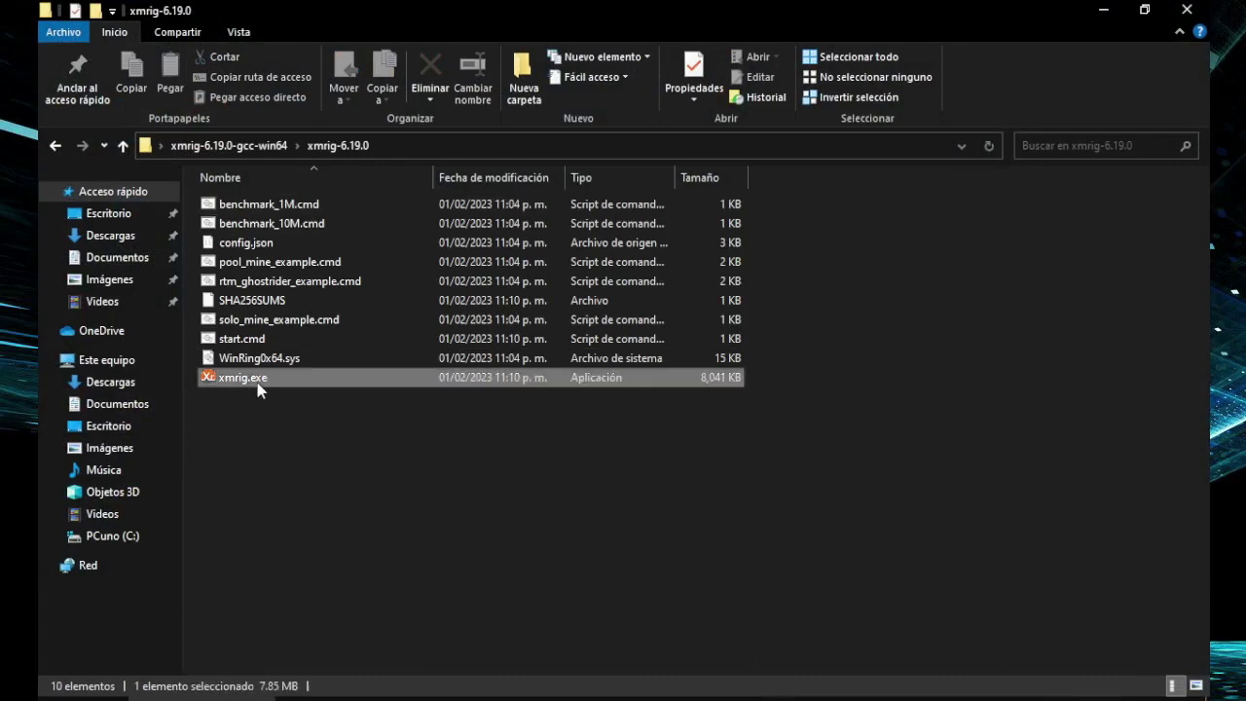
pyautogui.click(346, 434)
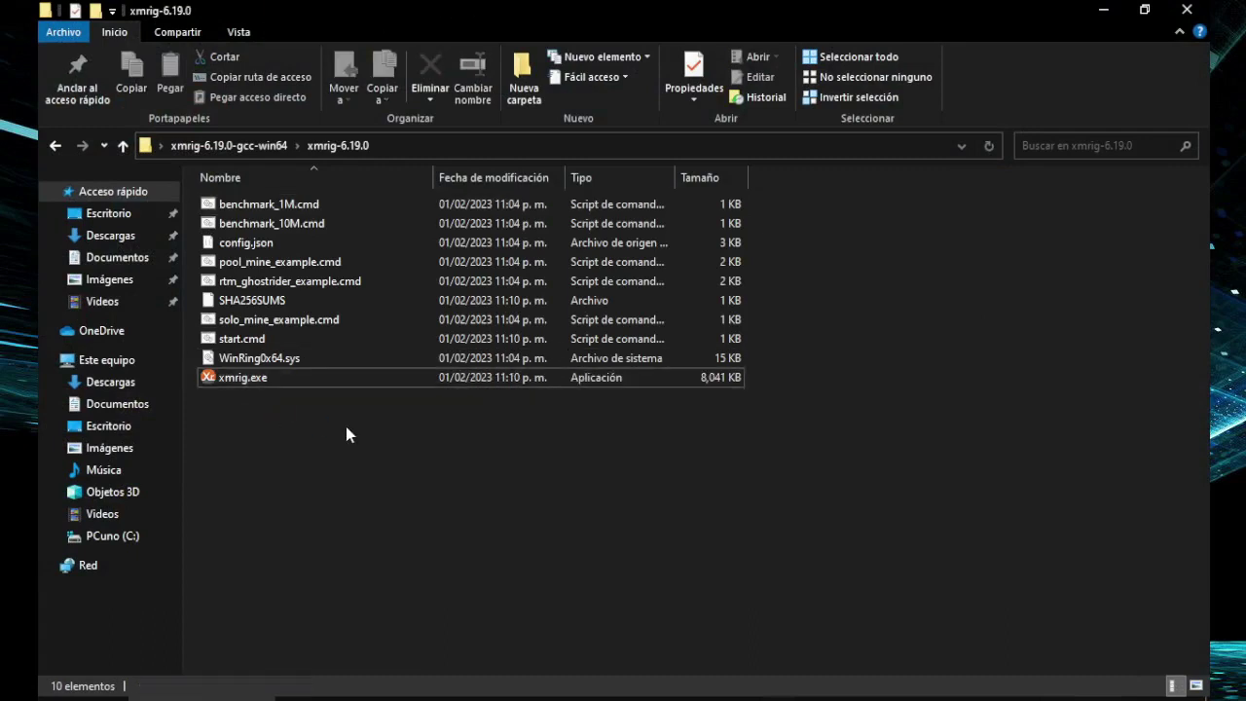
pyautogui.click(259, 384)
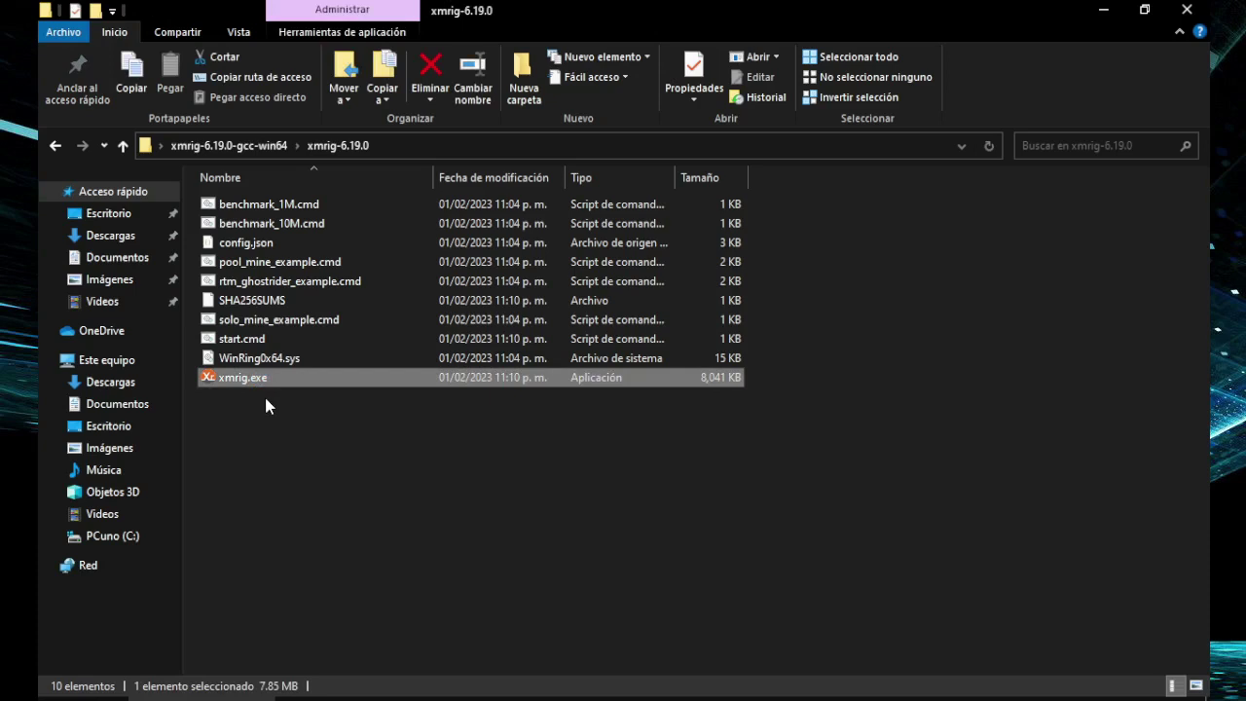
pyautogui.click(264, 395)
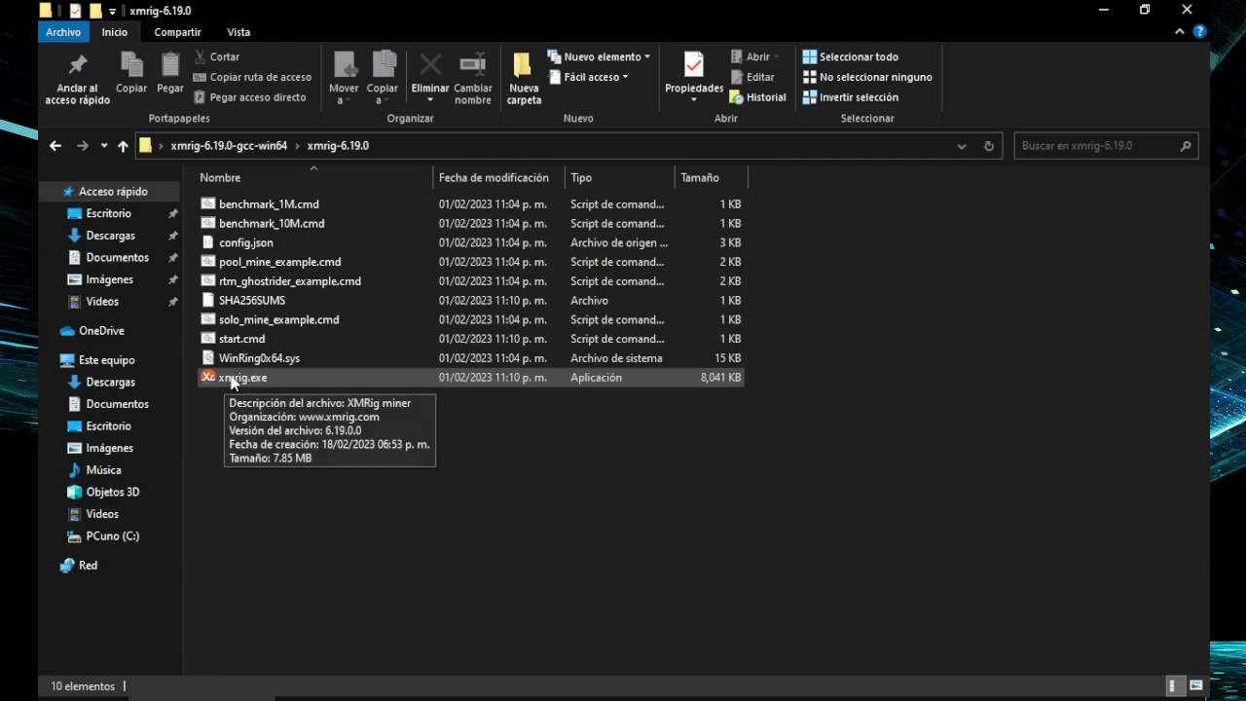
# Step: Set xmrig.exe to always run as administrator in its compatibility properties, and apply the change
pyautogui.rightClick(234, 381)
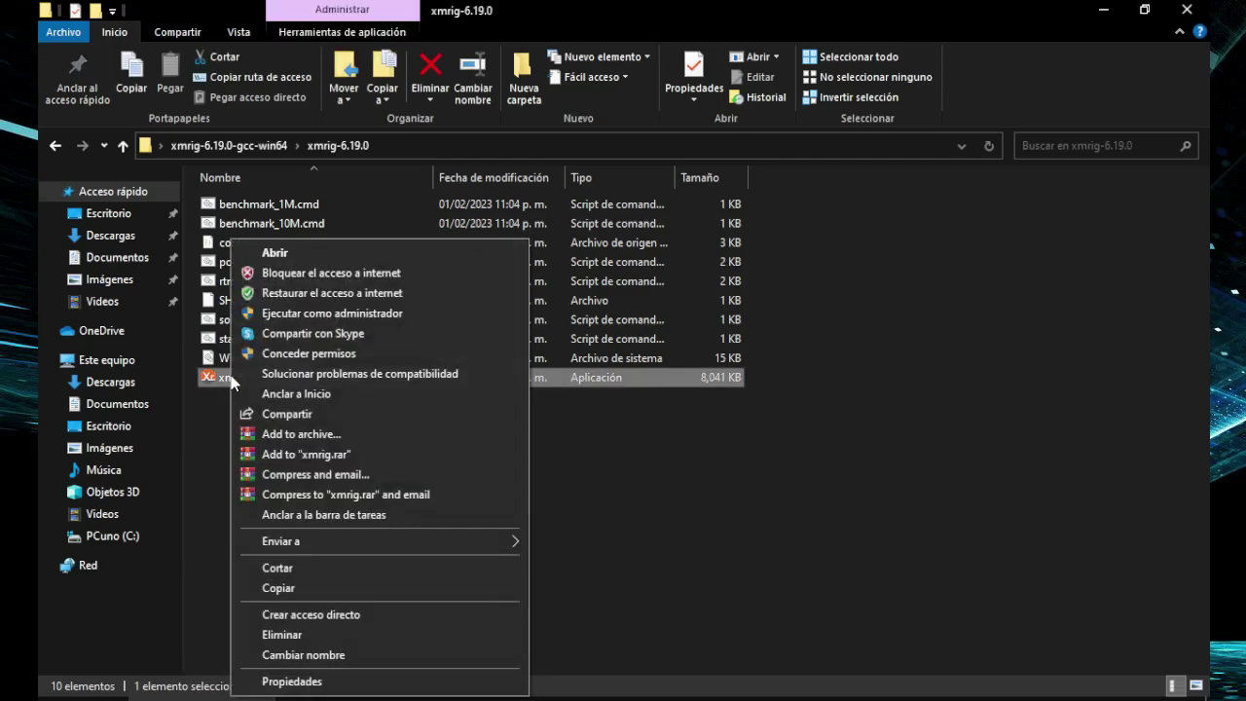
pyautogui.click(330, 680)
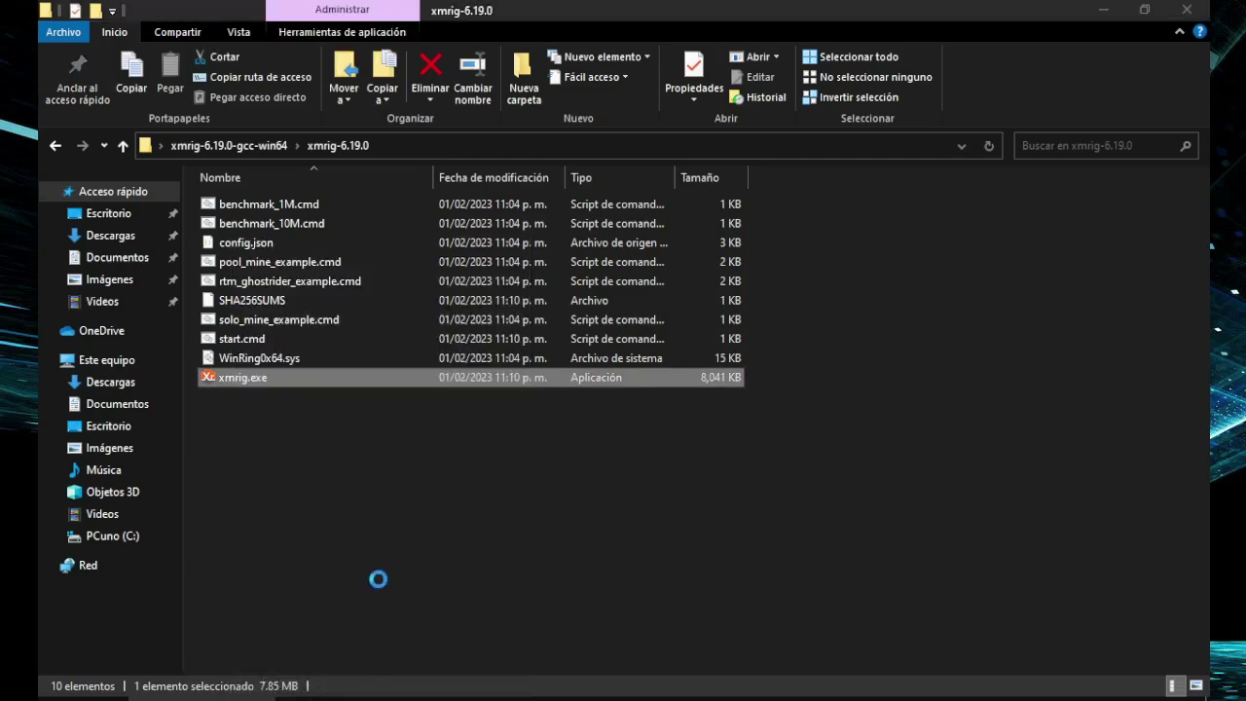
pyautogui.click(327, 253)
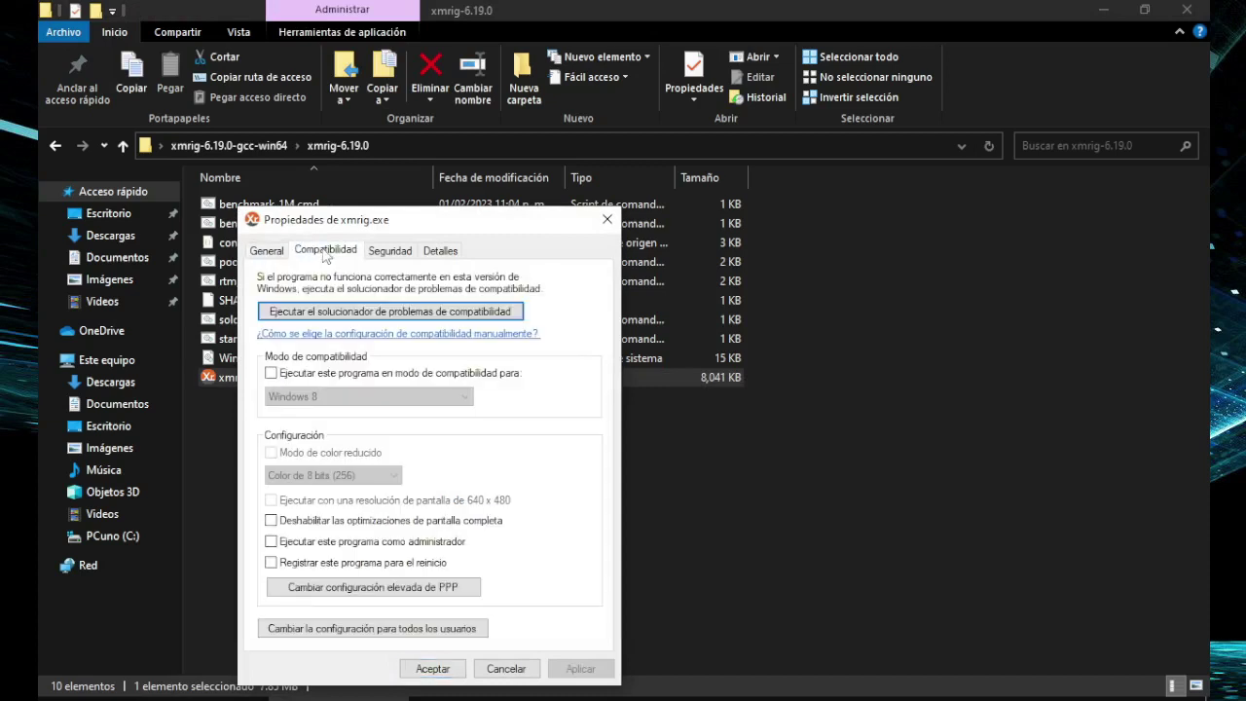
pyautogui.click(340, 541)
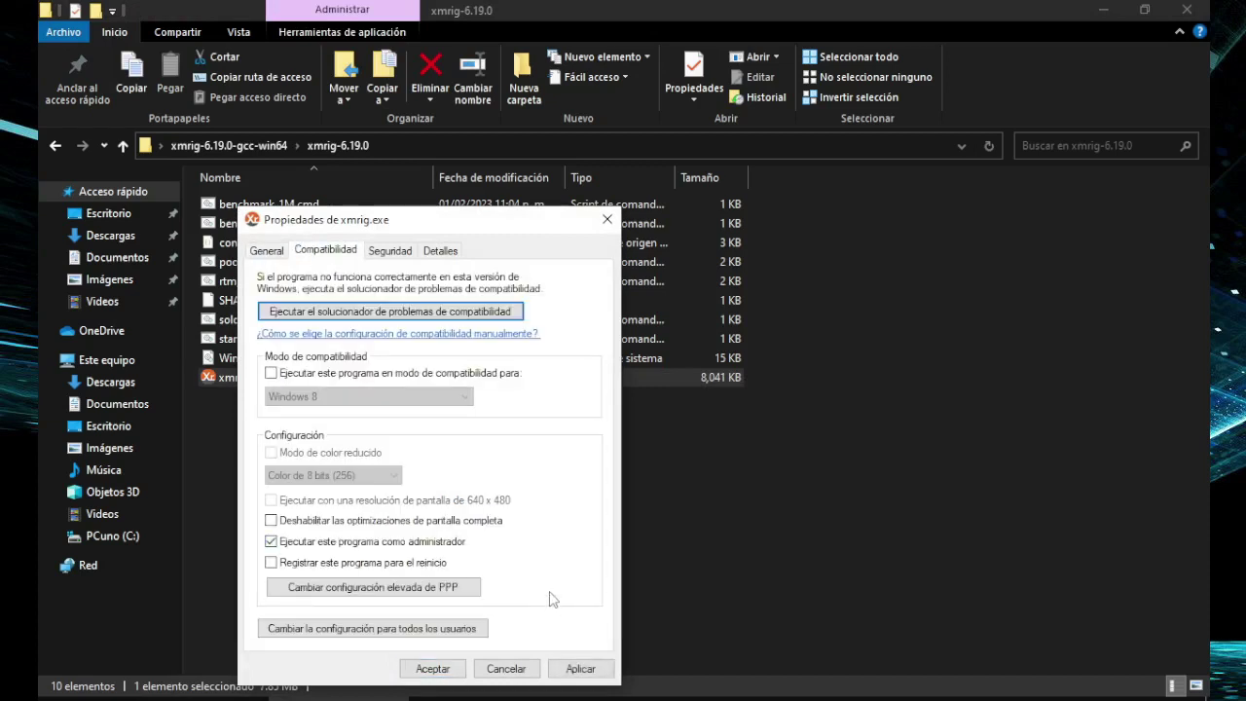
pyautogui.click(579, 669)
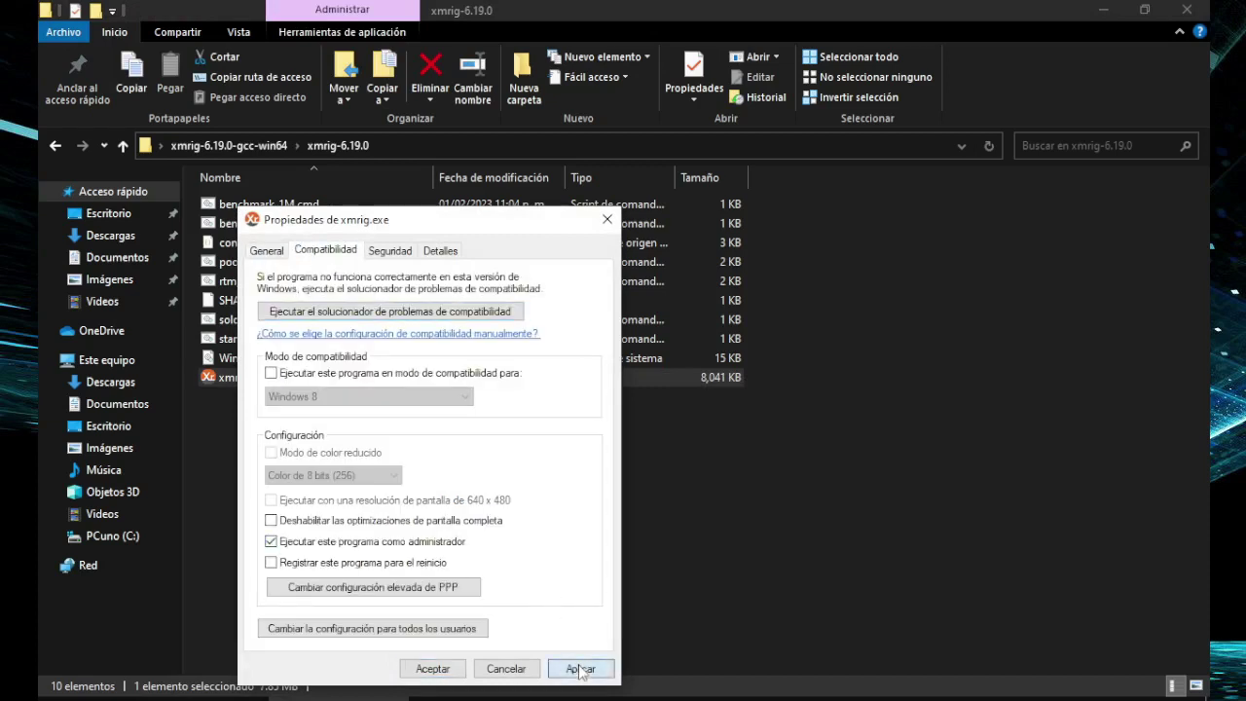
pyautogui.click(432, 665)
pyautogui.click(331, 510)
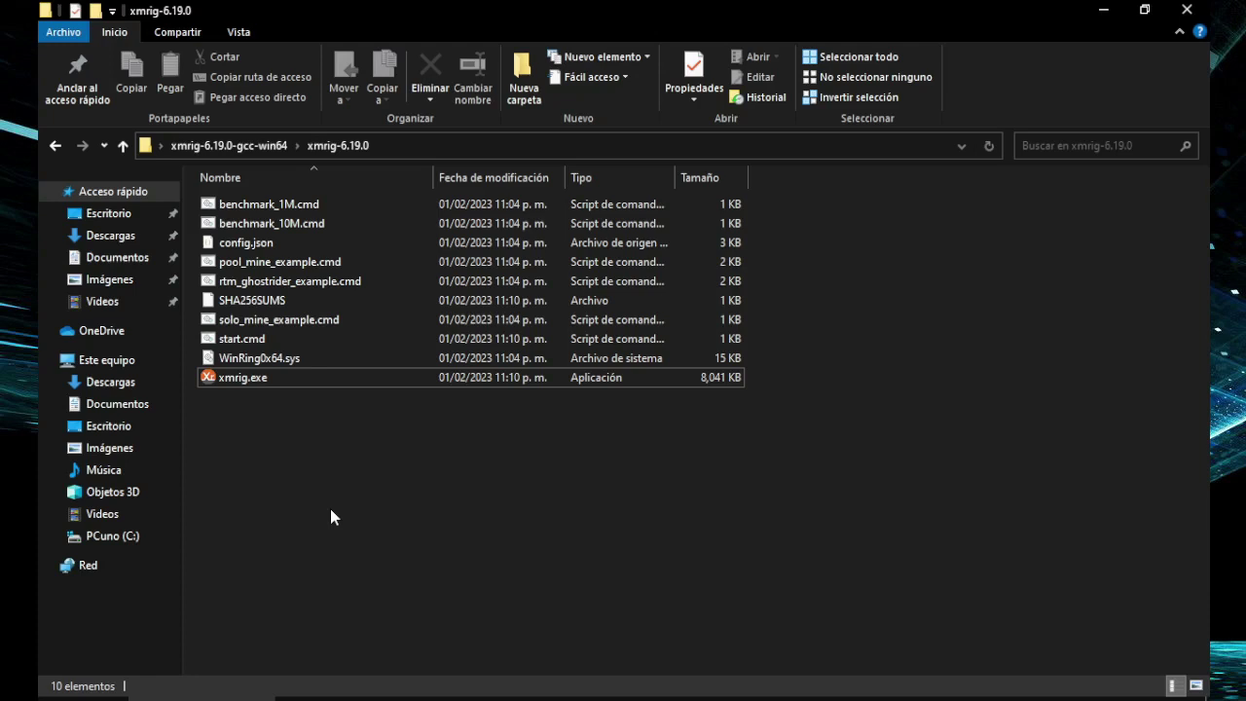
# Step: Create a new text document in the xmrig-6.19.0 folder, open it in Notepad and move its window aside
pyautogui.rightClick(285, 429)
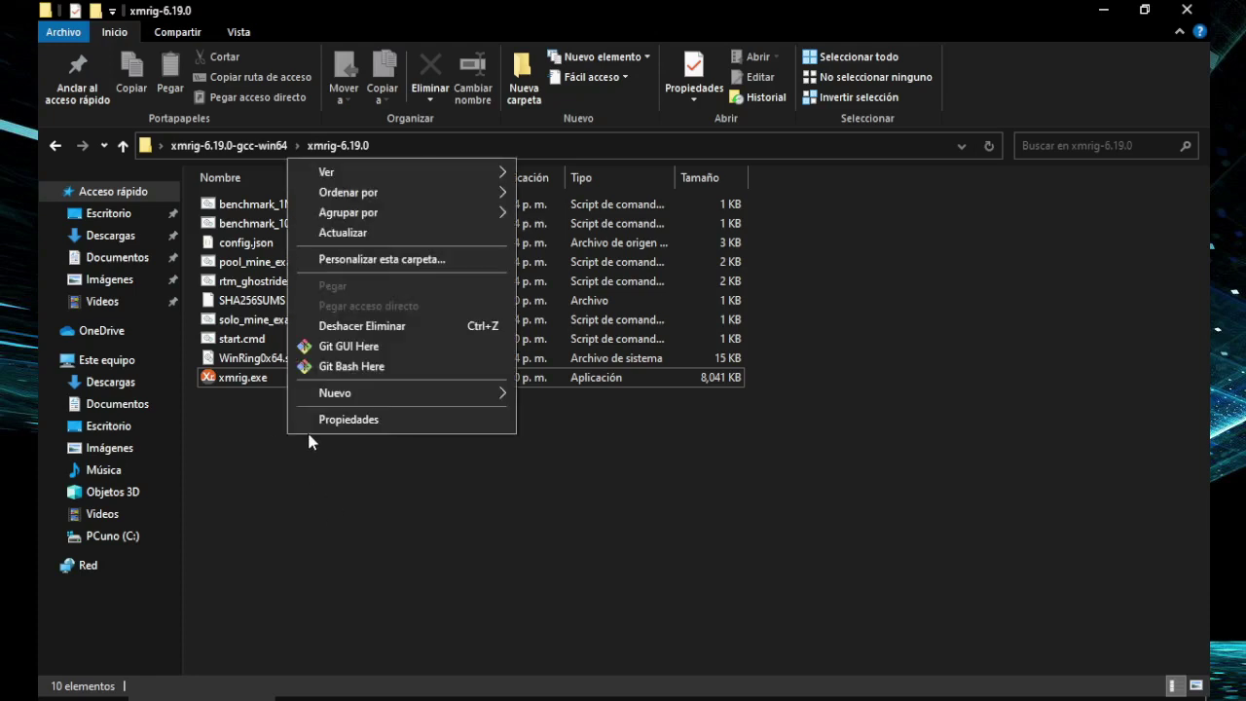
pyautogui.moveTo(424, 390)
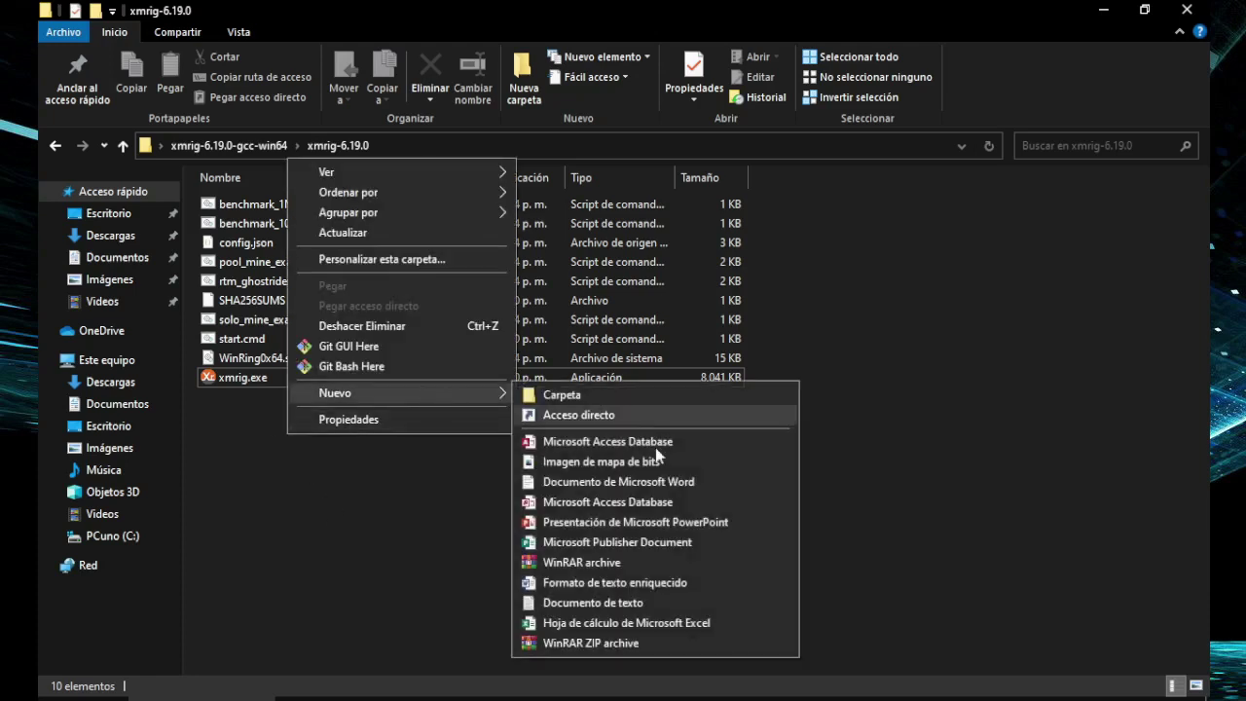
pyautogui.click(628, 604)
pyautogui.click(613, 599)
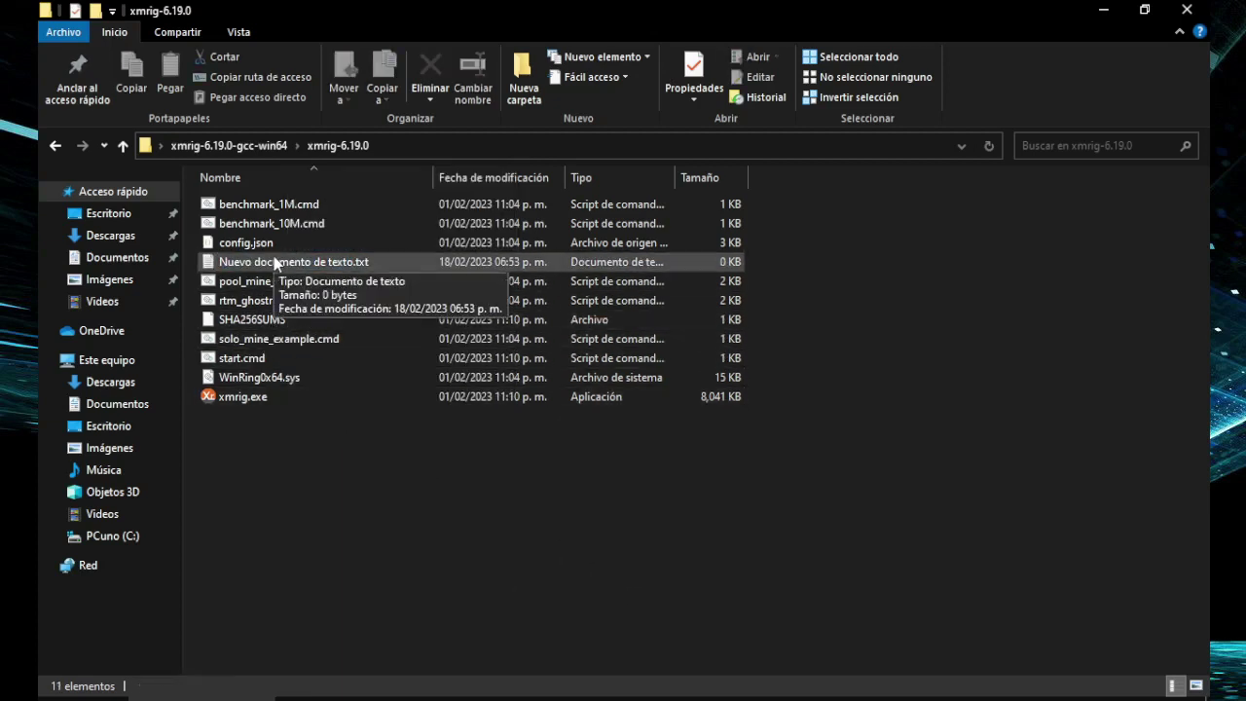
pyautogui.doubleClick(276, 262)
pyautogui.moveTo(472, 361); pyautogui.dragTo(887, 259)
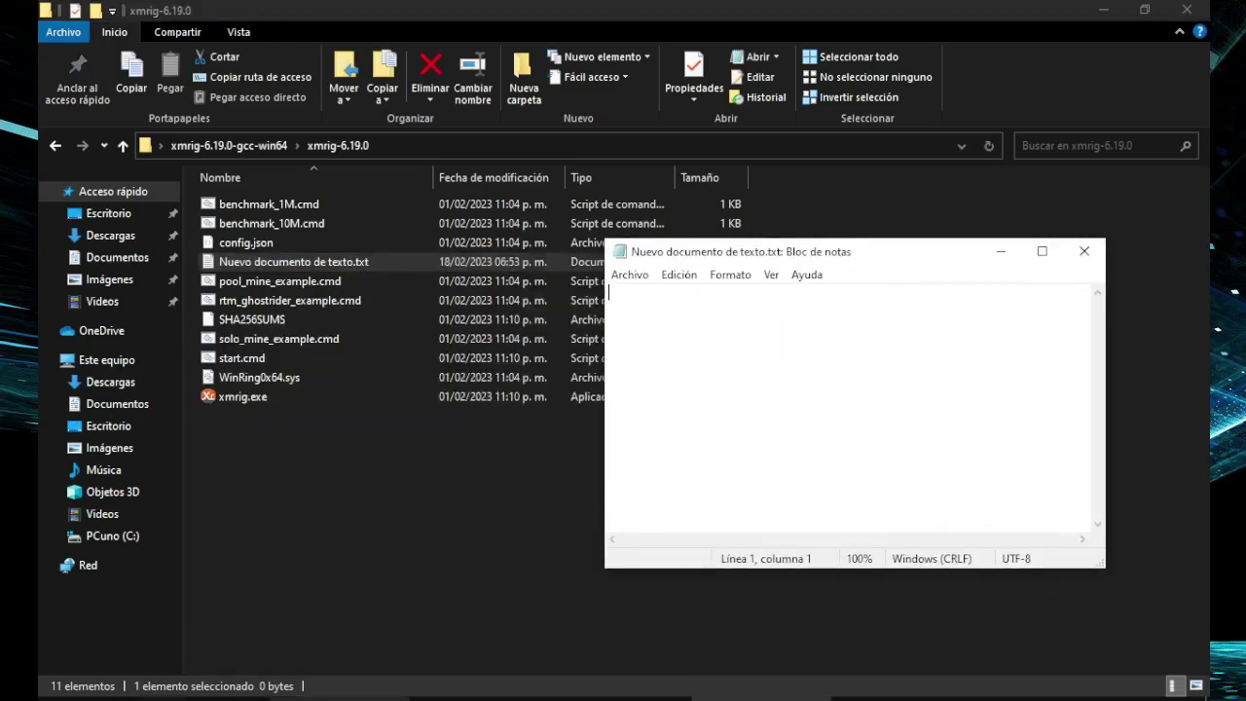
# Step: Switch to Chrome and close the downloads page and the XMRig releases page, leaving the unMineable guide open
pyautogui.click(339, 697)
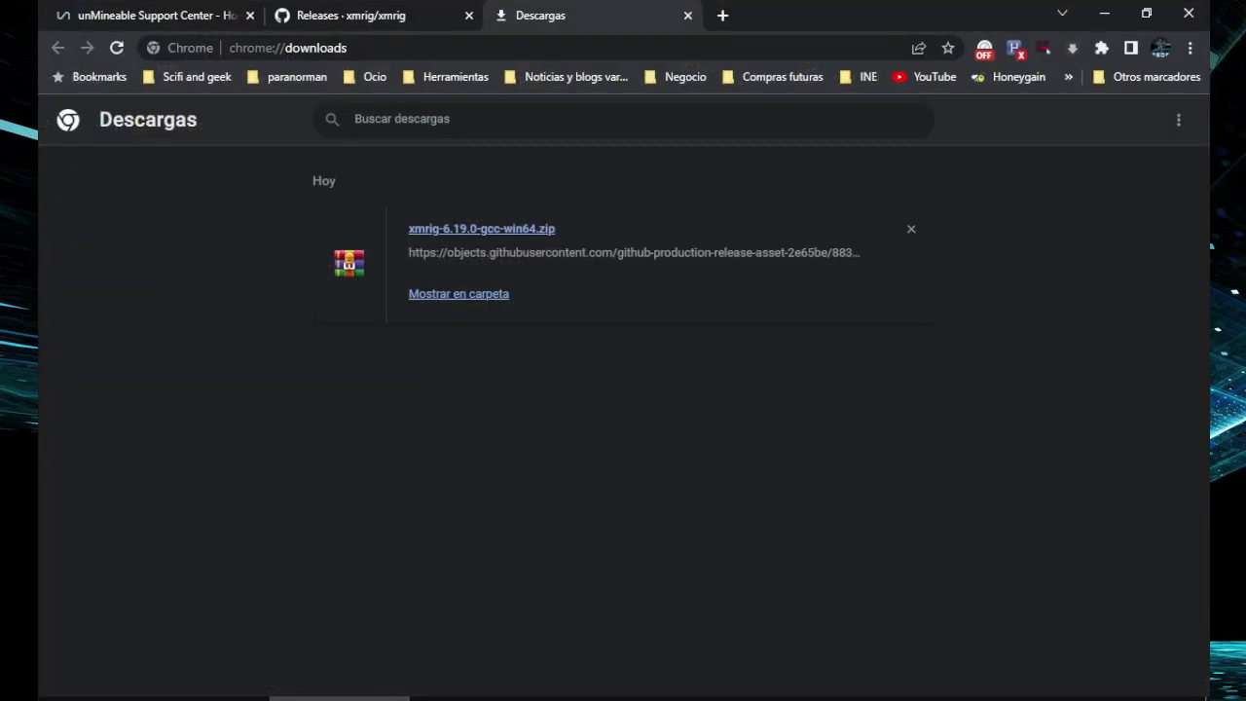
pyautogui.click(687, 14)
pyautogui.click(468, 15)
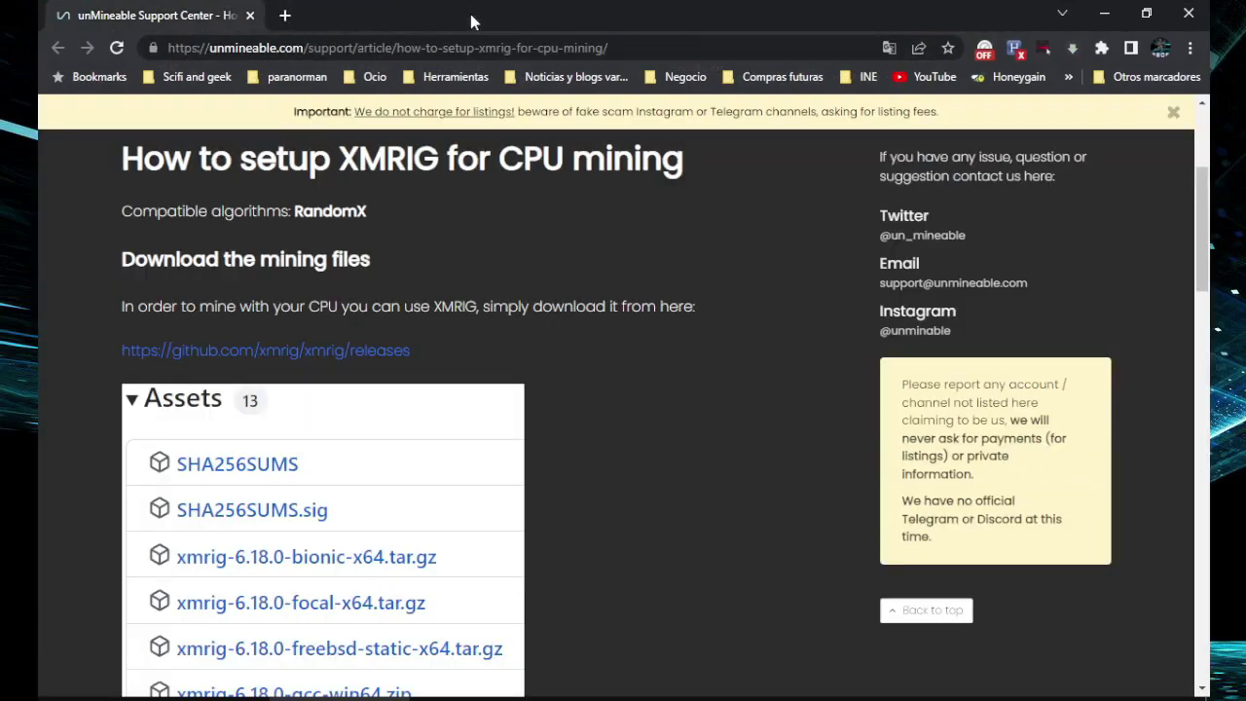
# Step: Copy the two-line start.bat contents, the xmrig.exe command and pause, from the unMineable XMRig setup guide
pyautogui.scroll(2, 681, 289)
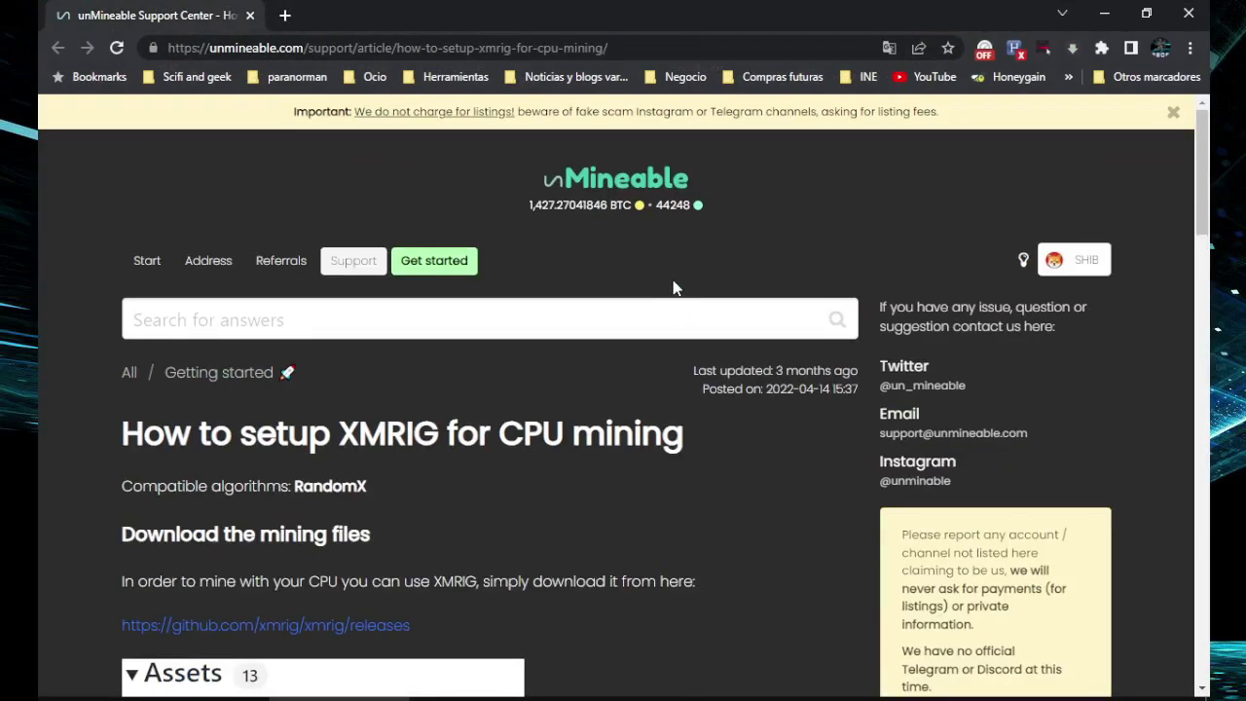
pyautogui.scroll(-1, 651, 301)
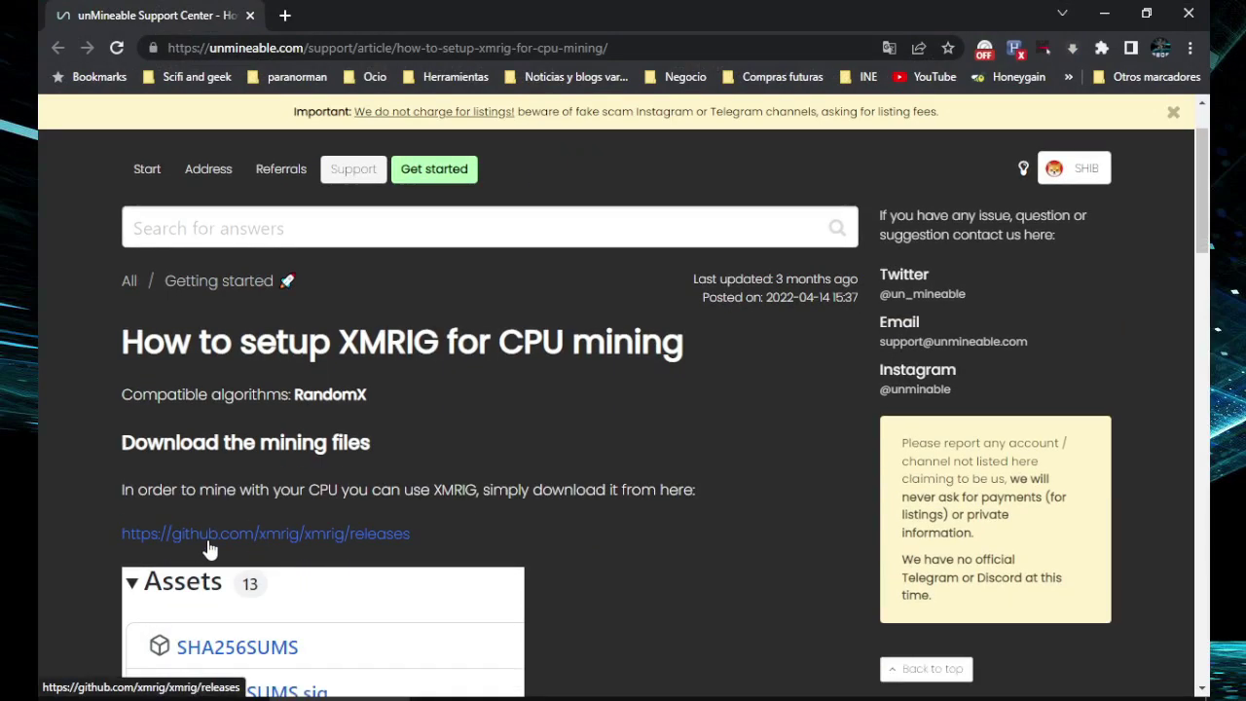
pyautogui.scroll(-4, 673, 499)
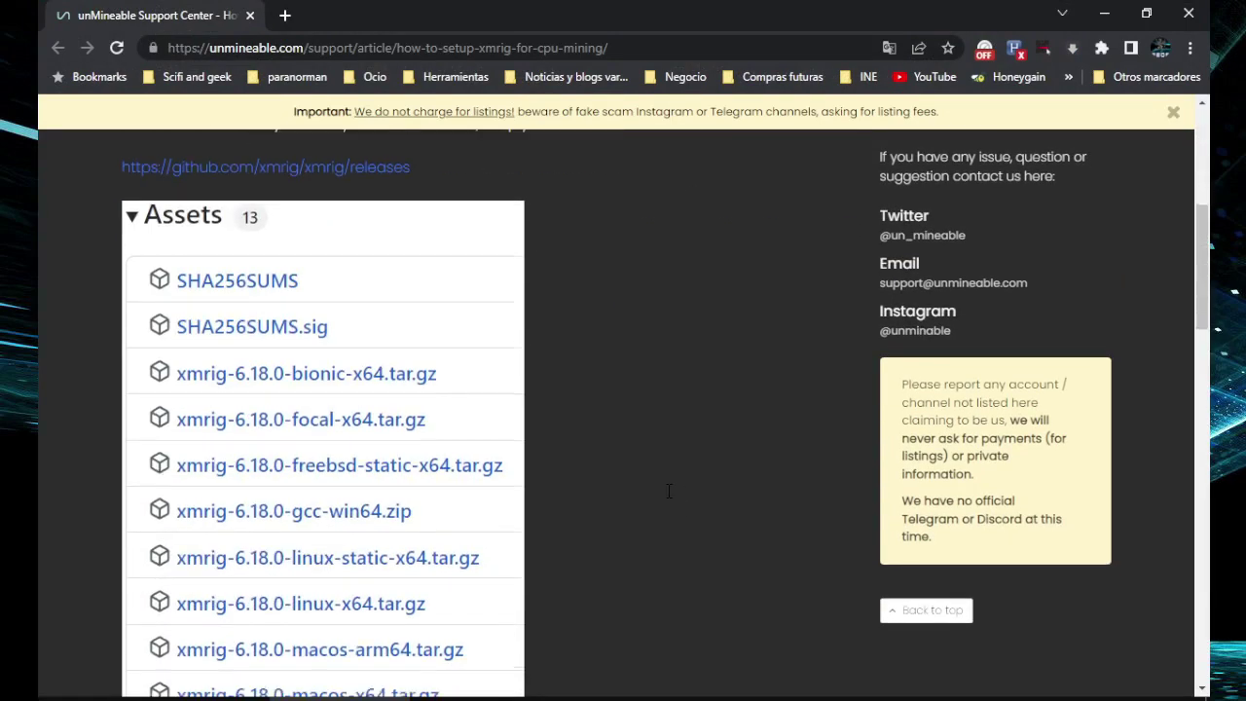
pyautogui.scroll(-6, 668, 490)
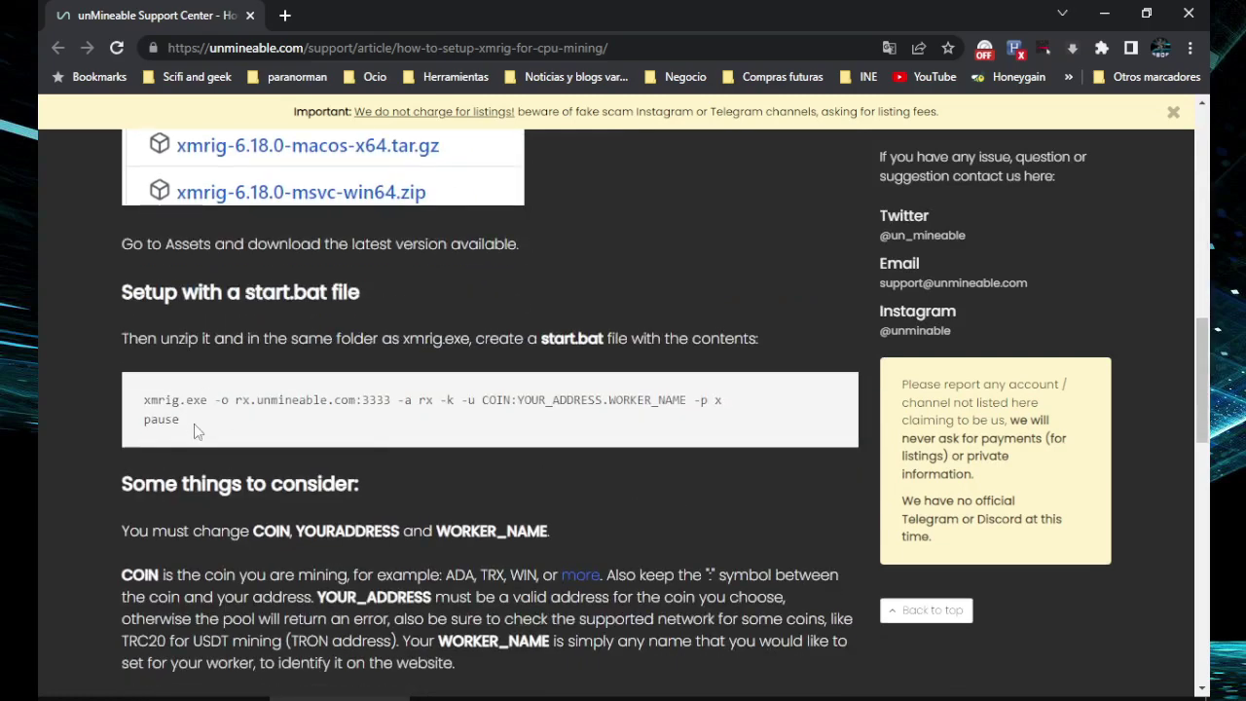
pyautogui.moveTo(193, 423); pyautogui.dragTo(144, 399)
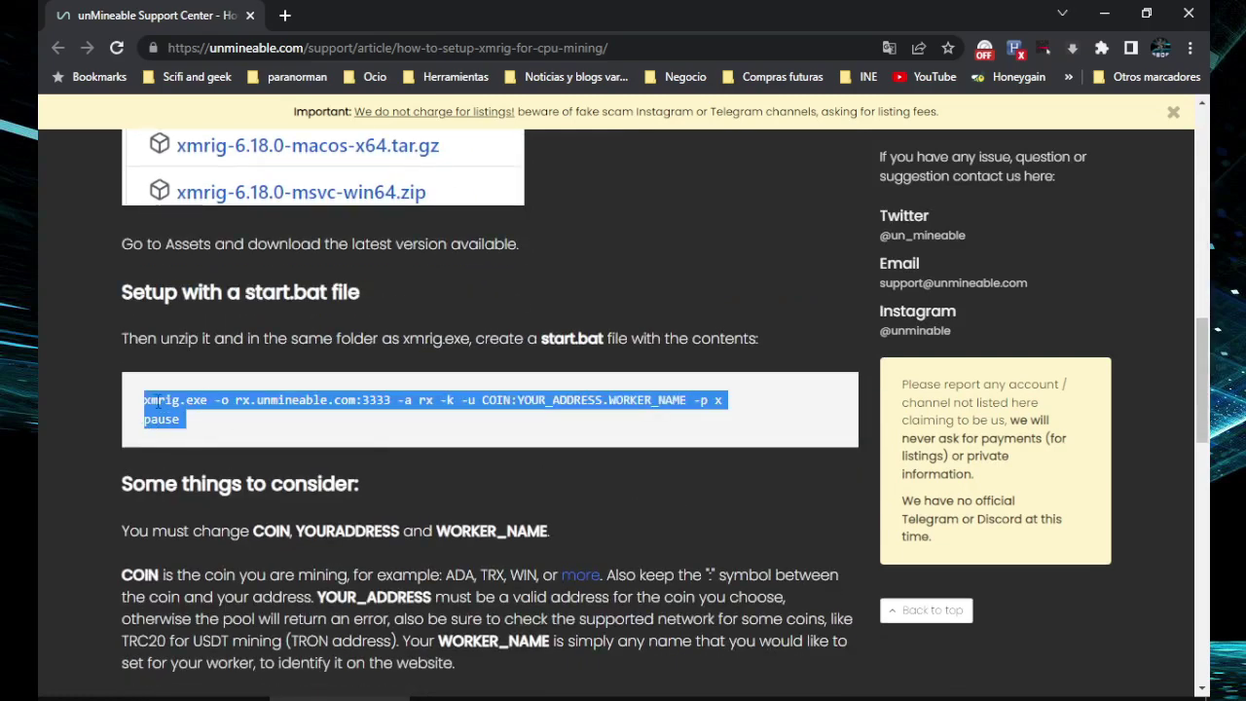
pyautogui.rightClick(155, 400)
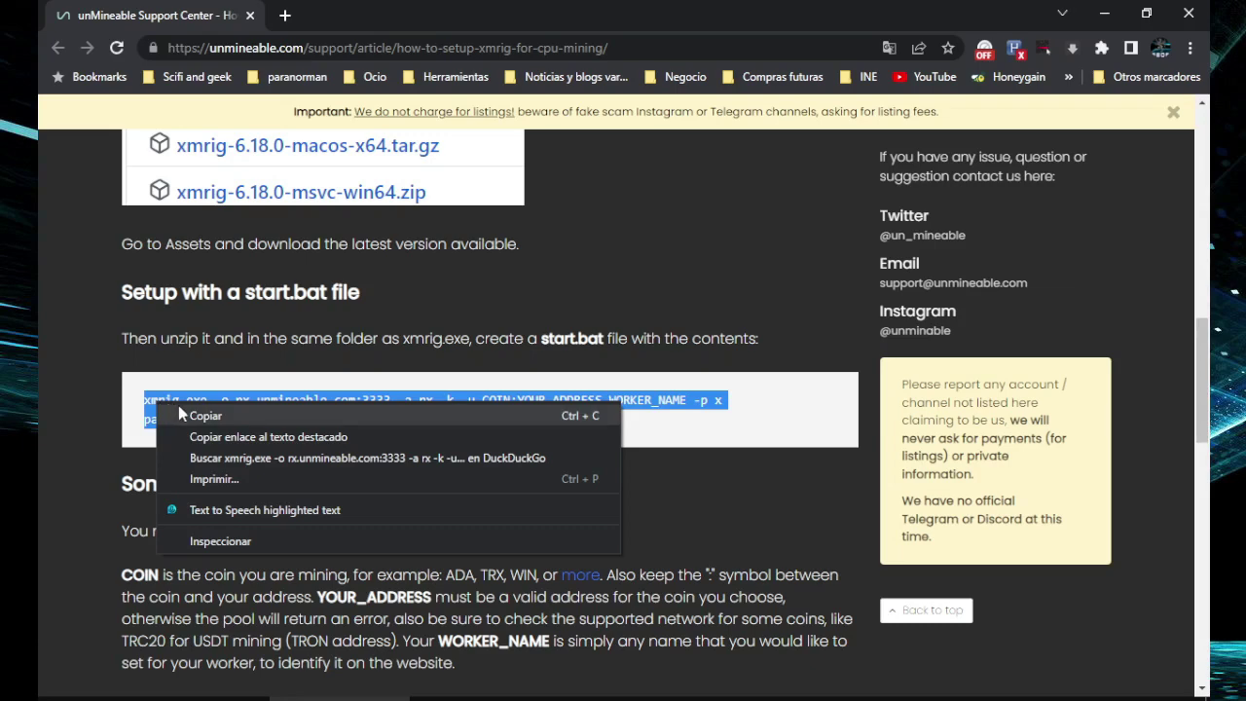
pyautogui.click(183, 416)
# Step: Switch to Notepad, paste the copied start.bat contents into the new text document and widen its window
pyautogui.hotkey('alt', 'Tab')
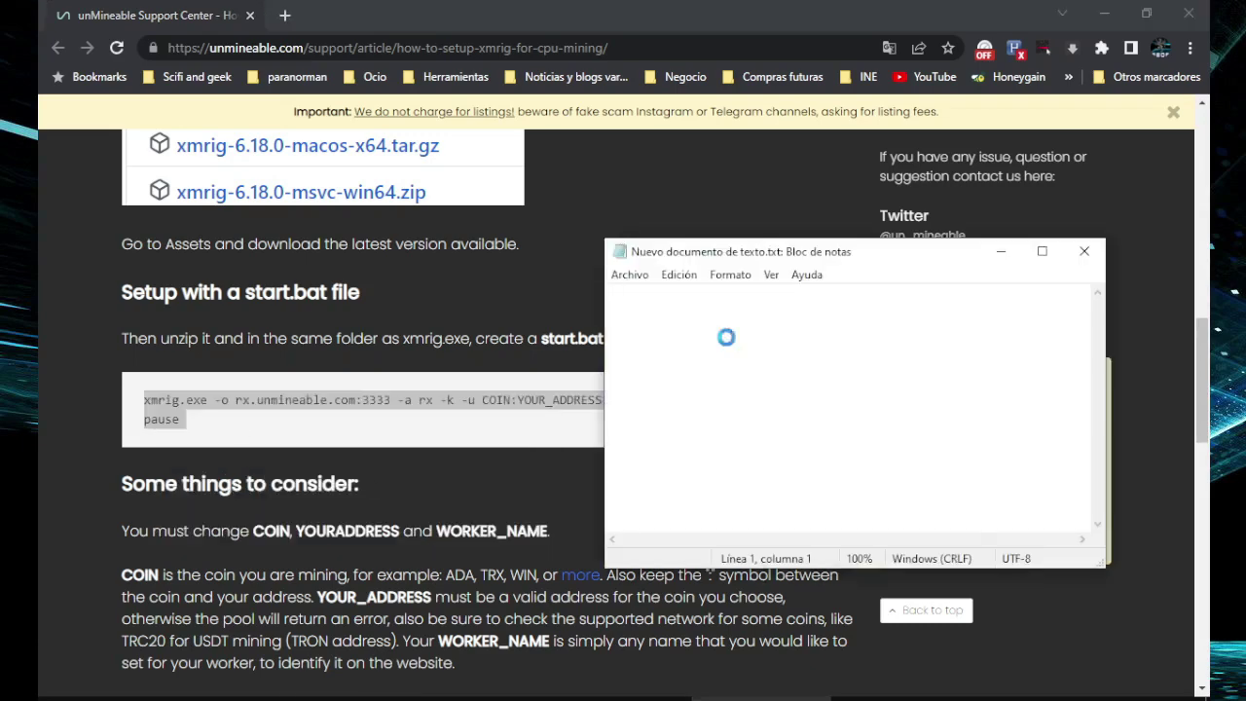
pyautogui.hotkey('ctrl', 'v')
pyautogui.moveTo(606, 566); pyautogui.dragTo(264, 592)
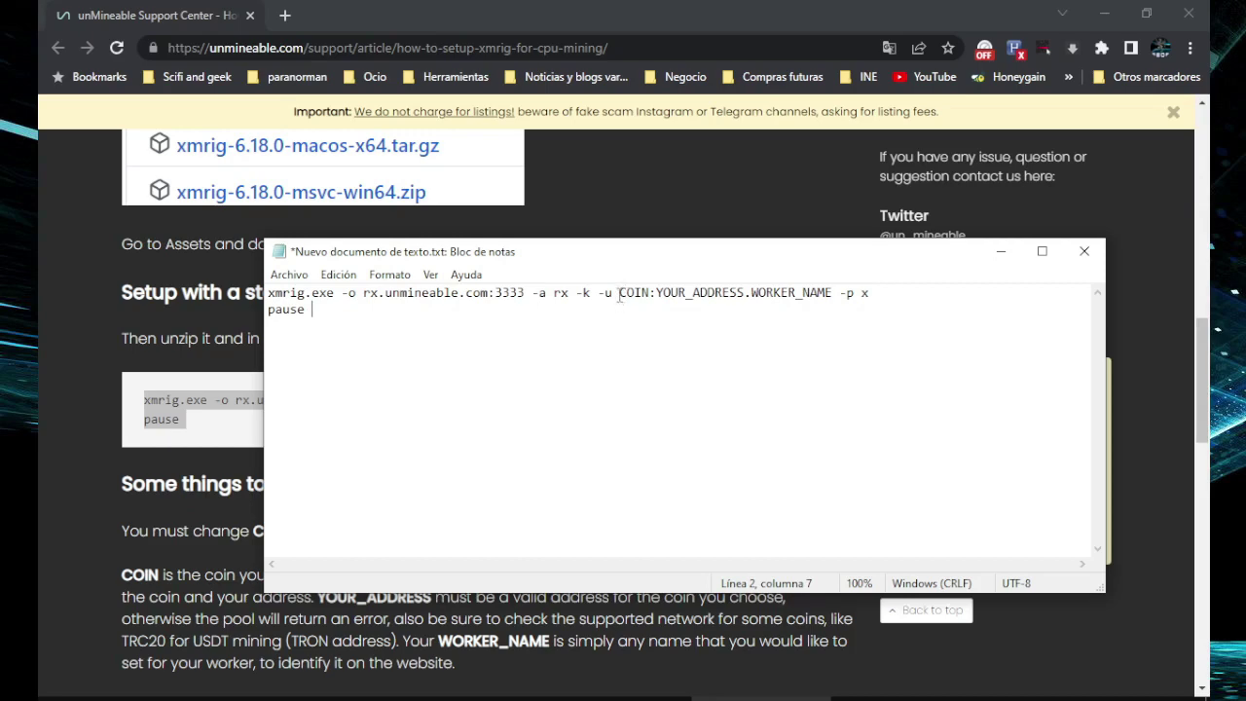
# Step: Check the SHIBA INU coin symbol on unMineable, and replace COIN with SHIB in the Notepad mining command
pyautogui.moveTo(620, 292); pyautogui.dragTo(652, 292)
pyautogui.click(623, 192)
pyautogui.scroll(10, 619, 214)
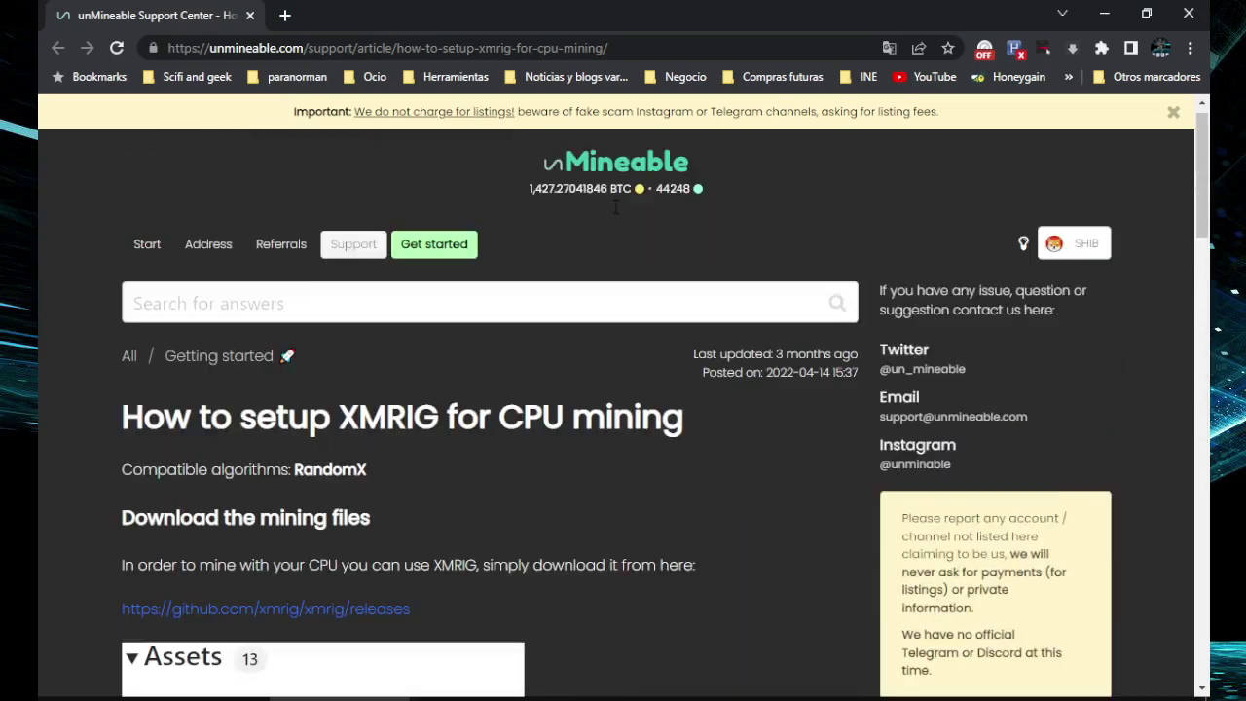
pyautogui.click(624, 184)
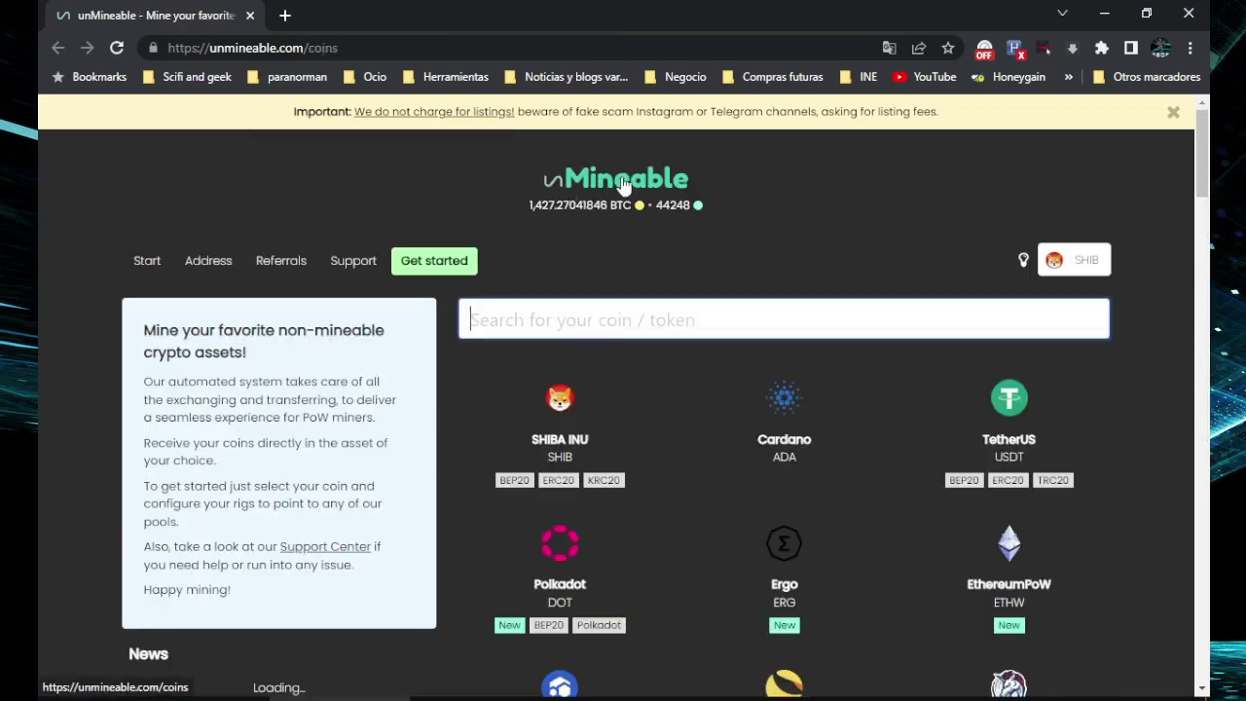
pyautogui.click(558, 397)
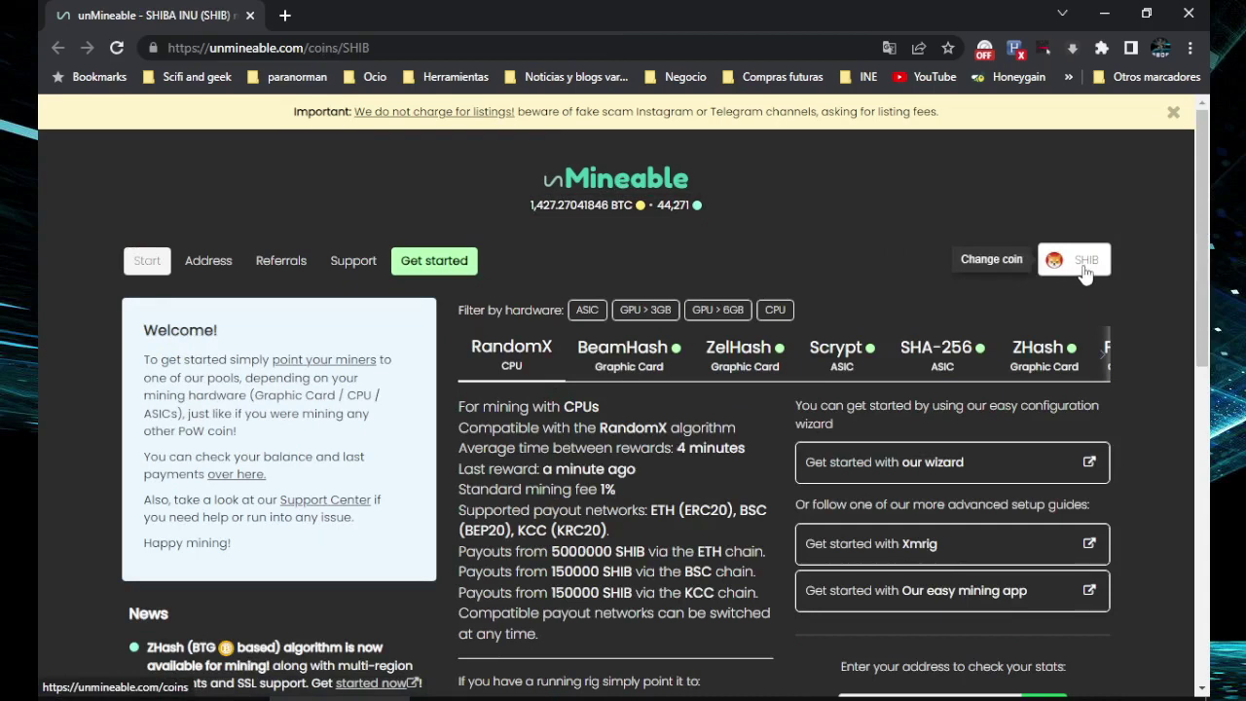
pyautogui.hotkey('alt', 'Tab')
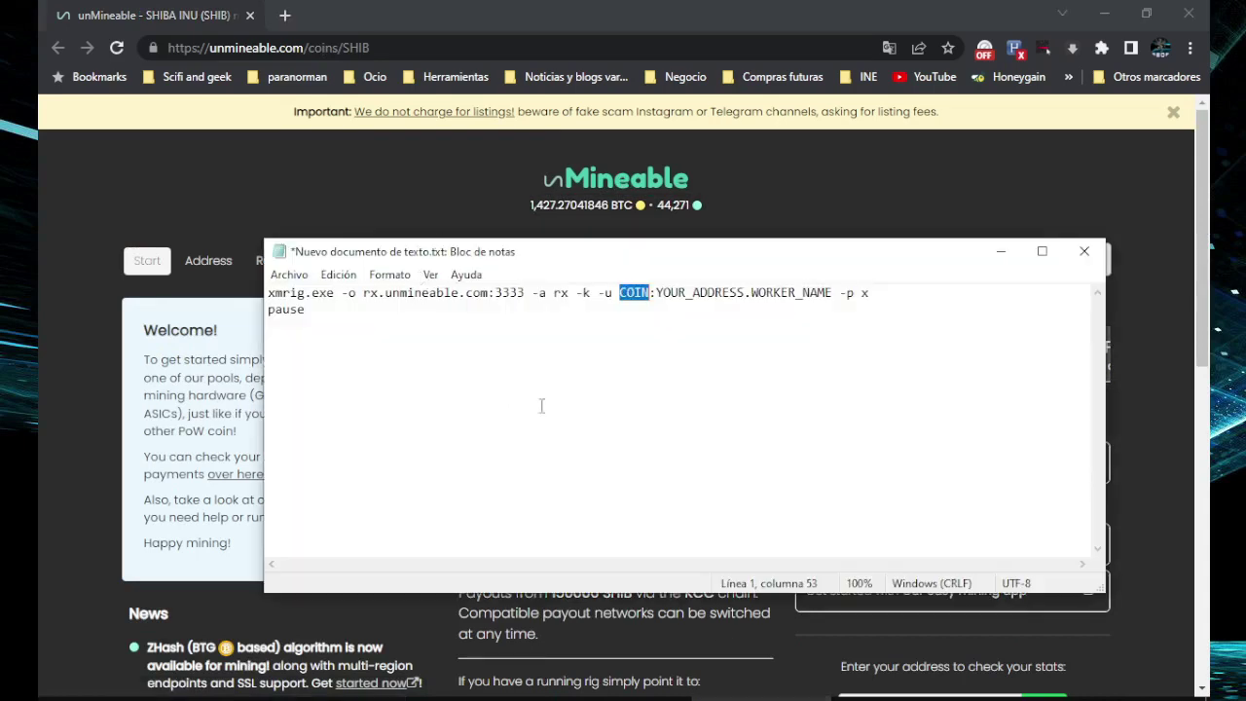
pyautogui.write('SHIB')
# Step: Mark the YOUR_ADDRESS placeholder and copy the full wallet deposit address from the untitled Notepad note
pyautogui.moveTo(658, 294); pyautogui.dragTo(746, 294)
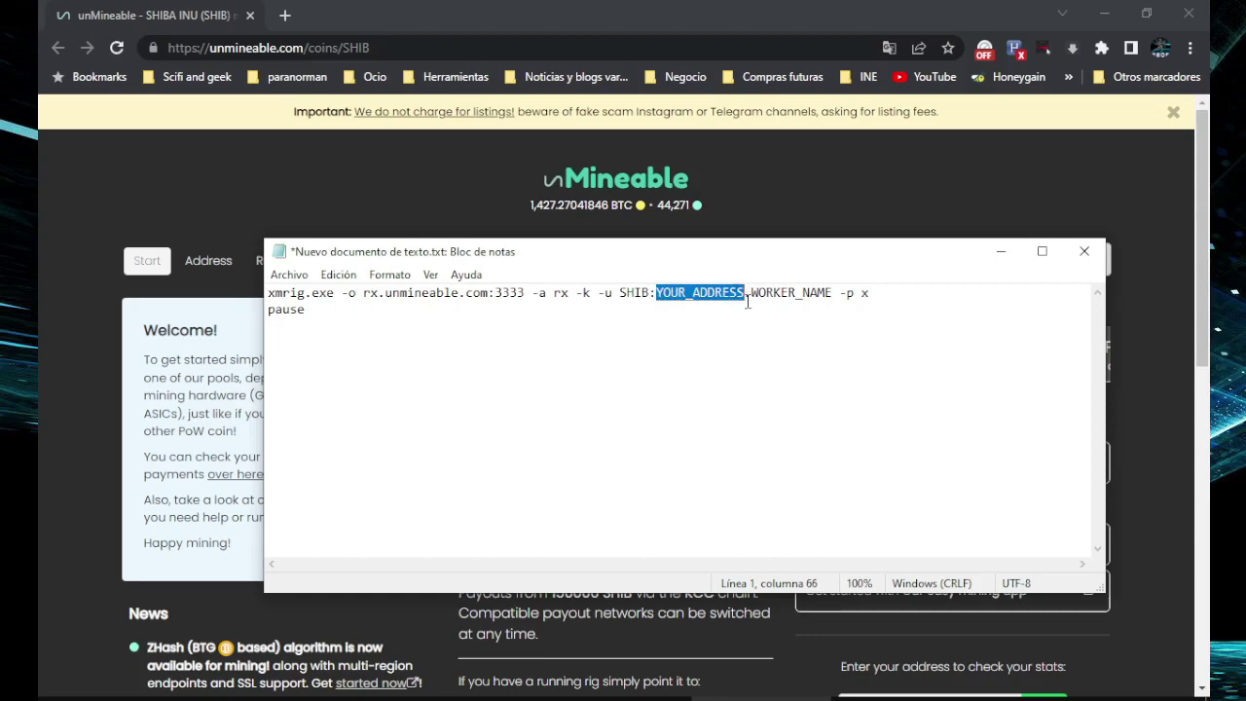
pyautogui.click(686, 311)
pyautogui.moveTo(657, 293); pyautogui.dragTo(745, 292)
pyautogui.hotkey('alt', 'Tab')
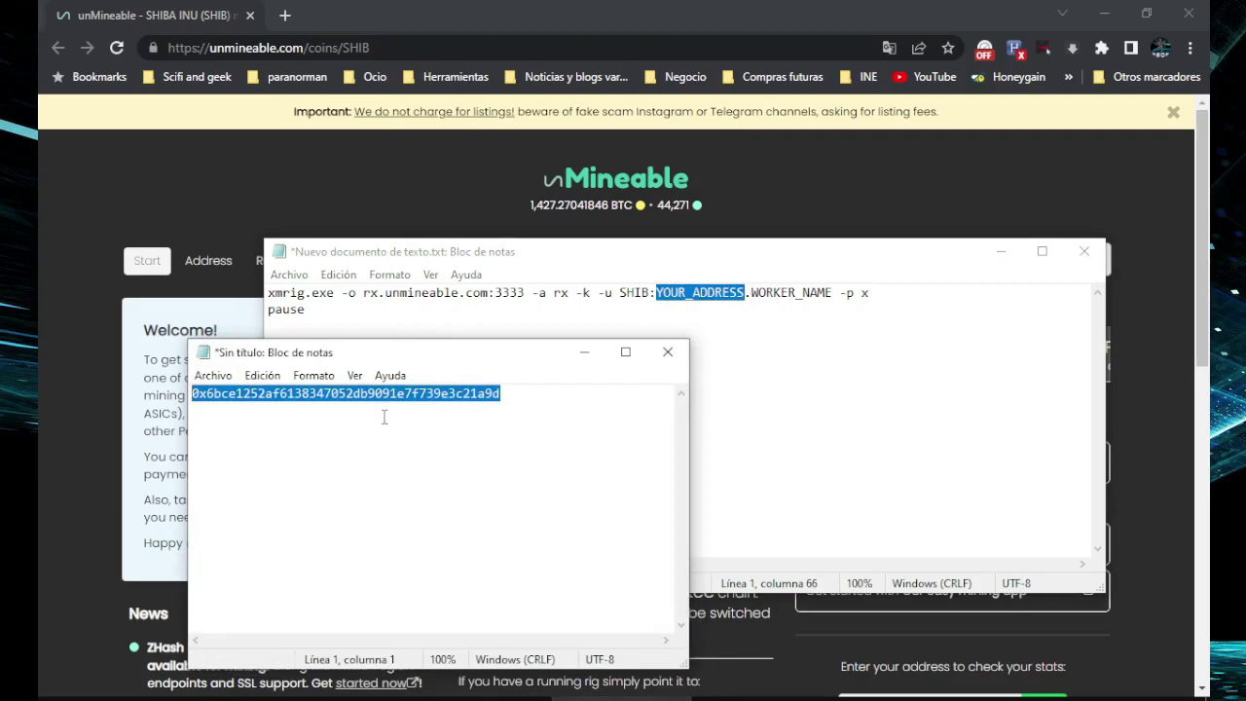
pyautogui.click(350, 397)
pyautogui.moveTo(515, 395); pyautogui.dragTo(177, 399)
pyautogui.rightClick(274, 395)
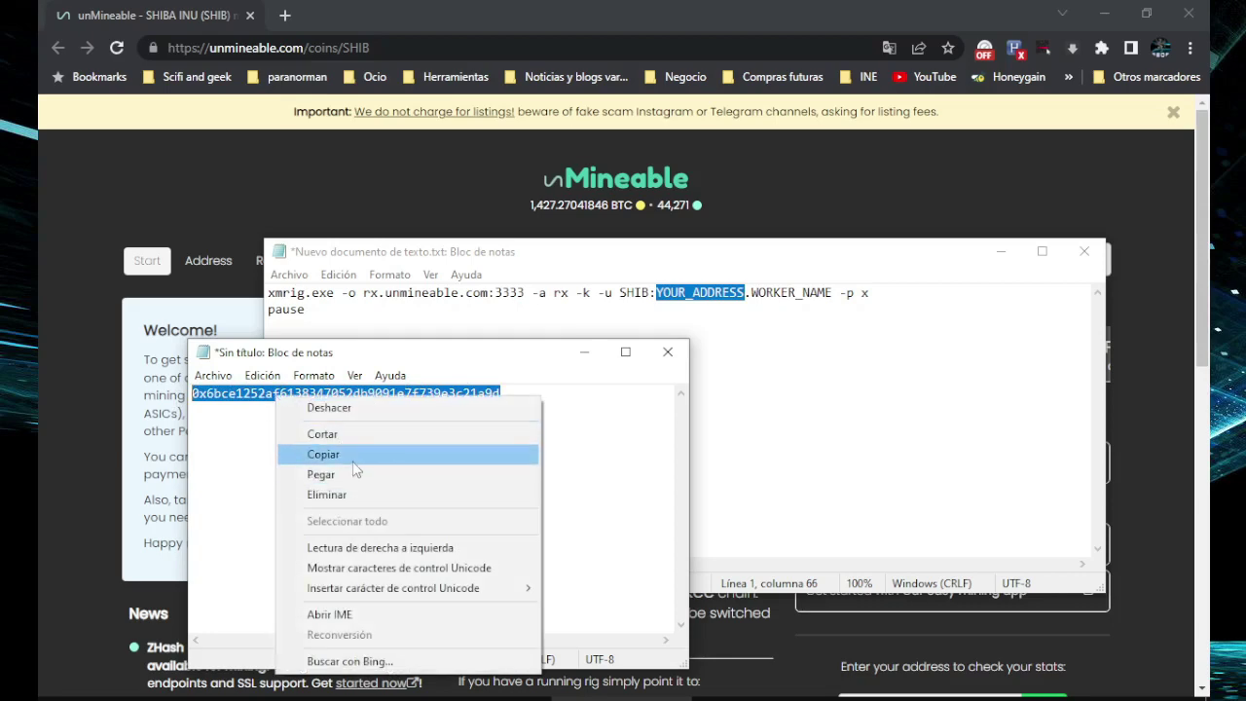
pyautogui.click(356, 457)
# Step: Replace the YOUR_ADDRESS placeholder in the Notepad mining command with the copied wallet deposit address
pyautogui.click(707, 272)
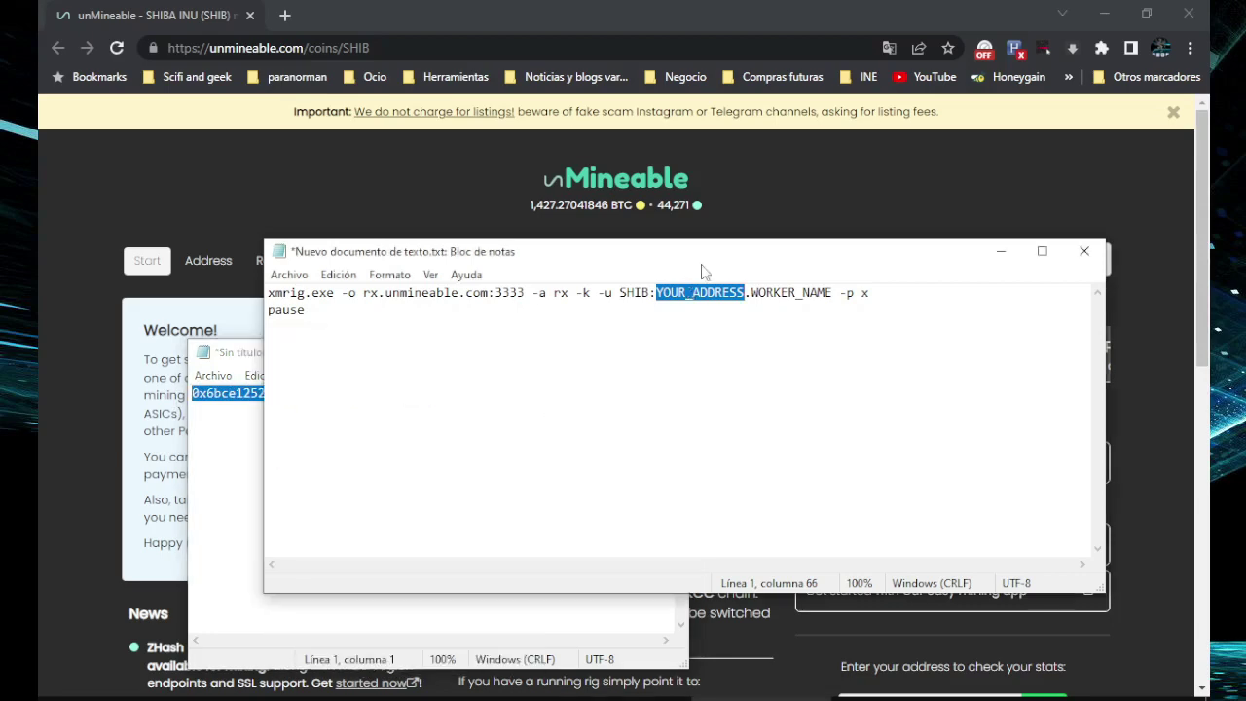
pyautogui.click(655, 294)
pyautogui.moveTo(656, 294); pyautogui.dragTo(746, 292)
pyautogui.press('BackSpace')
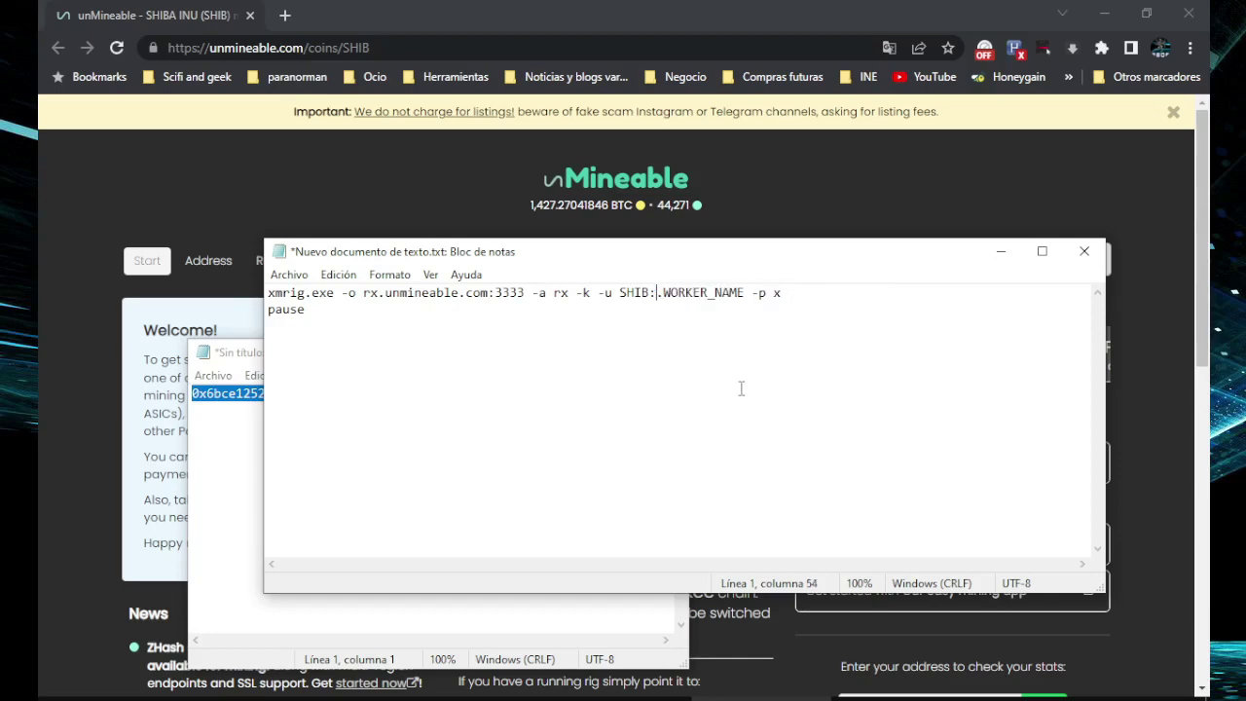
pyautogui.hotkey('ctrl', 'v')
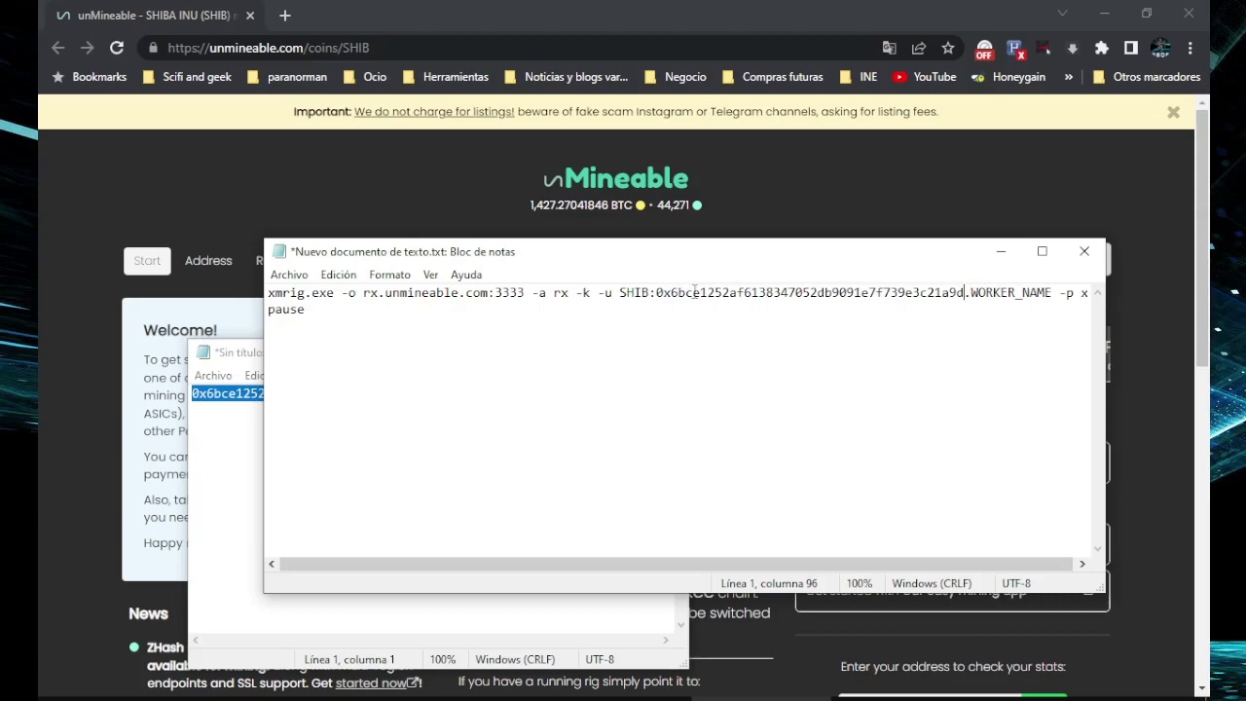
# Step: Examine the pasted wallet address in the mining command, from the SHIB: prefix to the dot before WORKER_NAME
pyautogui.click(656, 292)
pyautogui.press('Right')
pyautogui.press('Right')
pyautogui.press('Right')
pyautogui.press('Right')
pyautogui.press('Right')
pyautogui.press('Right')
pyautogui.press('Right')
pyautogui.press('Right')
pyautogui.press('Right')
pyautogui.press('Right')
pyautogui.press('Right')
pyautogui.press('Right')
pyautogui.press('Right')
pyautogui.press('Right')
pyautogui.press('Right')
pyautogui.press('Right')
pyautogui.press('Right')
pyautogui.press('Right')
pyautogui.press('Right')
pyautogui.press('Right')
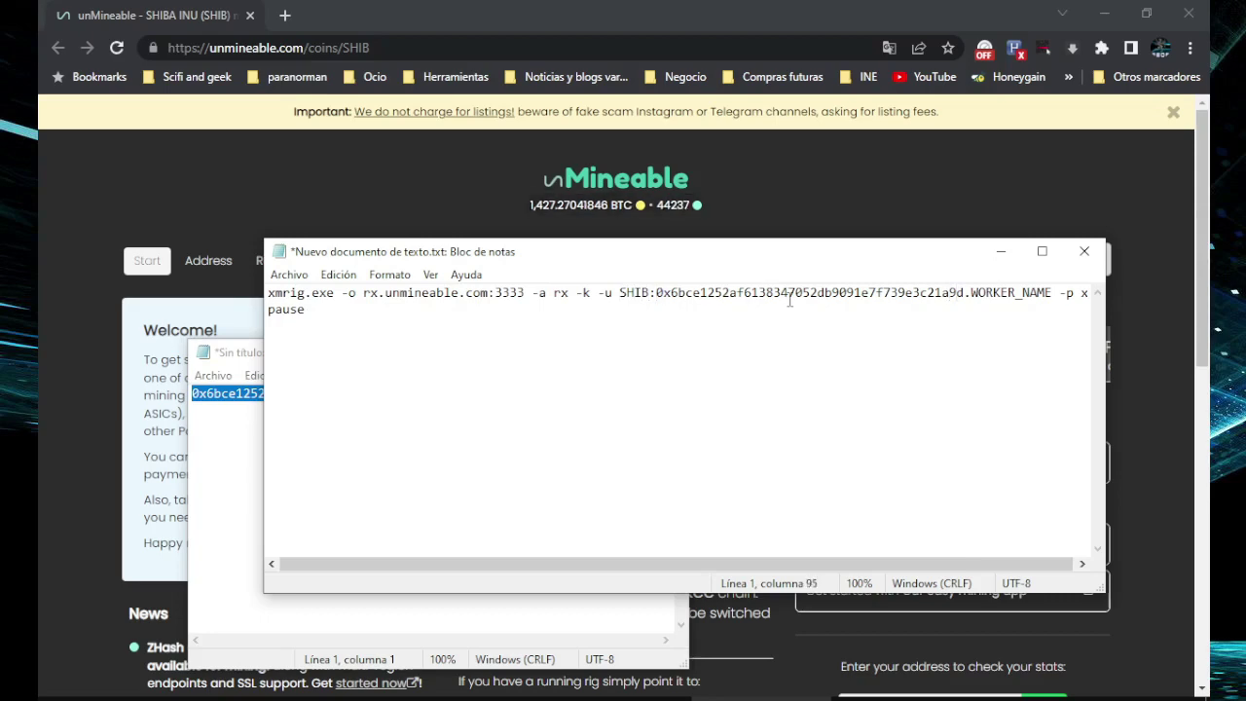
# Step: Replace the WORKER_NAME placeholder in the mining command with COmpufede_expli
pyautogui.moveTo(739, 562); pyautogui.dragTo(812, 565)
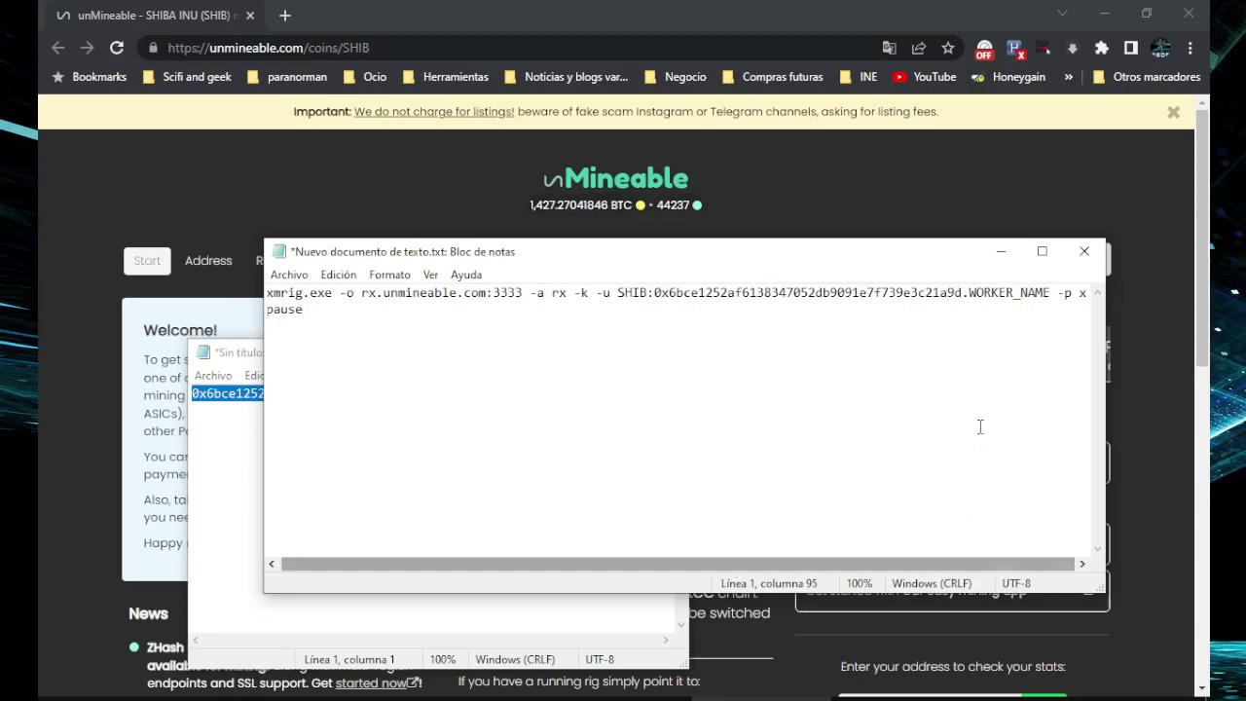
pyautogui.click(1045, 293)
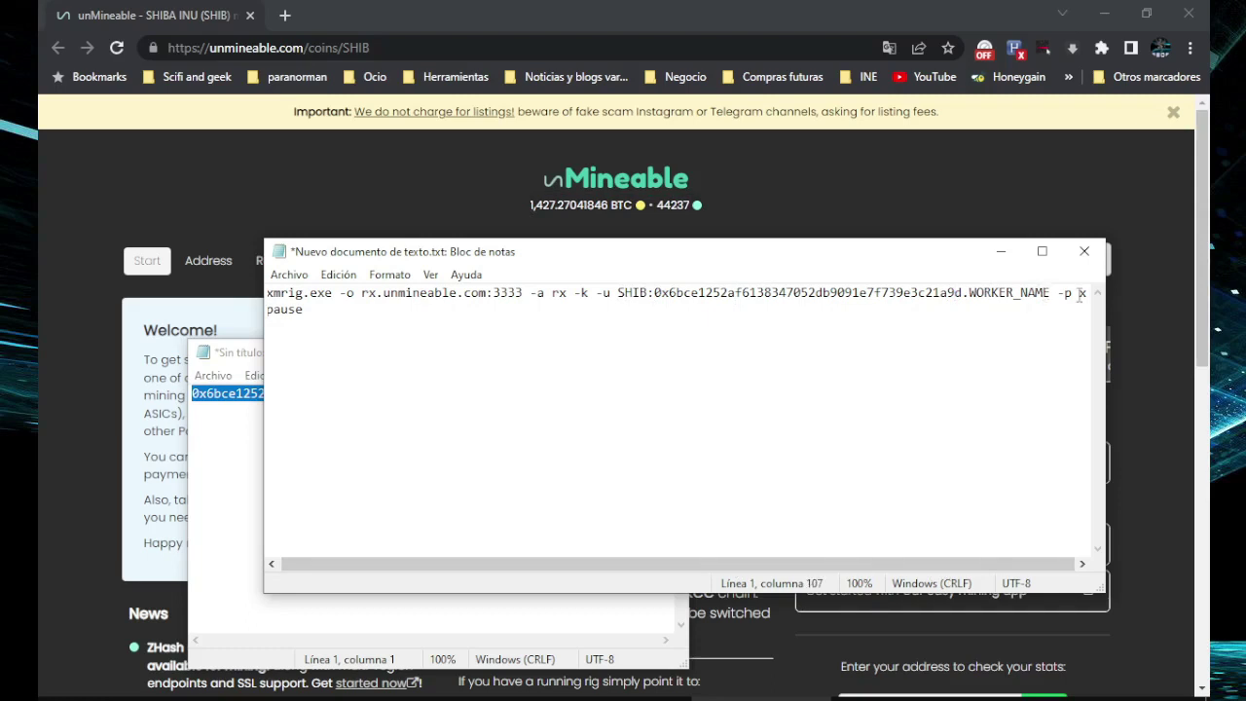
pyautogui.press('Right')
pyautogui.press('BackSpace')
pyautogui.press('BackSpace')
pyautogui.press('BackSpace')
pyautogui.press('BackSpace')
pyautogui.press('BackSpace')
pyautogui.press('BackSpace')
pyautogui.press('BackSpace')
pyautogui.press('BackSpace')
pyautogui.press('BackSpace')
pyautogui.press('BackSpace')
pyautogui.press('BackSpace')
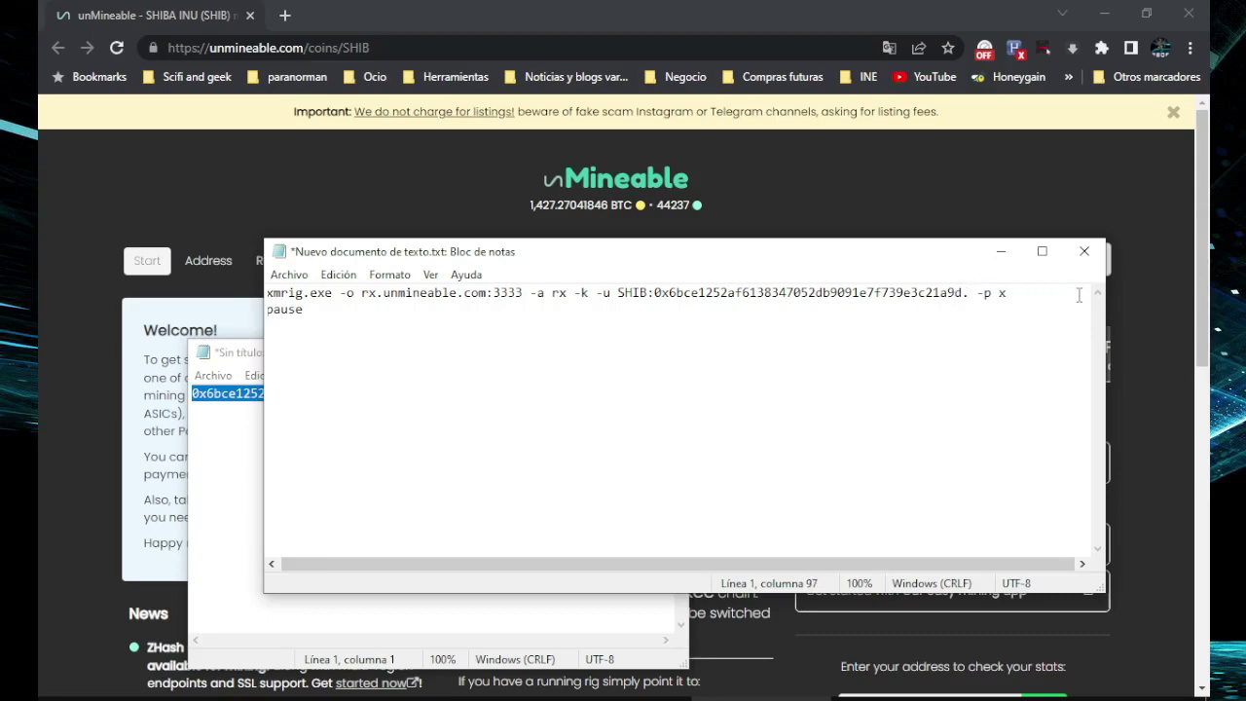
pyautogui.write('COmpufede_expli')
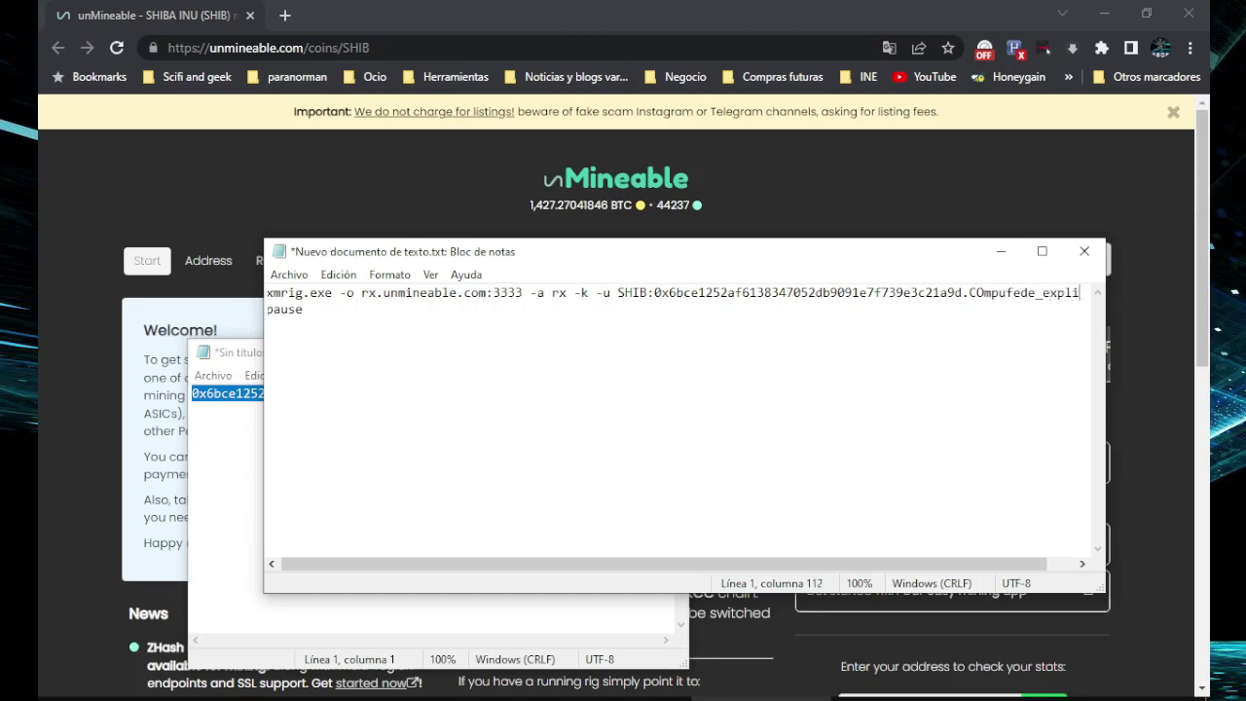
# Step: Correct the worker name's capitalisation to Compufede_expli and place the cursor directly after it
pyautogui.press('Left')
pyautogui.press('Left')
pyautogui.press('Left')
pyautogui.press('Left')
pyautogui.press('Left')
pyautogui.press('Left')
pyautogui.press('Left')
pyautogui.press('Left')
pyautogui.press('Left')
pyautogui.press('Left')
pyautogui.press('Left')
pyautogui.press('Left')
pyautogui.press('BackSpace')
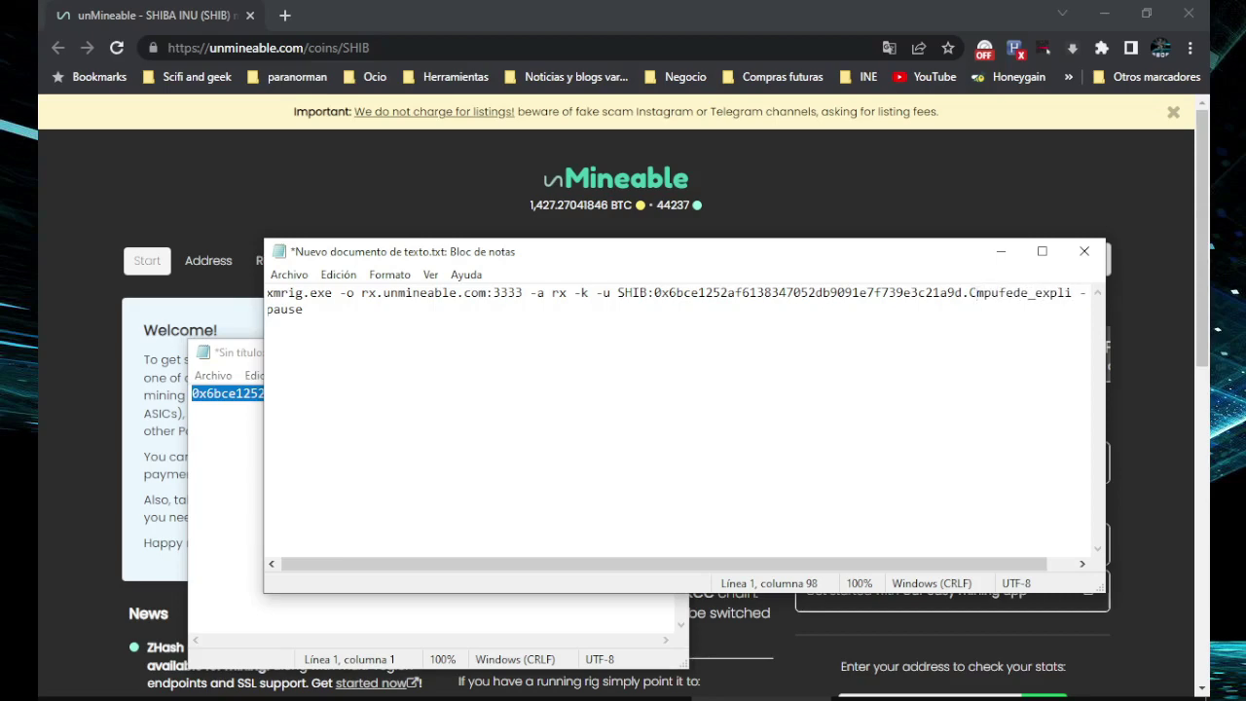
pyautogui.write('o')
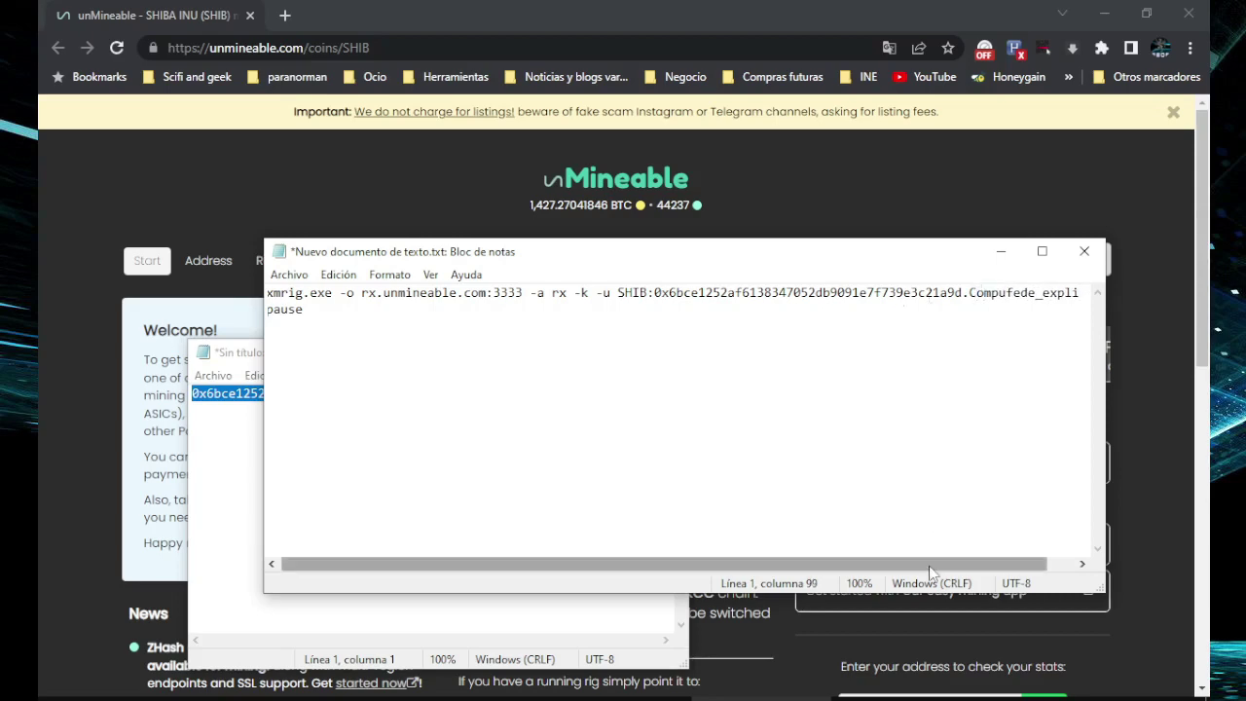
pyautogui.moveTo(929, 566); pyautogui.dragTo(958, 566)
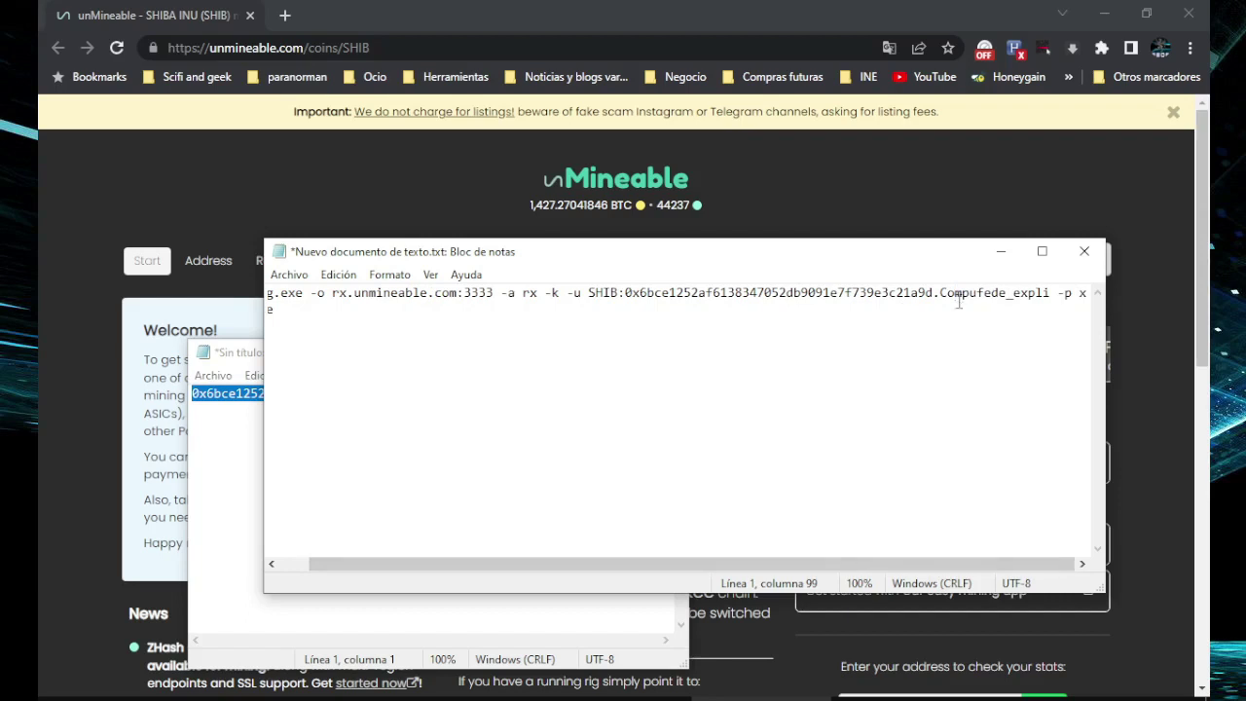
pyautogui.click(1050, 297)
# Step: Switch to the browser, open the bookmarked unMineable SHIB address page and copy the referral code from its referrals section
pyautogui.click(622, 174)
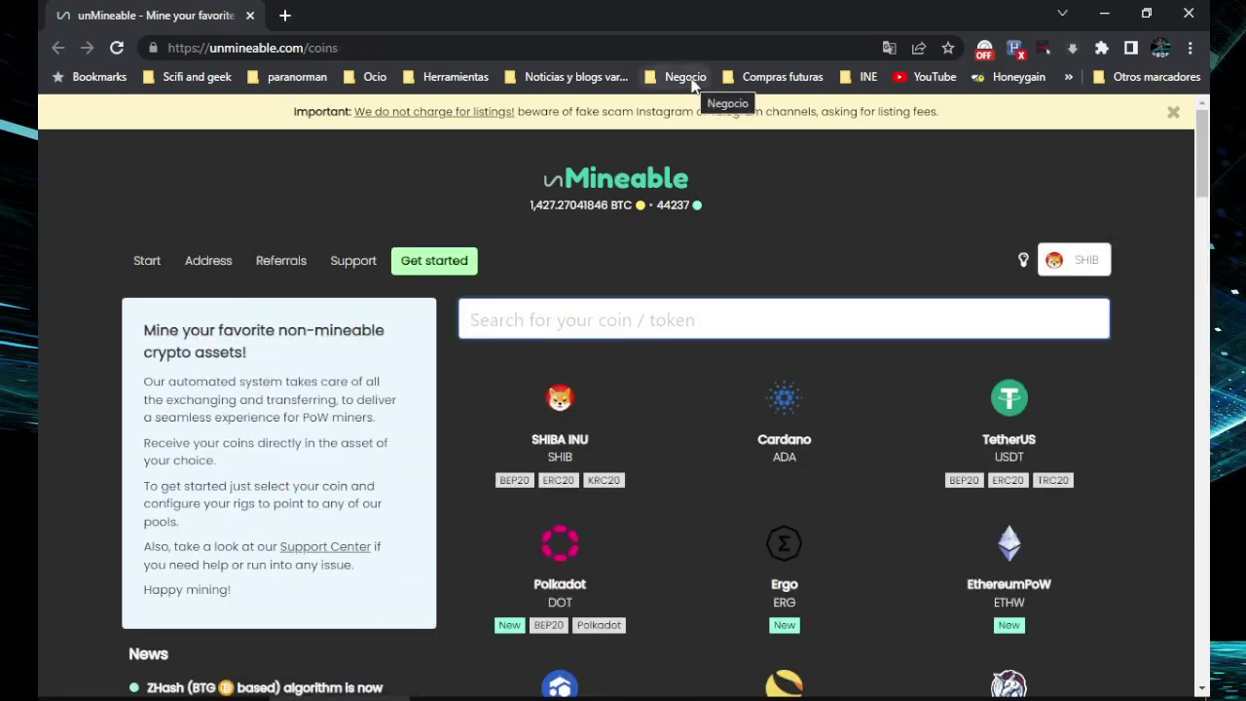
pyautogui.click(685, 77)
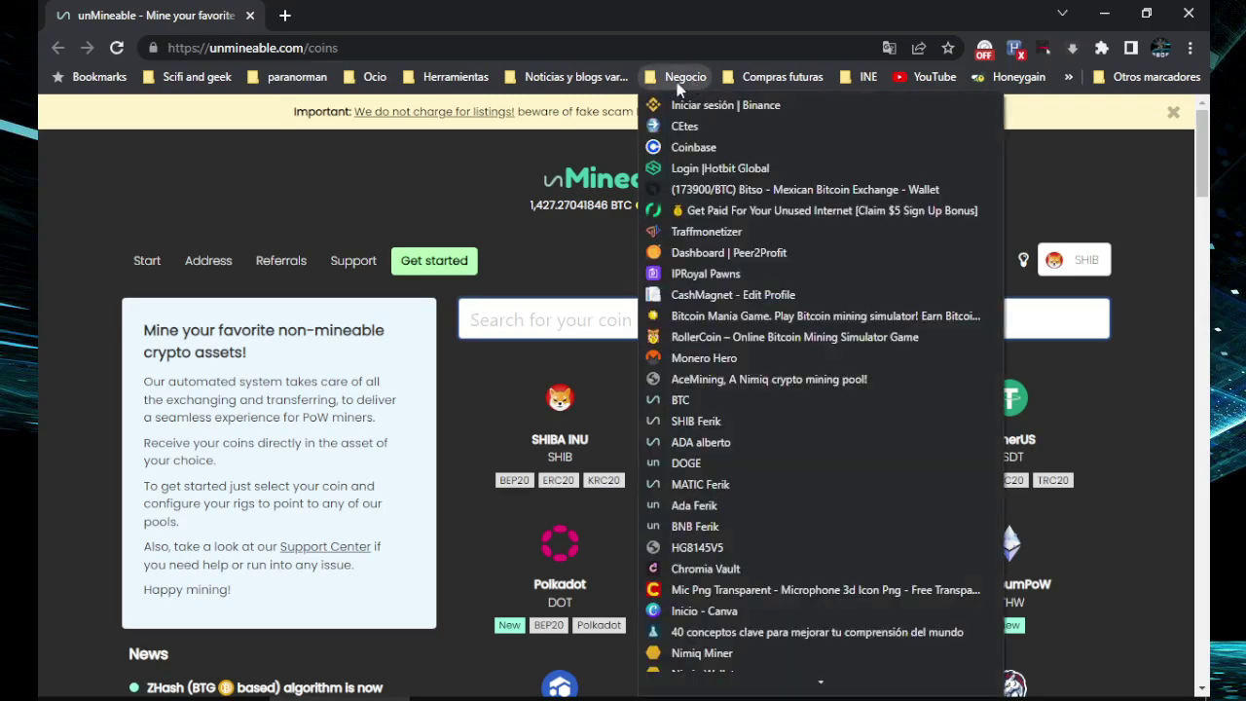
pyautogui.click(696, 420)
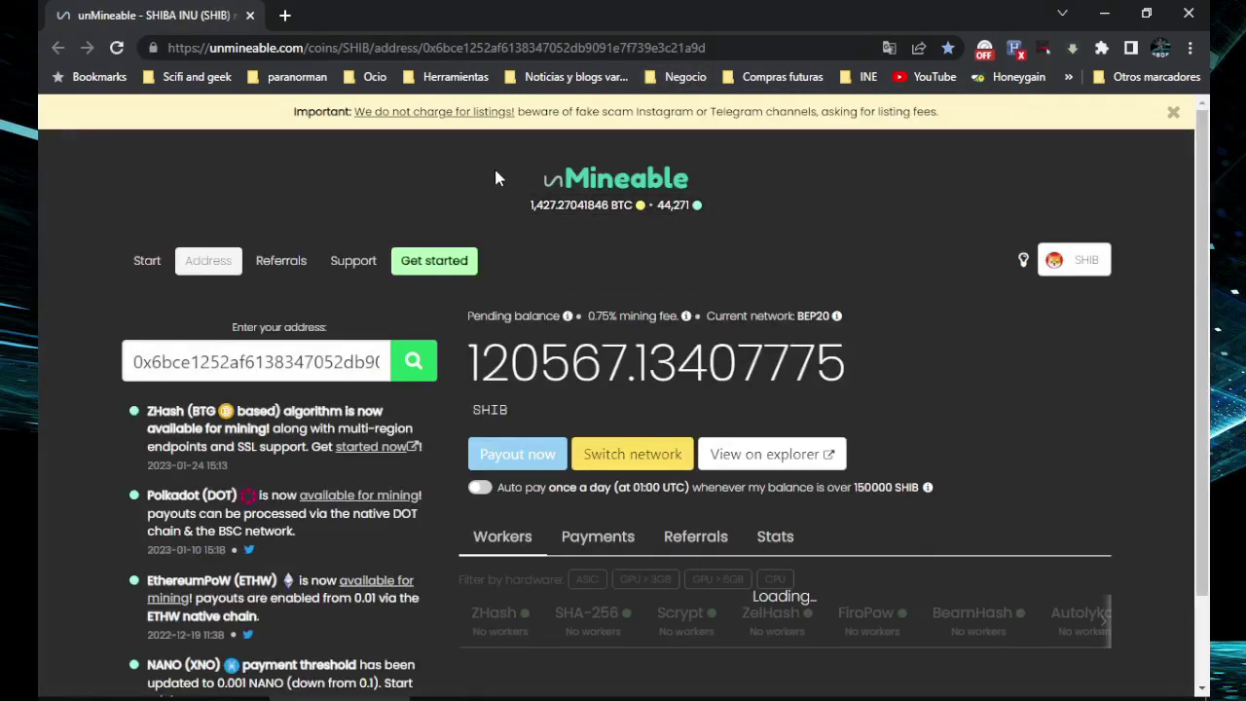
pyautogui.scroll(-2, 835, 309)
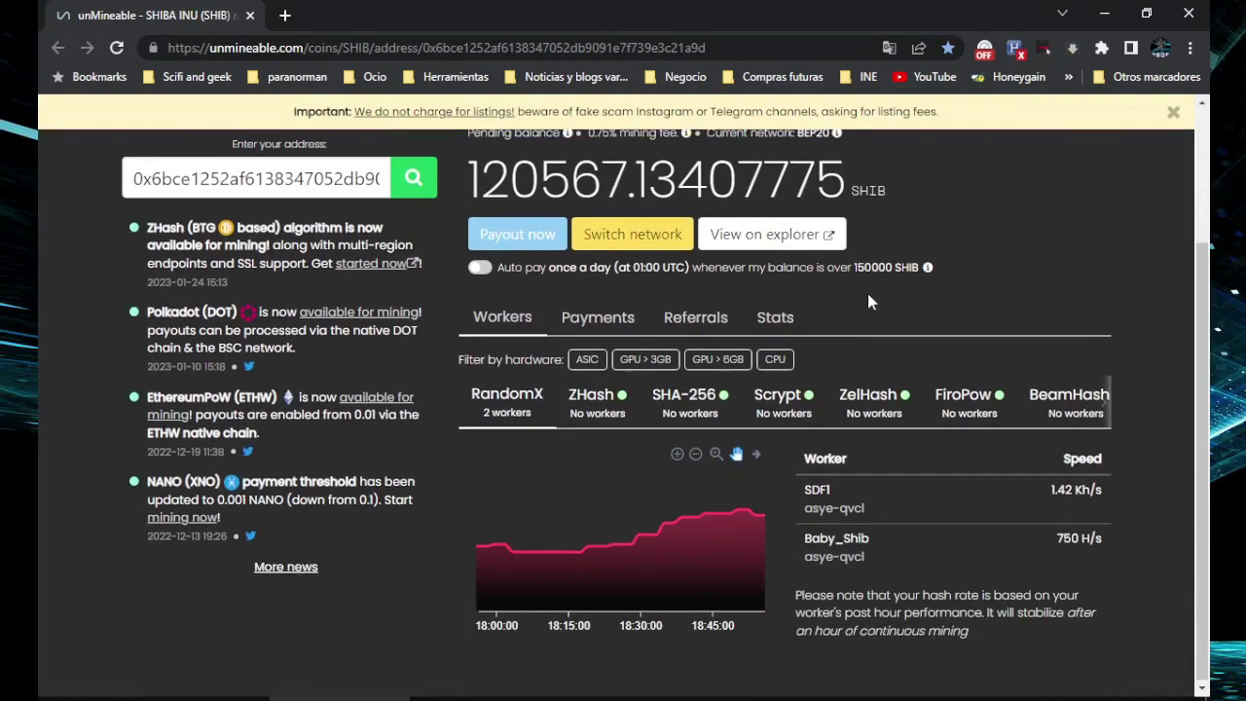
pyautogui.click(696, 329)
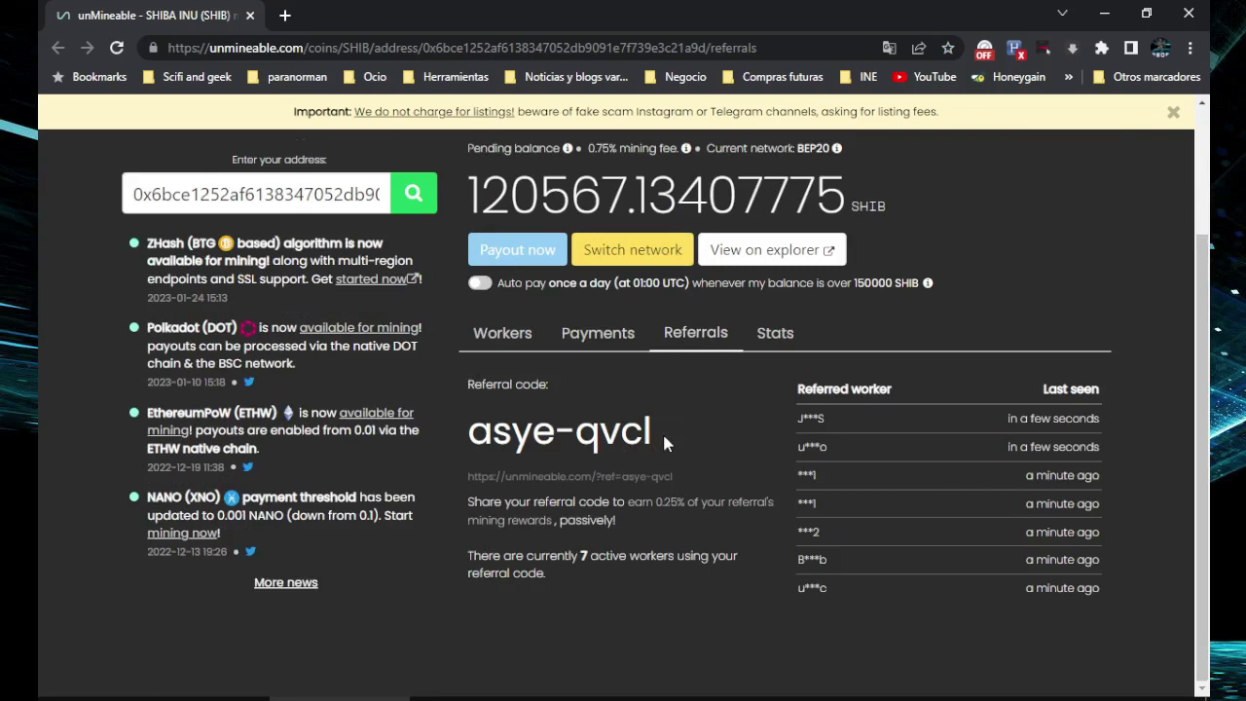
pyautogui.moveTo(662, 430); pyautogui.dragTo(471, 447)
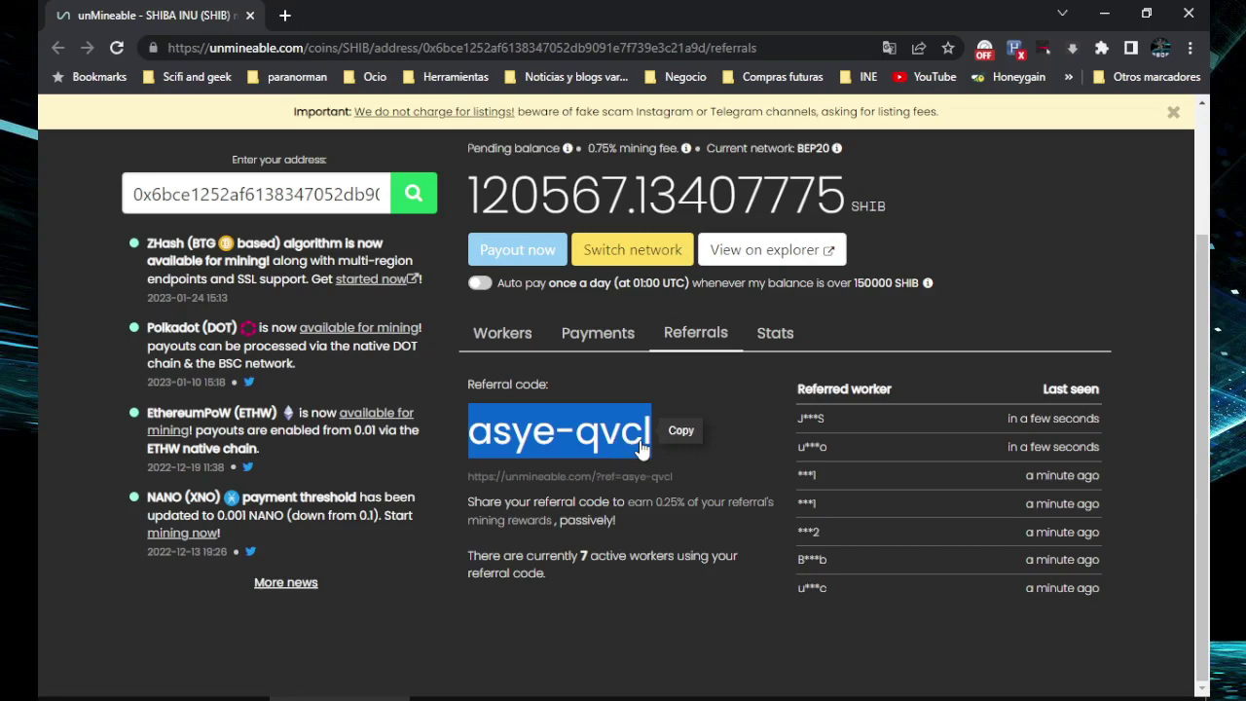
pyautogui.click(600, 436)
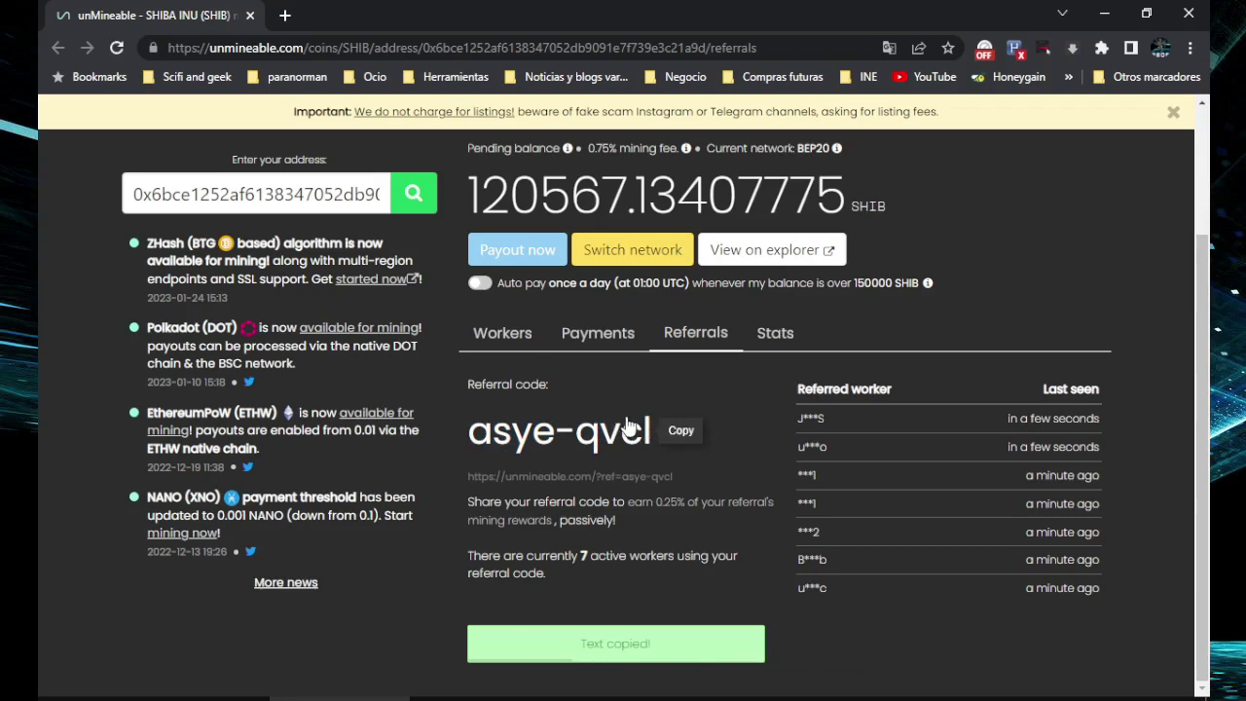
# Step: Switch to Notepad and append # and the copied referral code directly after the worker name in the mining command
pyautogui.hotkey('alt', 'Tab')
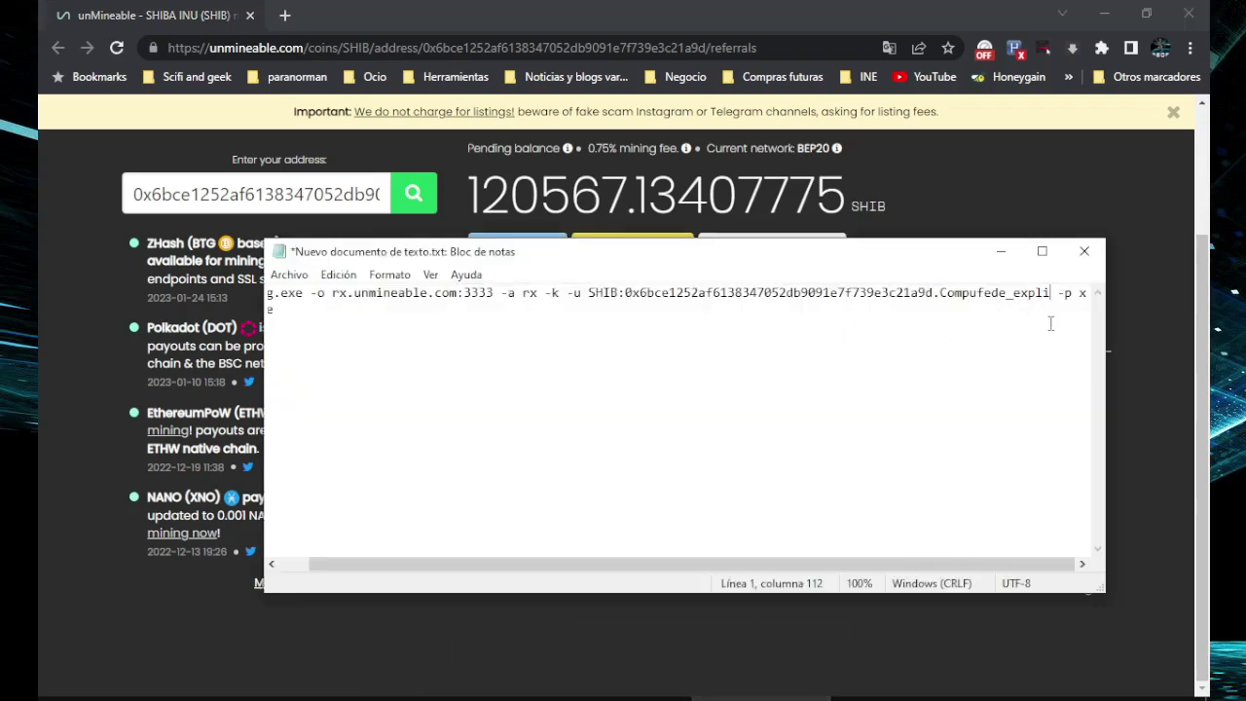
pyautogui.write('#')
pyautogui.hotkey('ctrl', 'v')
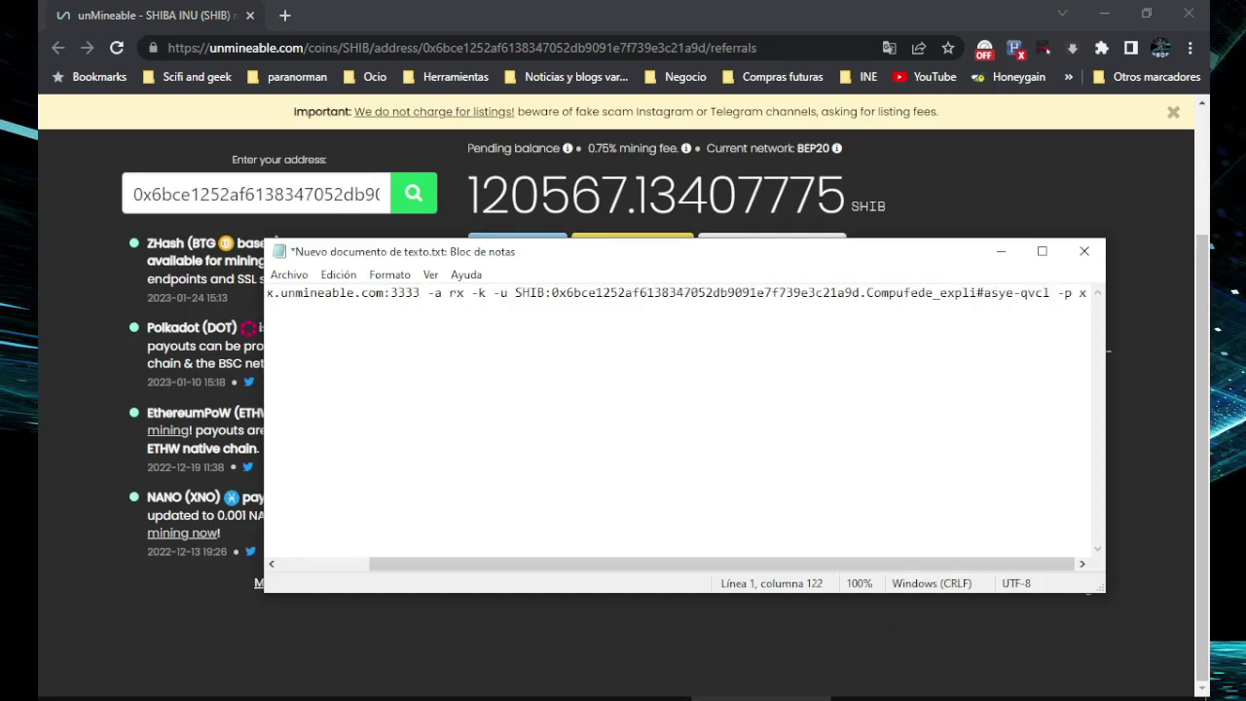
# Step: Switch to the browser and examine the current mining fee and the referral balance in the unMineable address statistics
pyautogui.click(1135, 188)
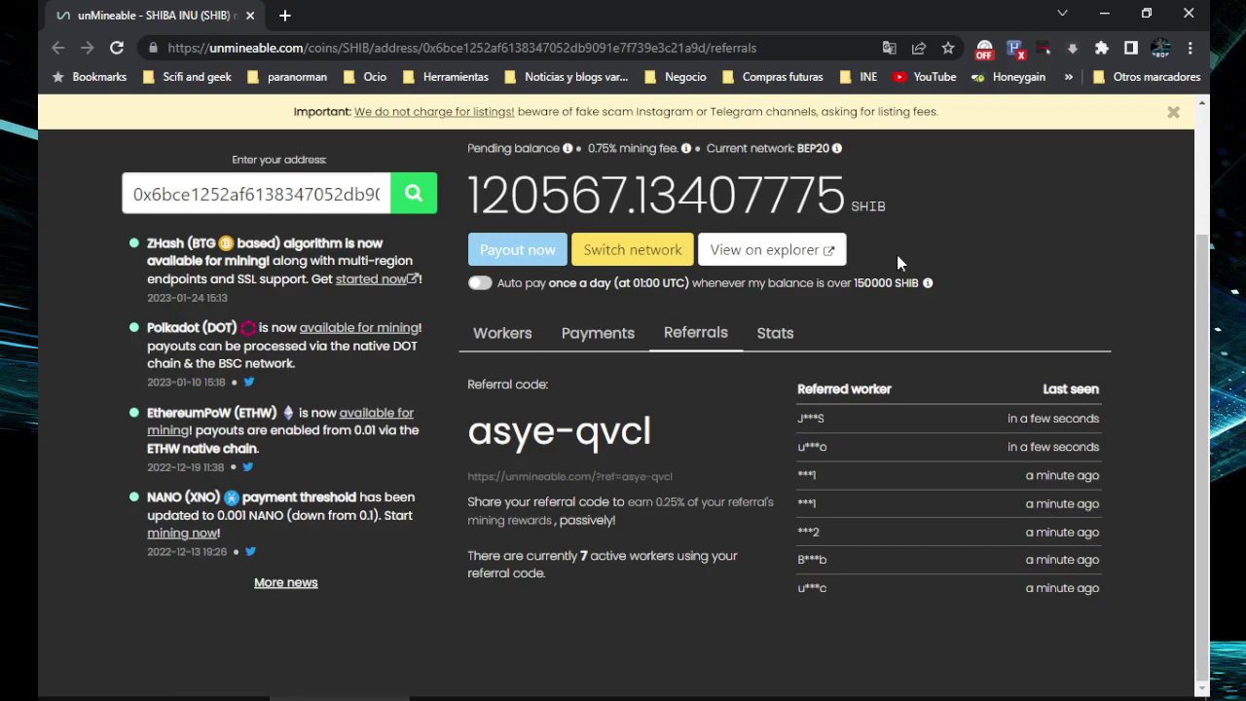
pyautogui.click(778, 332)
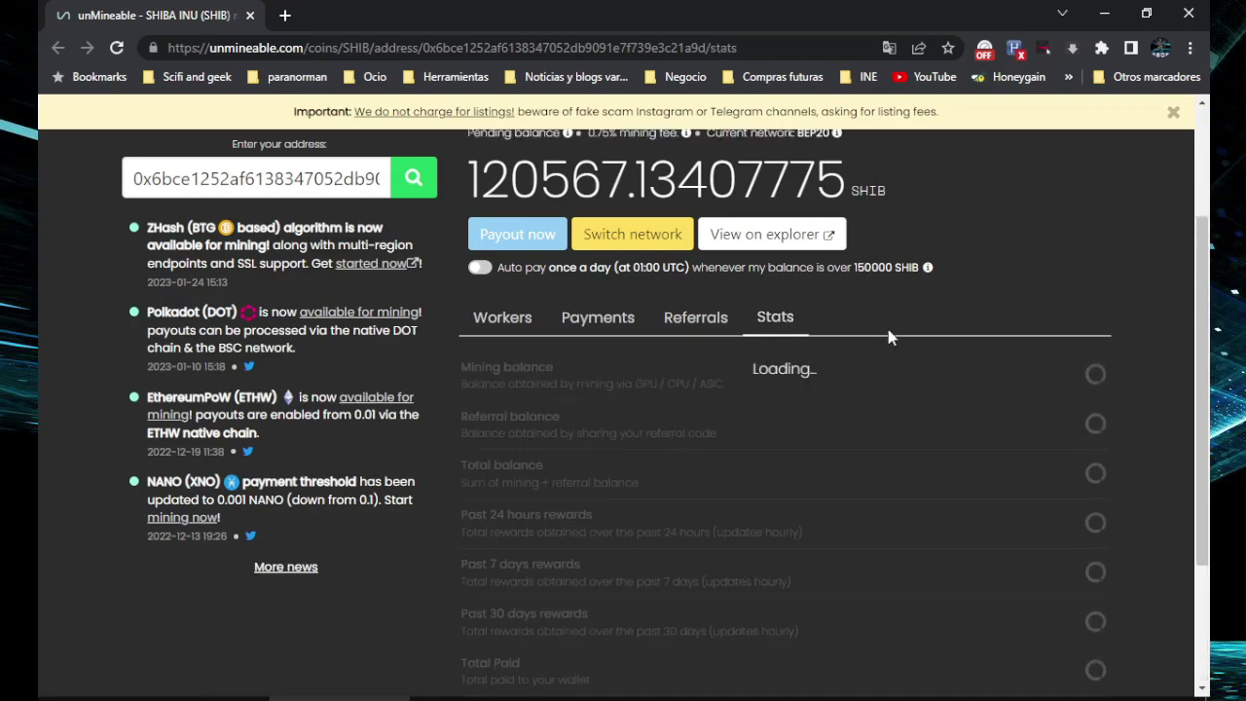
pyautogui.scroll(-2, 888, 336)
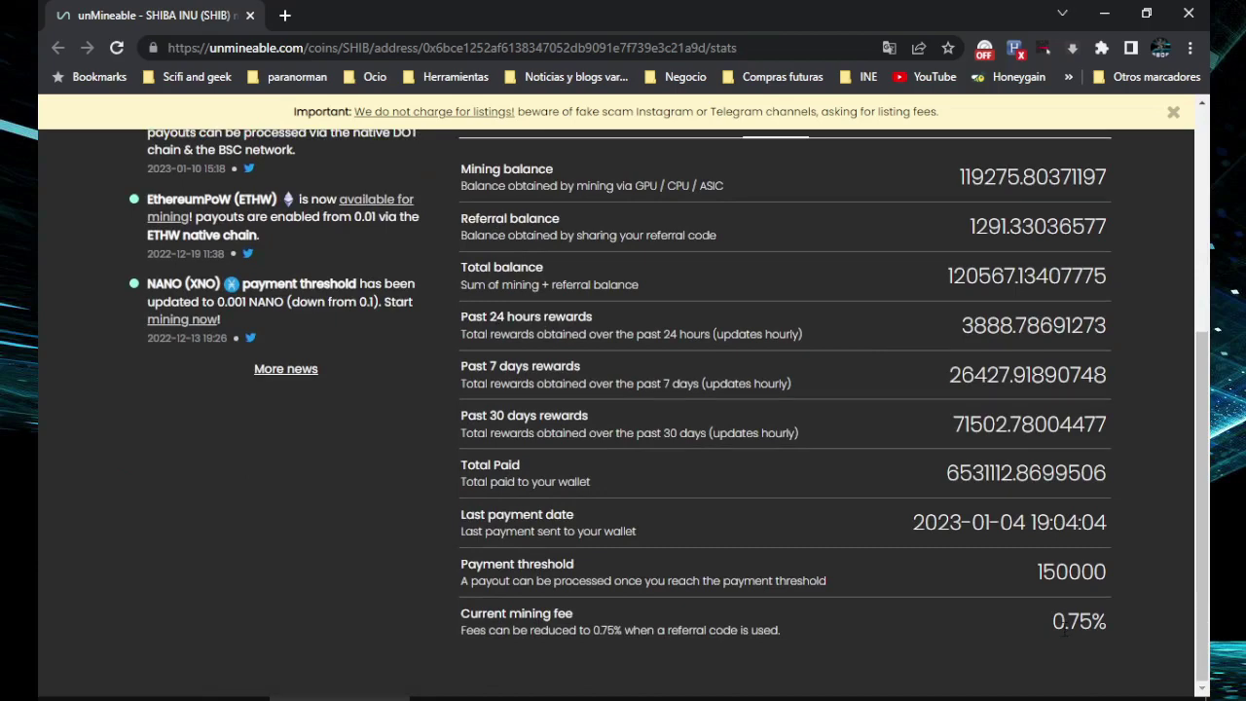
pyautogui.scroll(4, 941, 442)
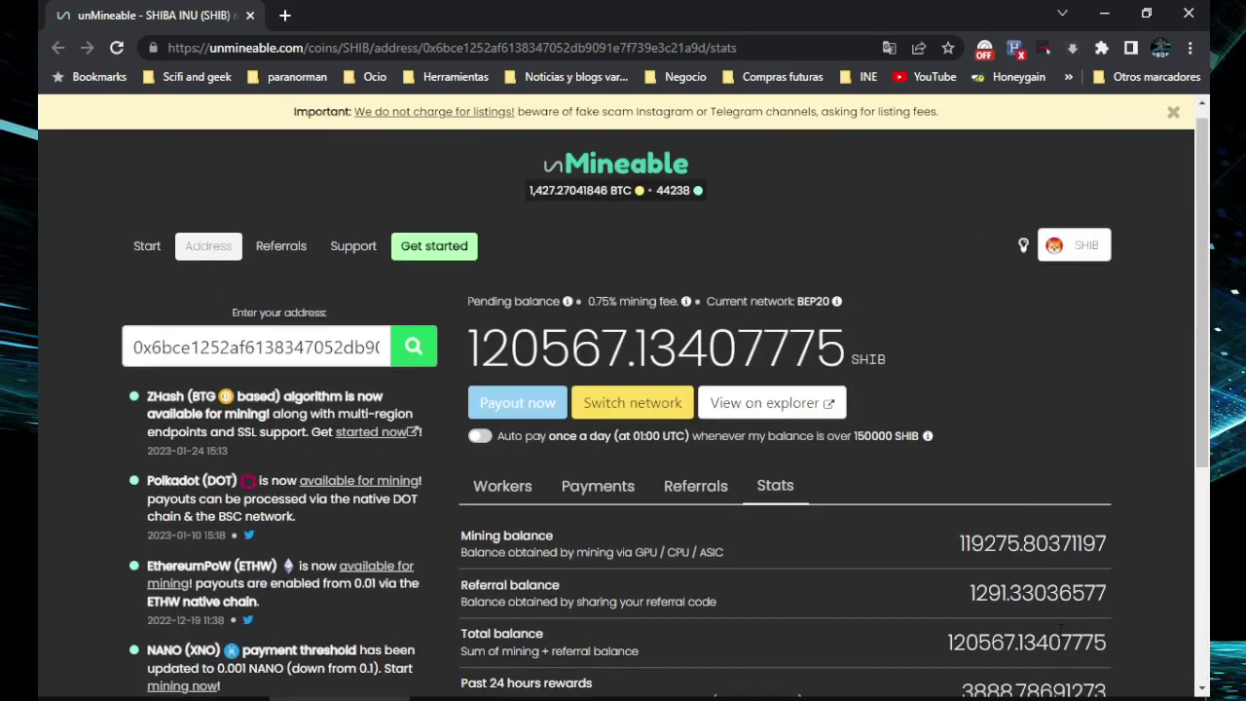
pyautogui.click(701, 486)
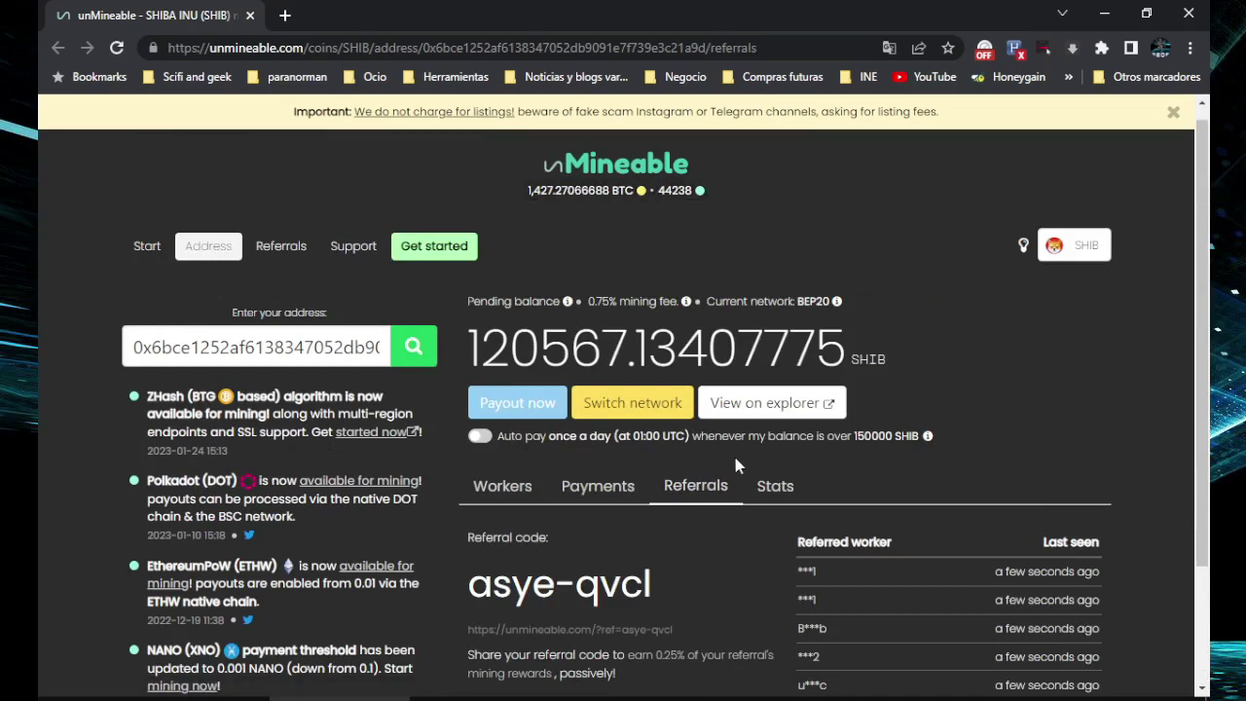
pyautogui.click(775, 486)
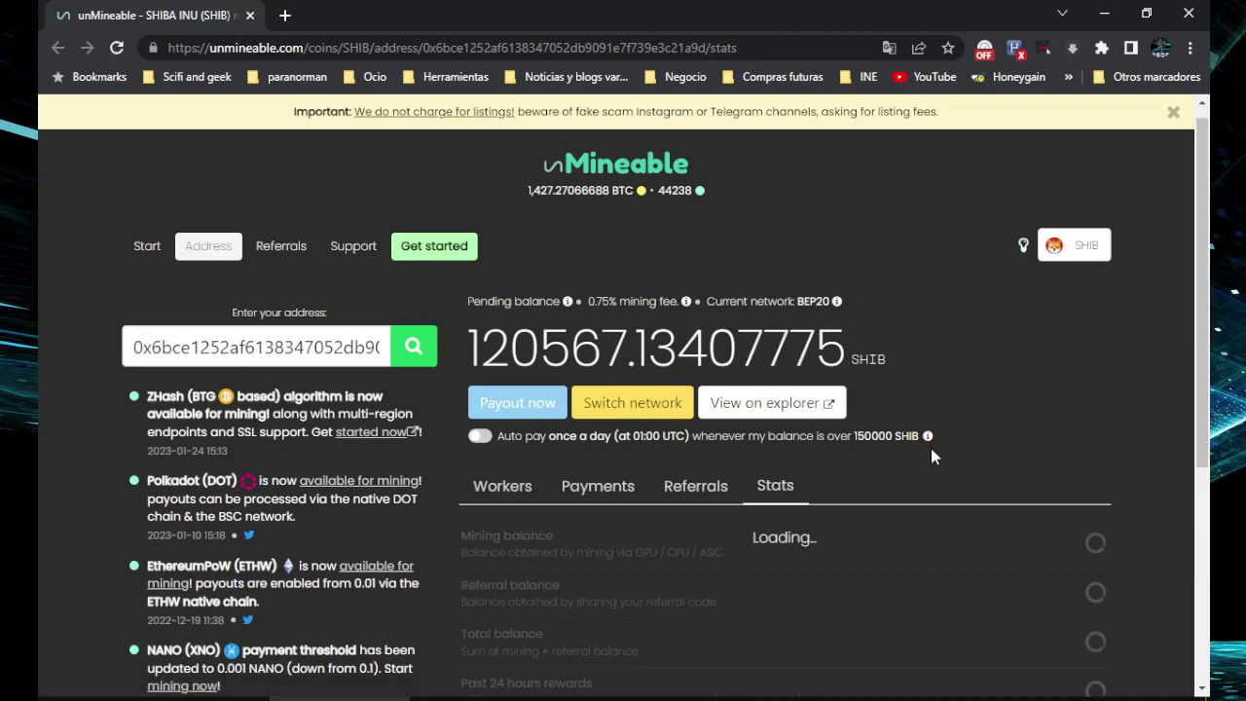
pyautogui.scroll(-1, 973, 444)
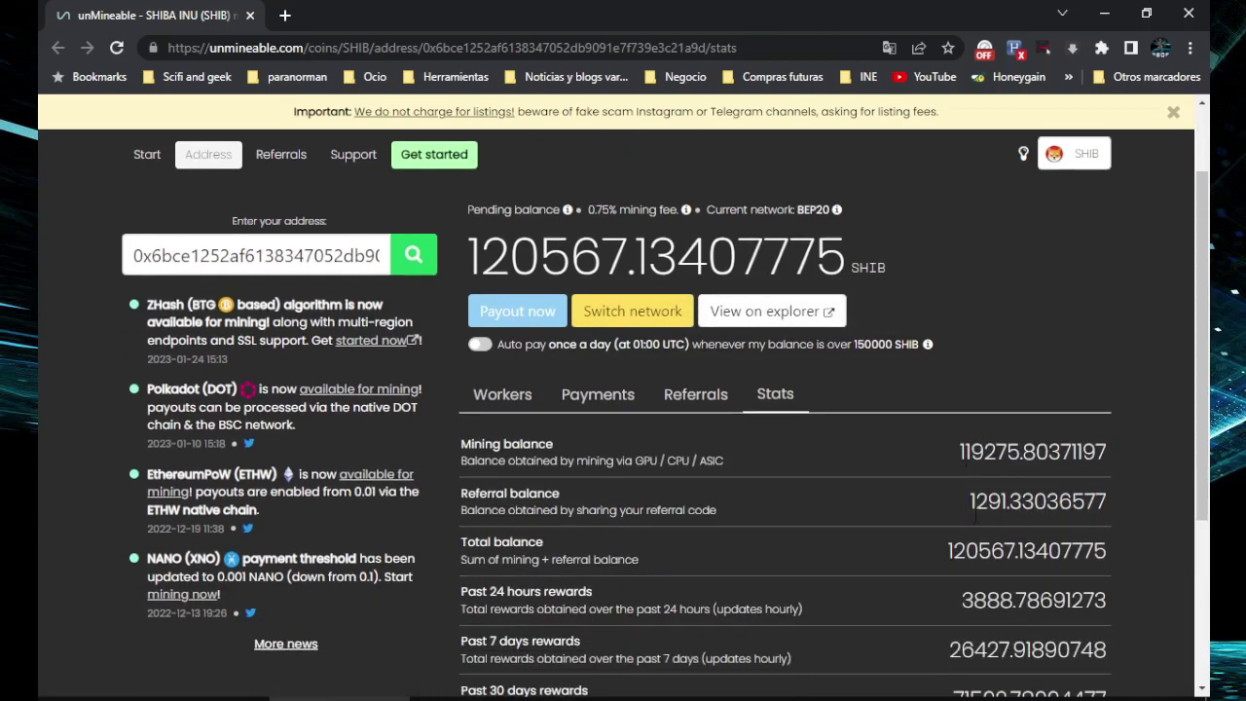
pyautogui.moveTo(971, 508); pyautogui.dragTo(1007, 504)
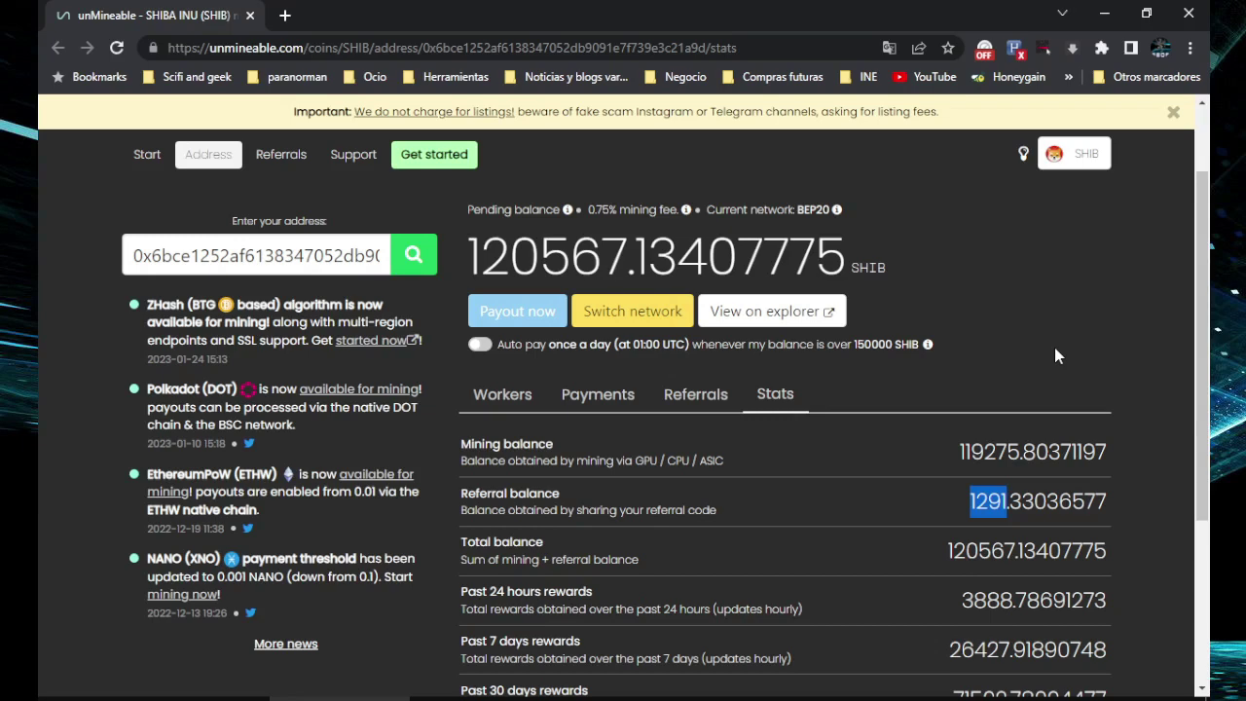
pyautogui.click(1023, 356)
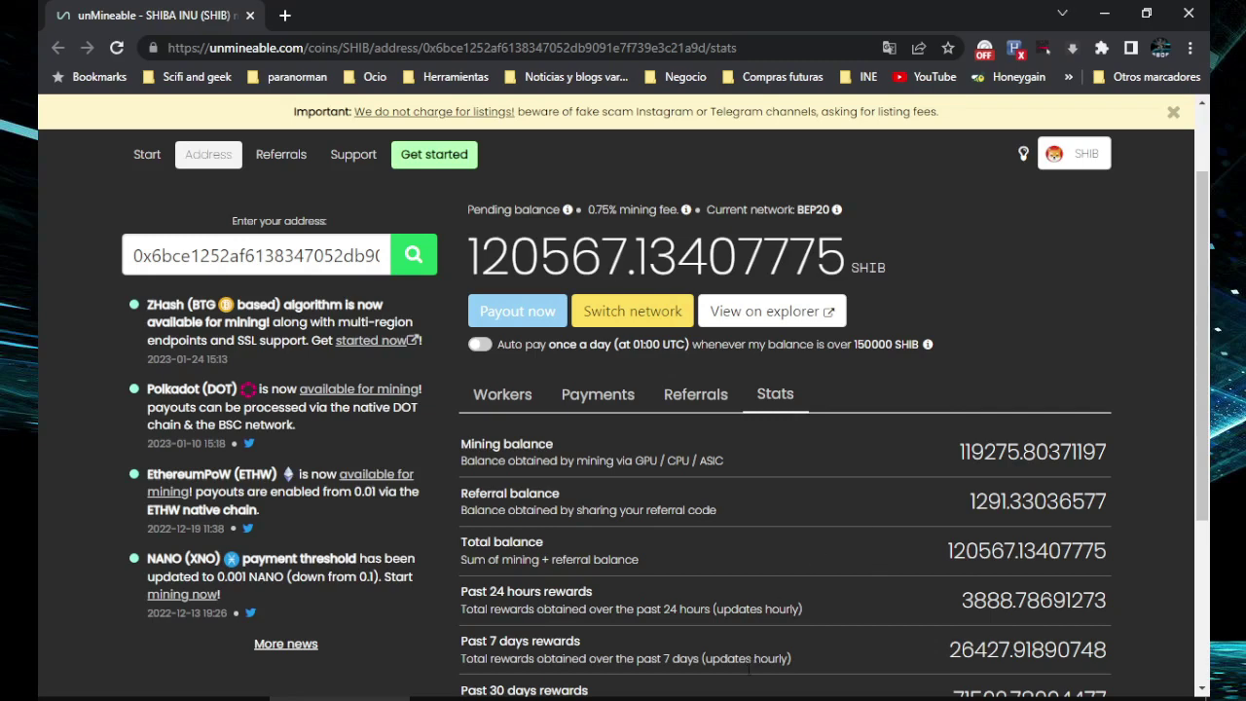
# Step: Return to the Notepad mining command, minimize the browser and close the untitled note holding the wallet address
pyautogui.hotkey('alt', 'Tab')
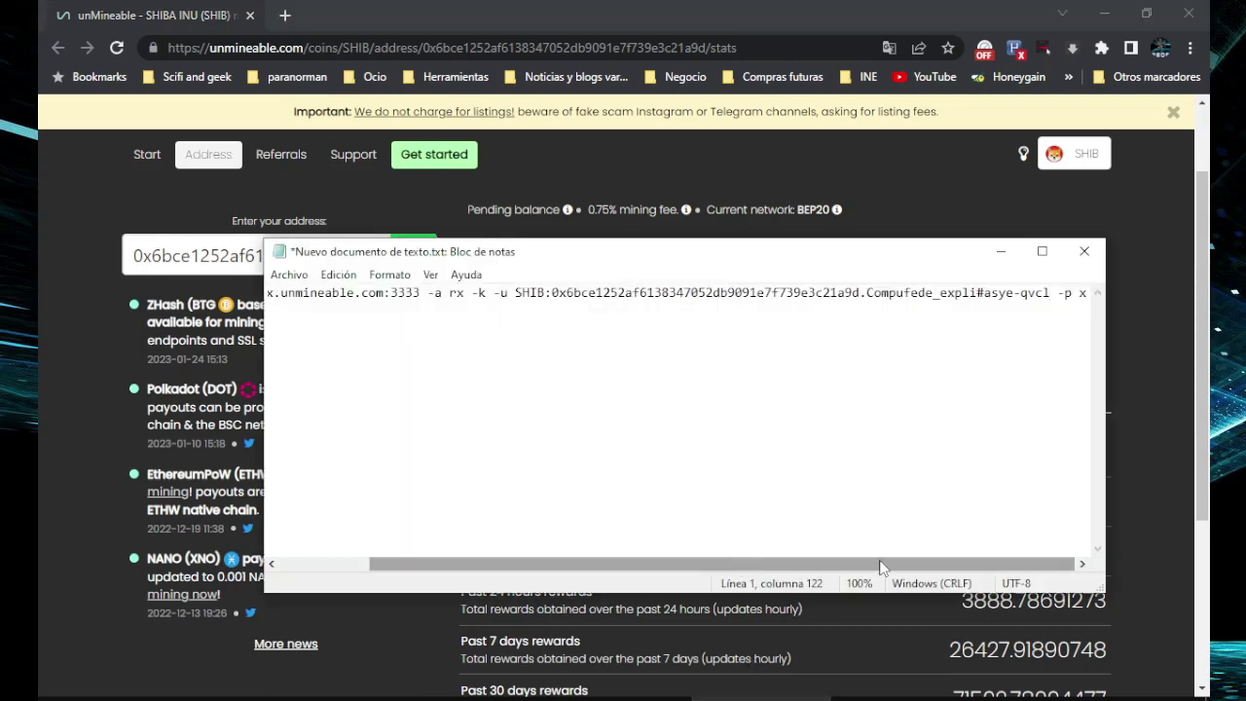
pyautogui.moveTo(732, 566); pyautogui.dragTo(646, 567)
pyautogui.click(1104, 14)
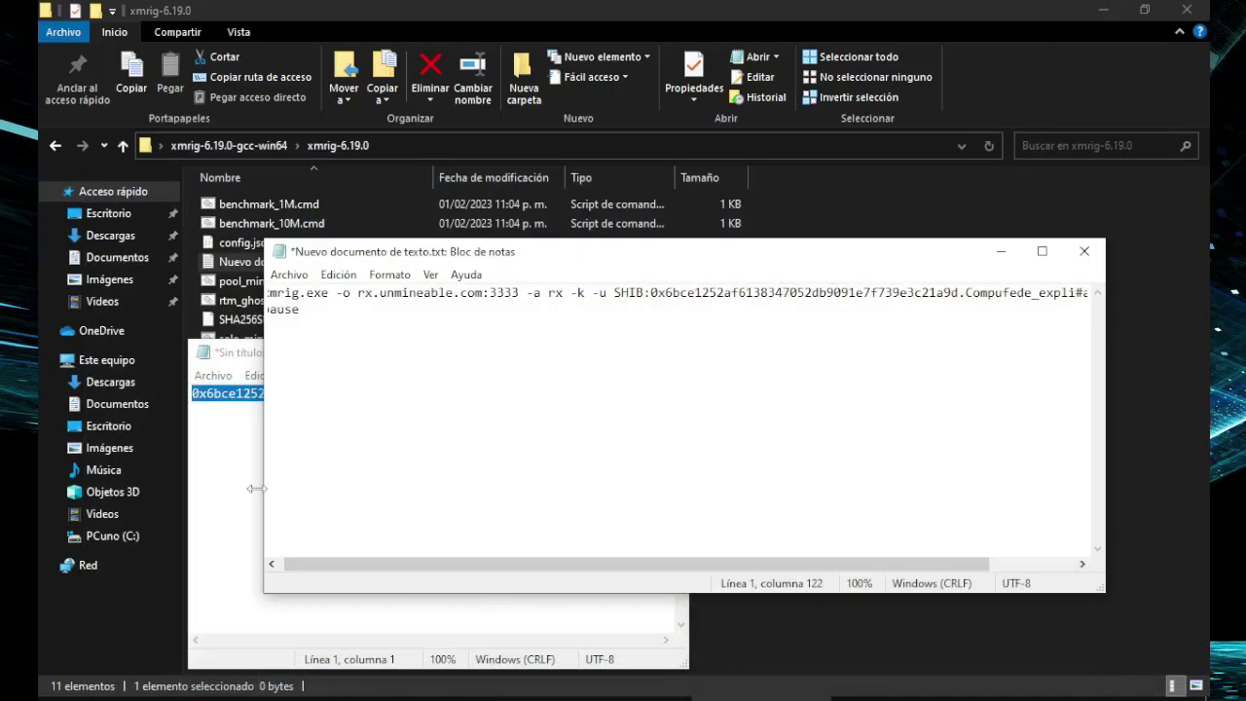
pyautogui.click(216, 473)
pyautogui.click(669, 353)
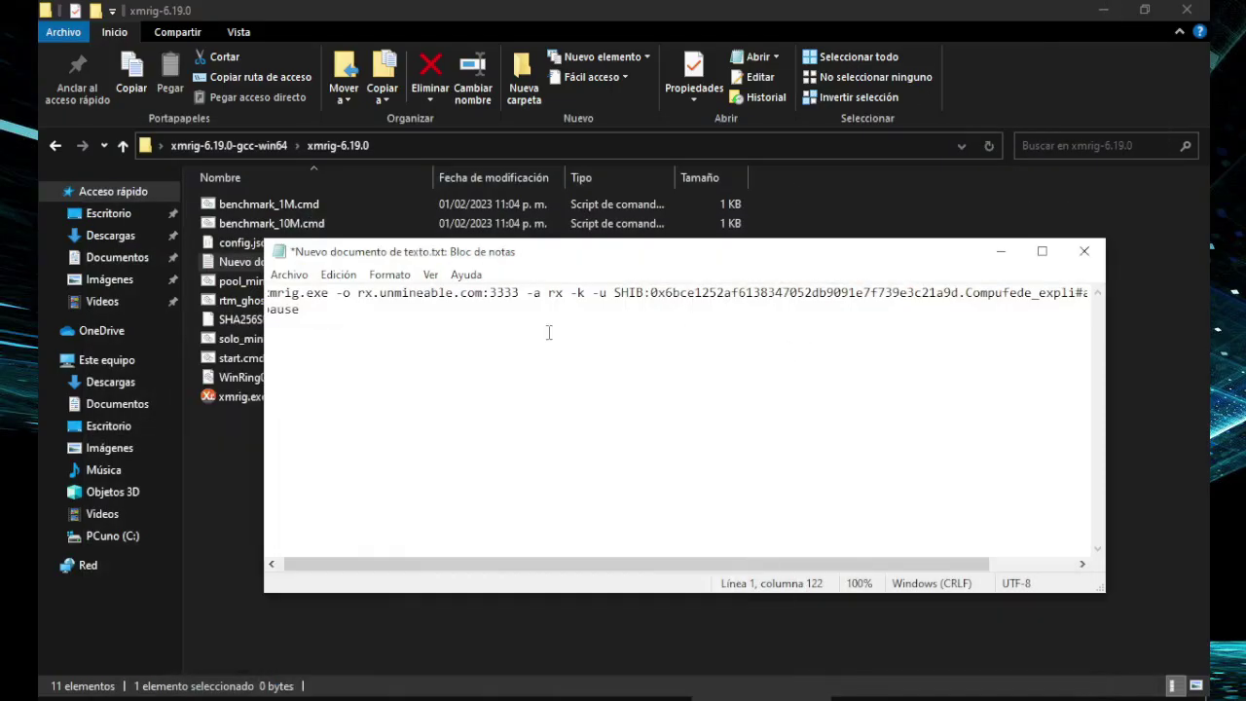
# Step: Save the mining command as SHIB.BAT in the xmrig-6.19.0 folder
pyautogui.click(290, 276)
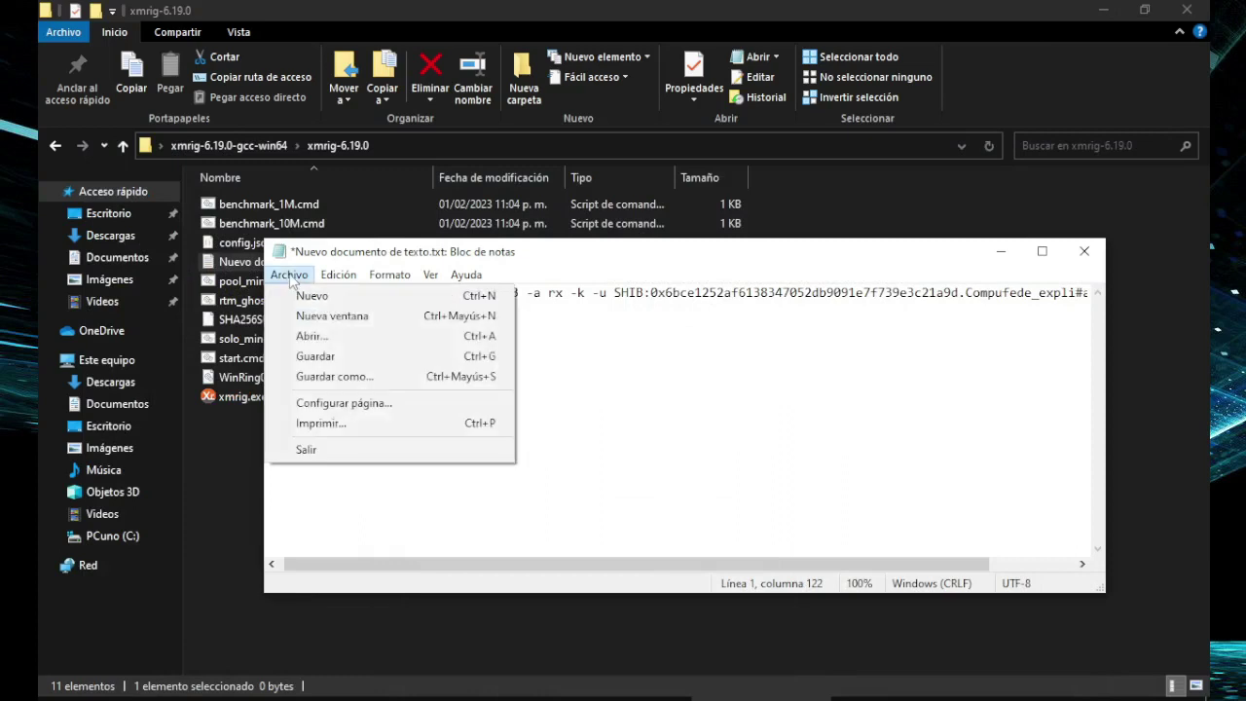
pyautogui.click(424, 382)
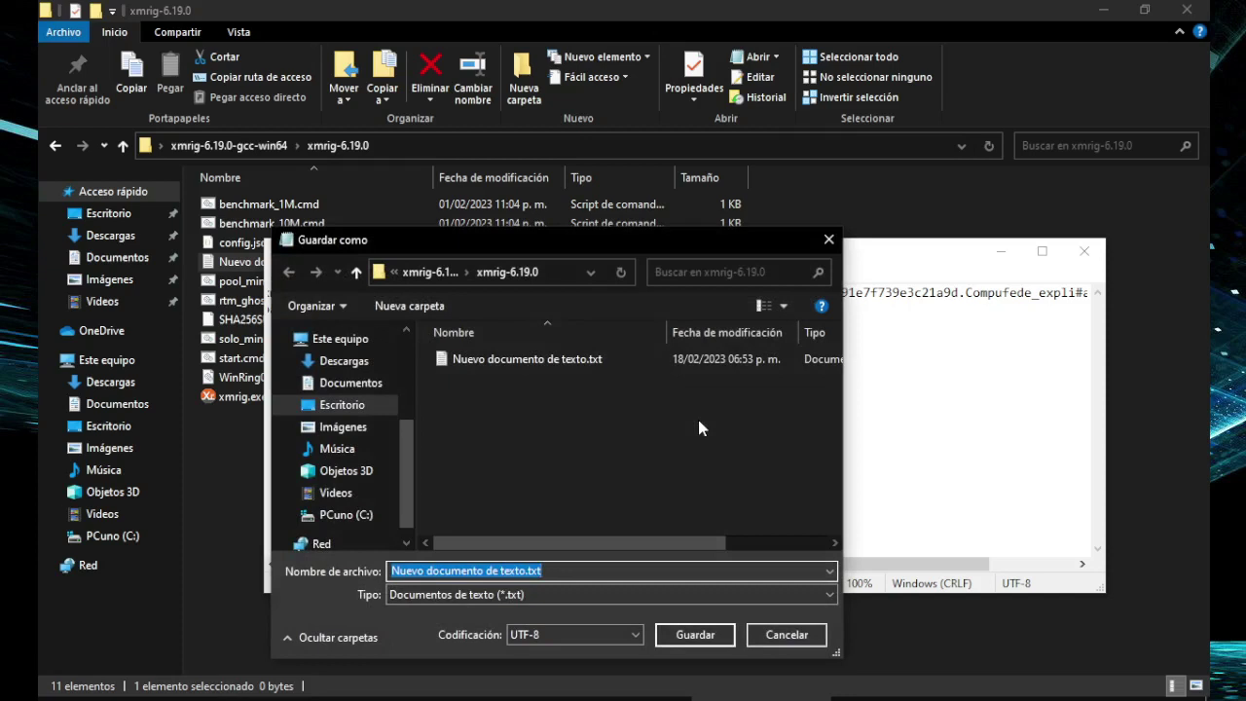
pyautogui.write('SHIB')
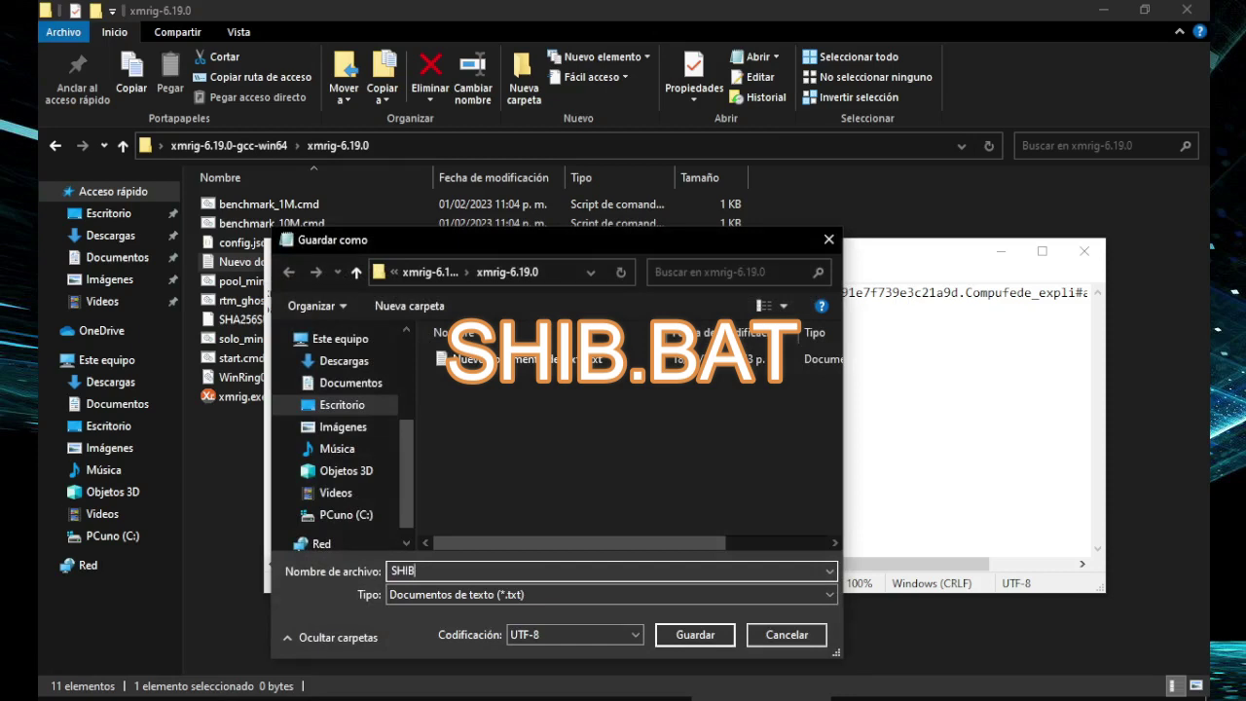
pyautogui.write('.BAT')
pyautogui.click(695, 636)
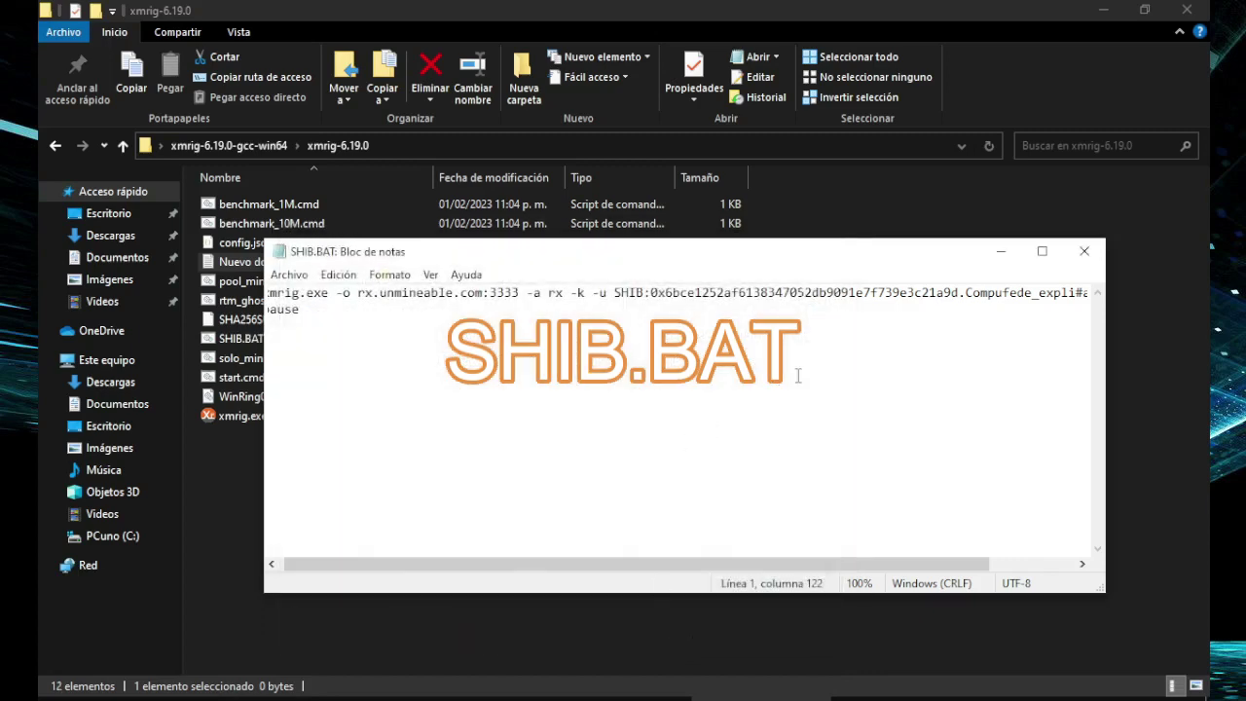
# Step: Close Notepad and run SHIB.BAT from the xmrig-6.19.0 folder
pyautogui.click(1086, 252)
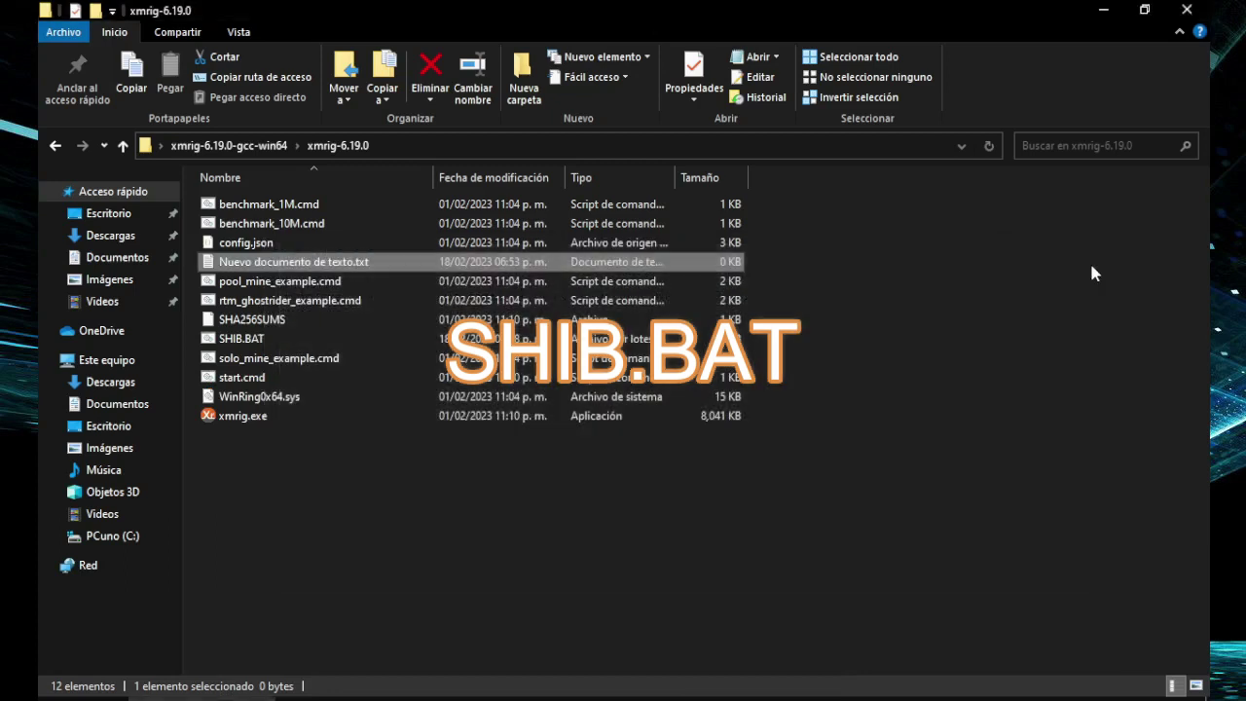
pyautogui.click(208, 342)
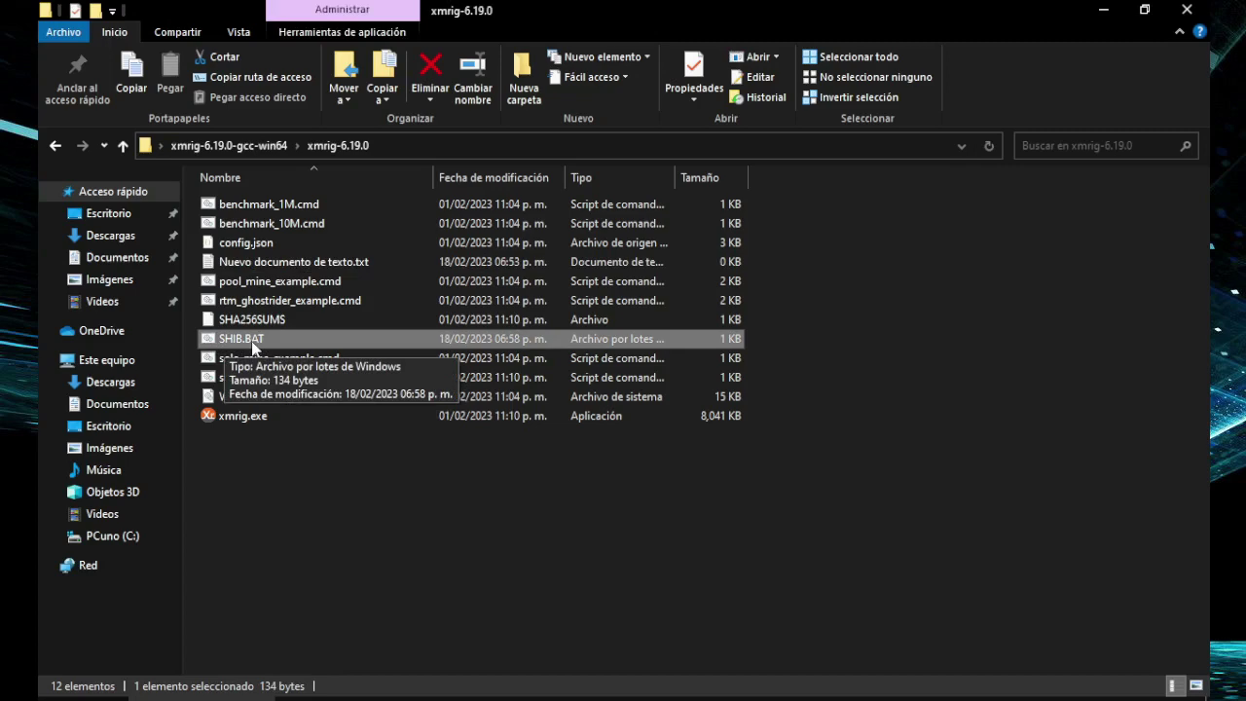
pyautogui.doubleClick(252, 342)
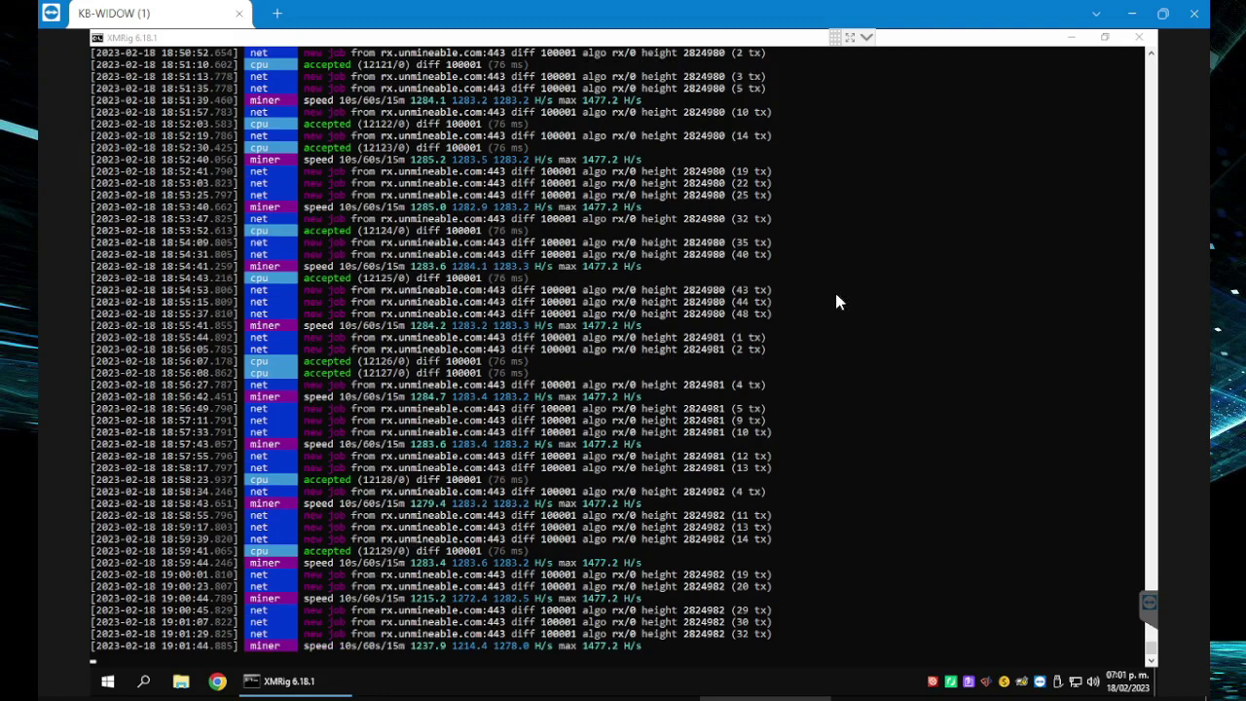
# Step: Switch to the browser and examine the names and mining speeds of the RandomX workers on the unMineable address page
pyautogui.click(244, 697)
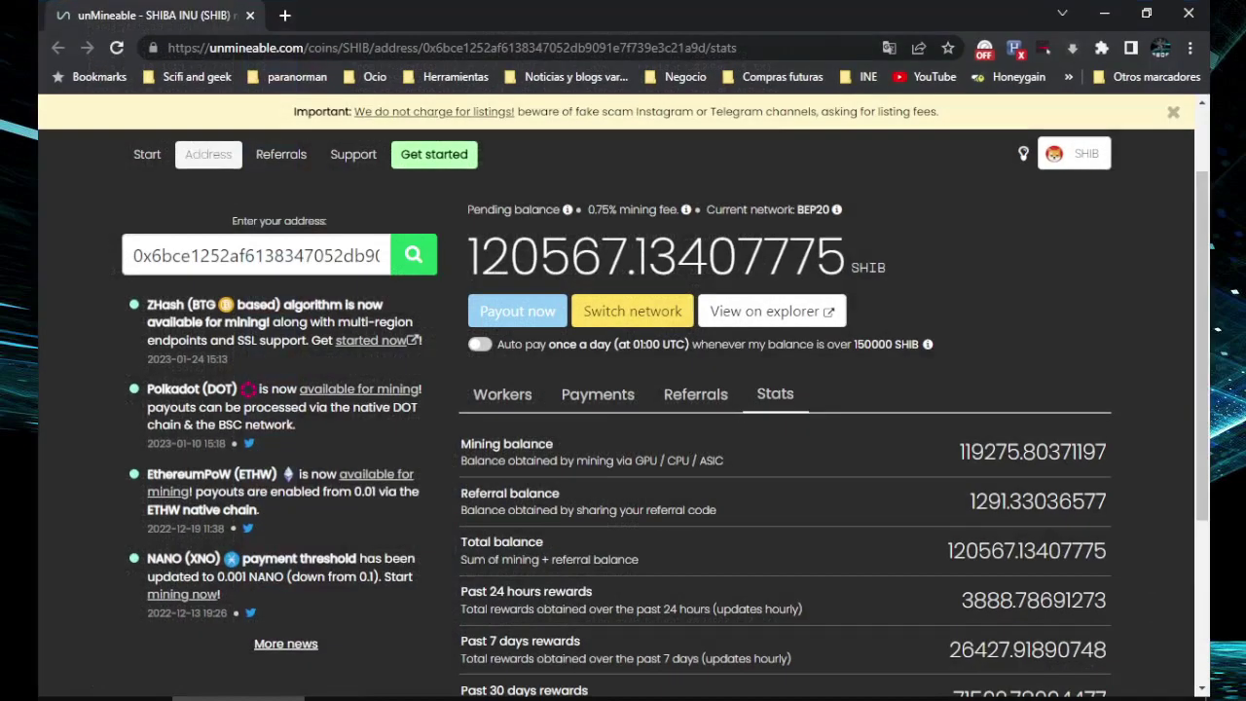
pyautogui.click(500, 394)
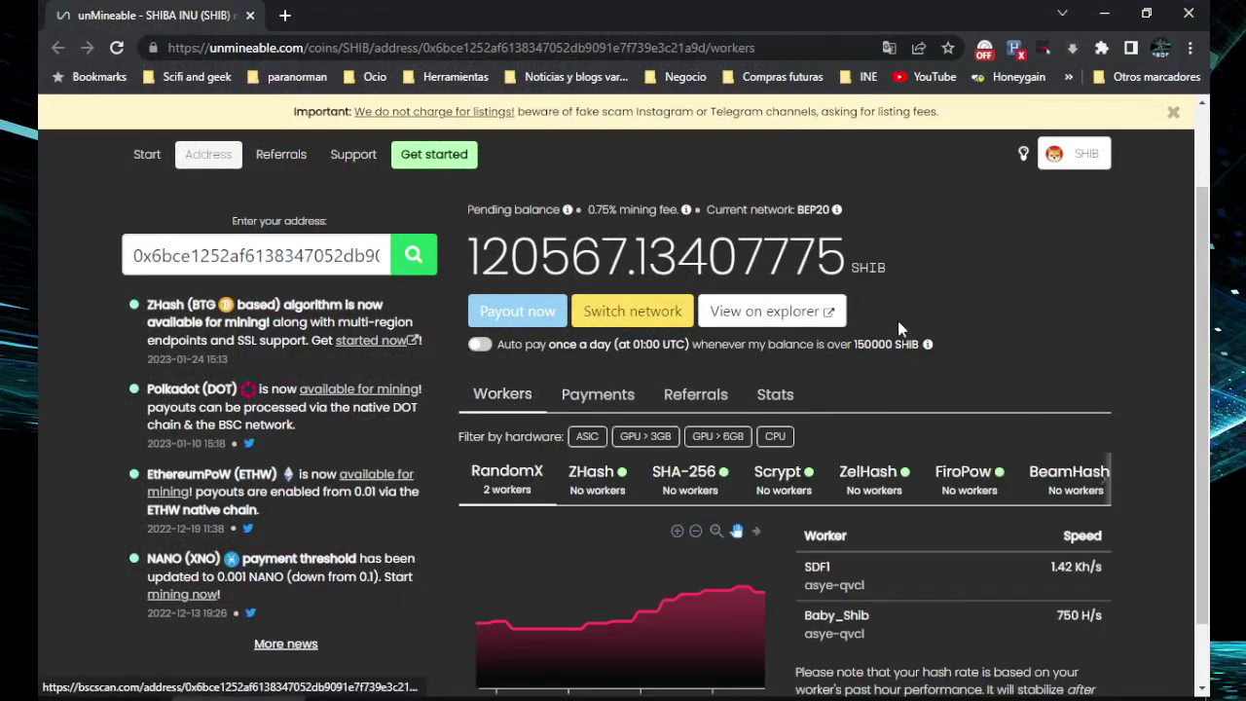
pyautogui.scroll(-1, 905, 409)
pyautogui.moveTo(804, 489); pyautogui.dragTo(870, 490)
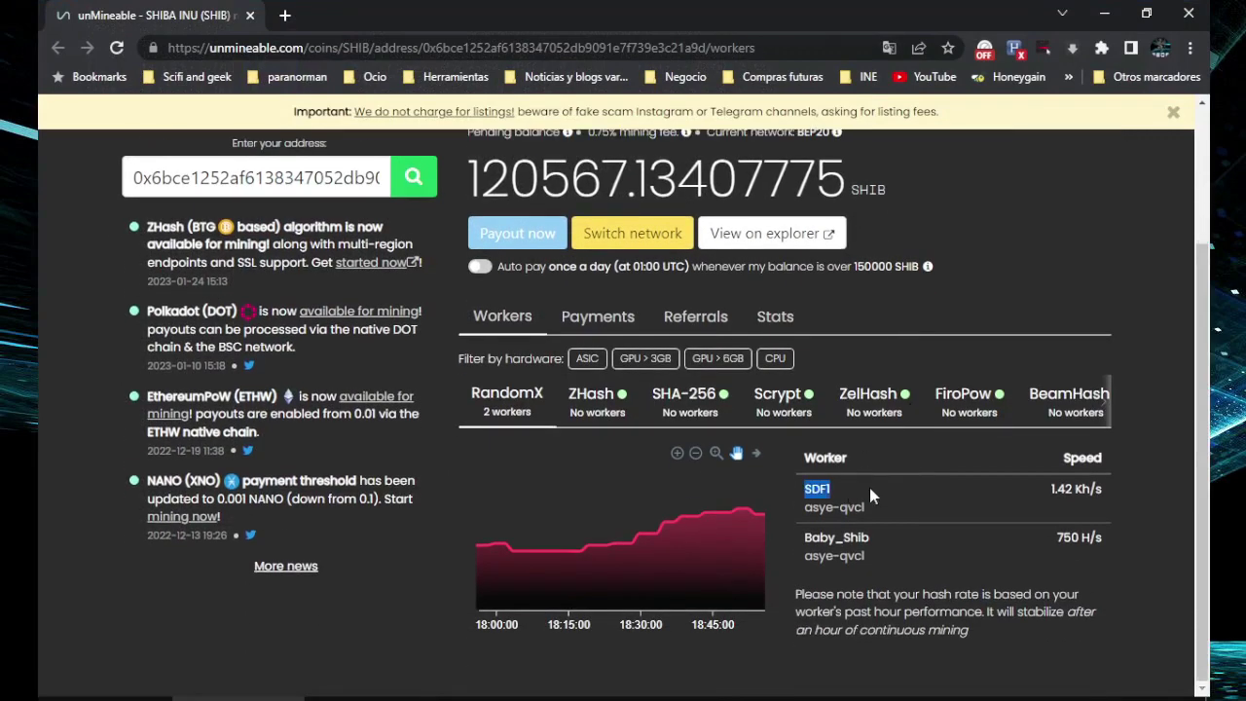
pyautogui.moveTo(1051, 489); pyautogui.dragTo(1088, 506)
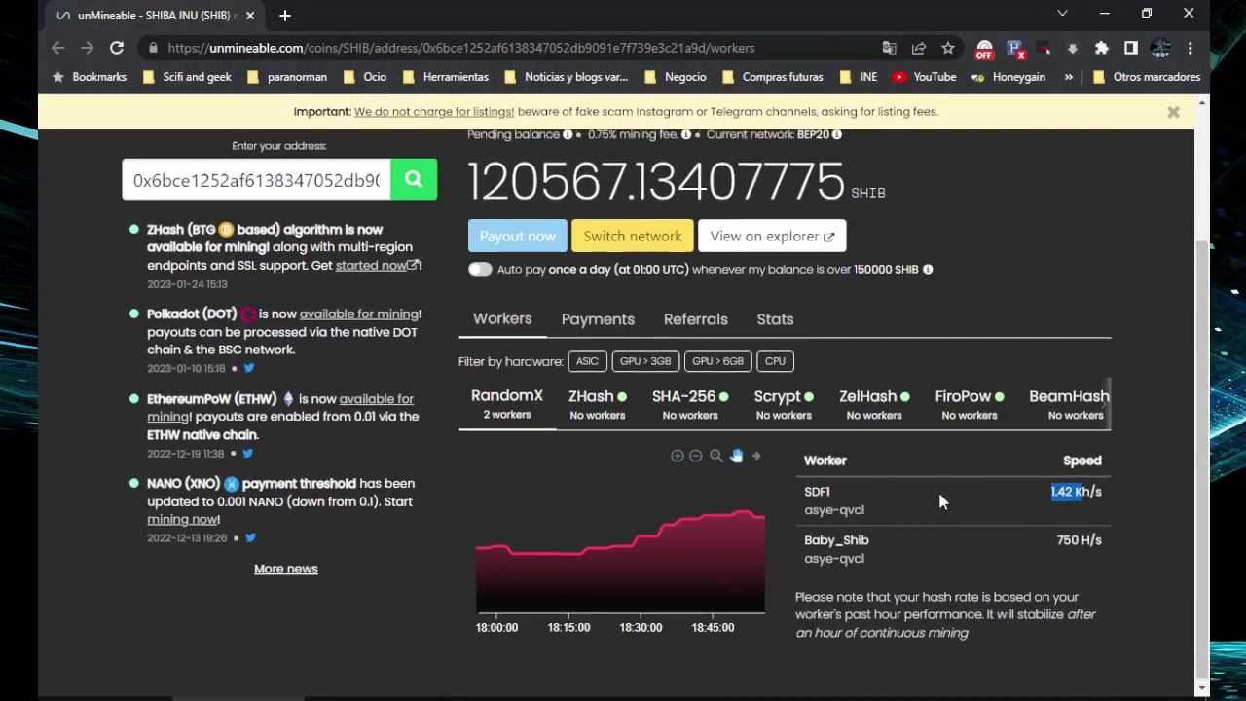
pyautogui.scroll(2, 938, 501)
pyautogui.scroll(-2, 938, 510)
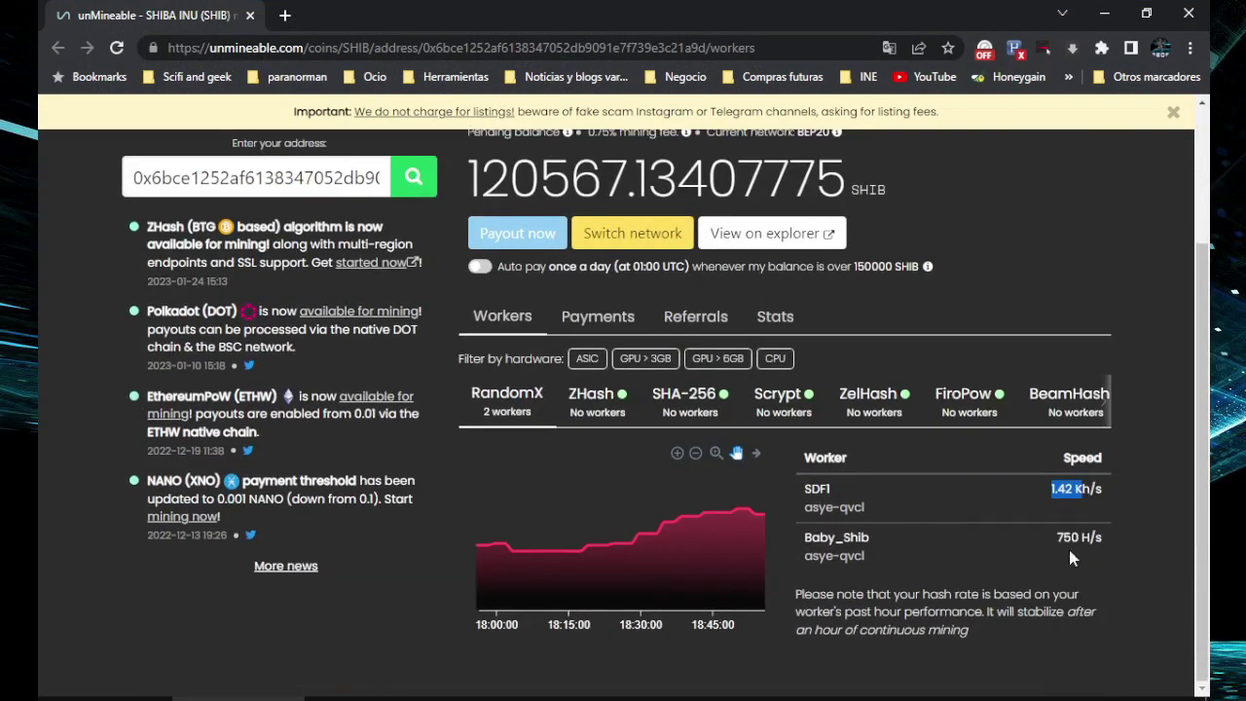
pyautogui.moveTo(802, 538); pyautogui.dragTo(955, 541)
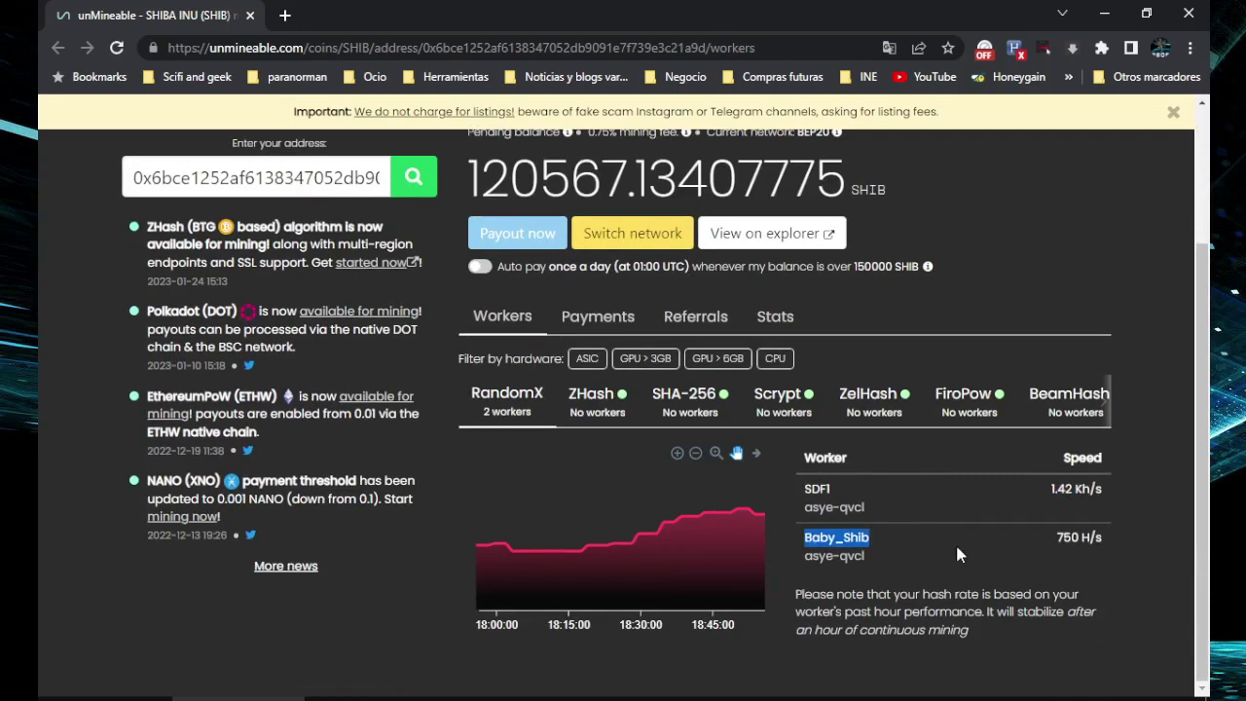
pyautogui.moveTo(1056, 539); pyautogui.dragTo(1091, 538)
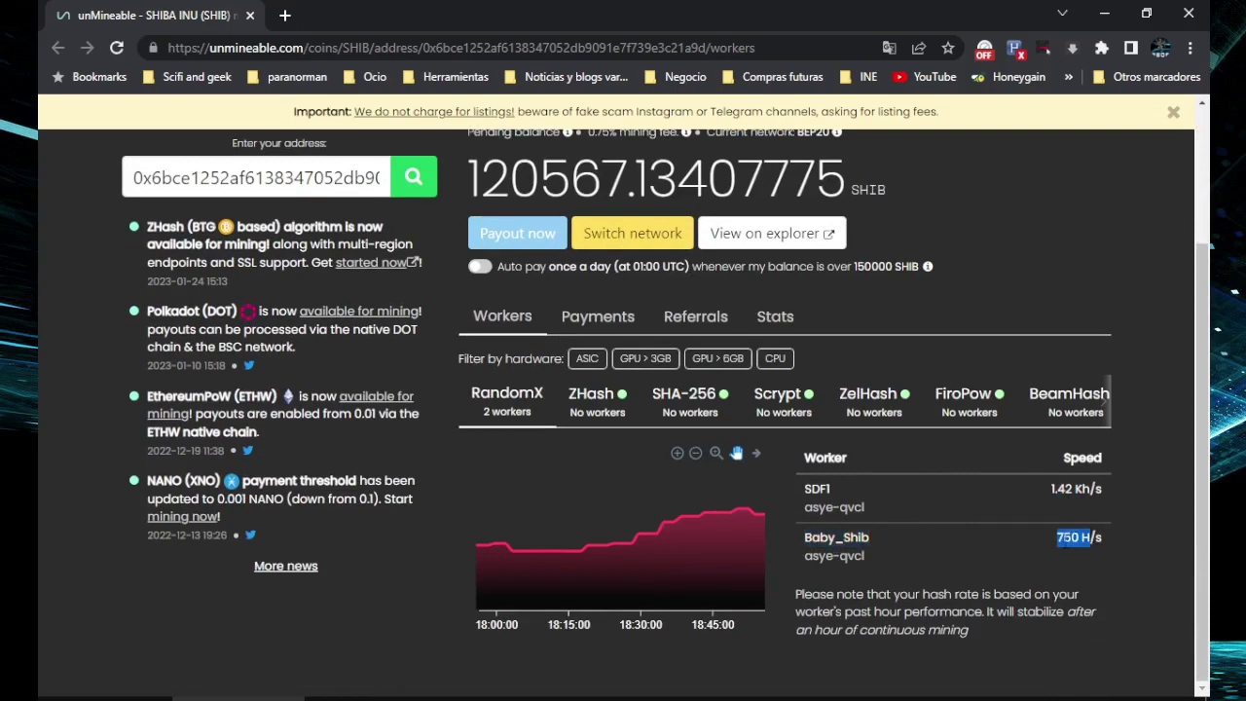
pyautogui.scroll(1, 1065, 543)
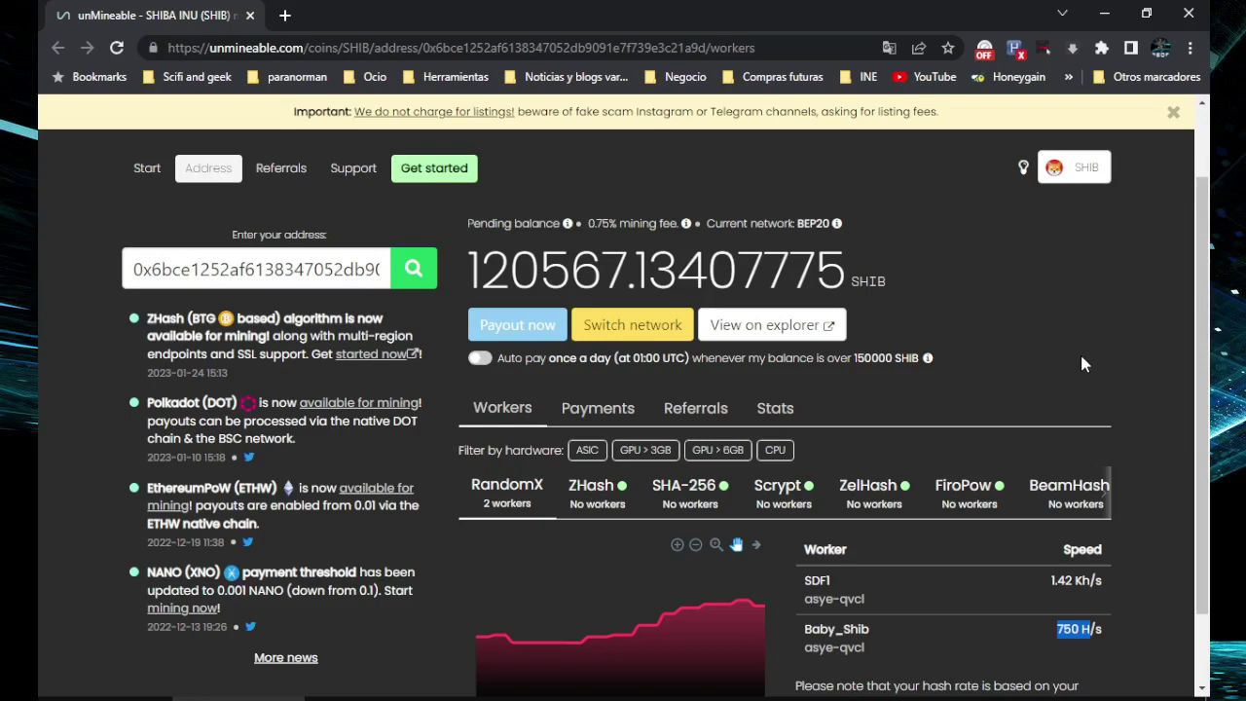
pyautogui.click(1044, 319)
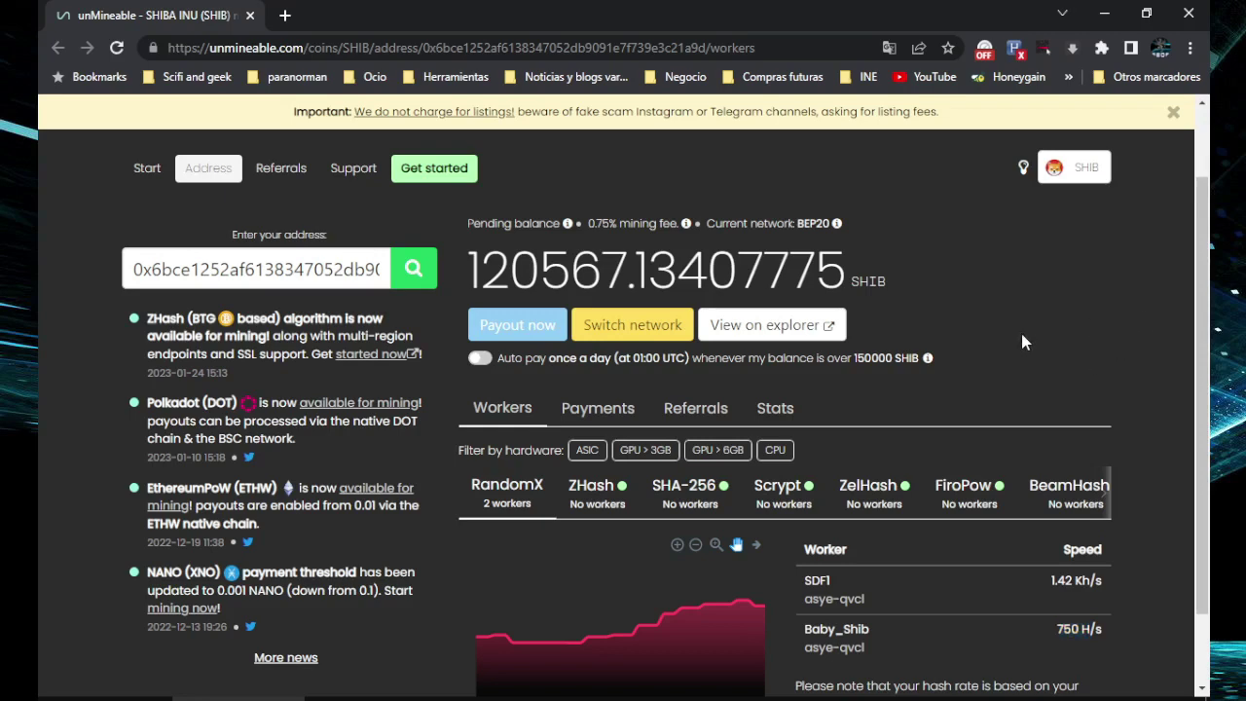
pyautogui.scroll(-1, 1013, 347)
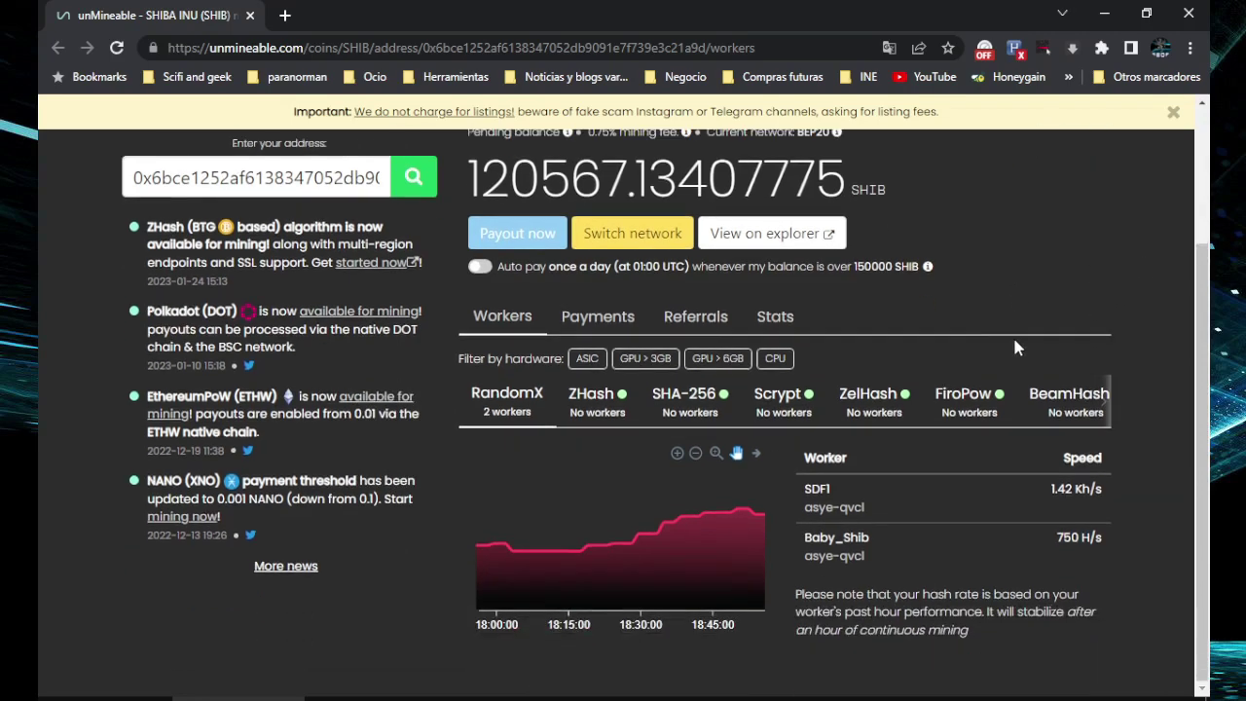
# Step: Examine the past 24 hours rewards and the referral balance in the address statistics
pyautogui.click(775, 316)
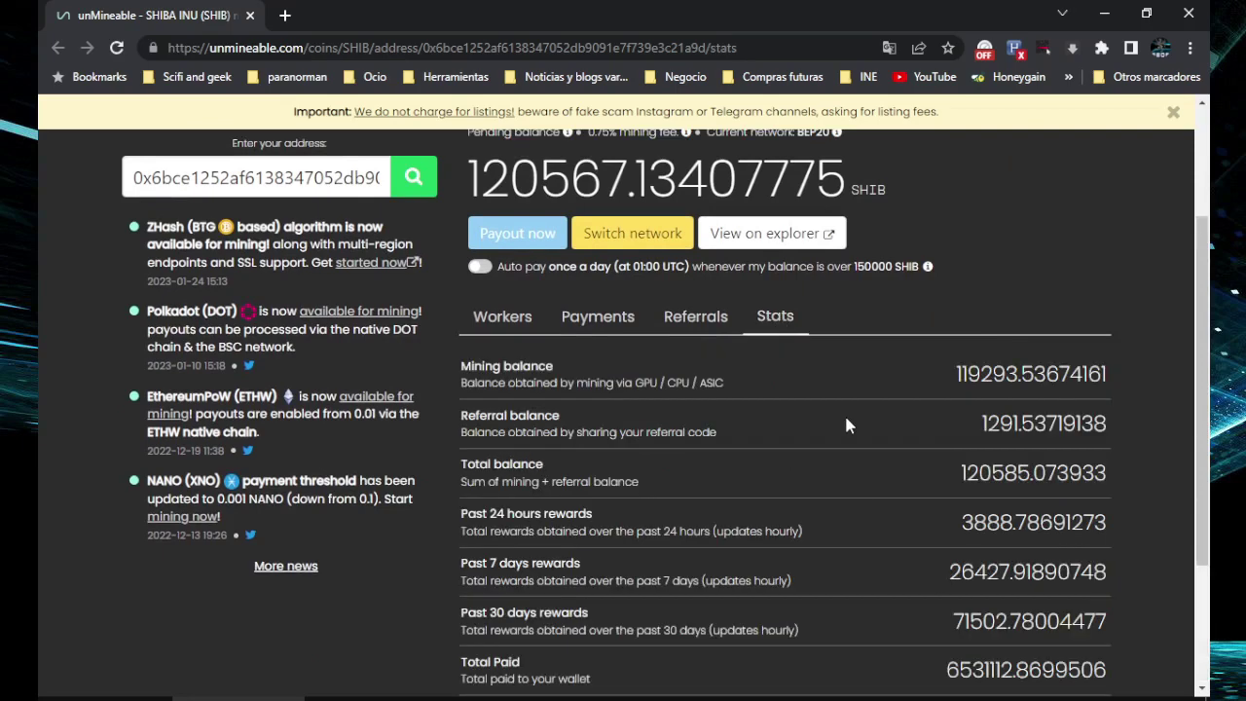
pyautogui.moveTo(957, 535); pyautogui.dragTo(1017, 527)
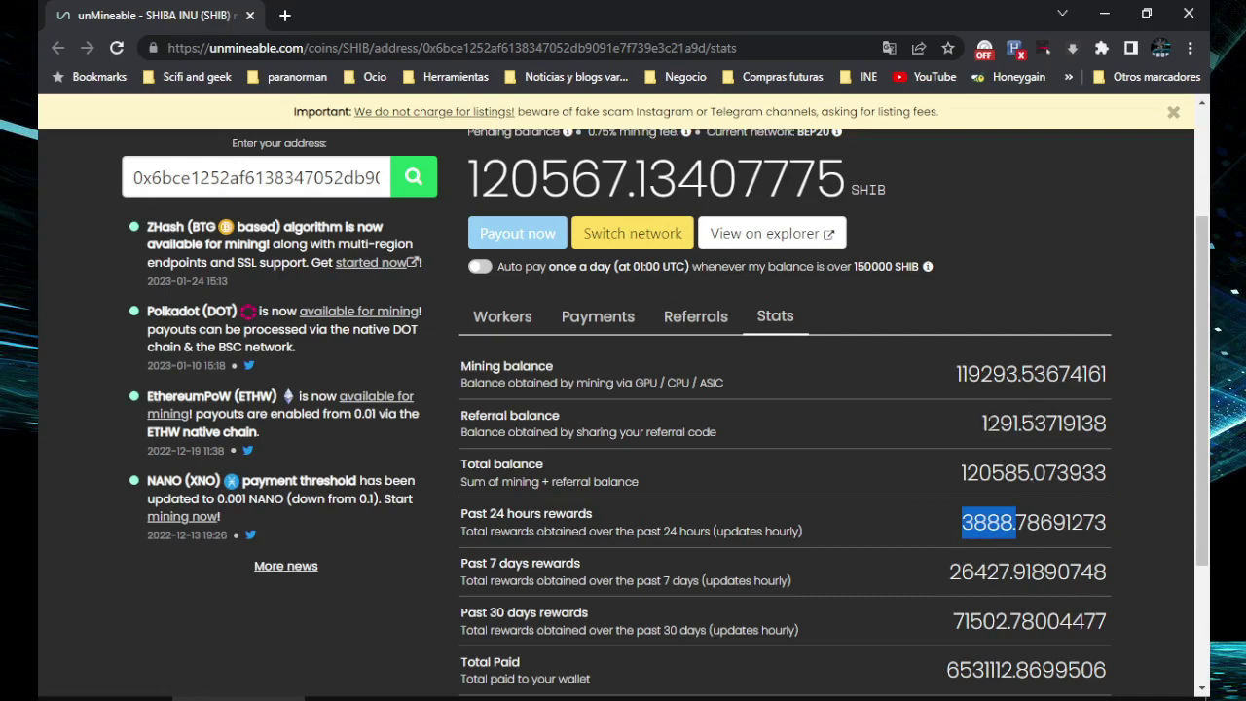
pyautogui.moveTo(981, 423); pyautogui.dragTo(1062, 424)
pyautogui.moveTo(958, 531); pyautogui.dragTo(1014, 526)
pyautogui.scroll(2, 828, 462)
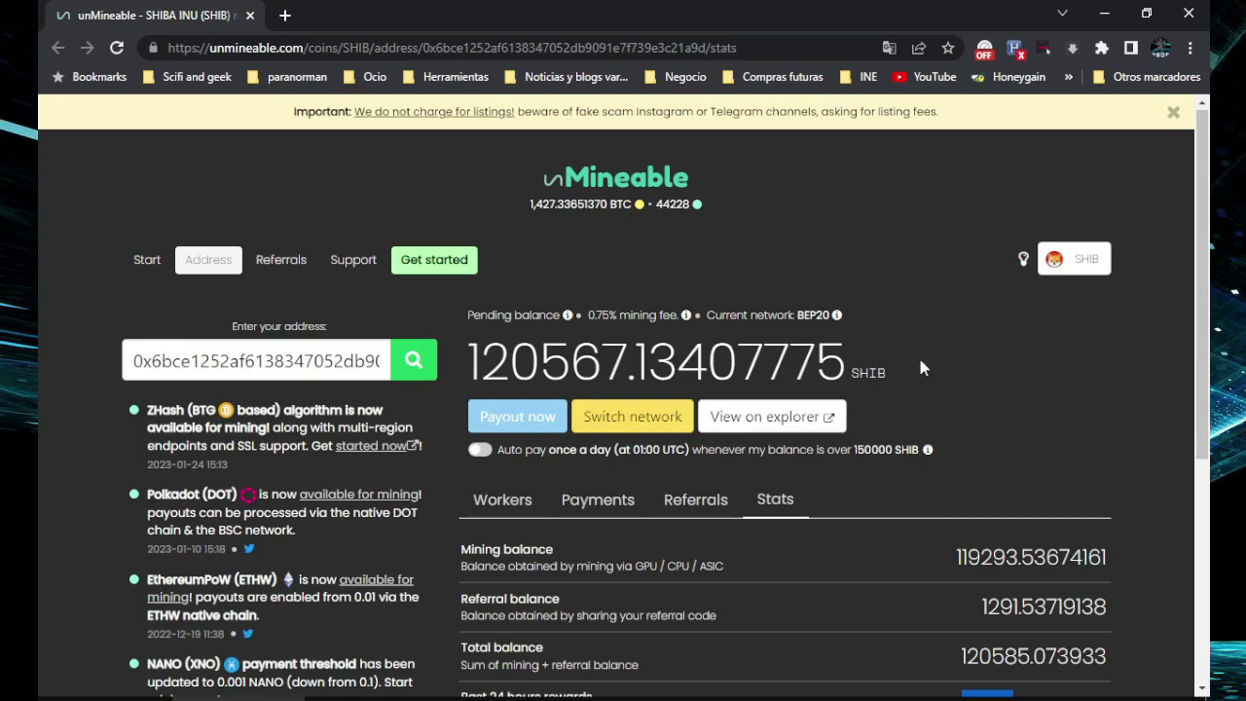
# Step: Open the network switching options and compare the payment thresholds of the ERC20, BEP20 and KRC20 networks
pyautogui.click(650, 419)
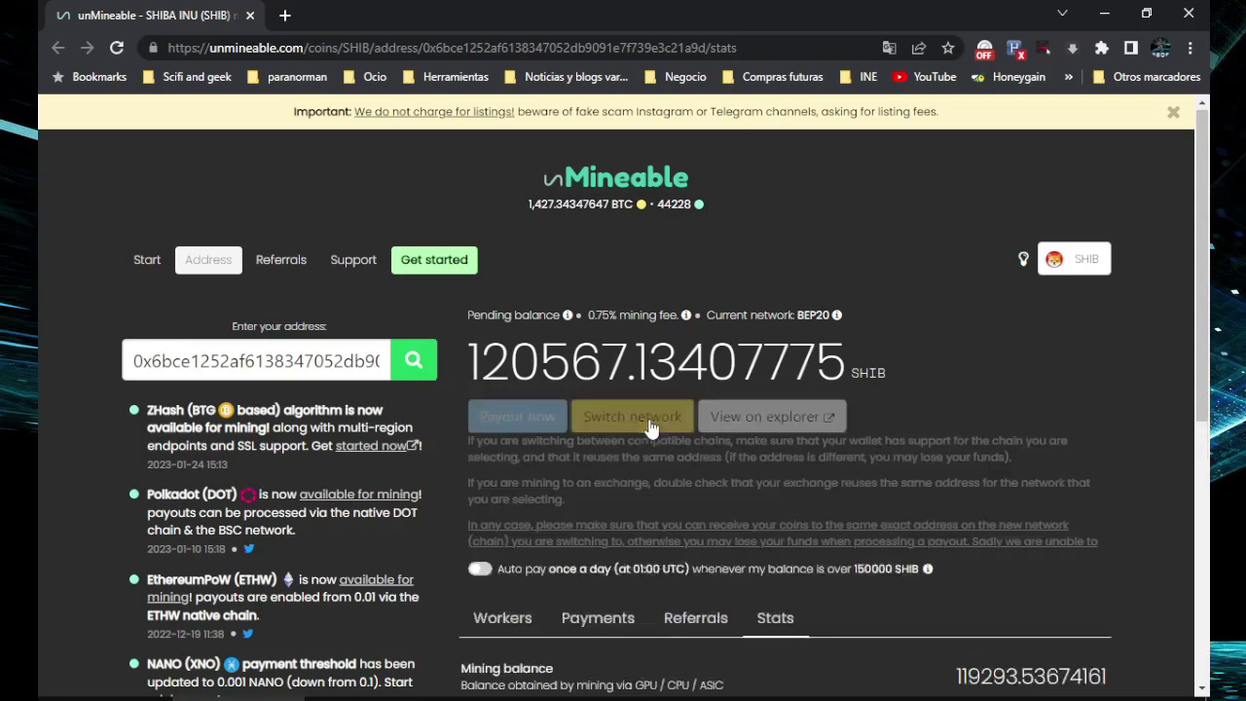
pyautogui.scroll(-3, 632, 482)
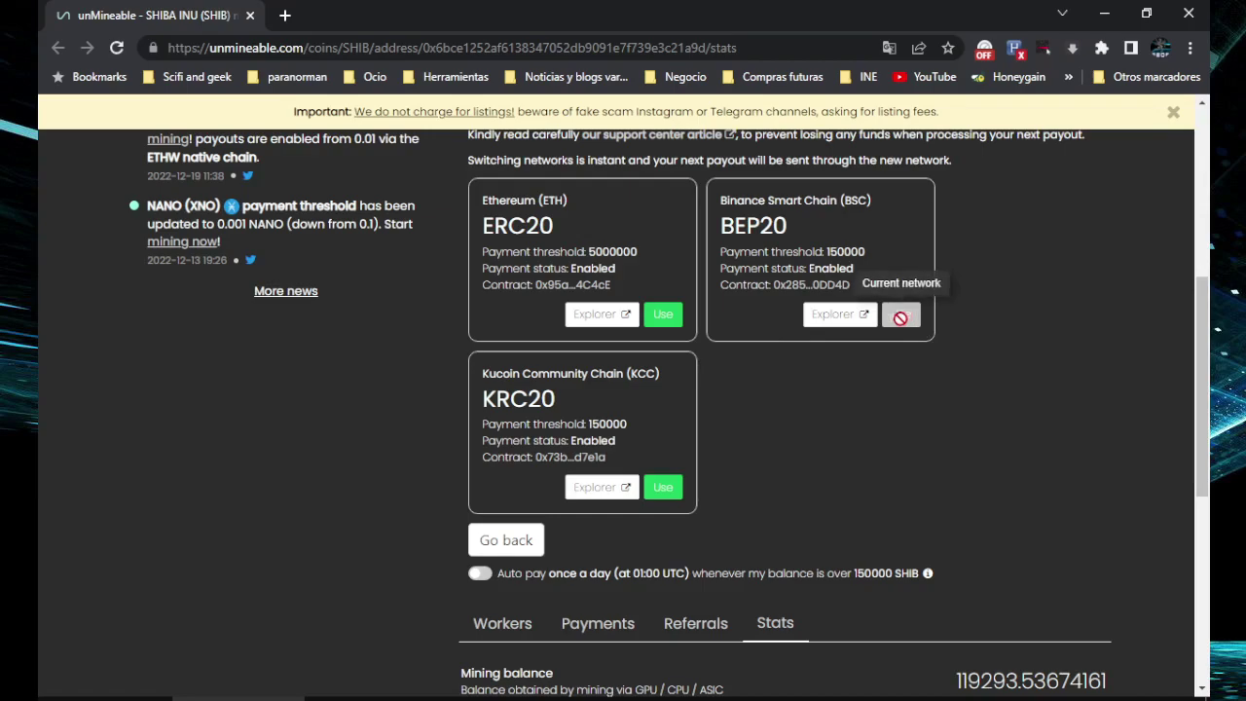
pyautogui.scroll(5, 888, 386)
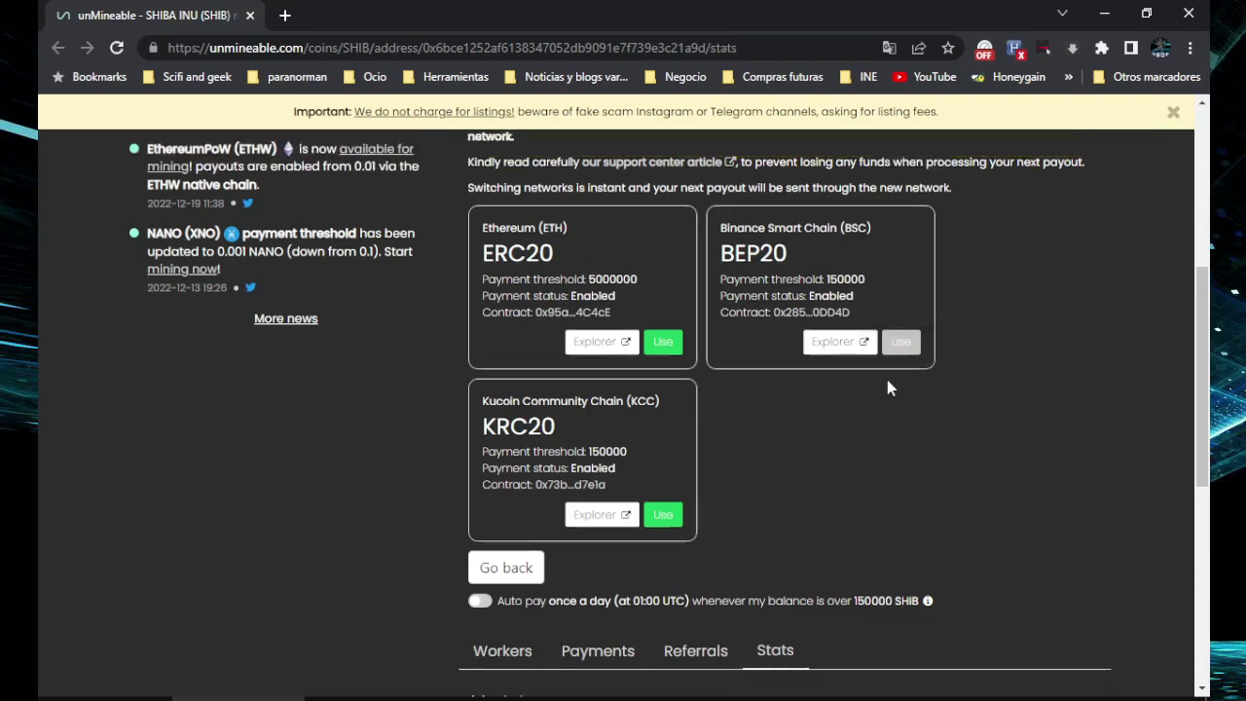
pyautogui.scroll(-3, 882, 377)
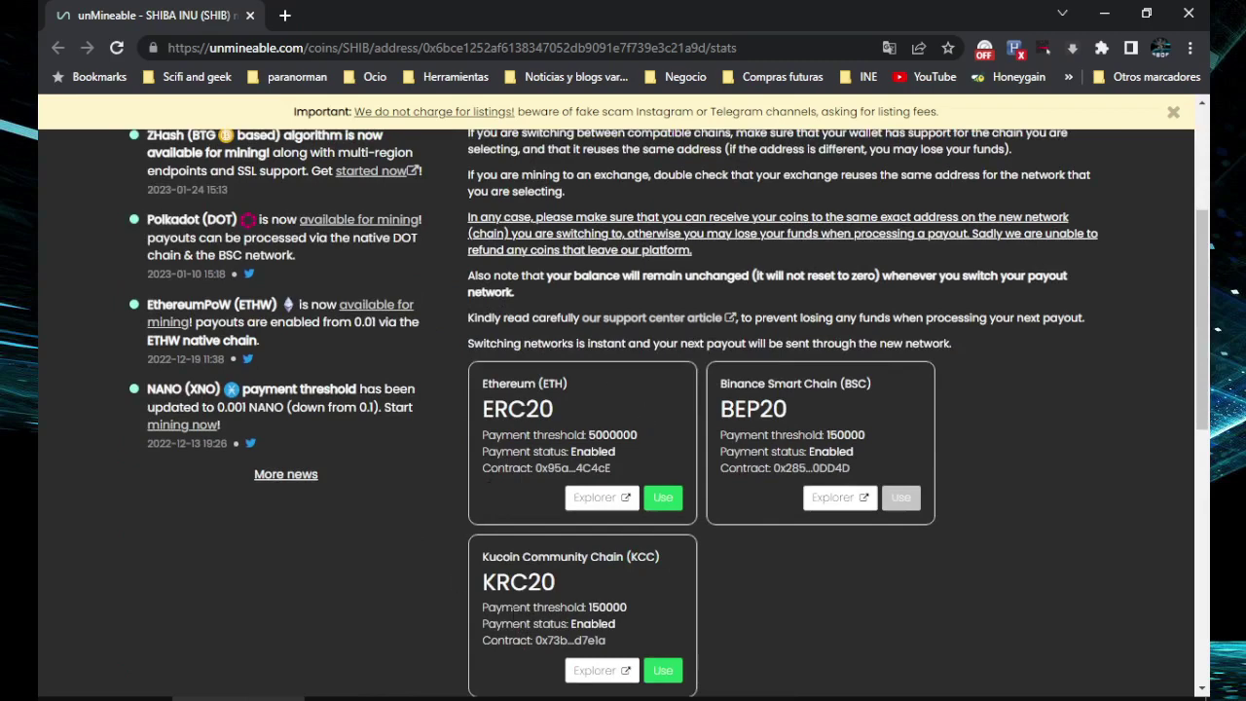
pyautogui.scroll(3, 629, 525)
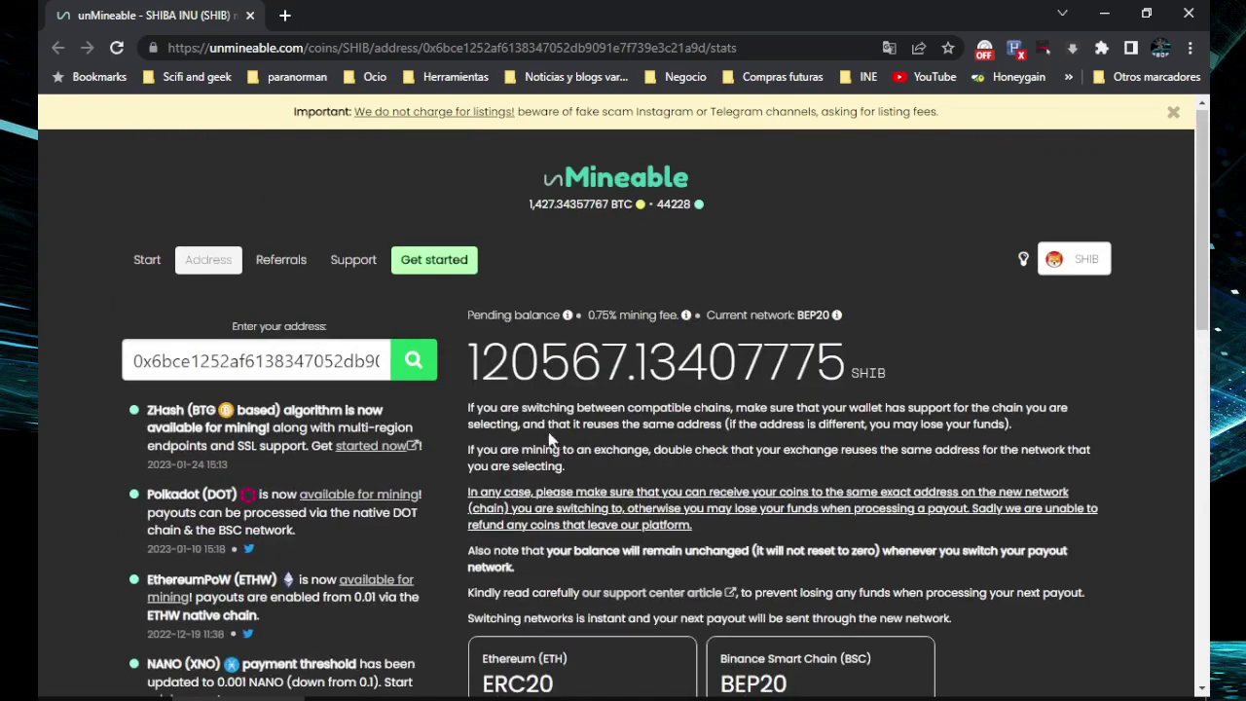
# Step: Return to the unMineable coin list, open the SHIBA INU page and review its RandomX mining details
pyautogui.click(628, 184)
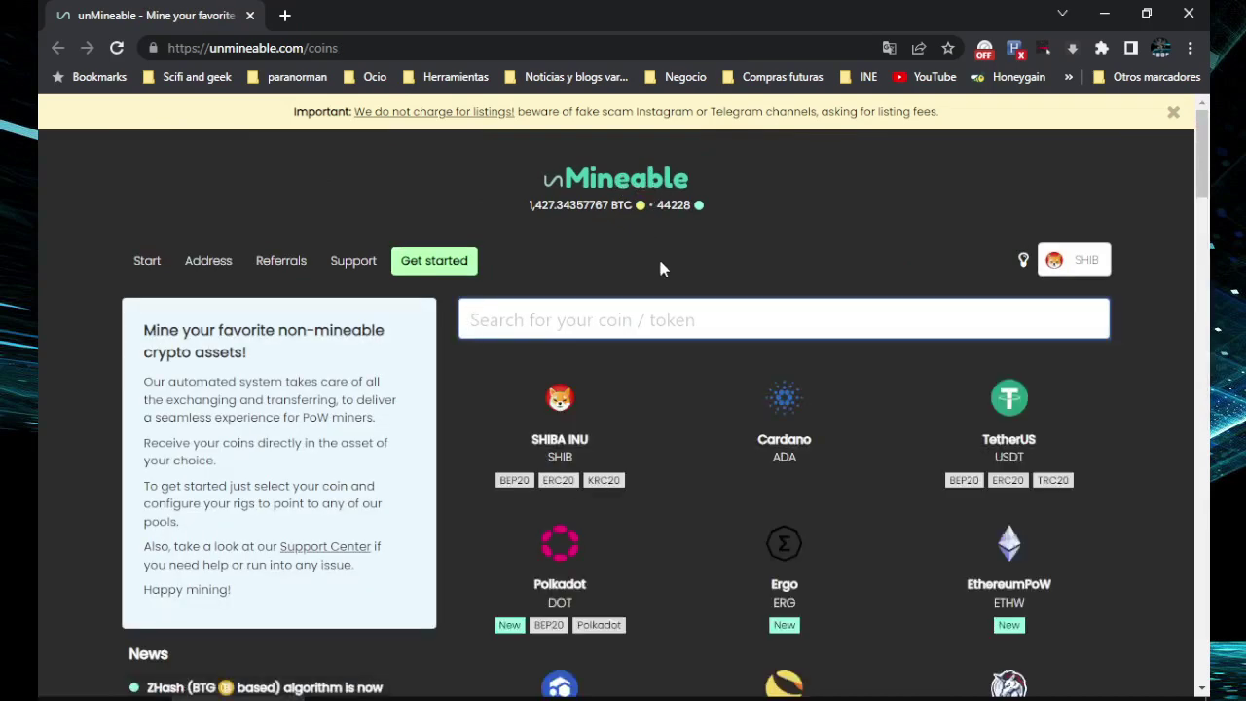
pyautogui.click(558, 399)
pyautogui.scroll(-8, 743, 414)
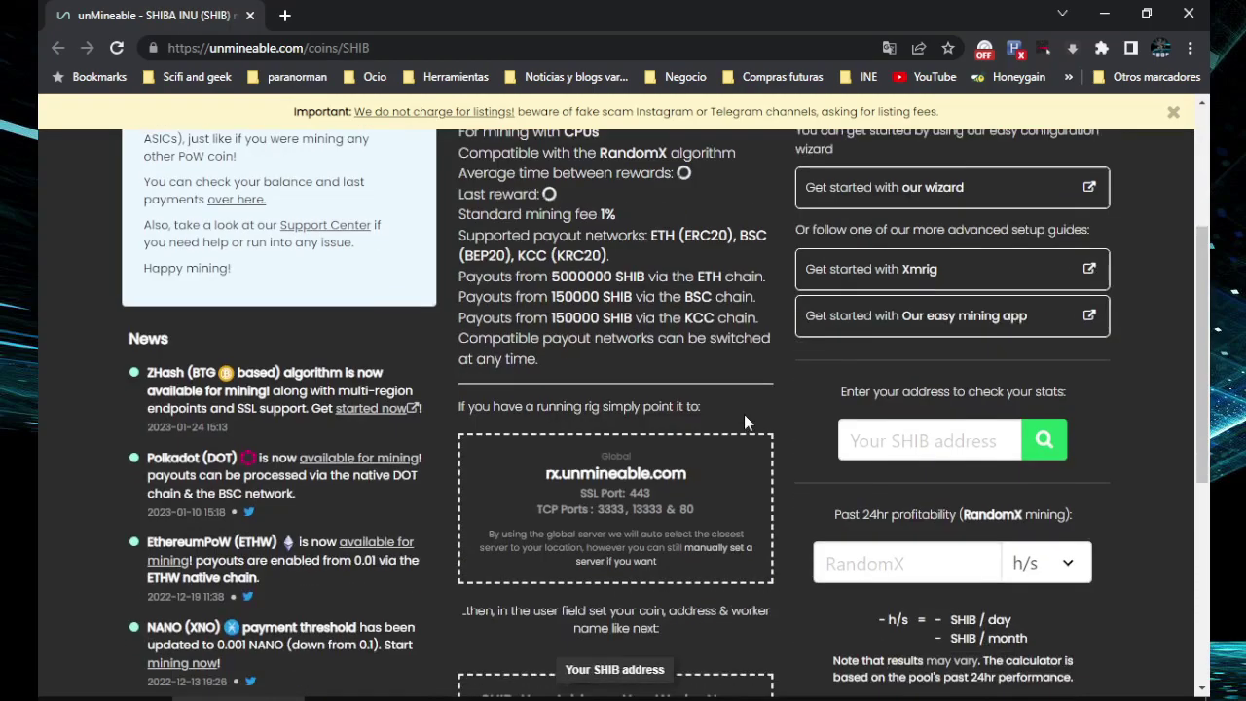
pyautogui.scroll(4, 746, 411)
pyautogui.scroll(3, 746, 410)
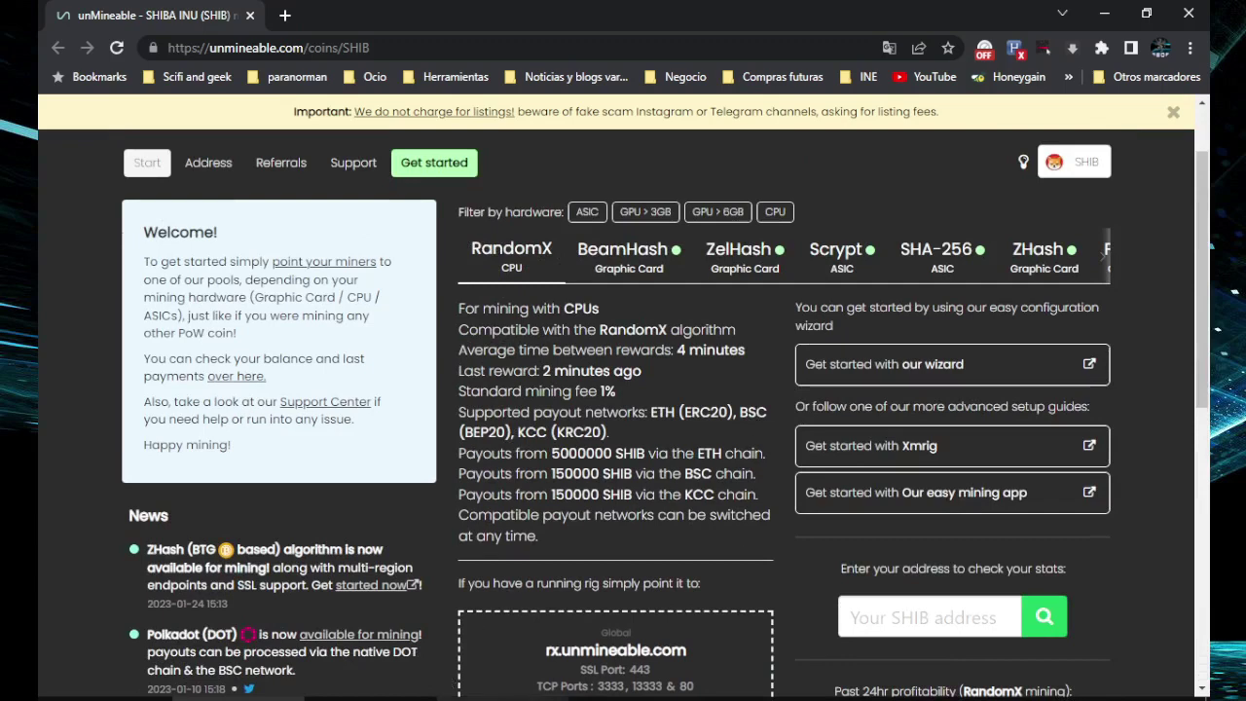
# Step: Switch to the untitled Notepad note, copy the wallet address and minimize the note
pyautogui.click(502, 697)
pyautogui.moveTo(504, 400); pyautogui.dragTo(174, 401)
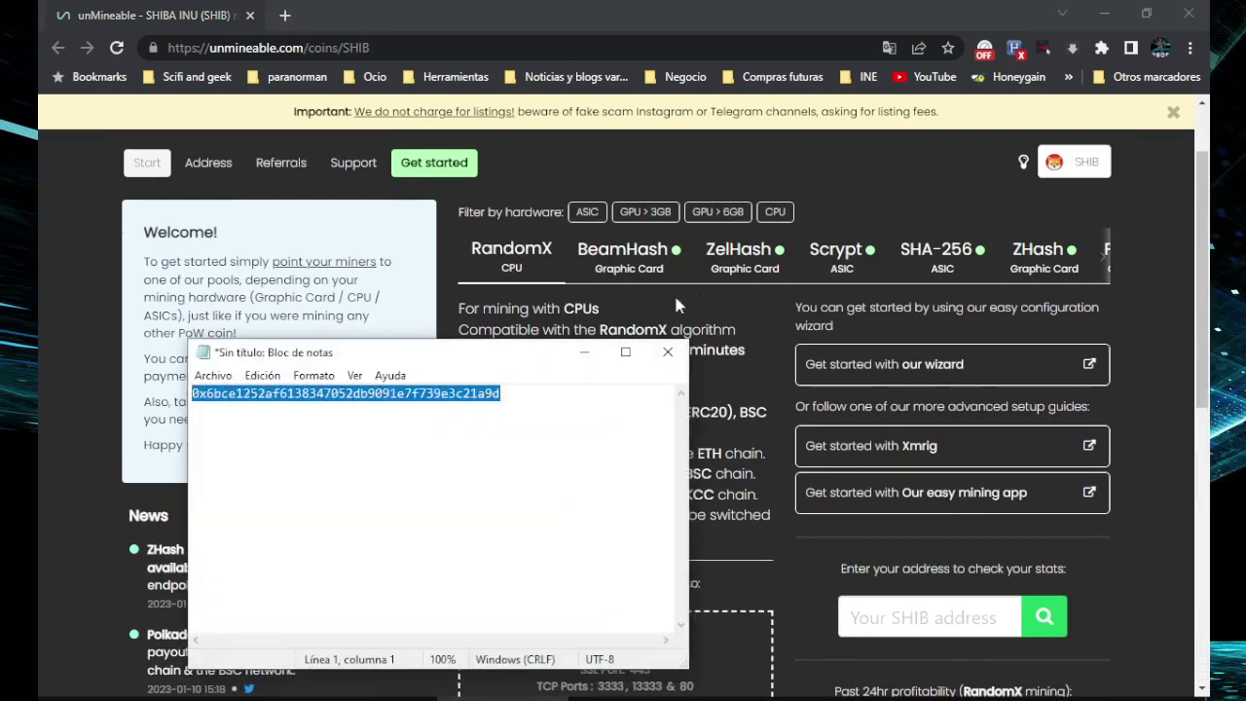
pyautogui.click(584, 353)
# Step: Look up the copied wallet address on the SHIB page and examine the balance and workers on its statistics page
pyautogui.scroll(-2, 747, 380)
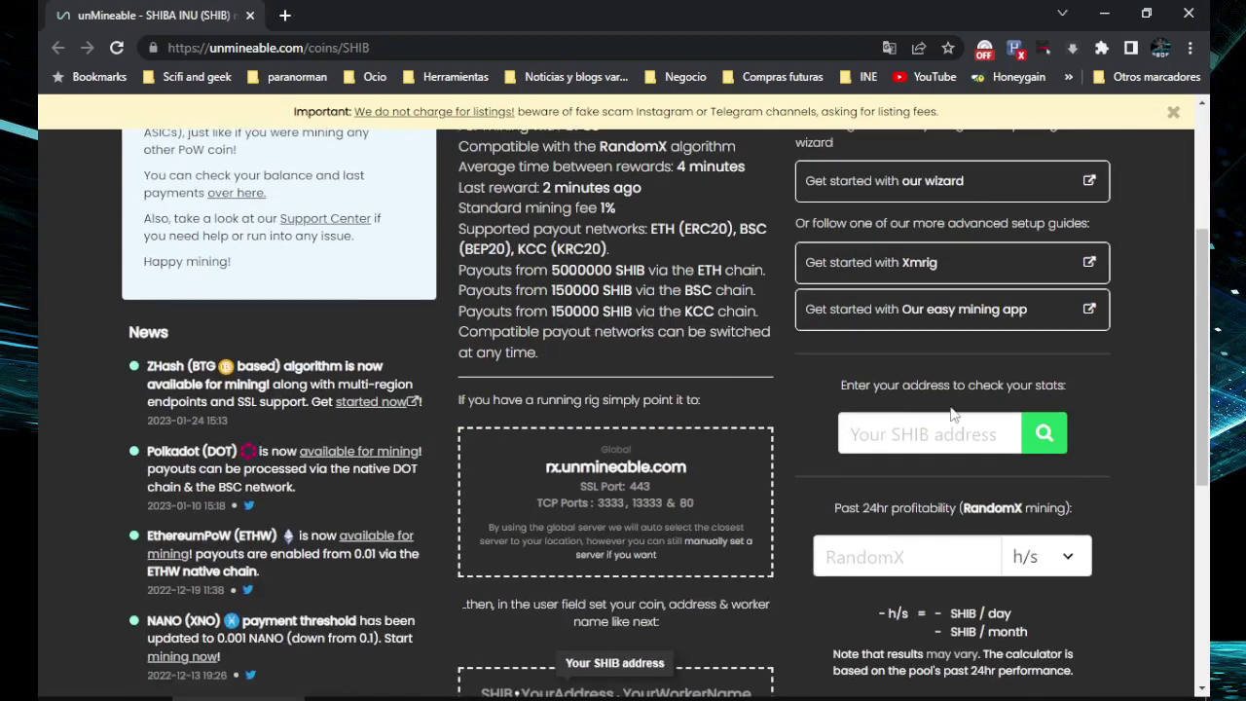
pyautogui.click(920, 433)
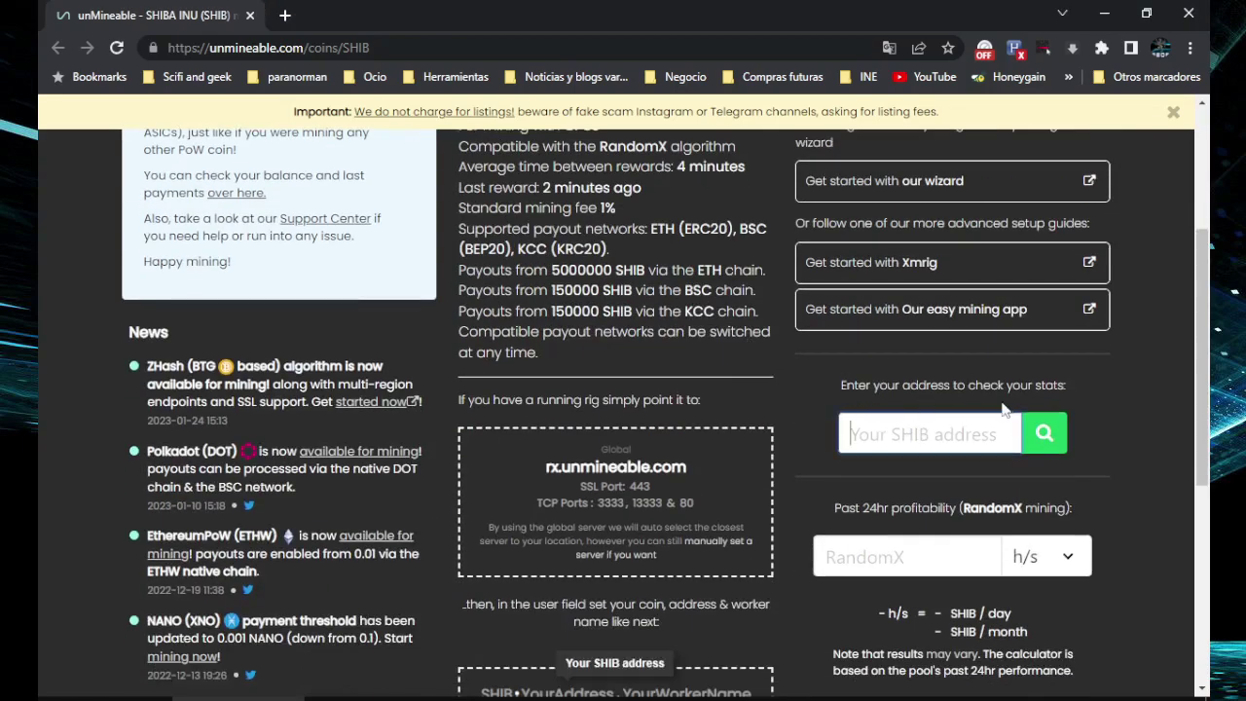
pyautogui.hotkey('ctrl', 'v')
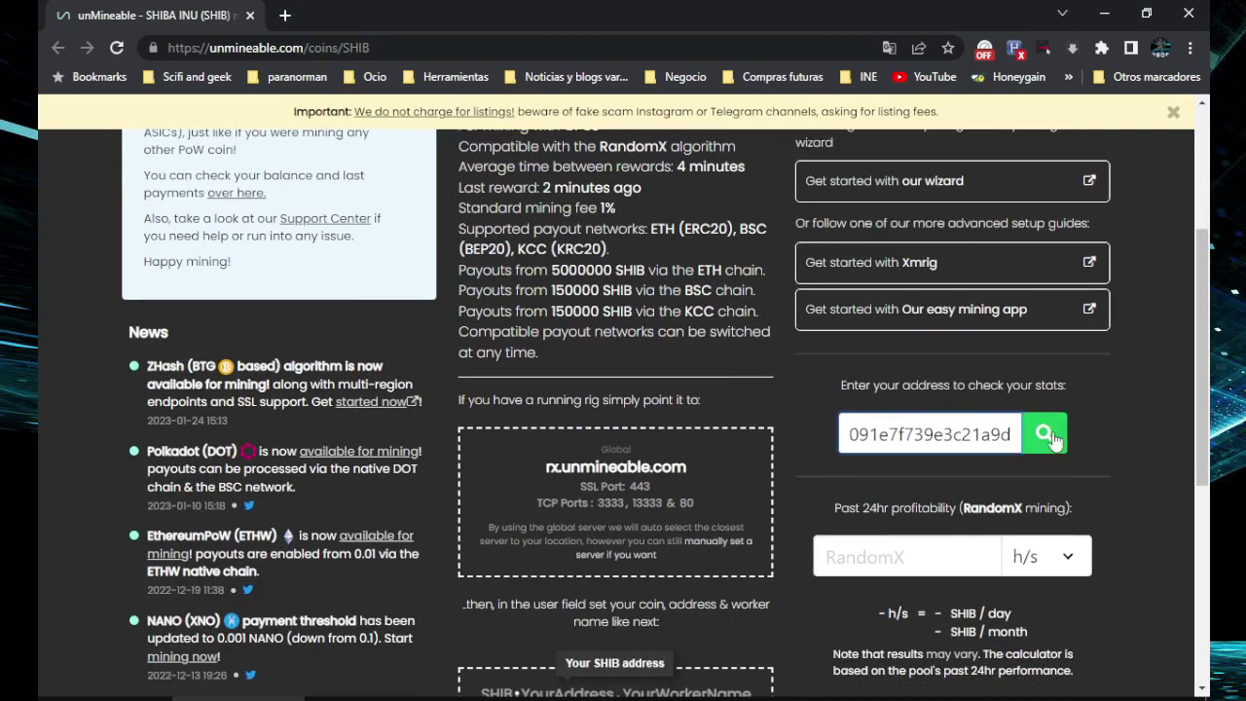
pyautogui.click(1045, 433)
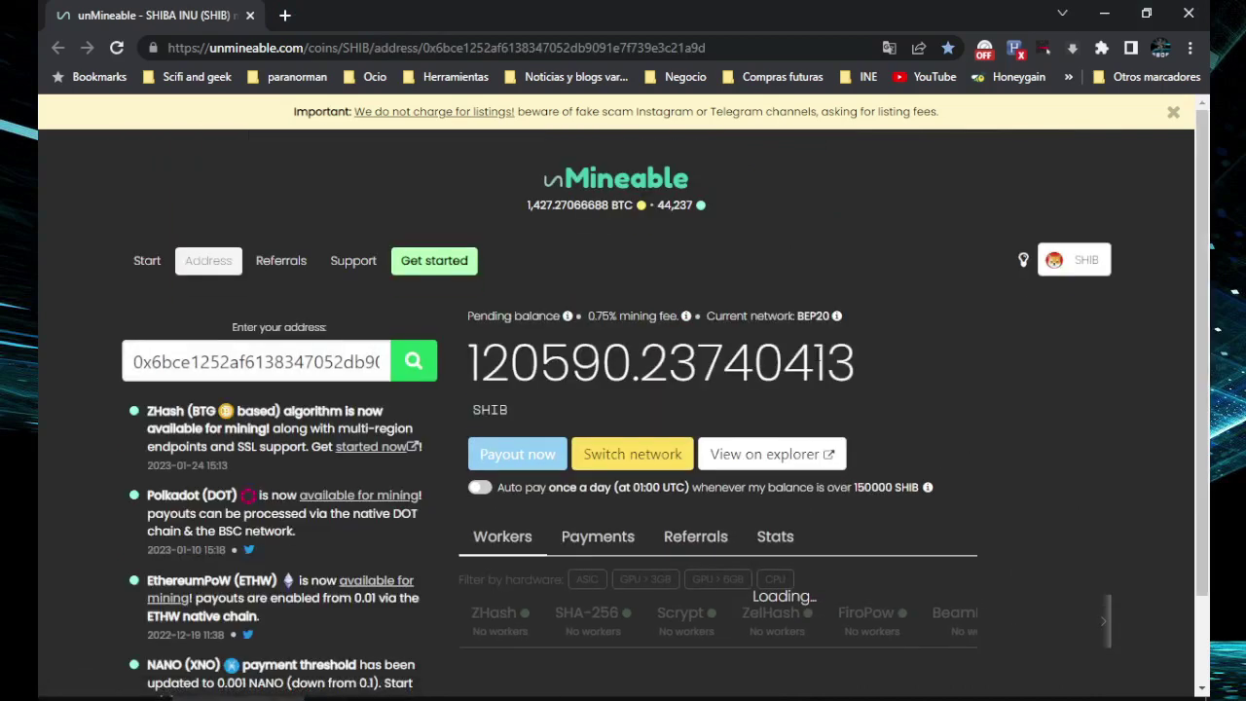
pyautogui.scroll(-2, 865, 353)
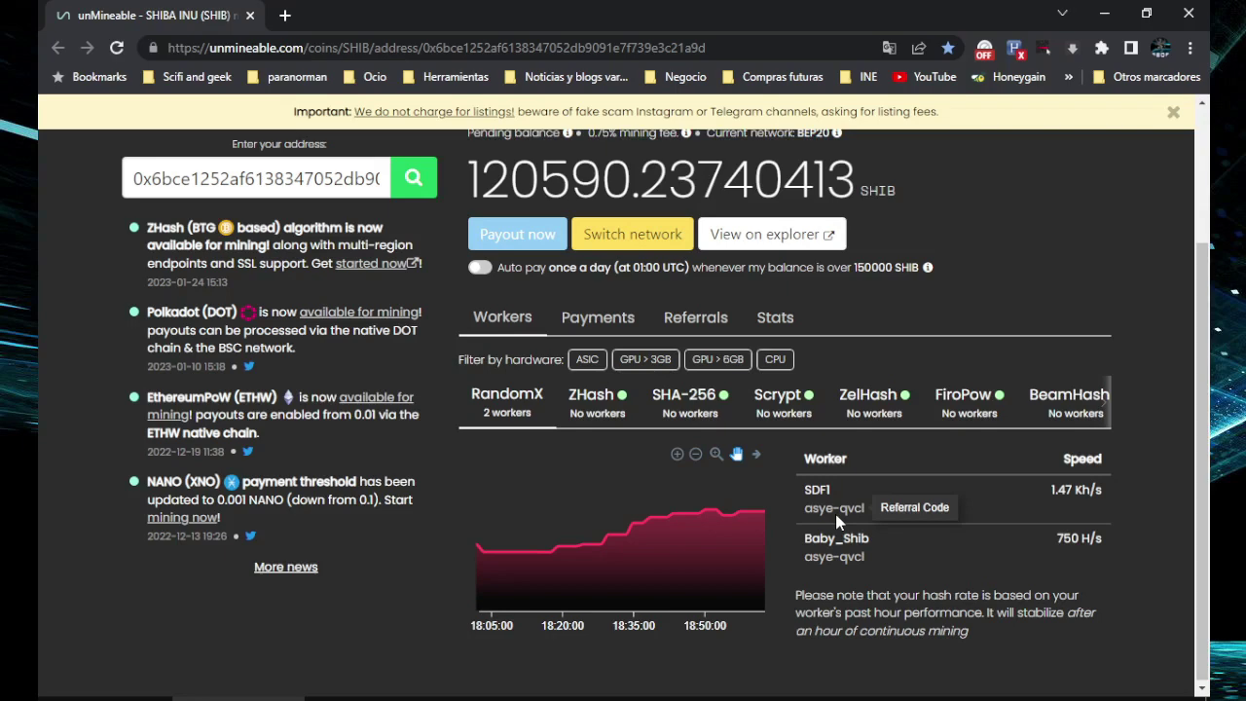
pyautogui.scroll(1, 836, 517)
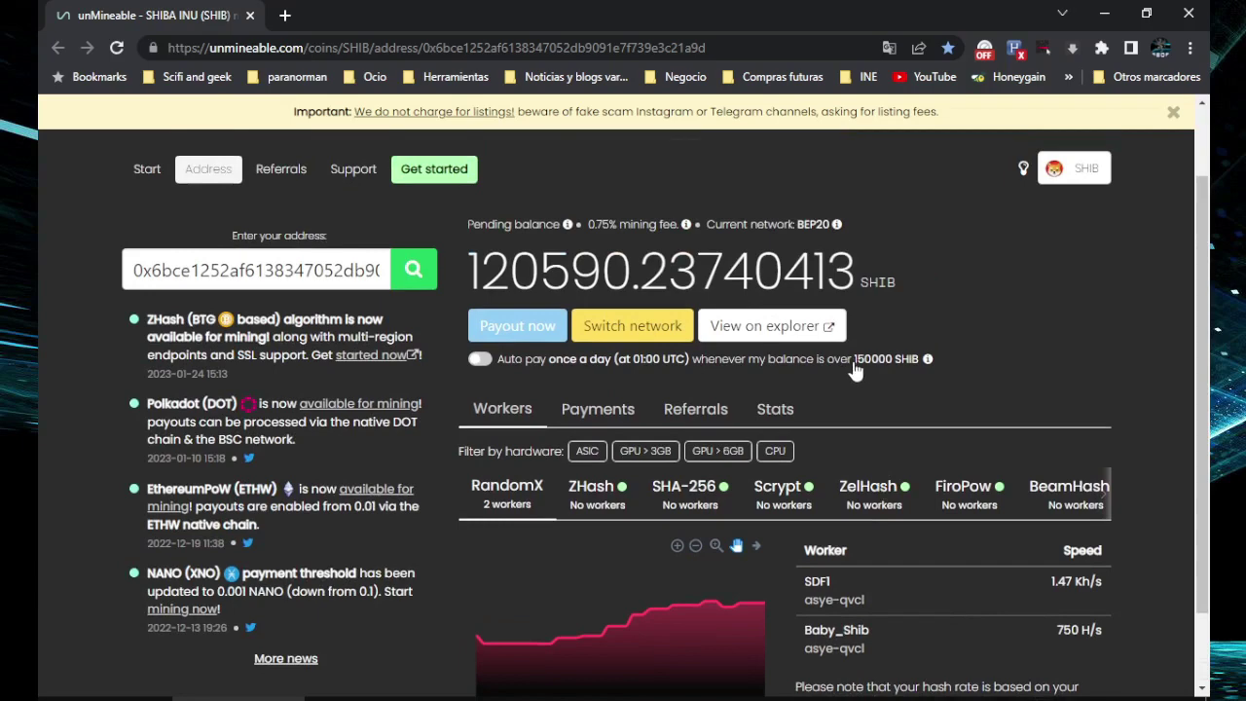
# Step: Review the payout controls, auto pay threshold and RandomX workers on the SHIB address statistics page
pyautogui.moveTo(517, 330)
pyautogui.scroll(-1, 876, 407)
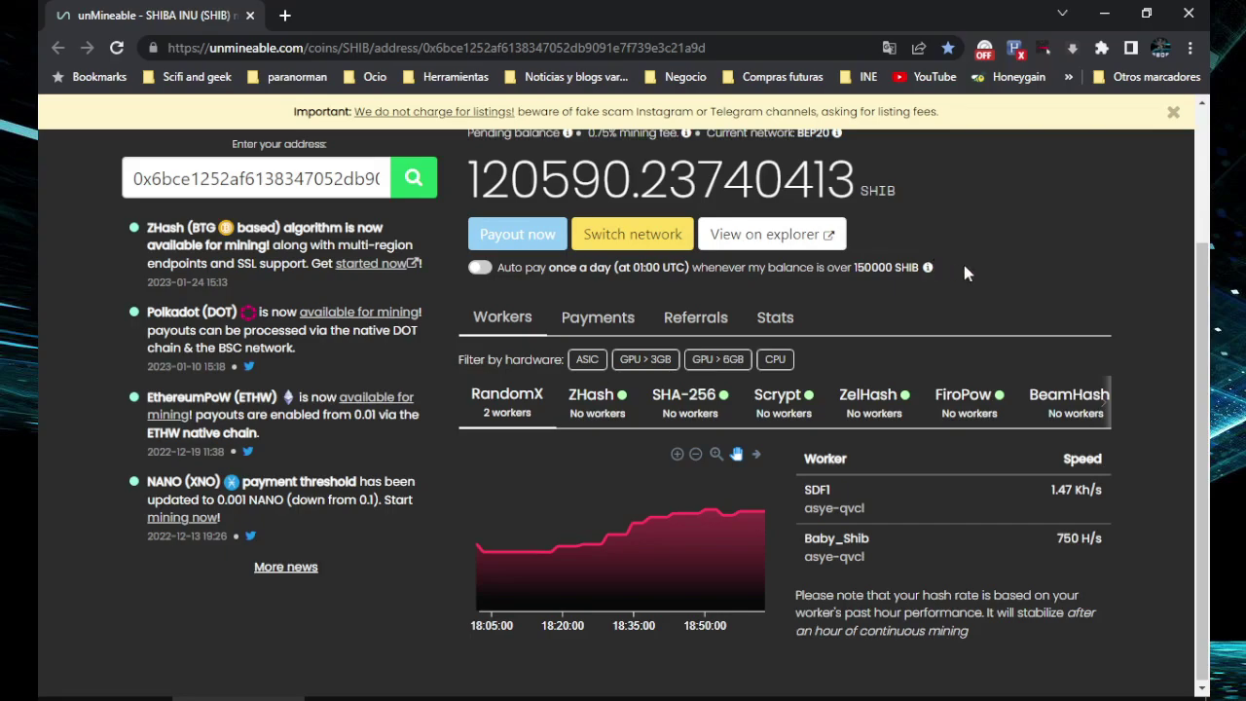
pyautogui.scroll(2, 963, 264)
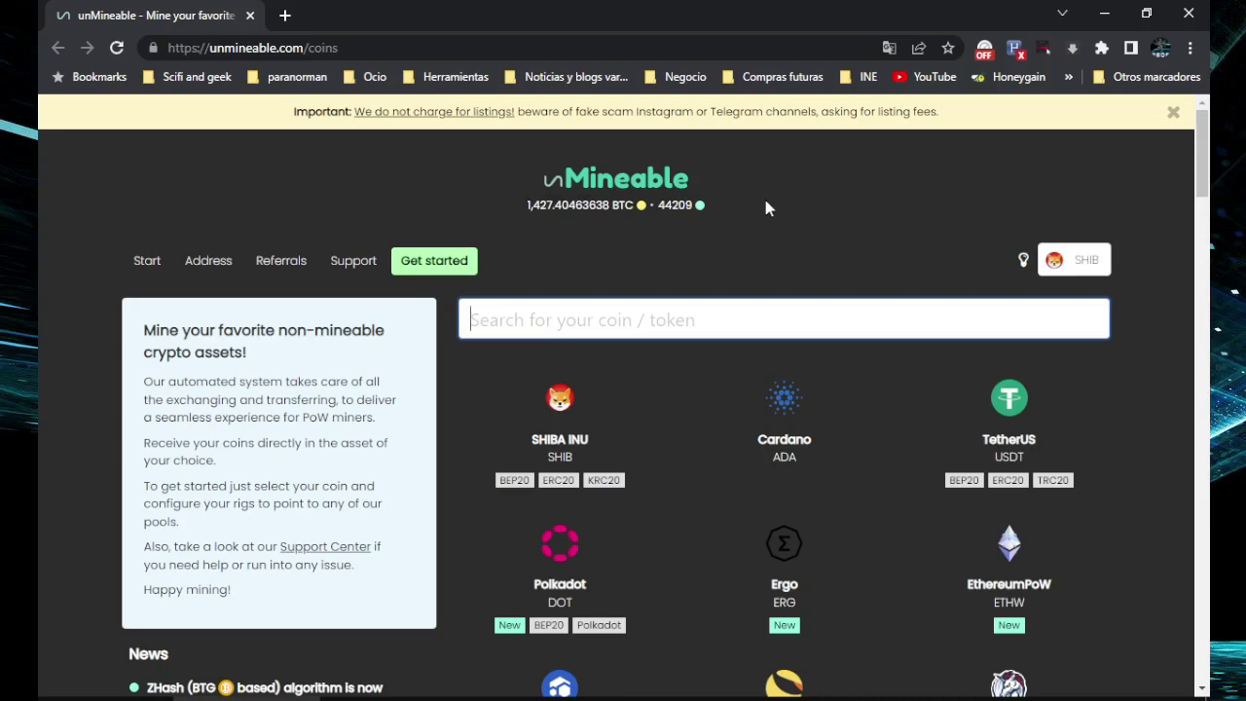
# Step: Open Cardano from the coin list and view its BeamHash, ZelHash, Scrypt, SHA-256 and ZHash mining details
pyautogui.click(788, 404)
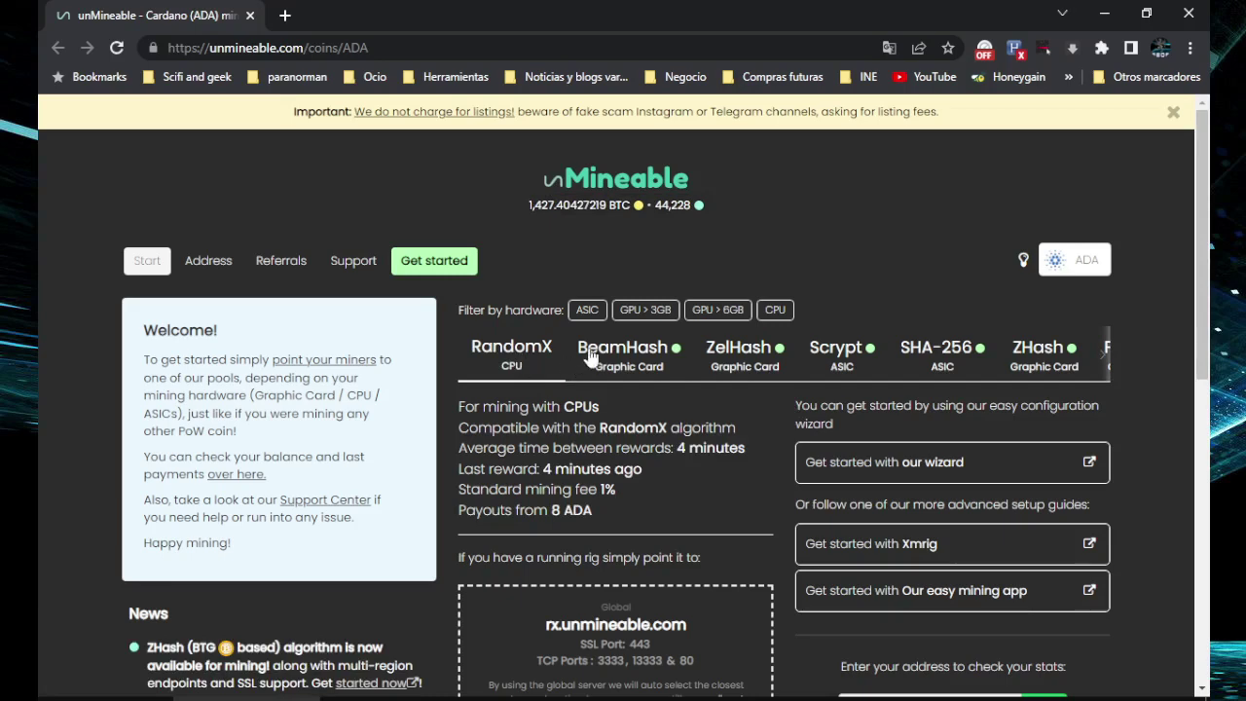
pyautogui.click(641, 358)
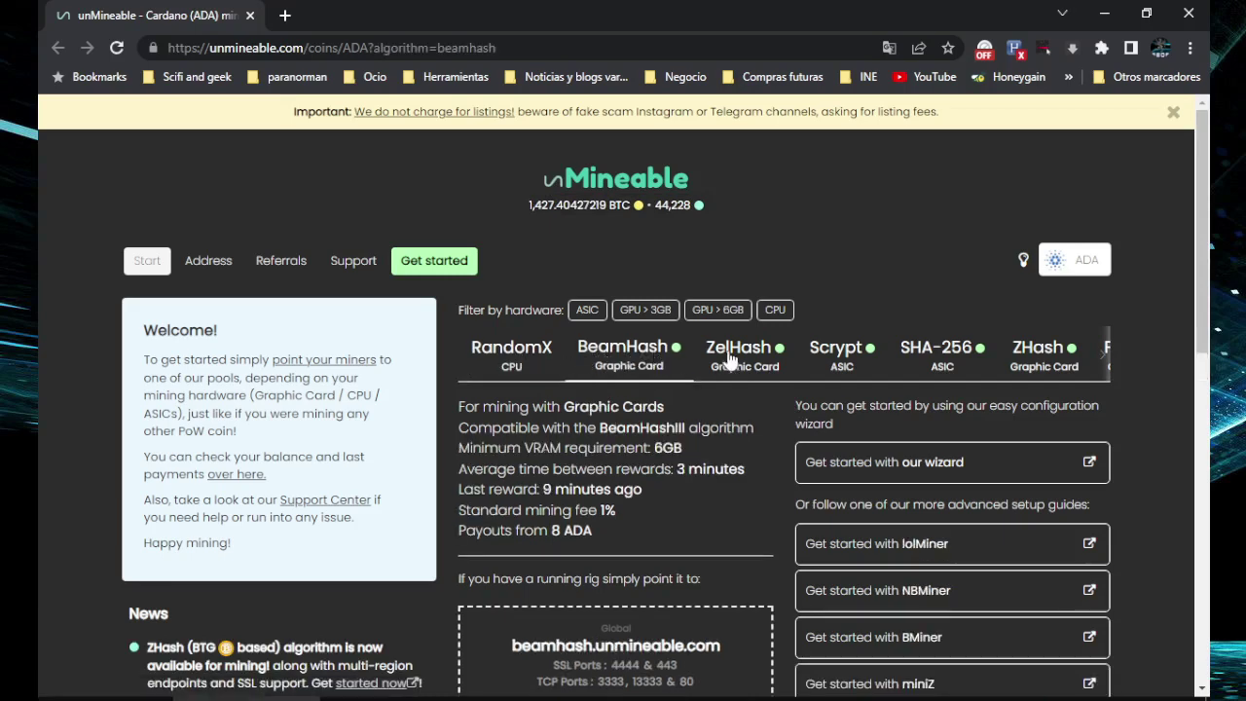
pyautogui.click(744, 356)
pyautogui.click(839, 356)
pyautogui.click(942, 360)
pyautogui.click(1071, 362)
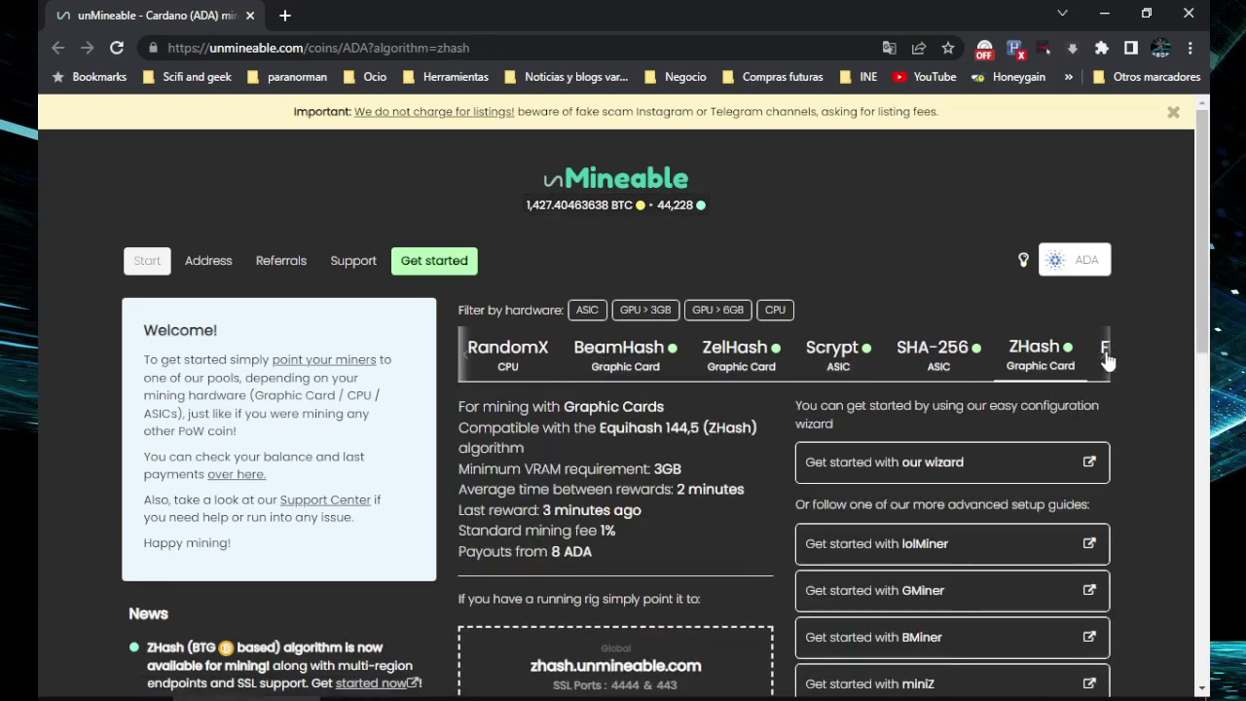
# Step: Browse Cardano's remaining algorithms from Ethash back through Etchash, Kawpow, Autolykos and FiroPow to ZHash
pyautogui.click(1105, 354)
pyautogui.click(1105, 354)
pyautogui.click(1107, 356)
pyautogui.click(1107, 360)
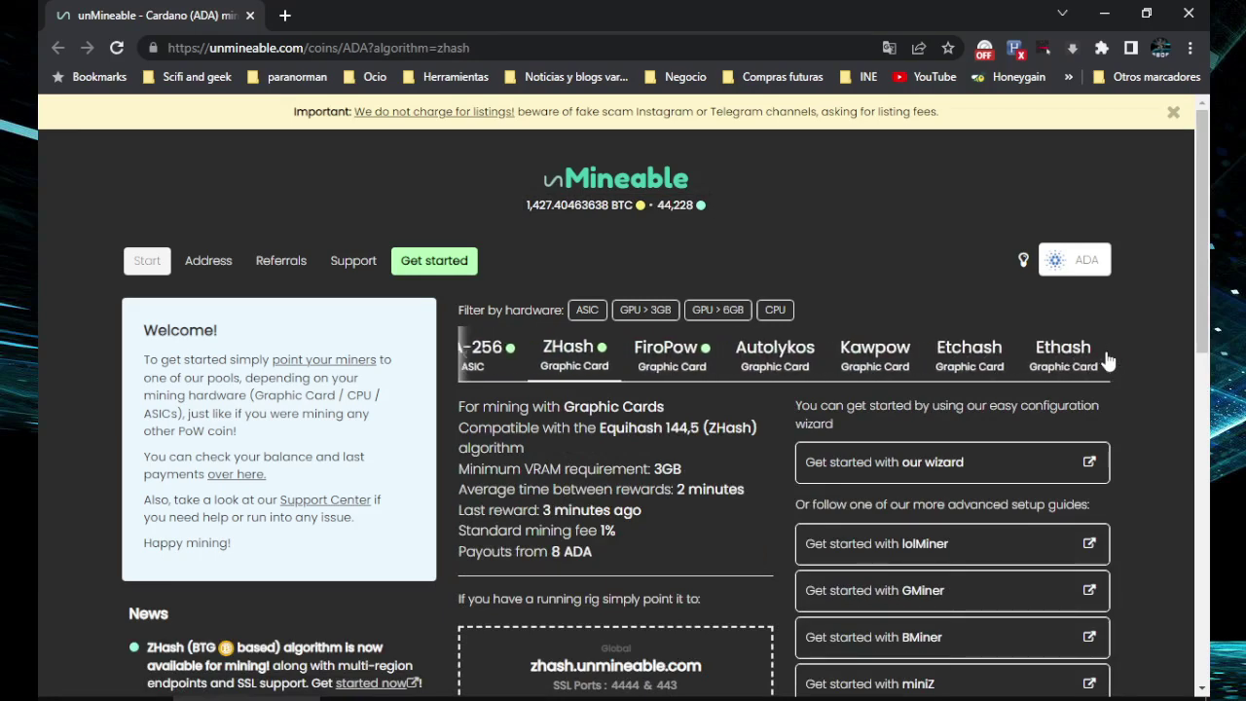
pyautogui.click(1103, 358)
pyautogui.click(964, 362)
pyautogui.click(873, 358)
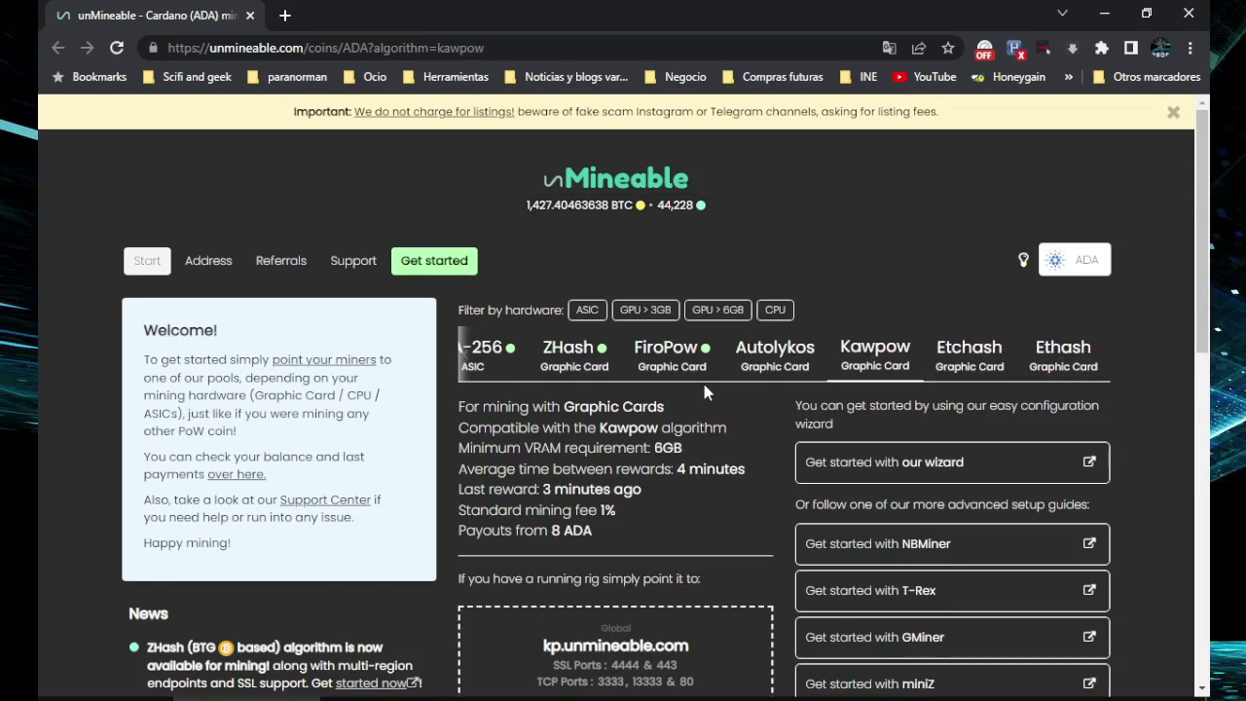
pyautogui.click(804, 354)
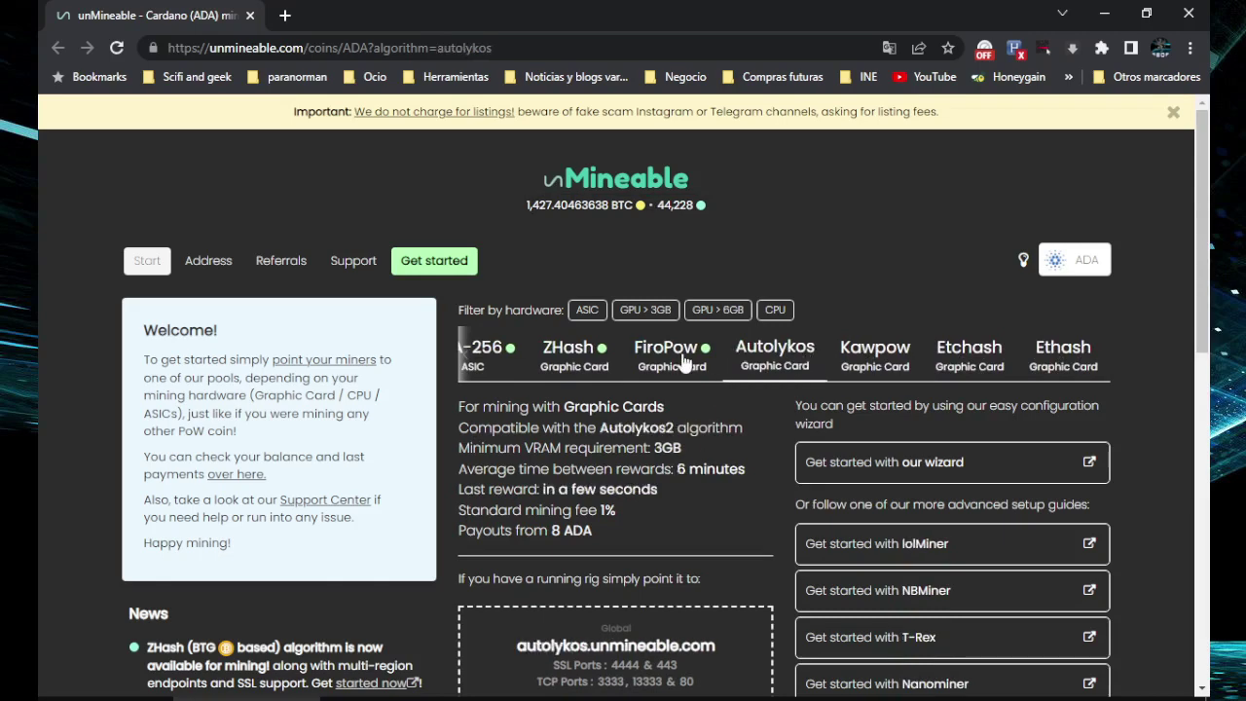
pyautogui.click(681, 360)
pyautogui.click(570, 358)
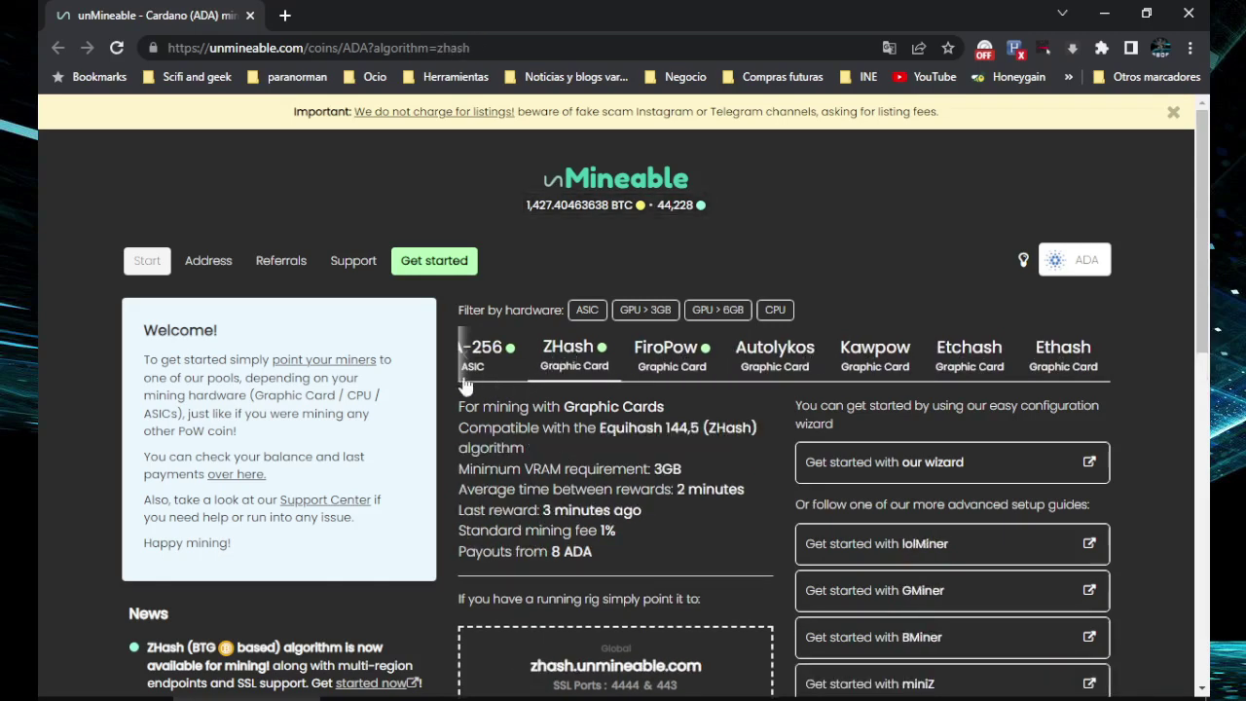
# Step: Return to Cardano's RandomX details, switch to BeamHash and highlight its minimum VRAM requirement
pyautogui.hscroll(-4, 497, 360)
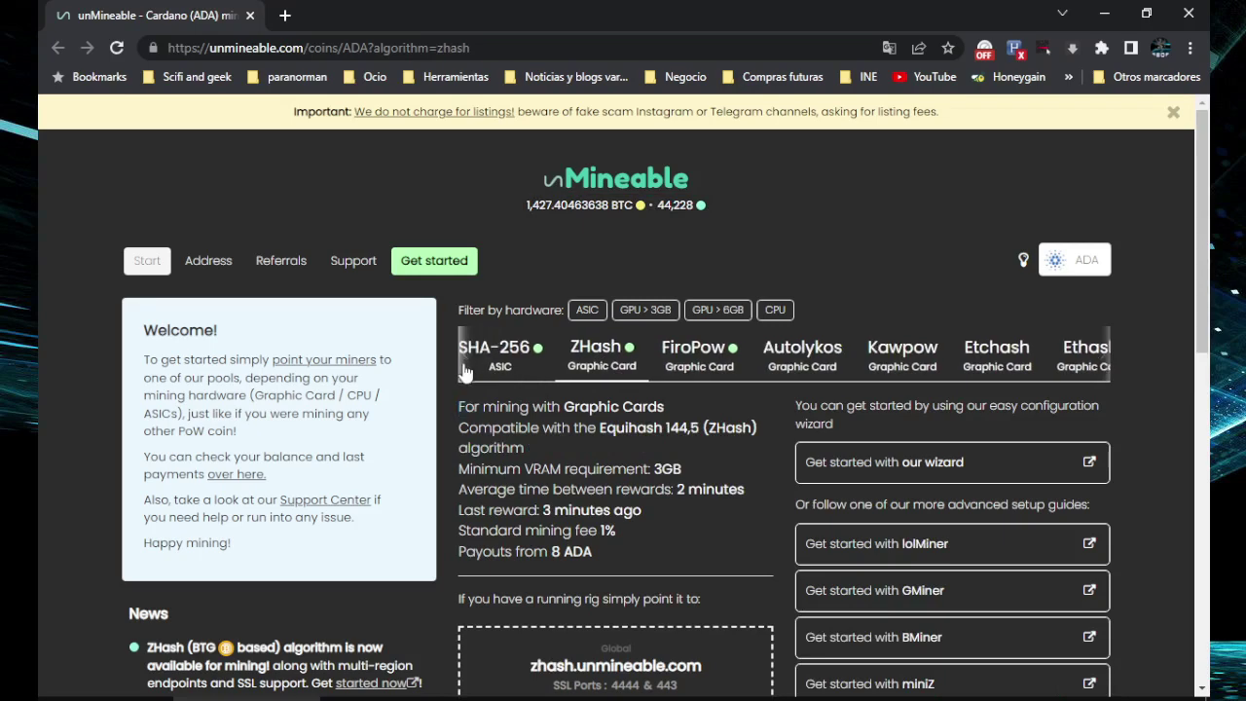
pyautogui.hscroll(-4, 467, 367)
pyautogui.click(469, 366)
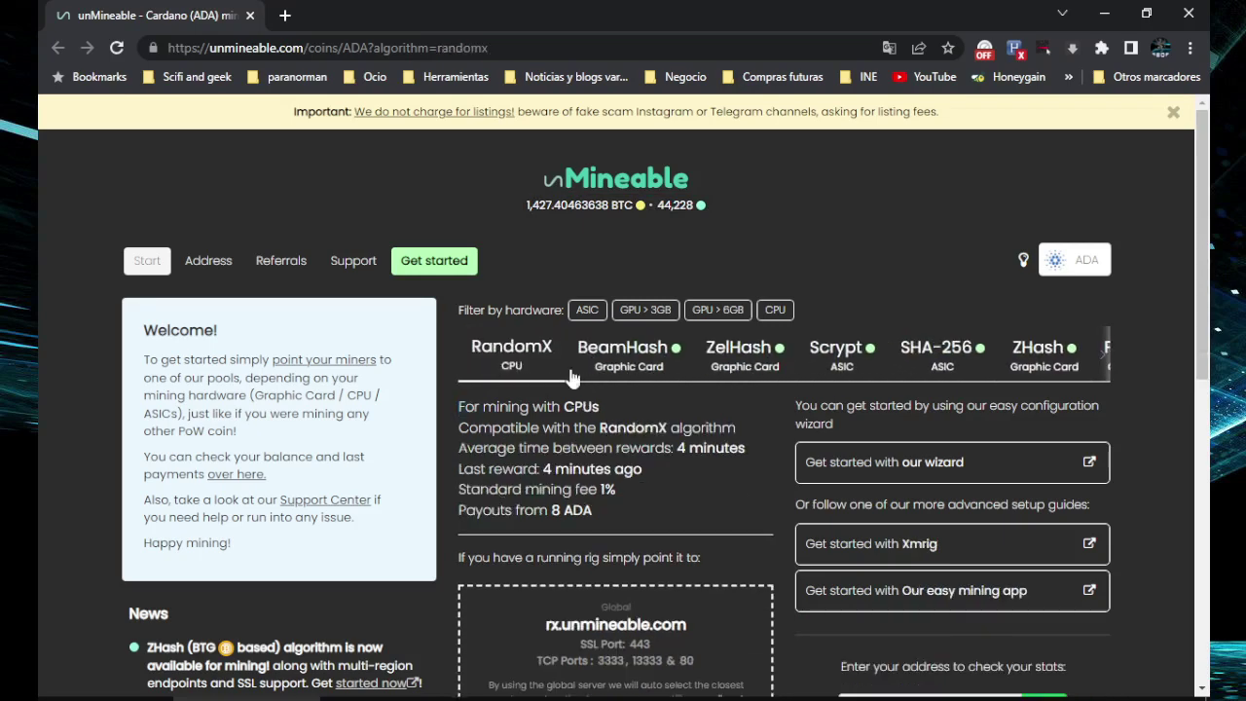
pyautogui.click(641, 368)
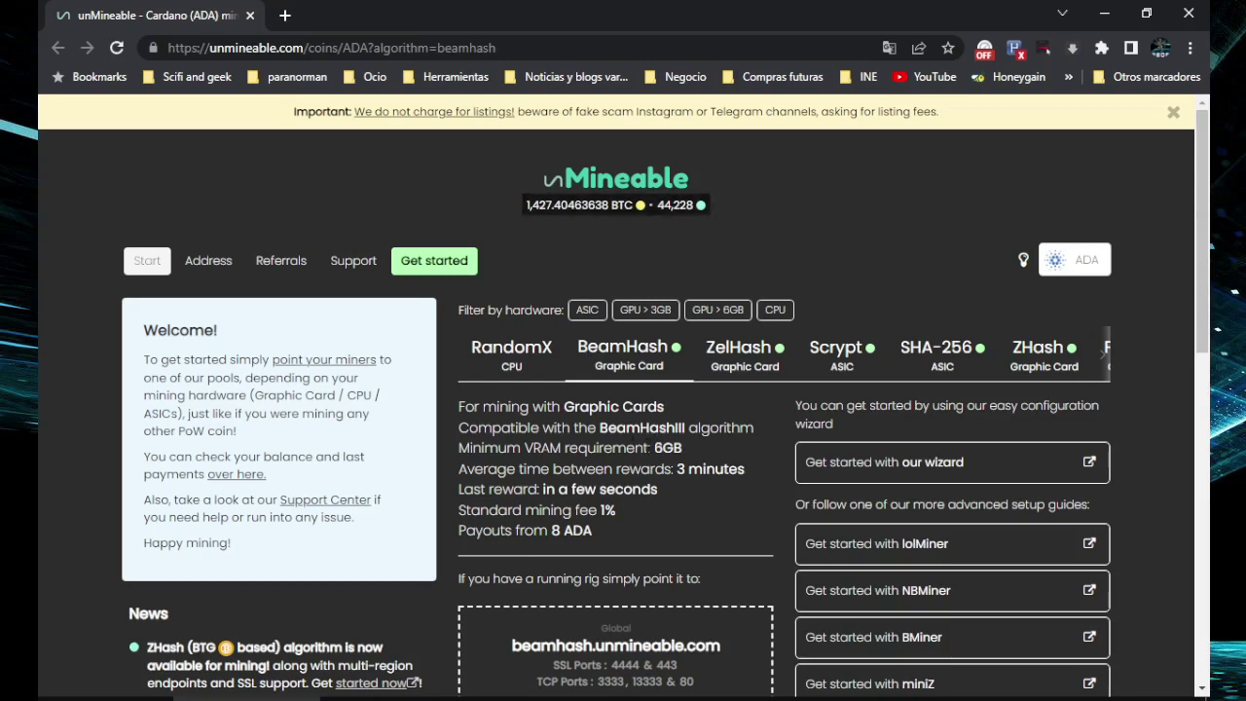
pyautogui.moveTo(653, 447); pyautogui.dragTo(682, 448)
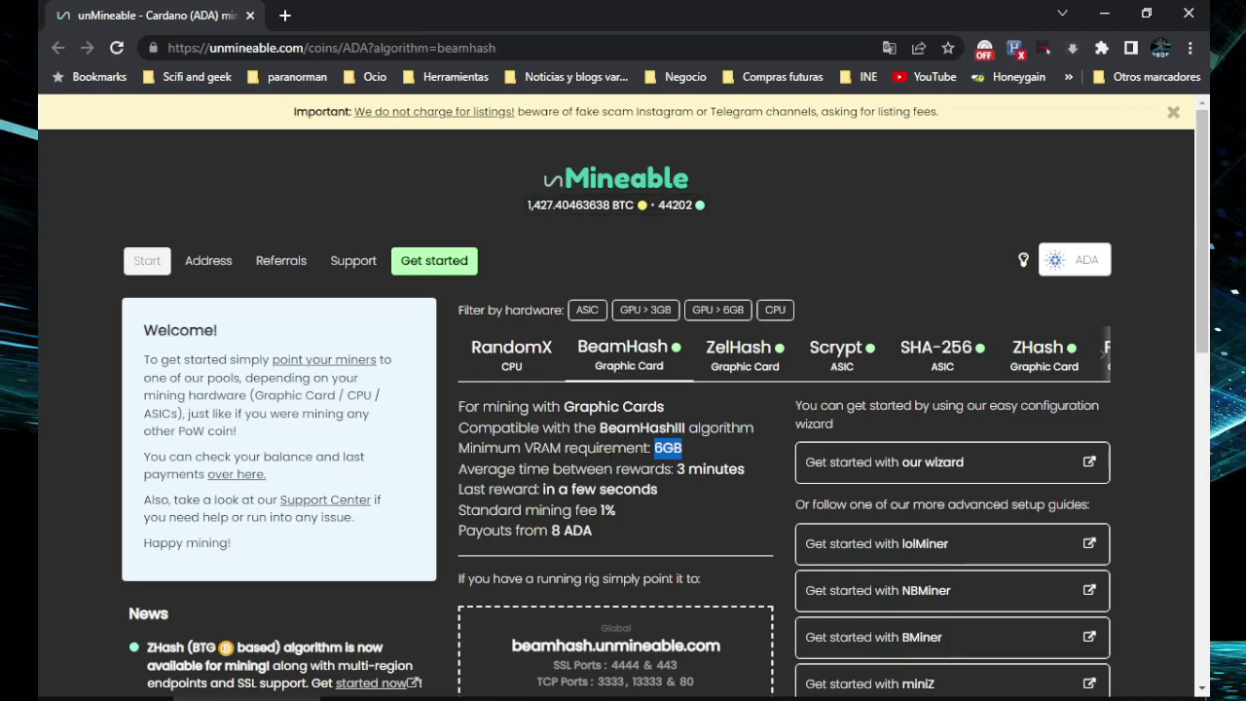
pyautogui.moveTo(682, 448); pyautogui.dragTo(651, 448)
# Step: View the minimum VRAM requirement of Cardano's Etchash algorithm and return to BeamHash
pyautogui.click(1102, 354)
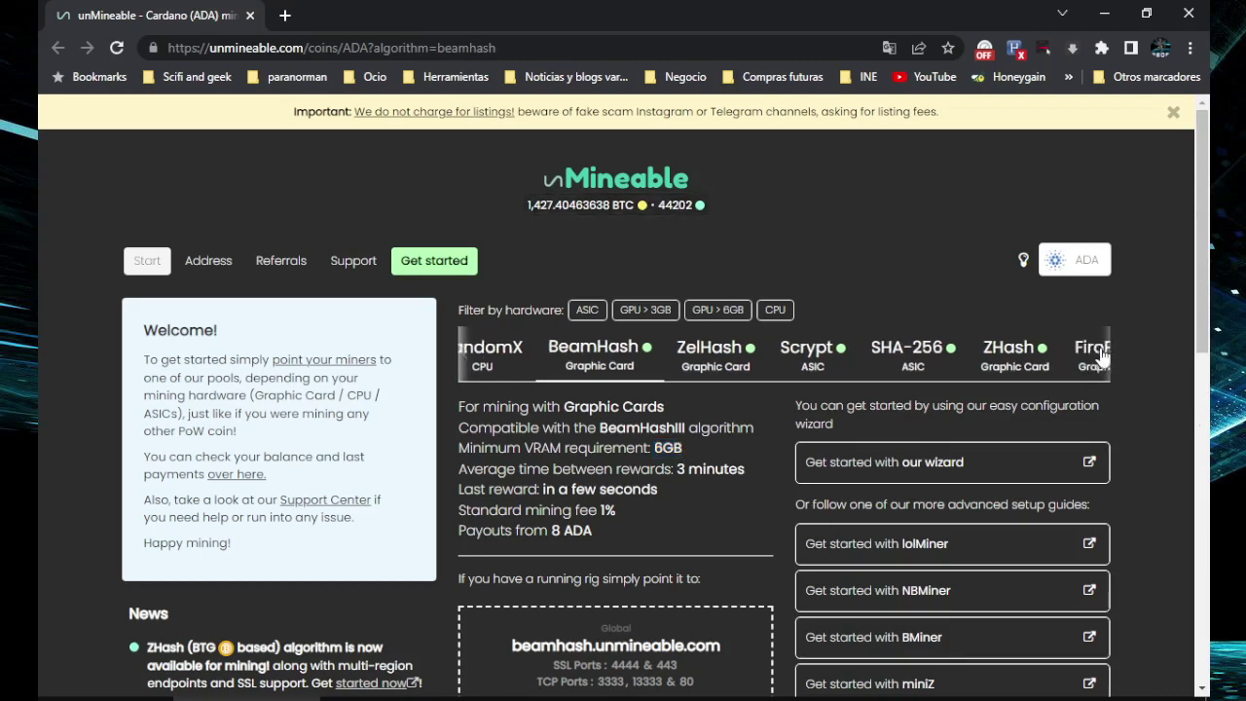
pyautogui.click(1102, 354)
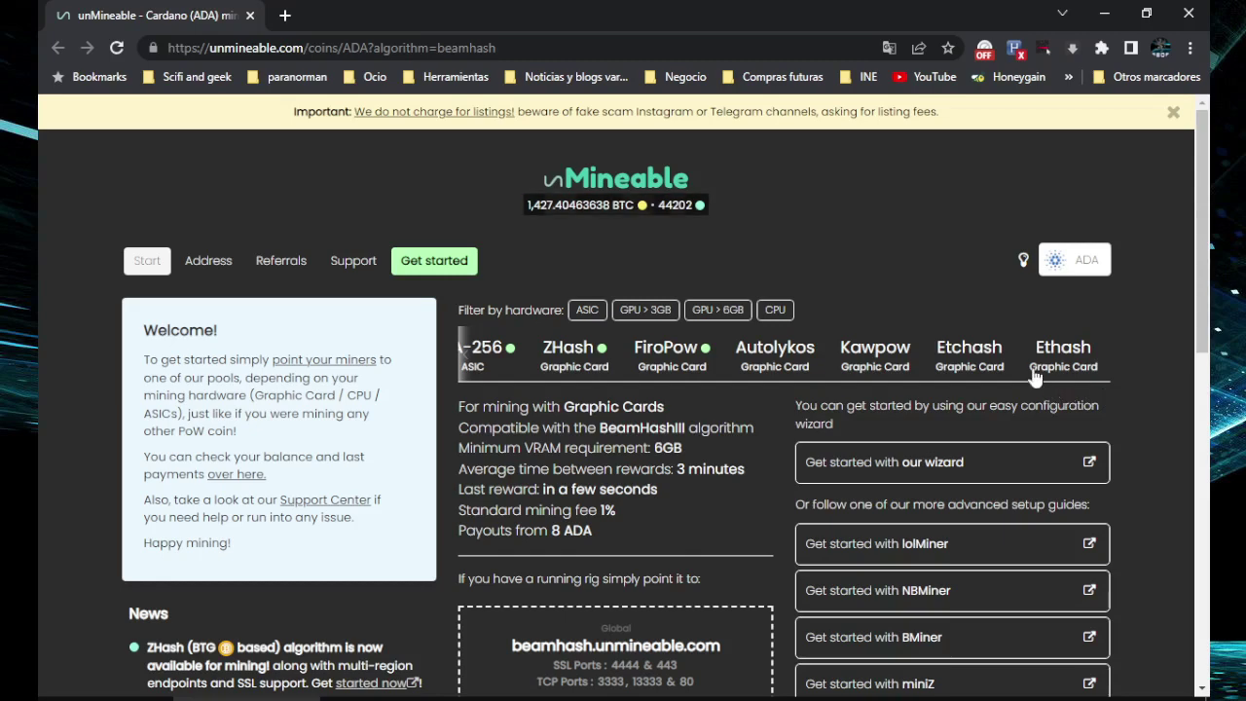
pyautogui.click(973, 365)
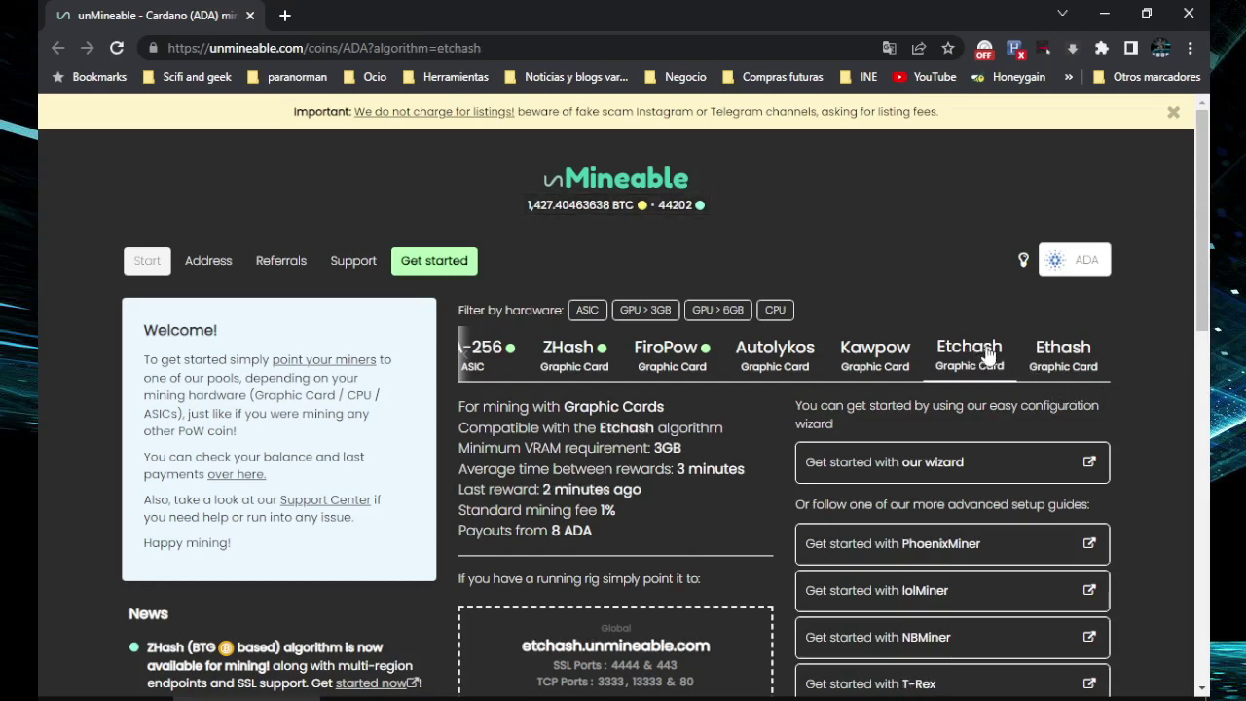
pyautogui.doubleClick(680, 450)
pyautogui.click(467, 355)
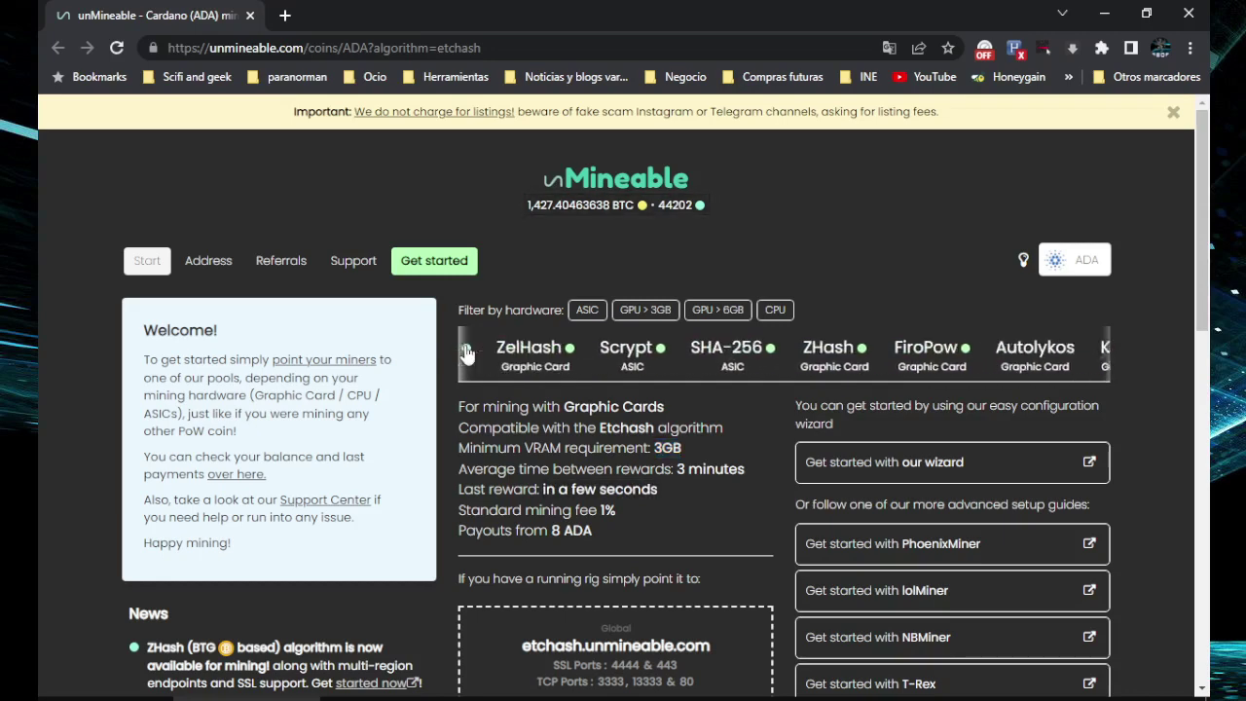
pyautogui.click(597, 362)
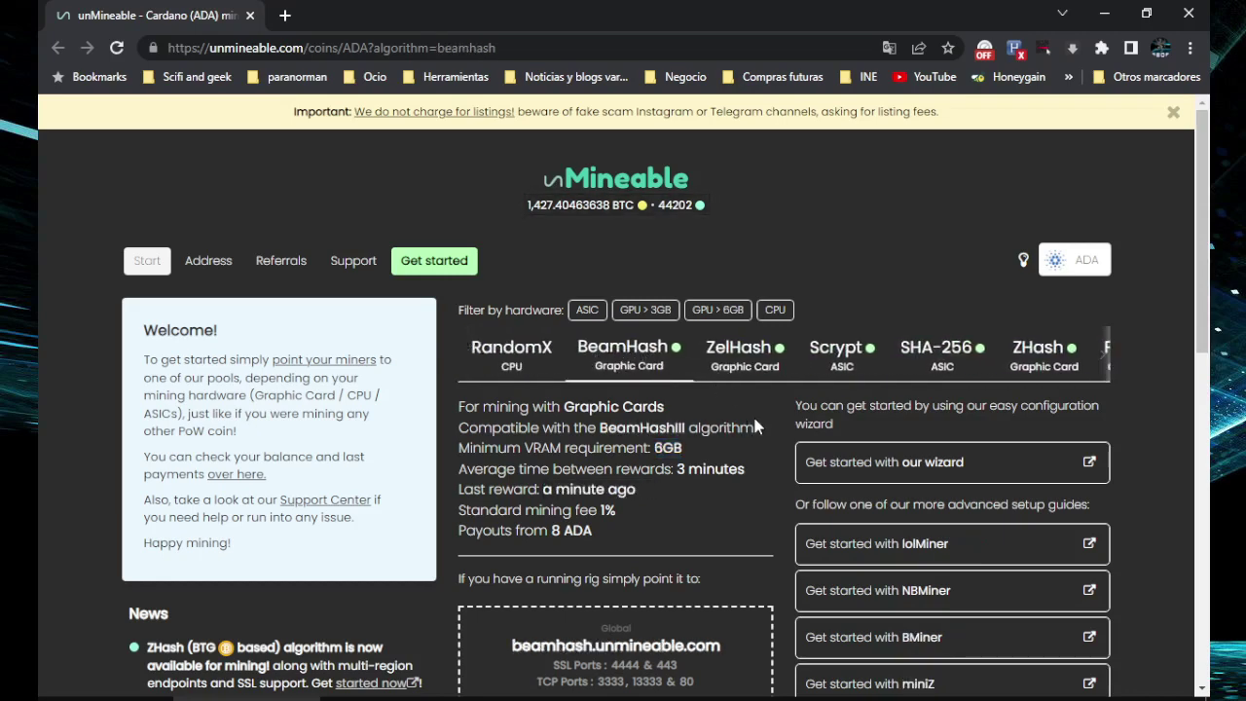
# Step: Highlight the standard mining fee and the minimum ADA payout in Cardano's BeamHash details
pyautogui.scroll(-1, 763, 419)
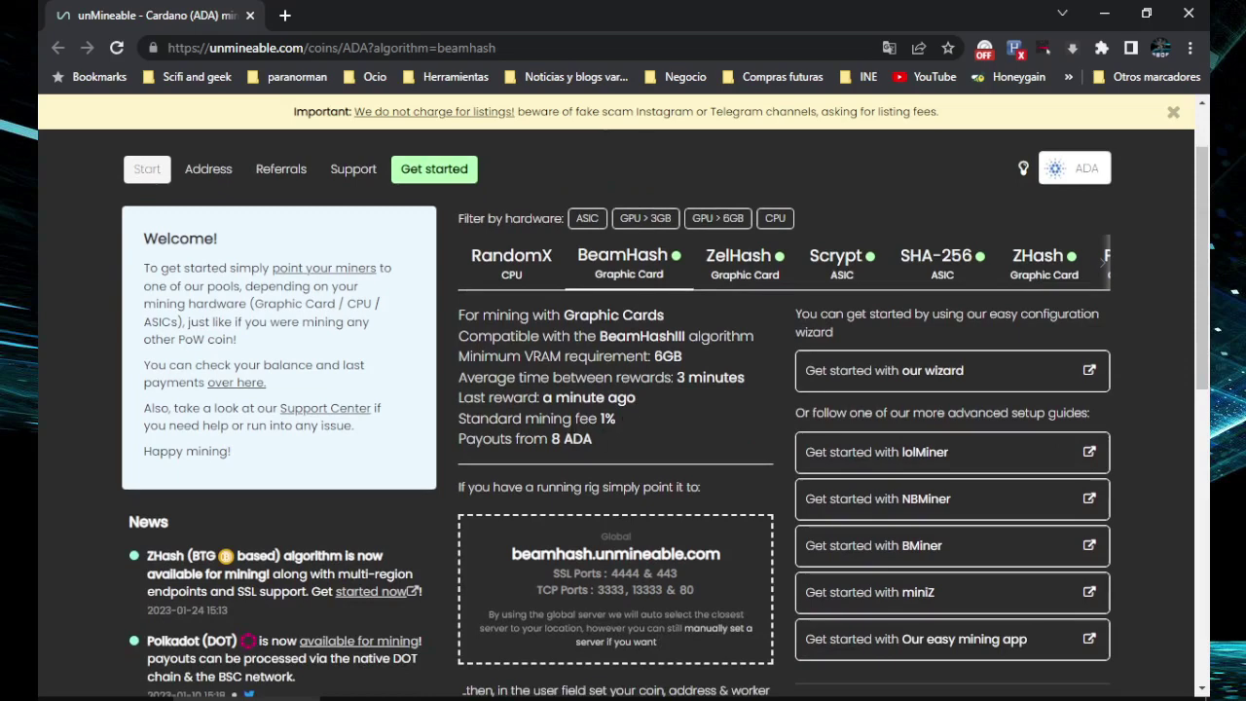
pyautogui.moveTo(574, 419); pyautogui.dragTo(603, 419)
pyautogui.click(638, 418)
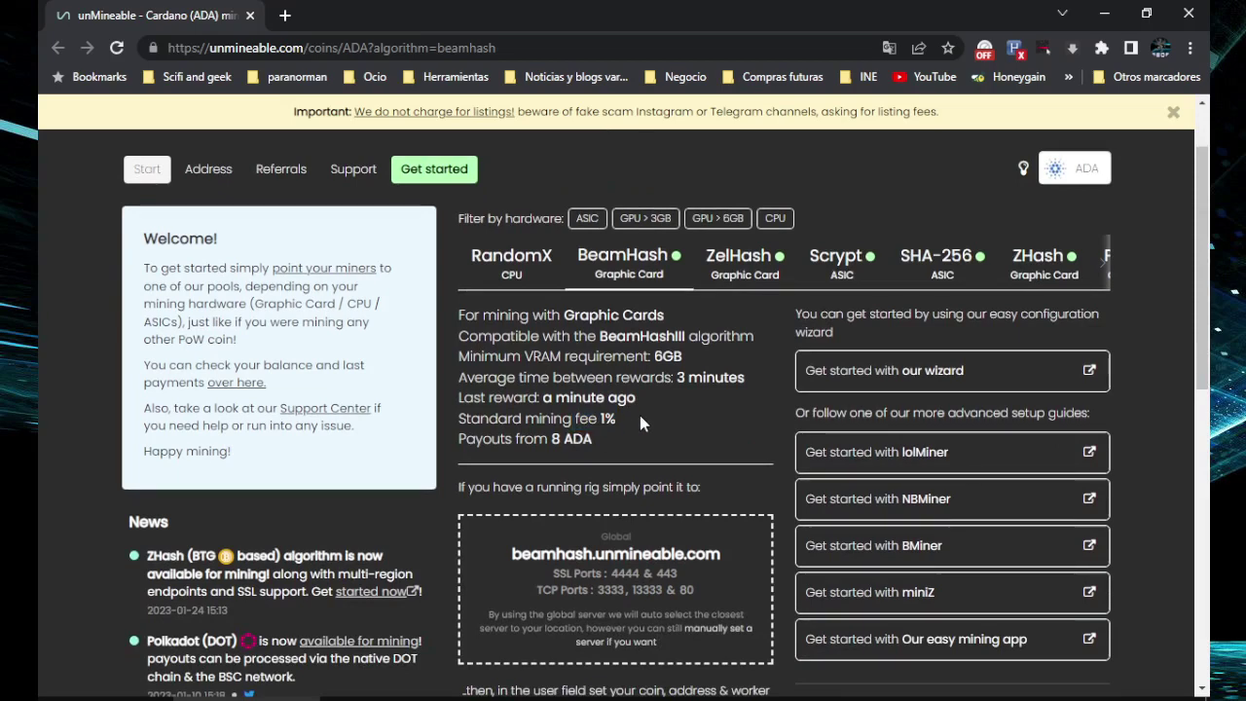
pyautogui.moveTo(547, 438); pyautogui.dragTo(593, 439)
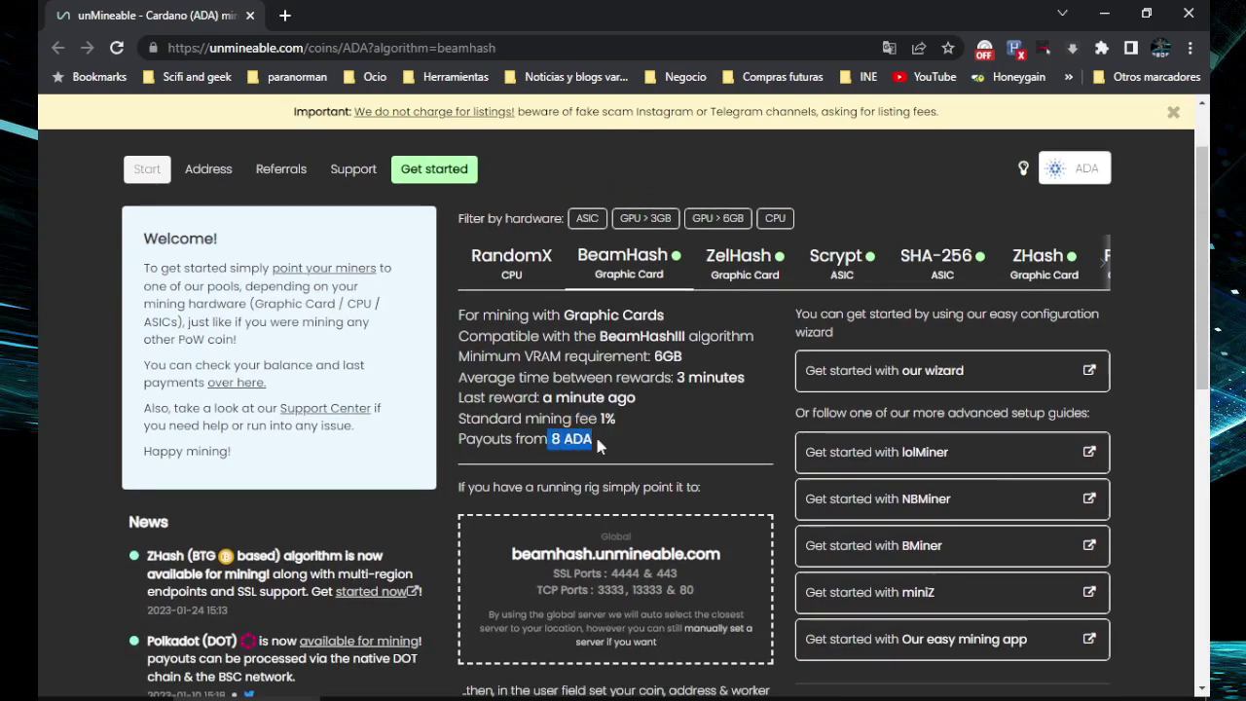
pyautogui.click(644, 439)
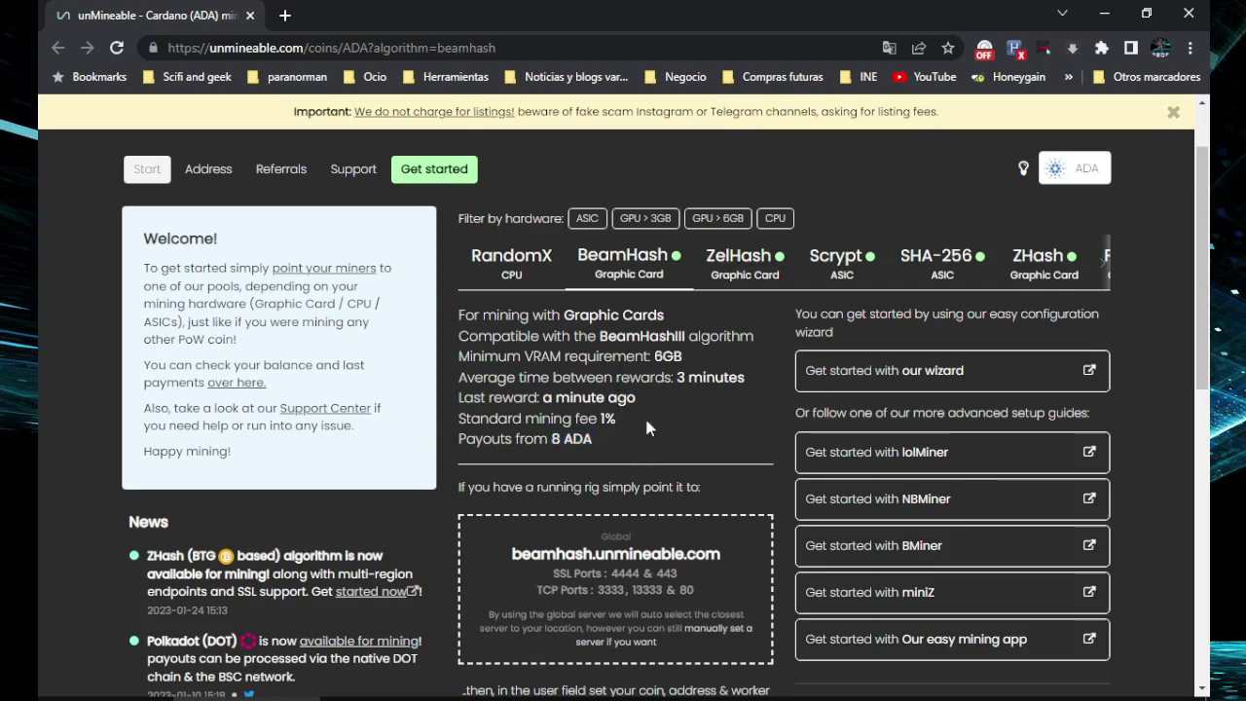
# Step: Open the bookmarked unMineable SHIB address page in a new browser tab and dismiss the translation popup
pyautogui.click(285, 15)
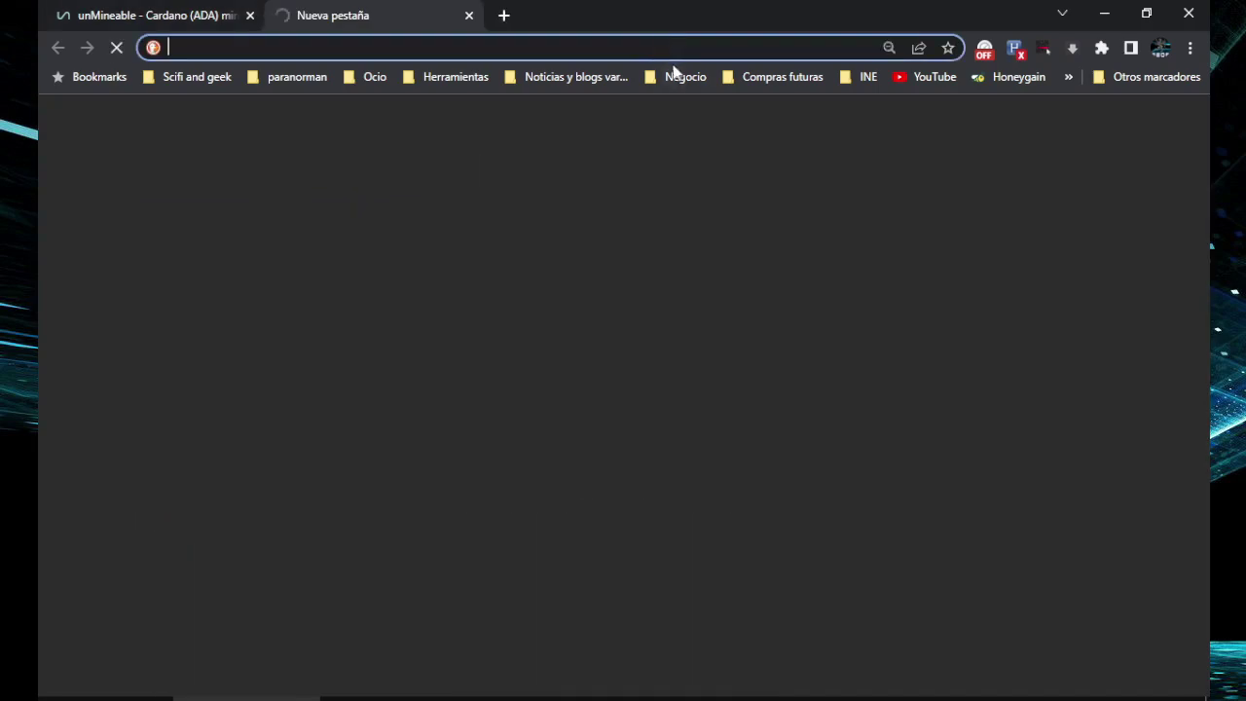
pyautogui.click(674, 74)
pyautogui.click(726, 422)
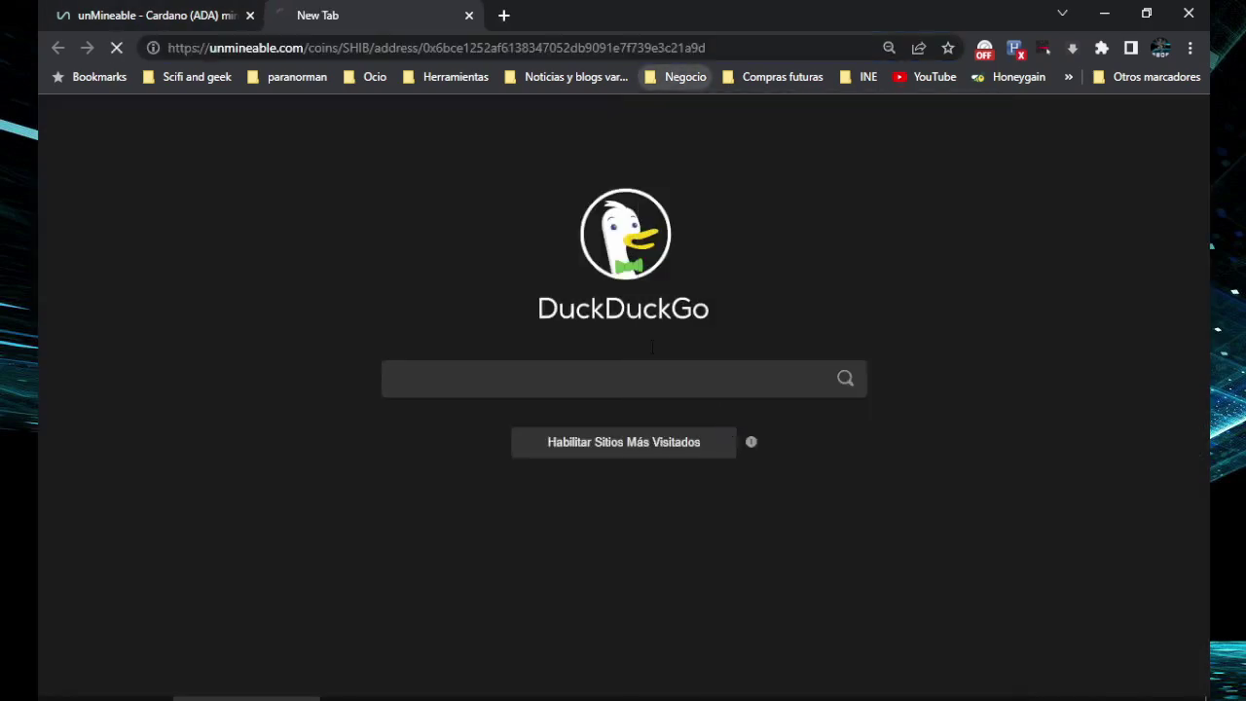
pyautogui.click(937, 82)
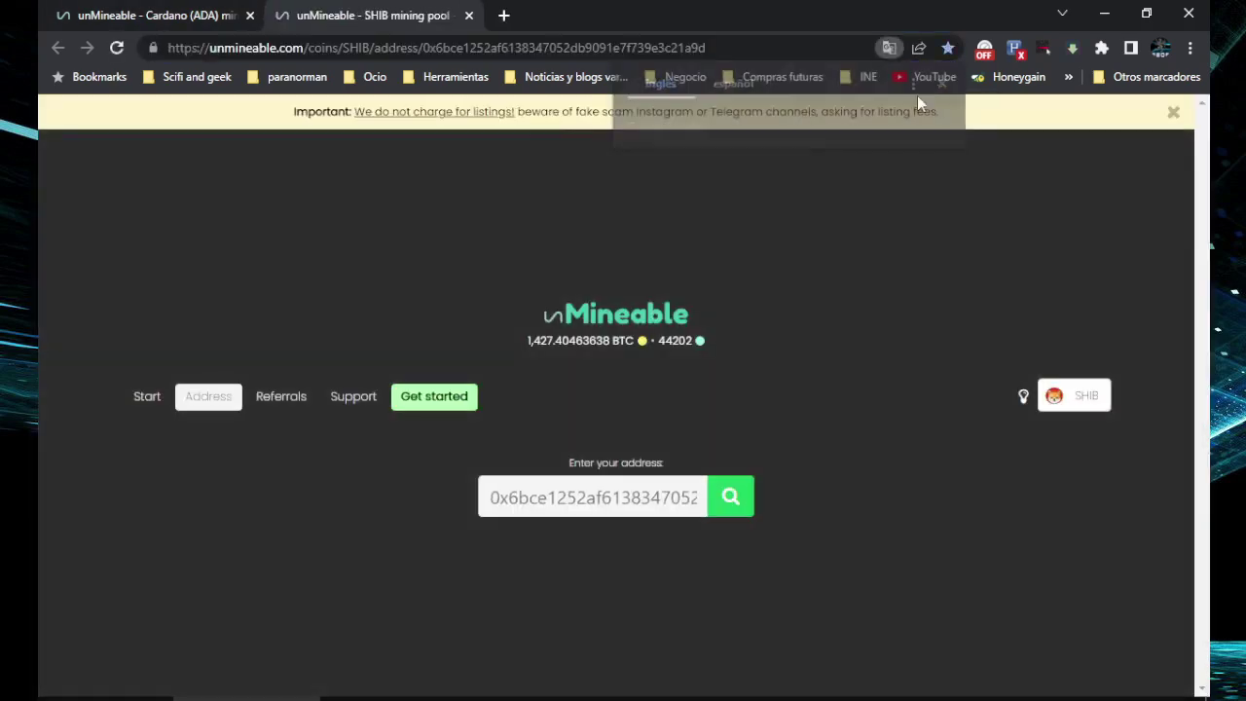
# Step: Open SHIBA INU from the coin list, highlight the ETH chain in its payout thresholds, and return to the Cardano page
pyautogui.click(564, 406)
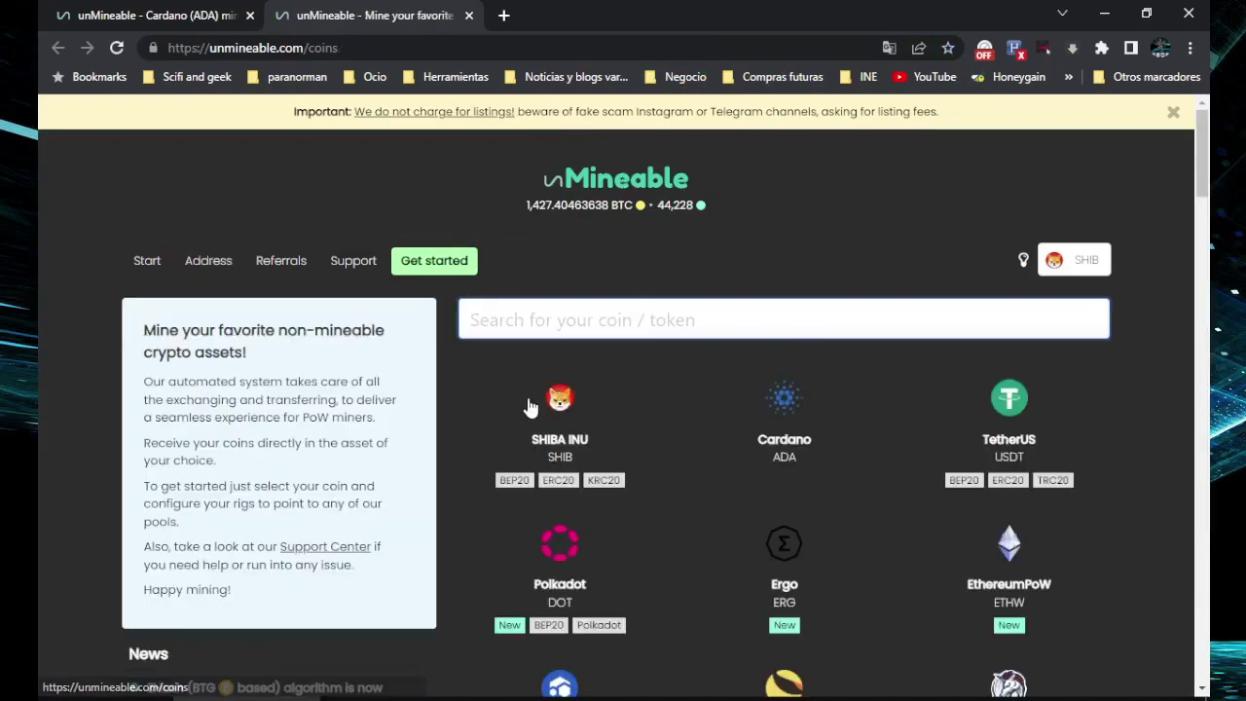
pyautogui.click(559, 404)
pyautogui.scroll(-2, 564, 406)
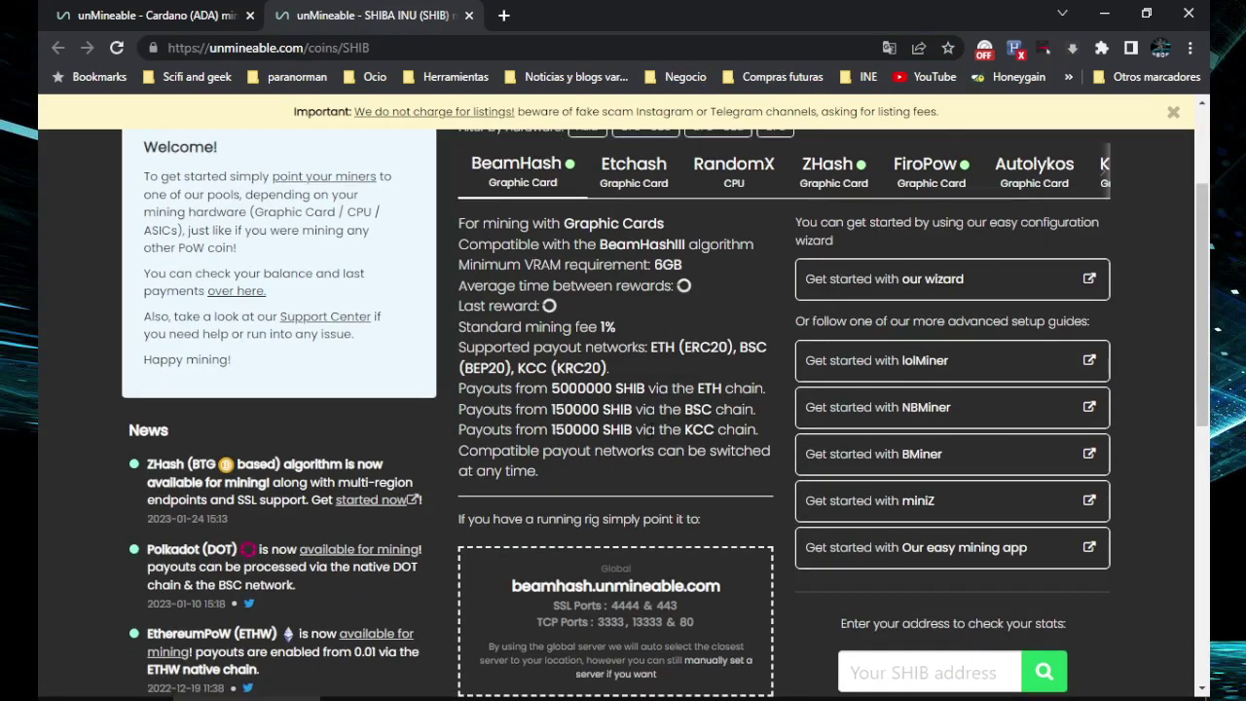
pyautogui.moveTo(697, 388); pyautogui.dragTo(725, 388)
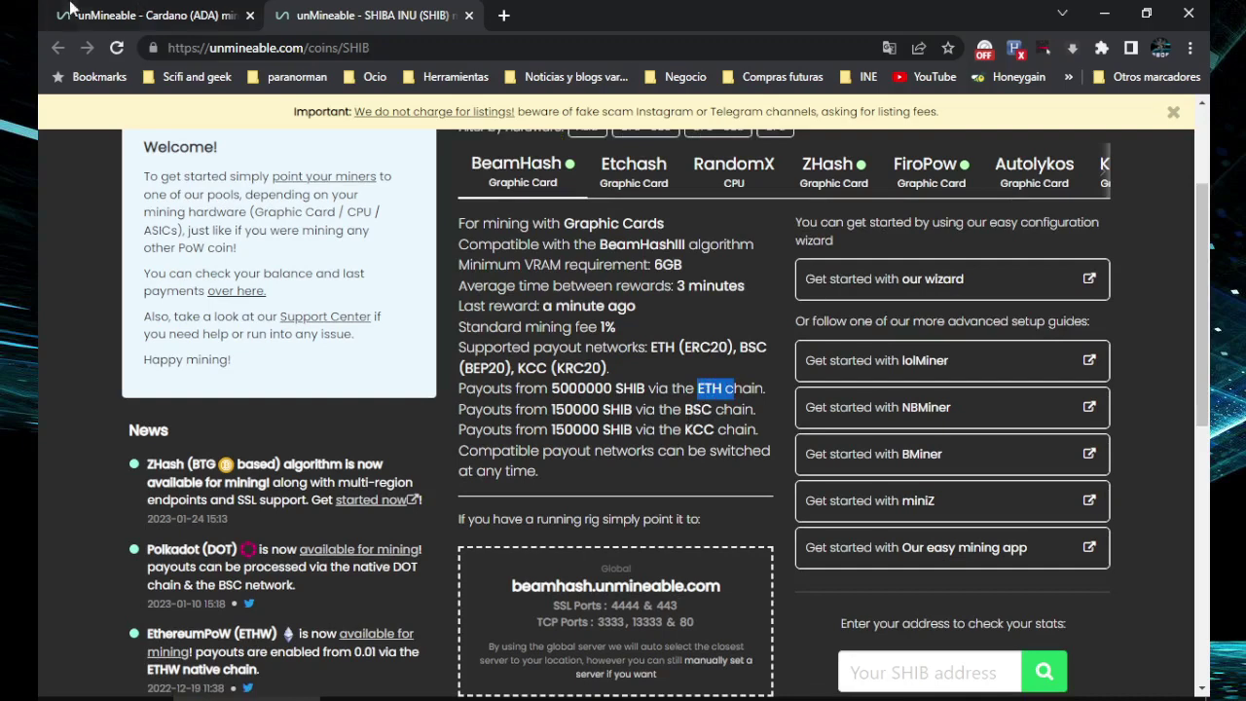
pyautogui.hotkey('ctrl', 'shift', 'Tab')
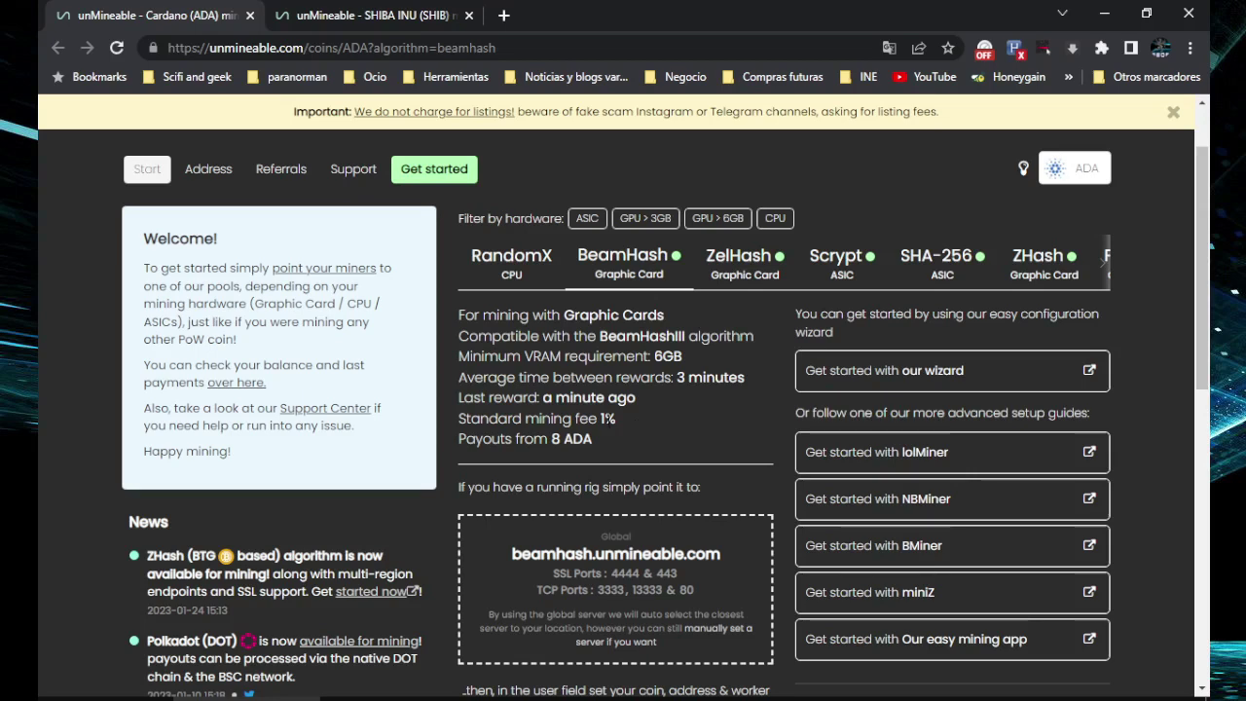
# Step: Open the Binance dashboard in a new browser tab and go to the Fiat y Spot wallet
pyautogui.click(505, 11)
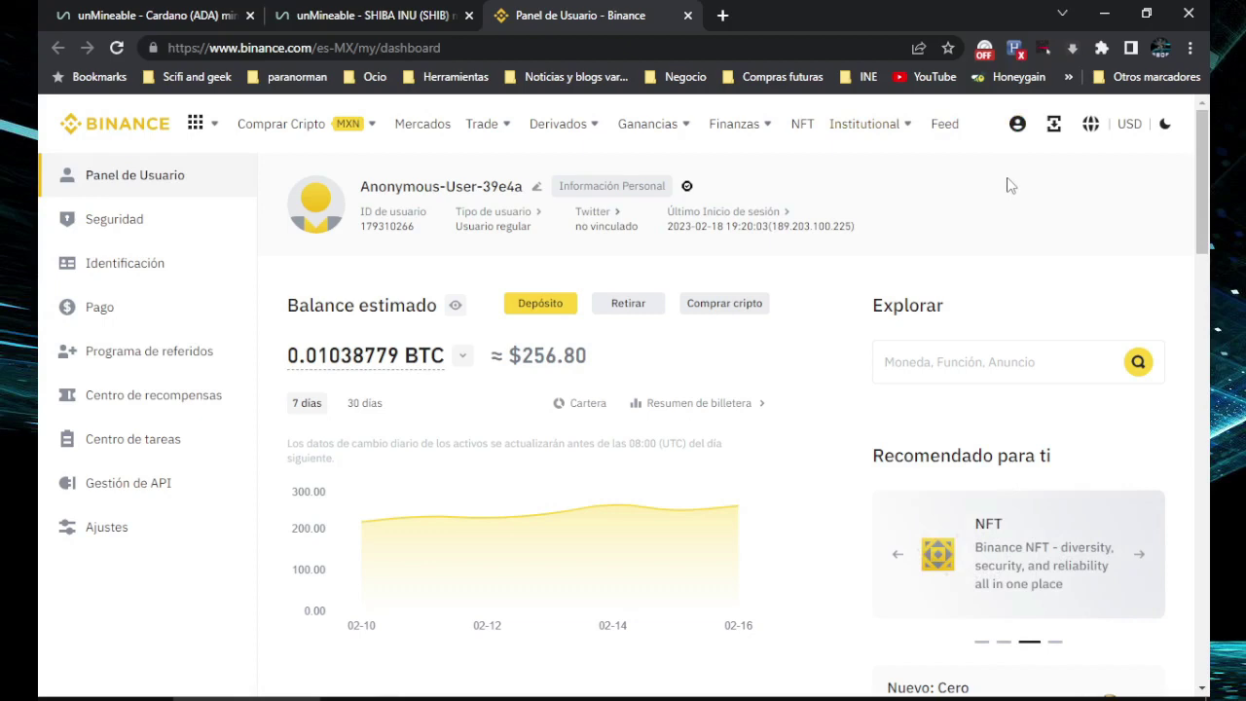
pyautogui.click(1017, 126)
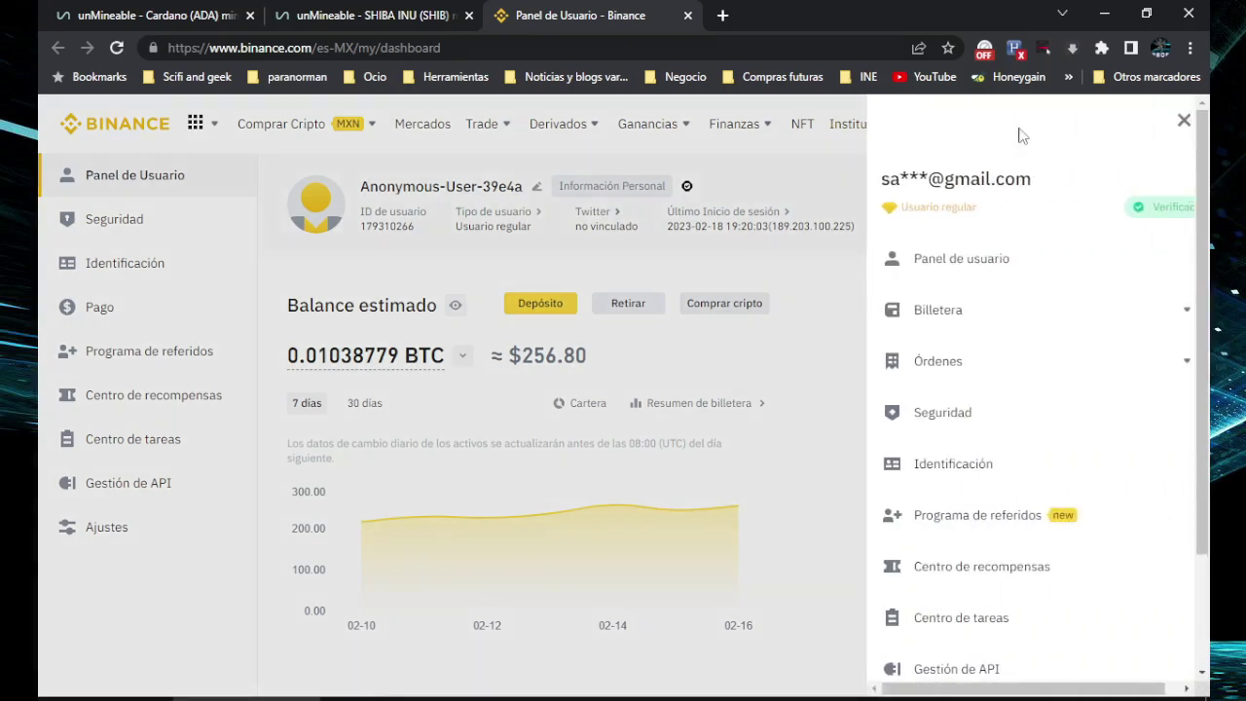
pyautogui.click(966, 321)
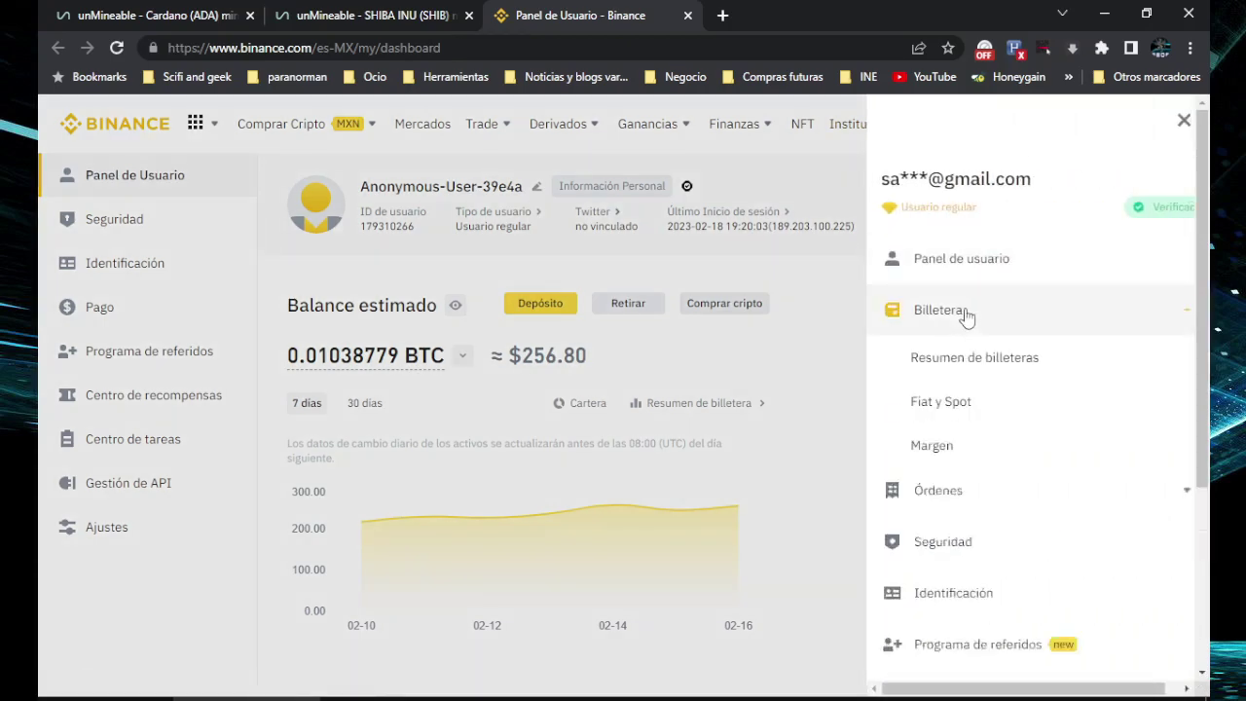
pyautogui.click(976, 408)
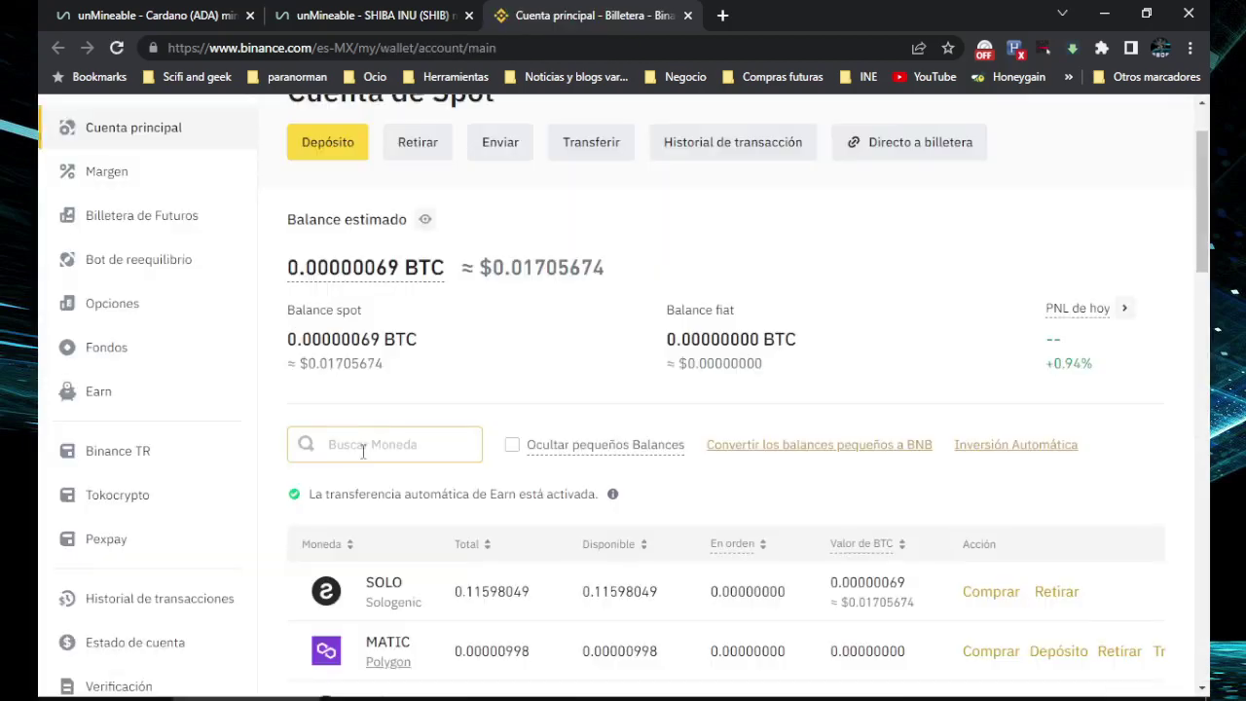
# Step: Search the spot wallet for "cardano" and open the deposit page for ADA
pyautogui.click(365, 444)
pyautogui.write('cardano')
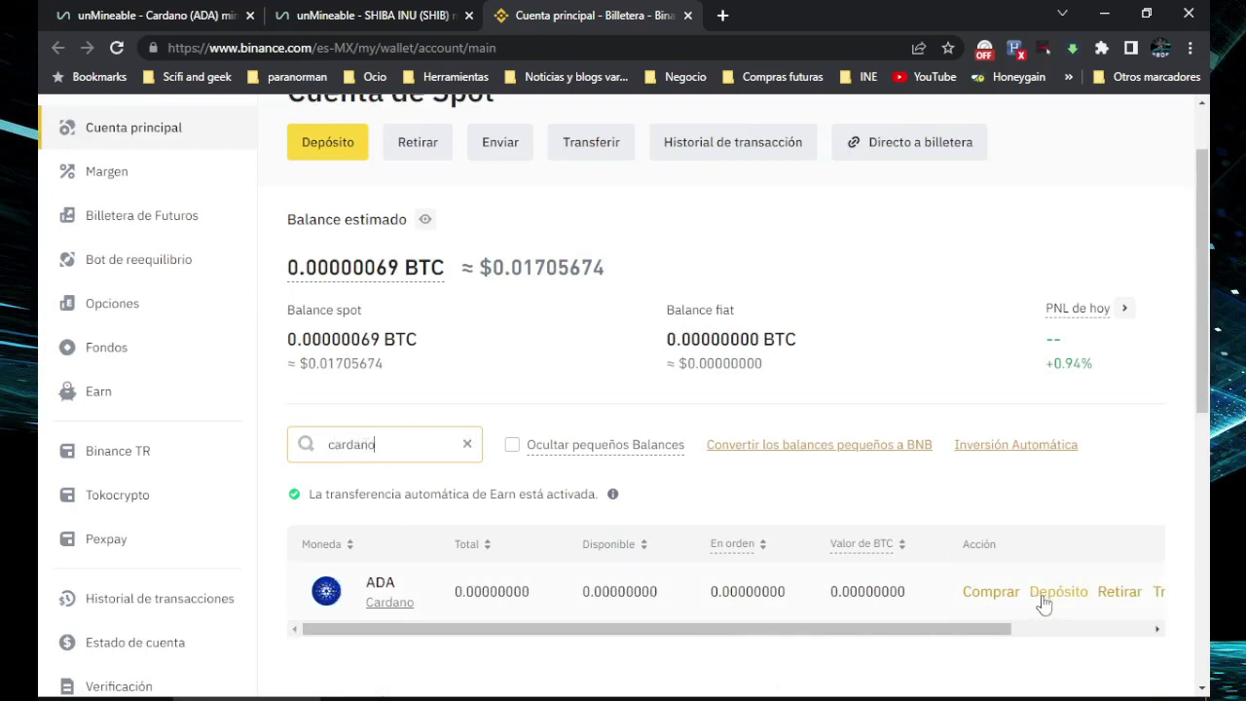
pyautogui.click(1051, 595)
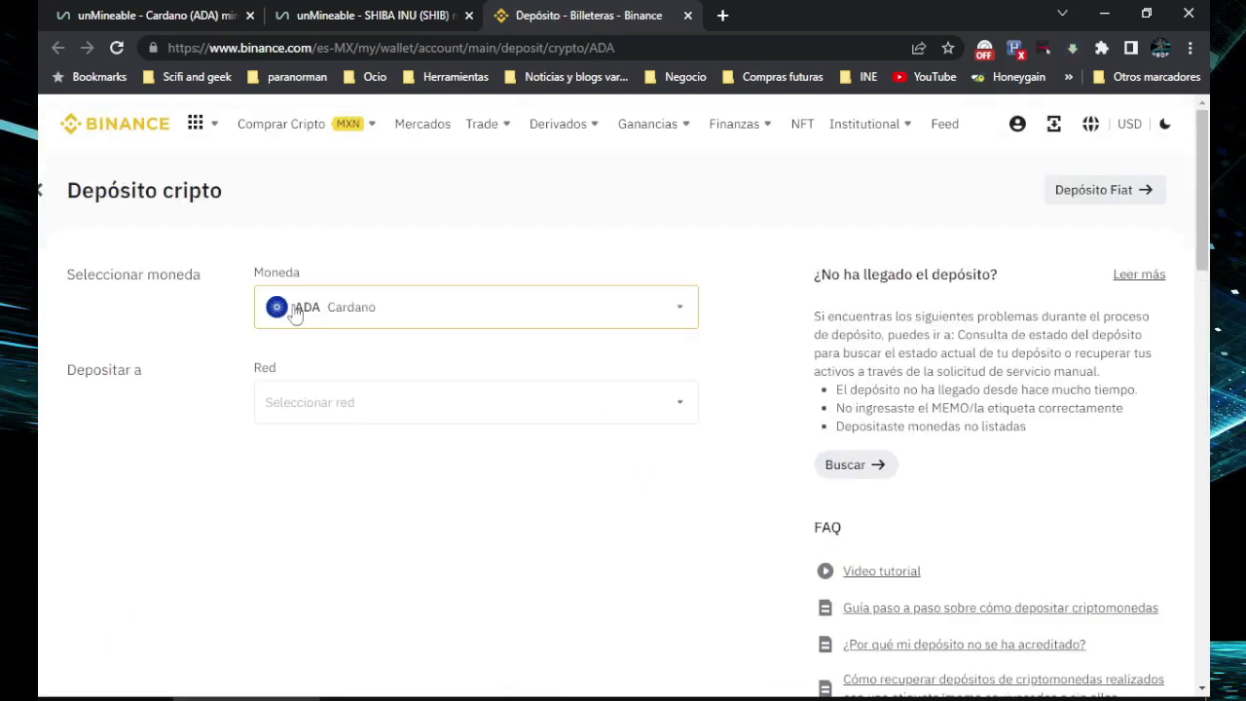
# Step: Choose the ADA Cardano network for the deposit and copy the generated deposit address
pyautogui.click(682, 413)
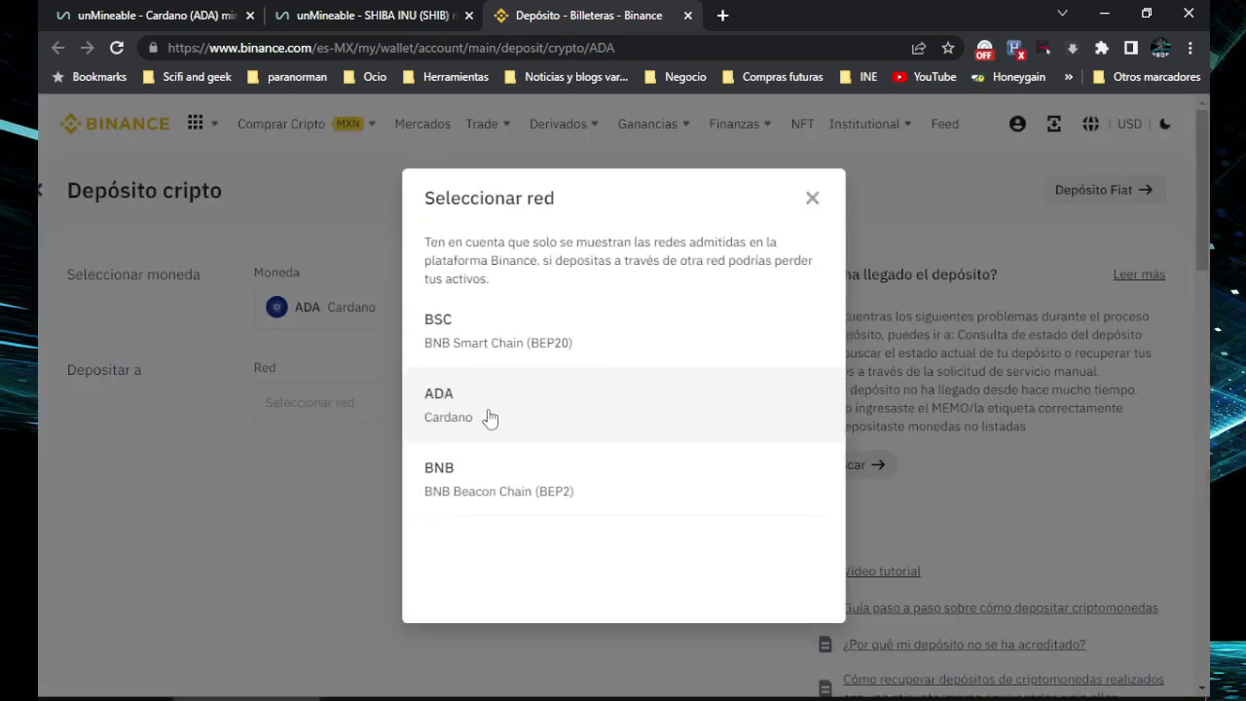
pyautogui.click(180, 14)
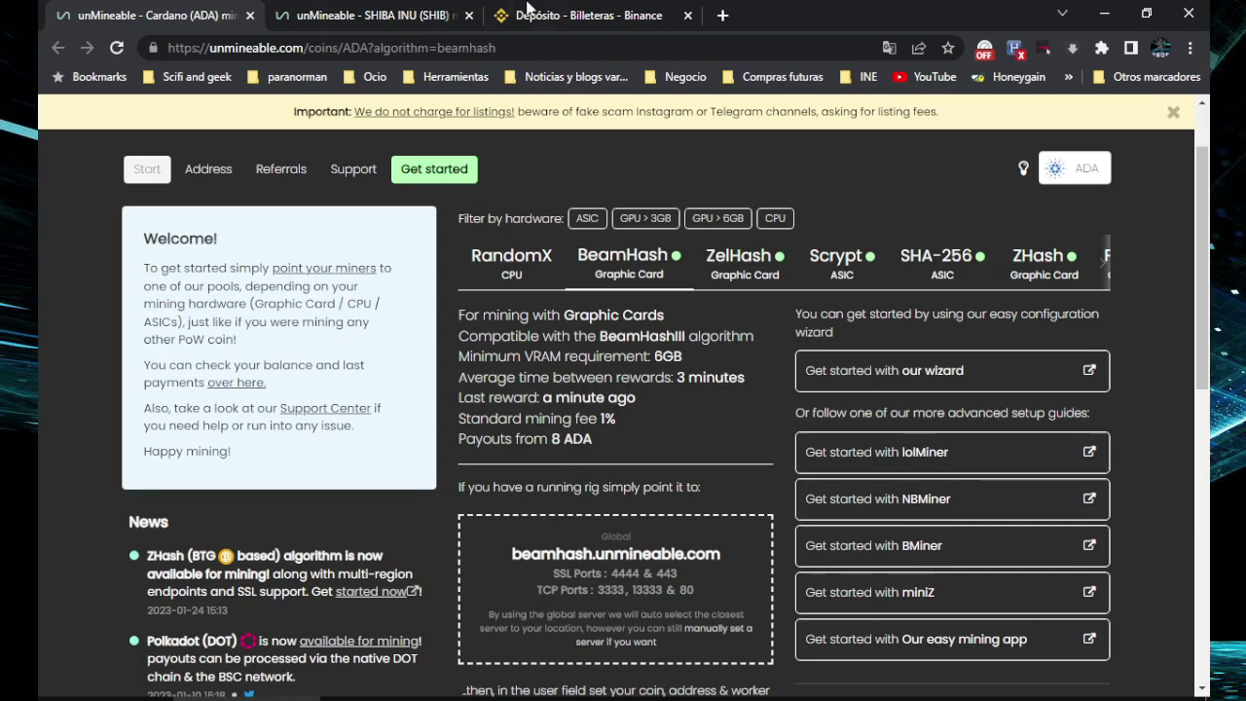
pyautogui.click(527, 12)
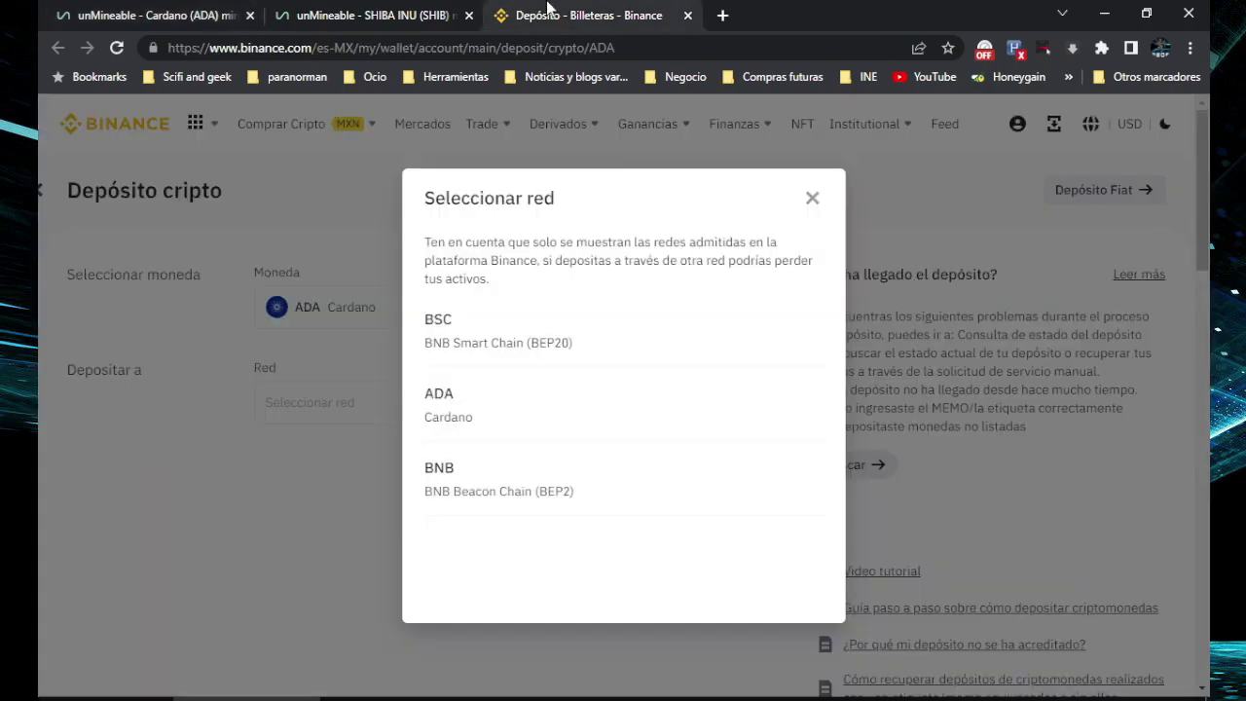
pyautogui.click(469, 416)
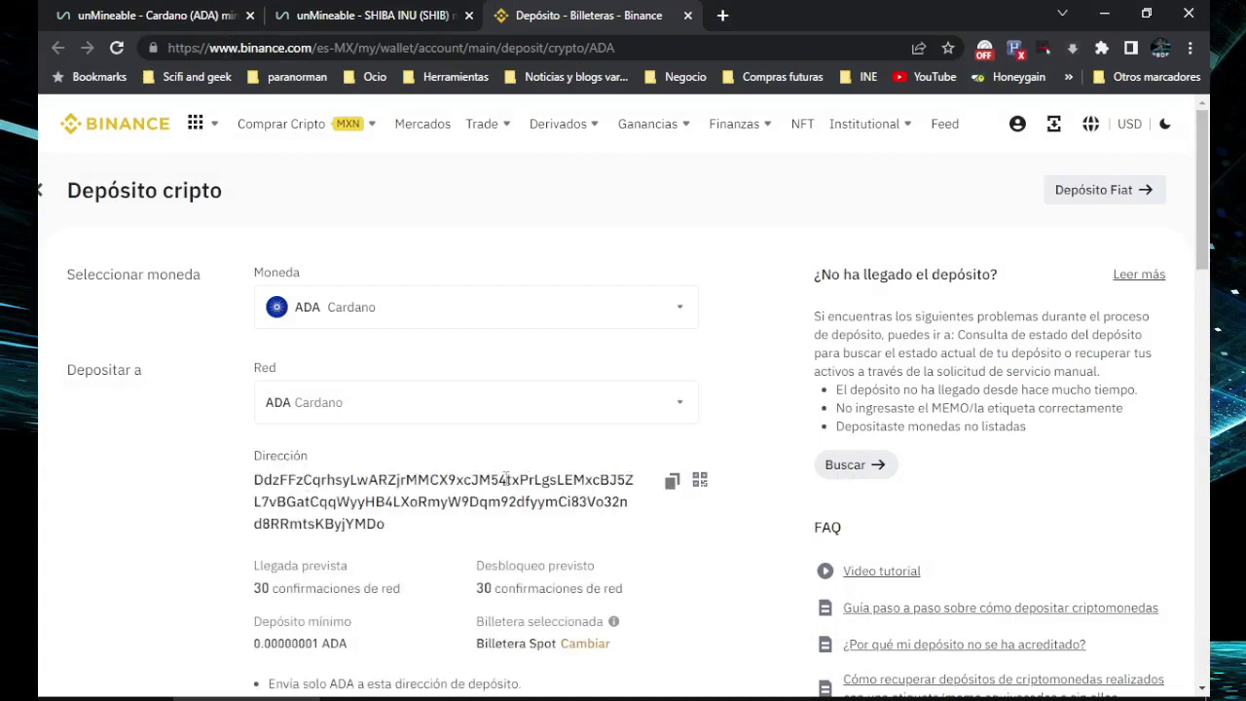
pyautogui.click(671, 482)
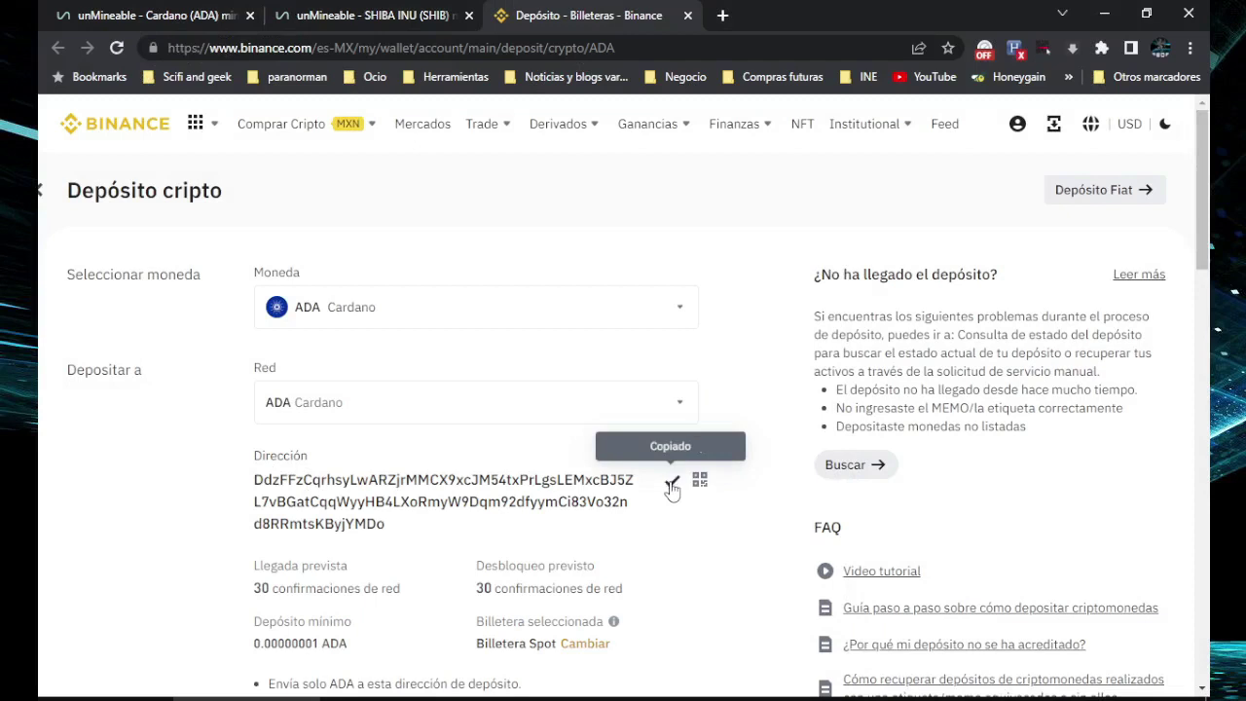
# Step: Switch to the untitled Notepad note and paste the Cardano deposit address below the existing address
pyautogui.click(525, 693)
pyautogui.click(540, 403)
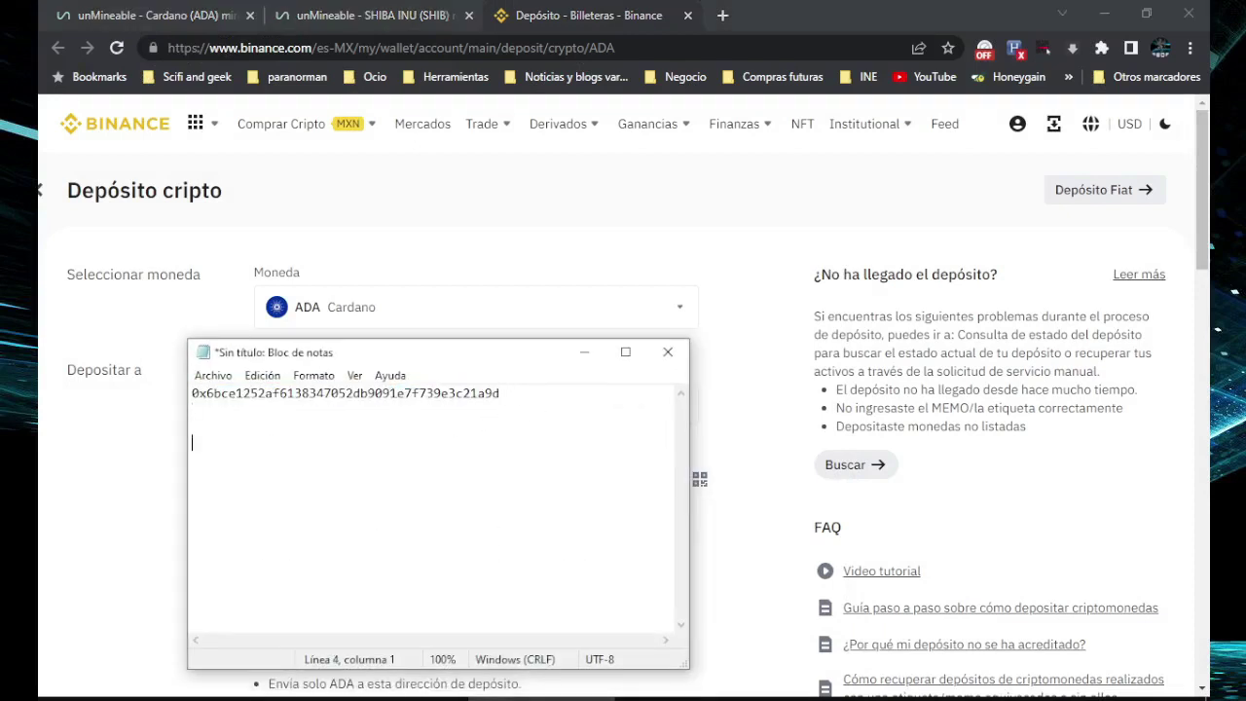
pyautogui.hotkey('ctrl', 'v')
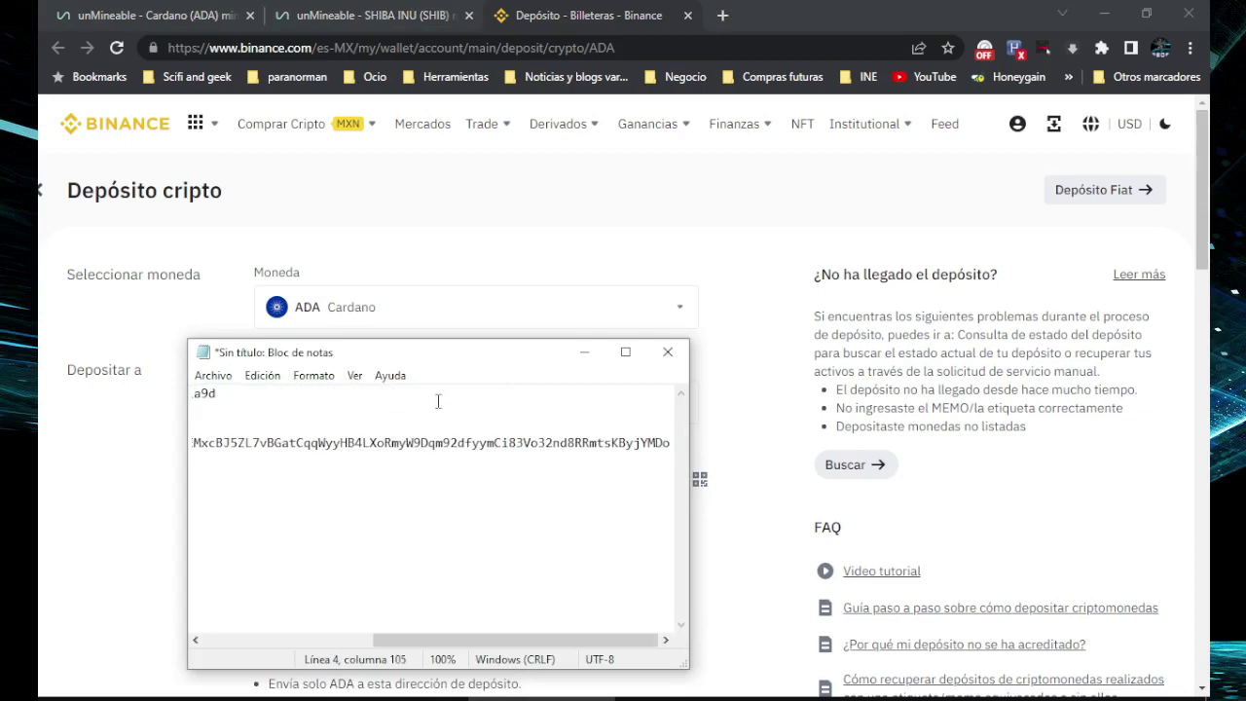
pyautogui.moveTo(588, 640); pyautogui.dragTo(333, 638)
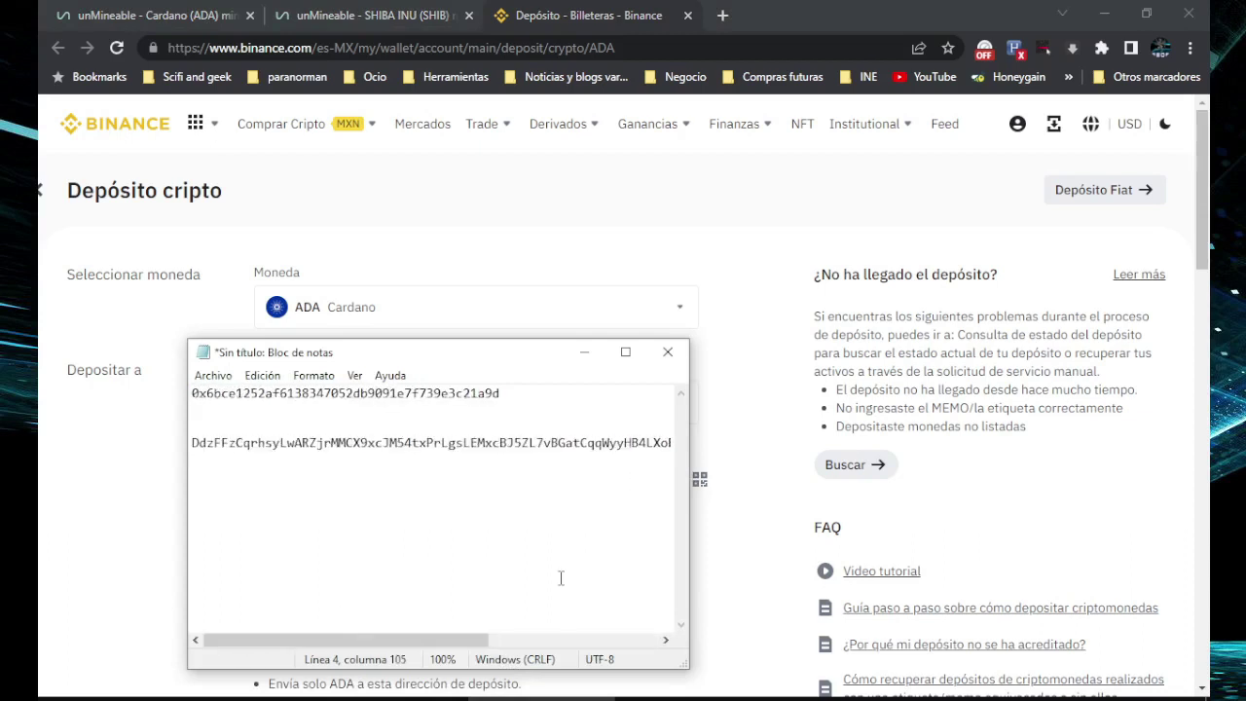
# Step: Return to the browser and close the Binance deposit and unMineable SHIBA INU tabs
pyautogui.click(740, 282)
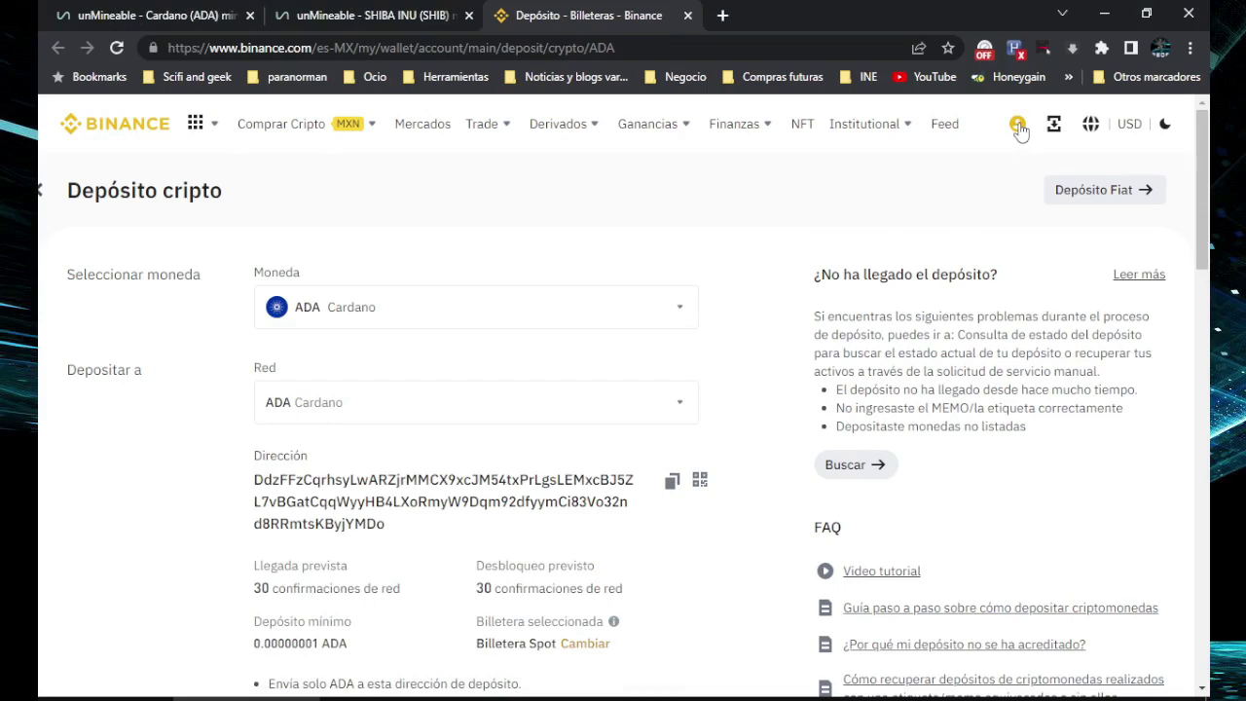
pyautogui.hotkey('ctrl', 'w')
pyautogui.hotkey('ctrl', 'w')
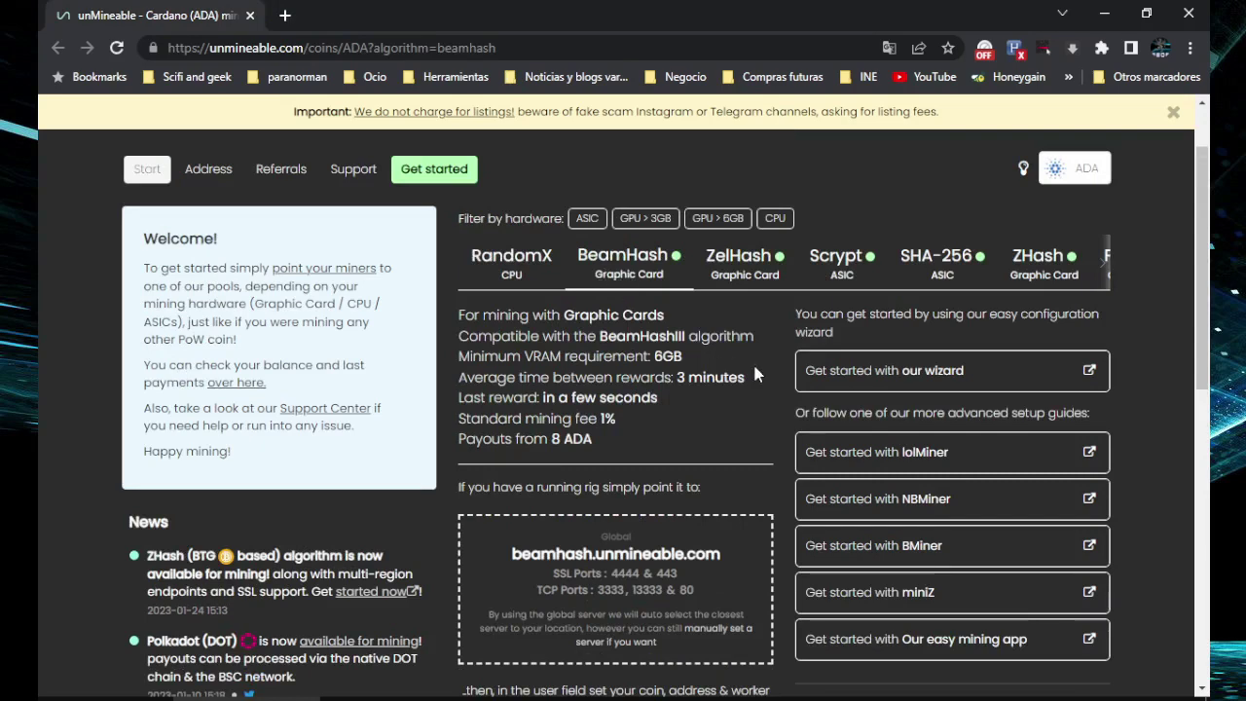
# Step: Open the lolMiner setup guide from the Cardano BeamHash page and follow its link to the GitHub releases
pyautogui.scroll(-2, 752, 361)
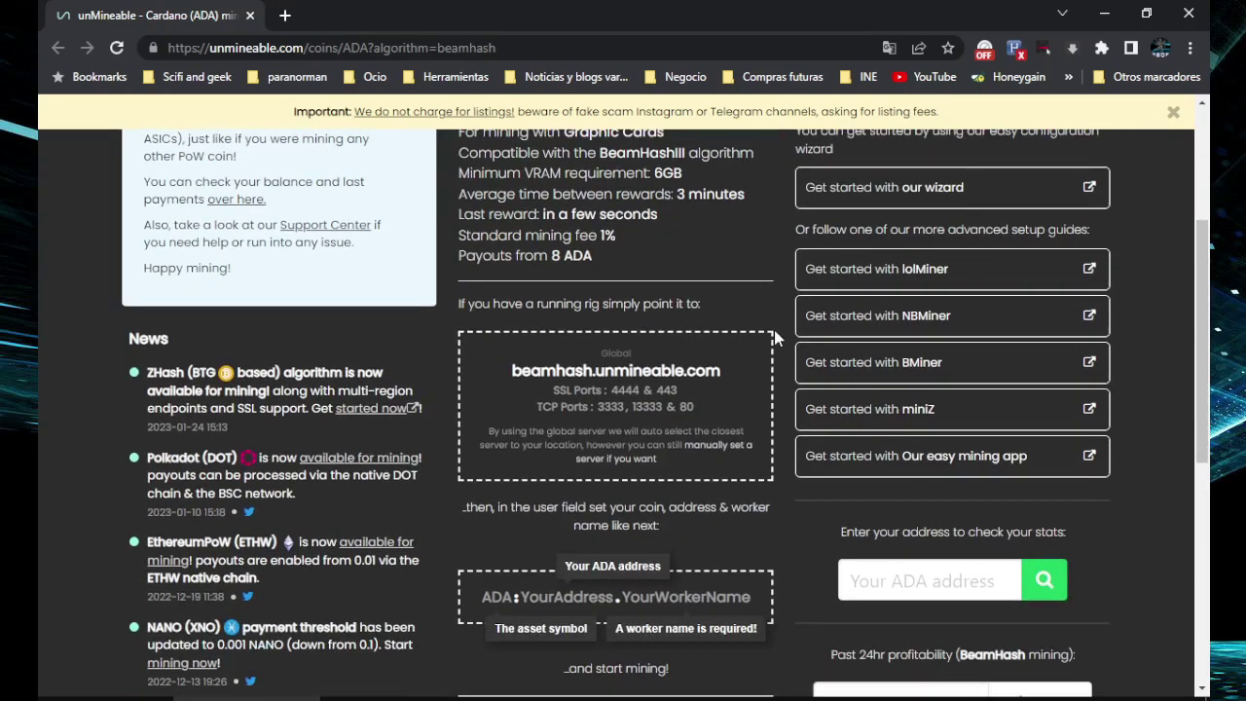
pyautogui.click(929, 277)
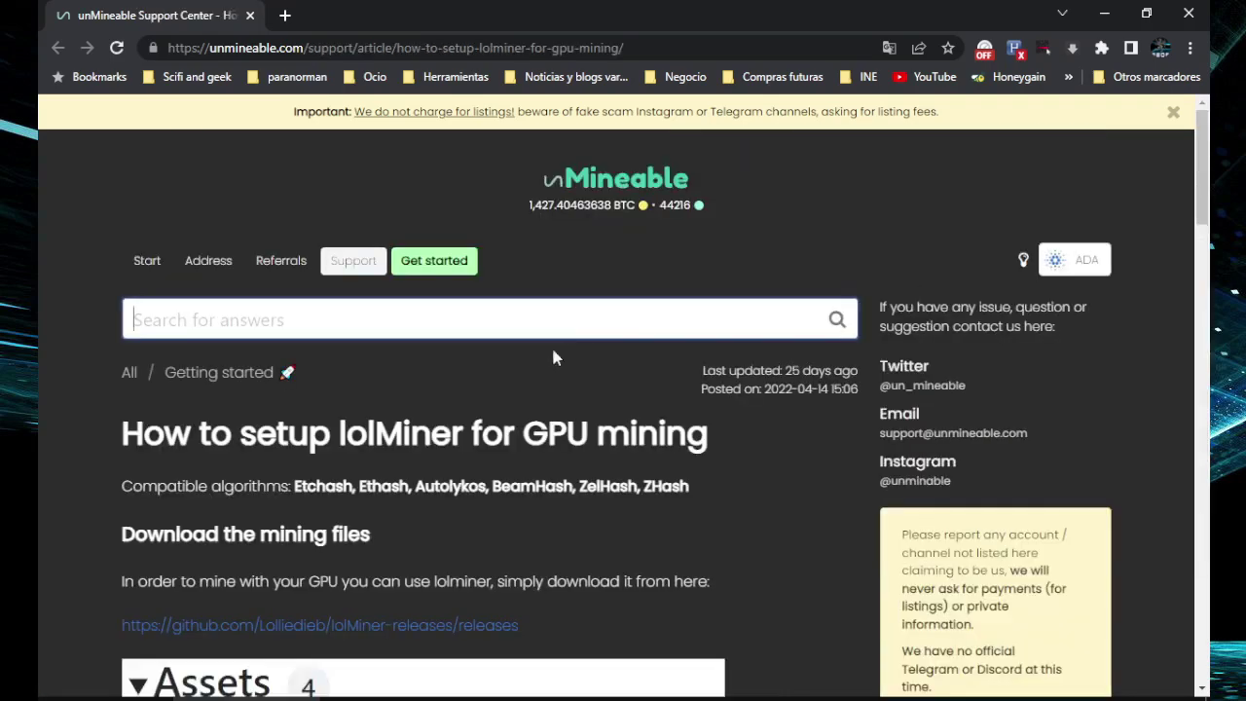
pyautogui.scroll(-2, 352, 396)
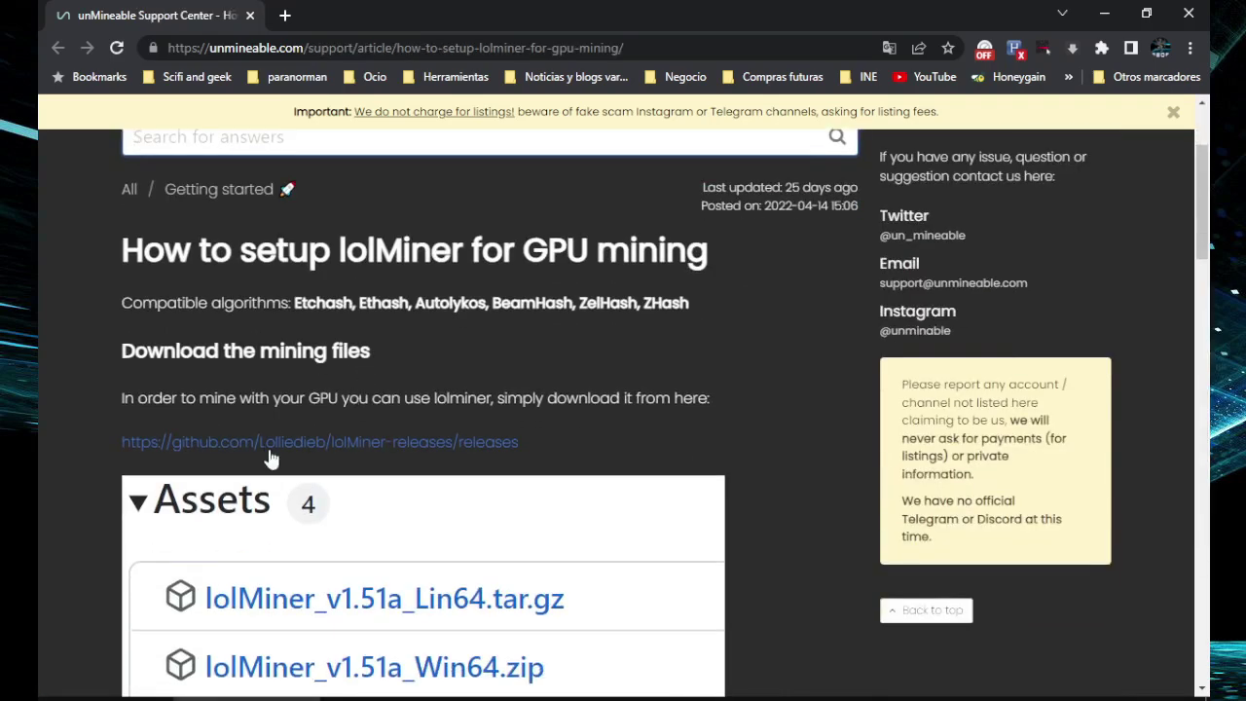
pyautogui.click(310, 446)
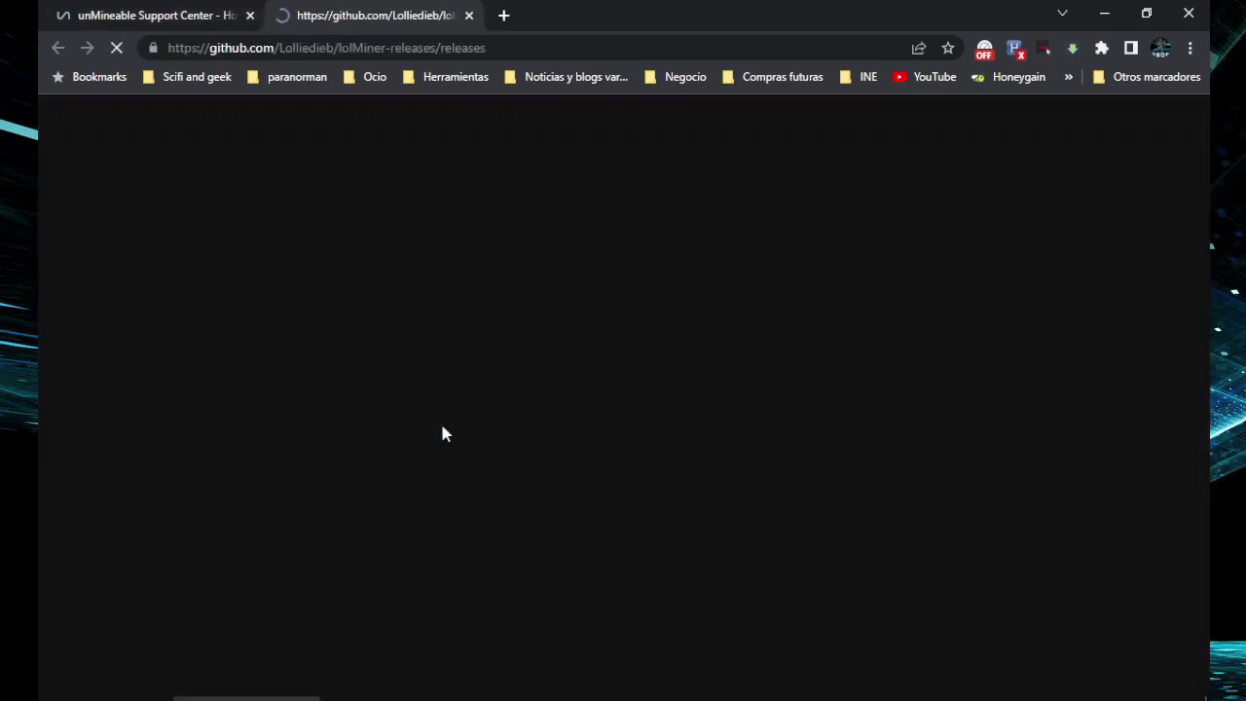
# Step: Download lolMiner_v1.67_Win64.zip from the lolMiner 1.67 release assets and save it to the Escritorio folder
pyautogui.scroll(-6, 480, 315)
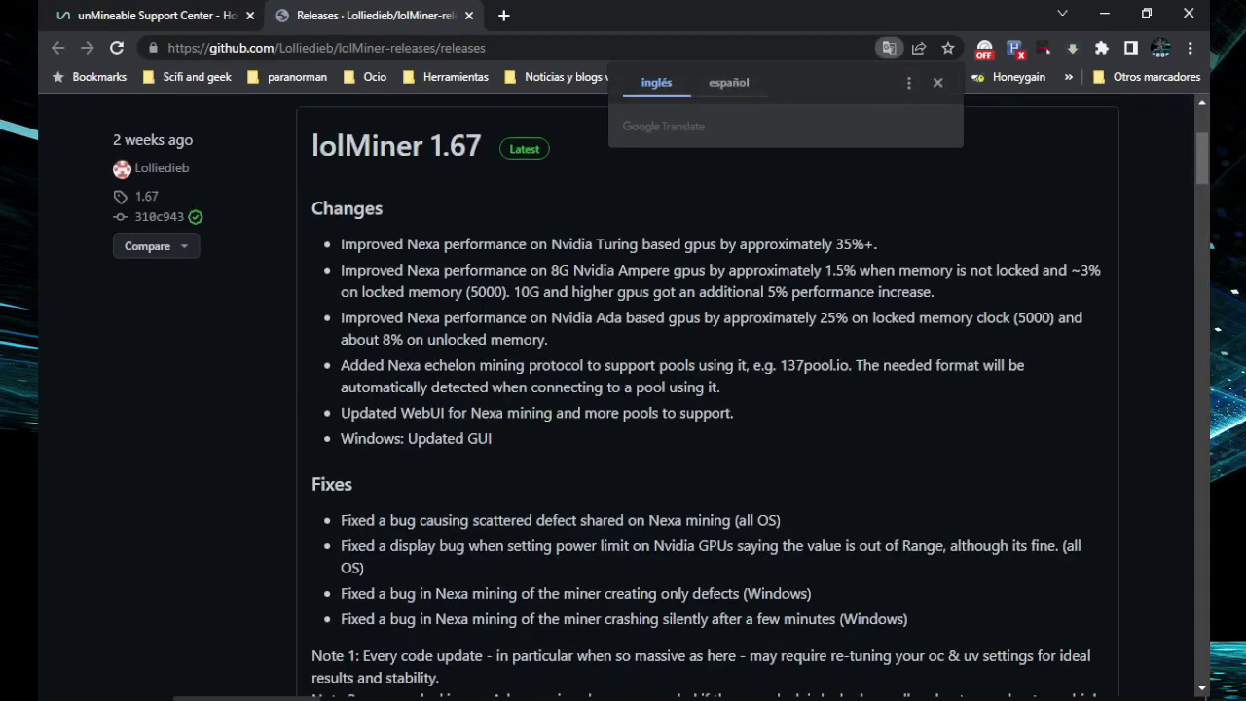
pyautogui.scroll(-3, 483, 323)
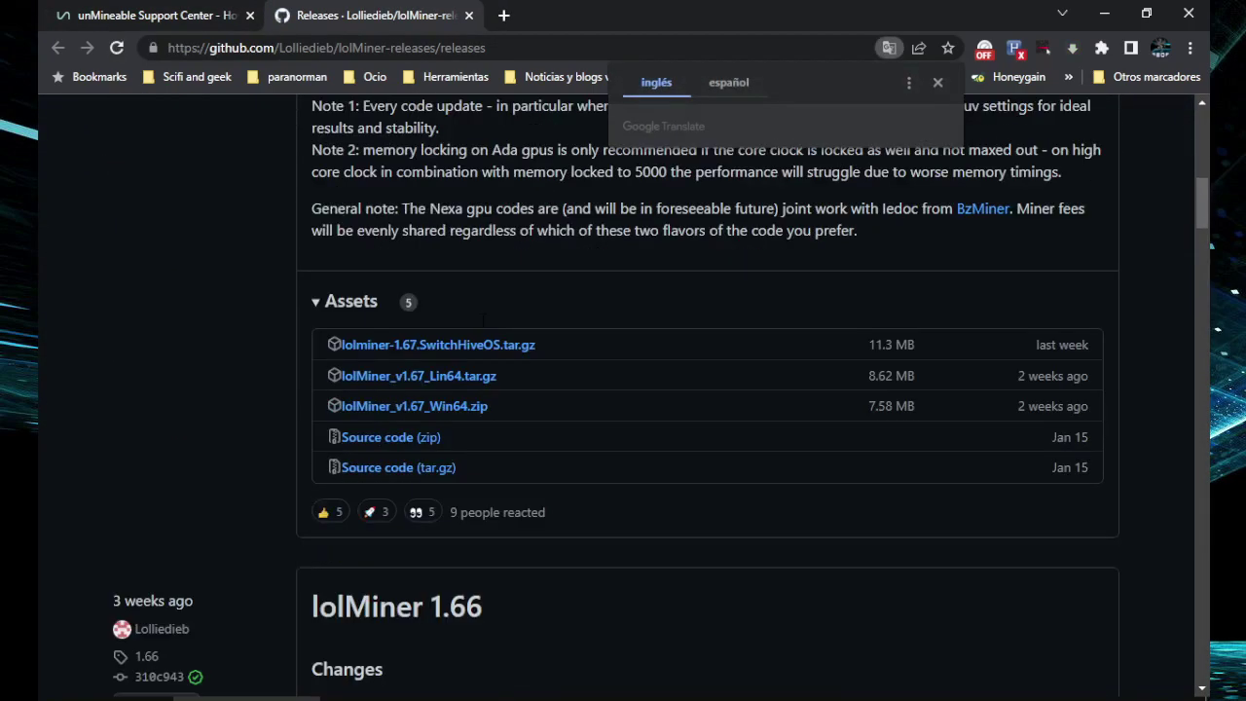
pyautogui.click(472, 409)
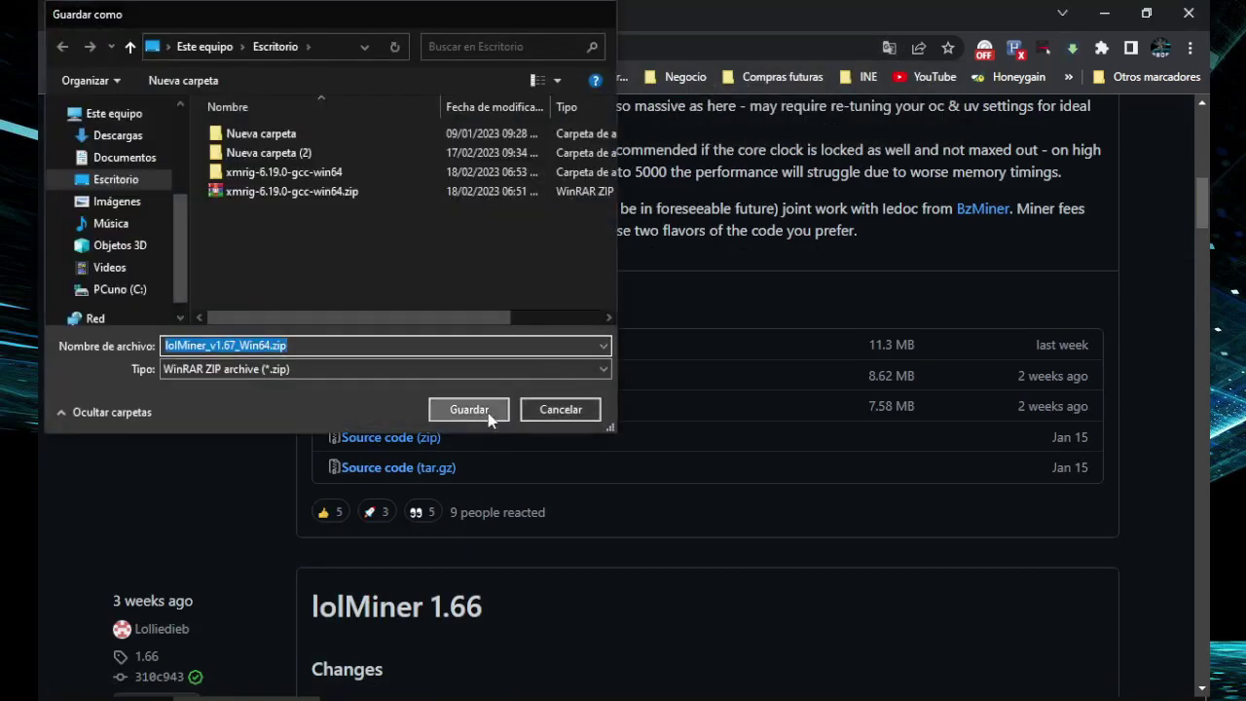
pyautogui.click(487, 413)
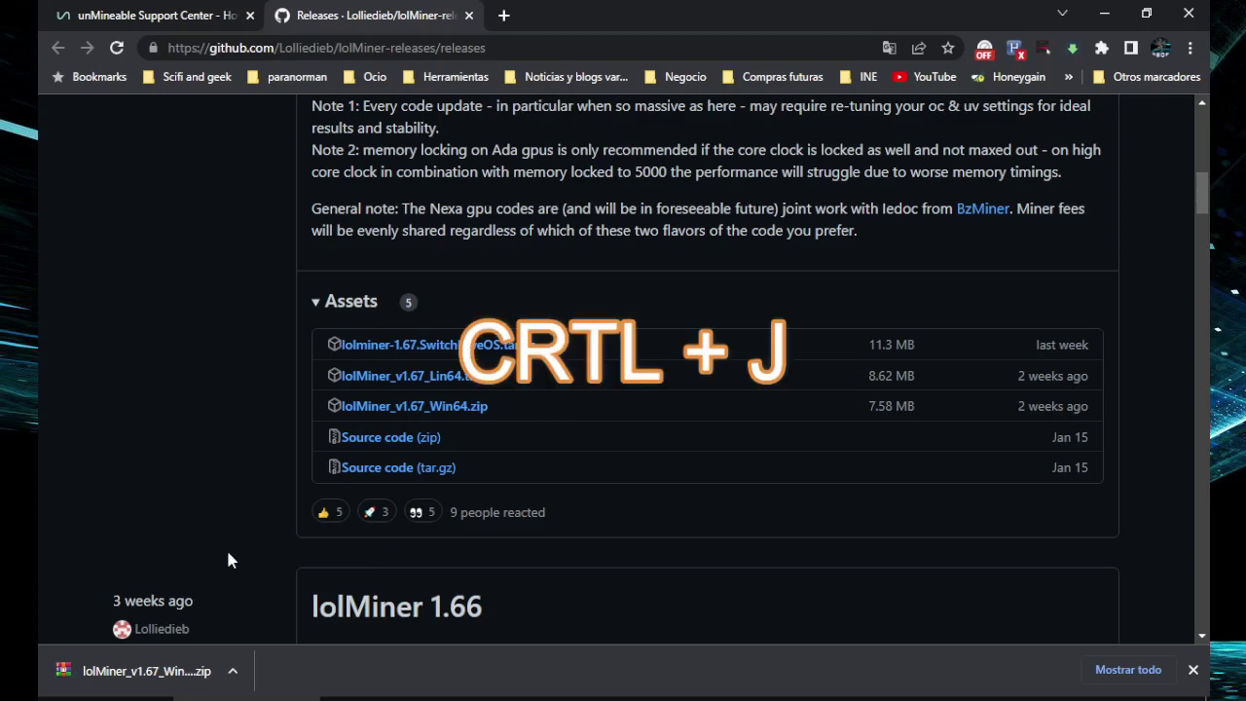
# Step: Locate the lolMiner archive's folder through the browser downloads, then clear the open windows to show the desktop
pyautogui.hotkey('ctrl', 'j')
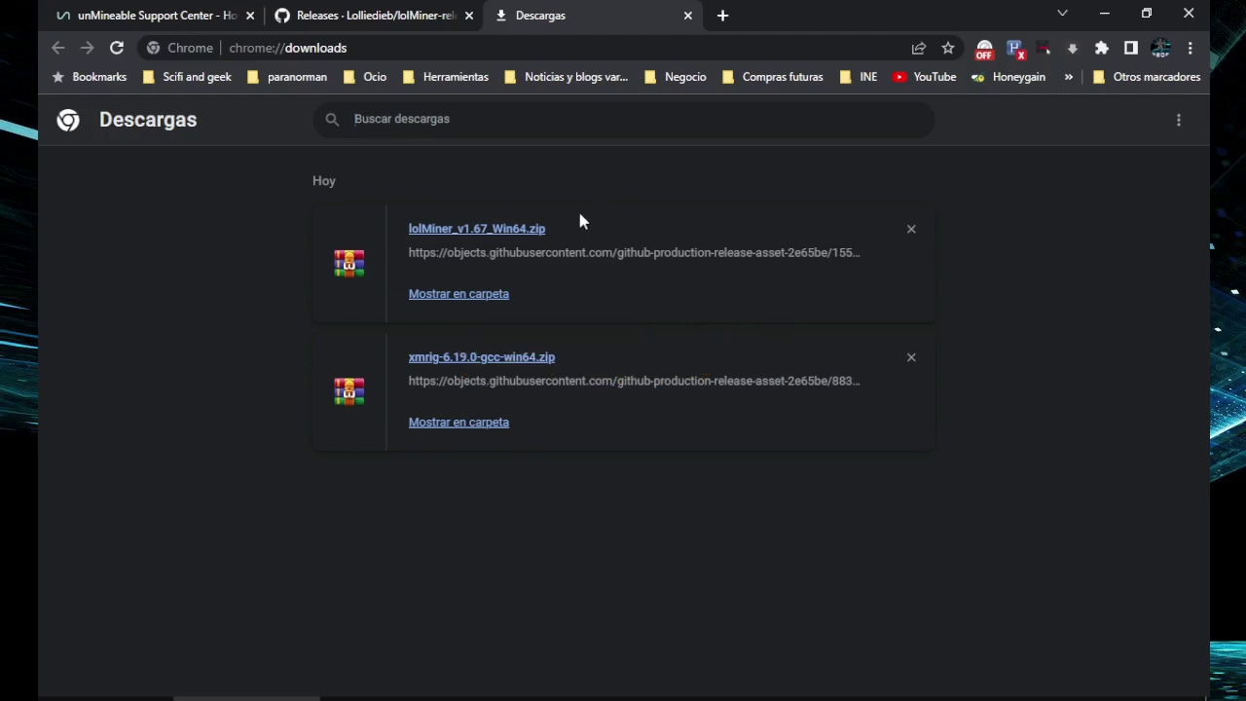
pyautogui.click(455, 293)
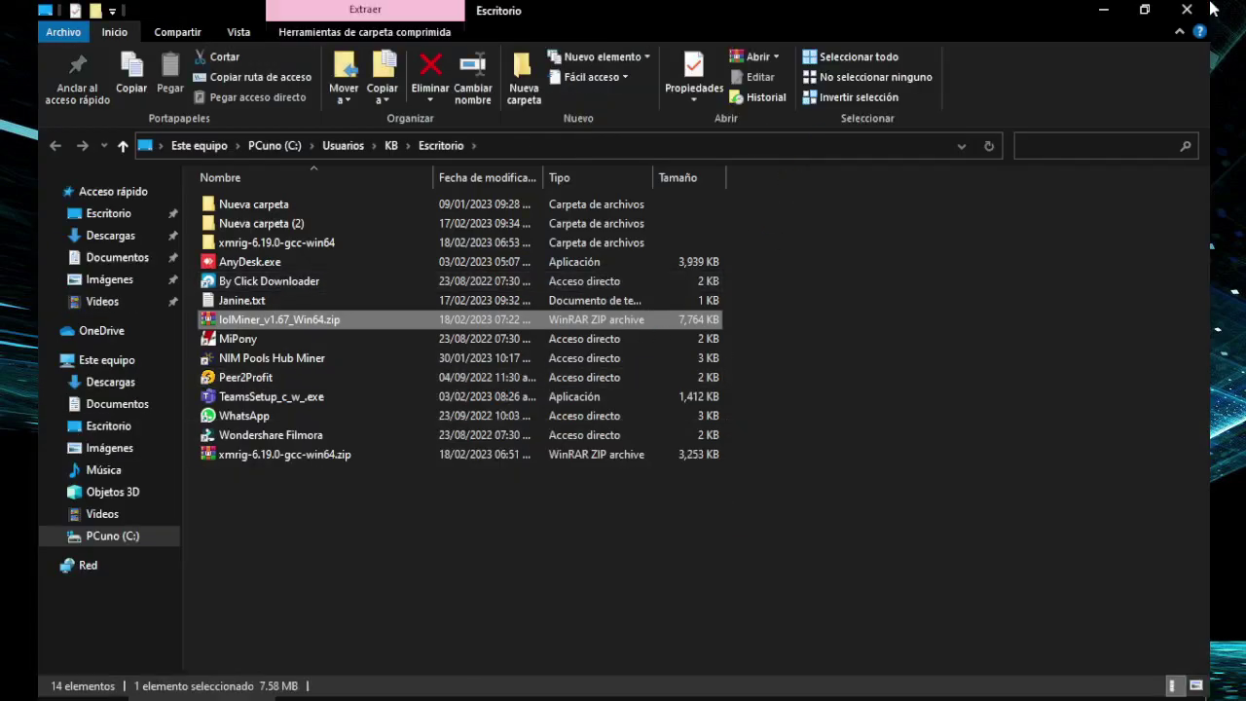
pyautogui.click(1186, 9)
pyautogui.click(1104, 14)
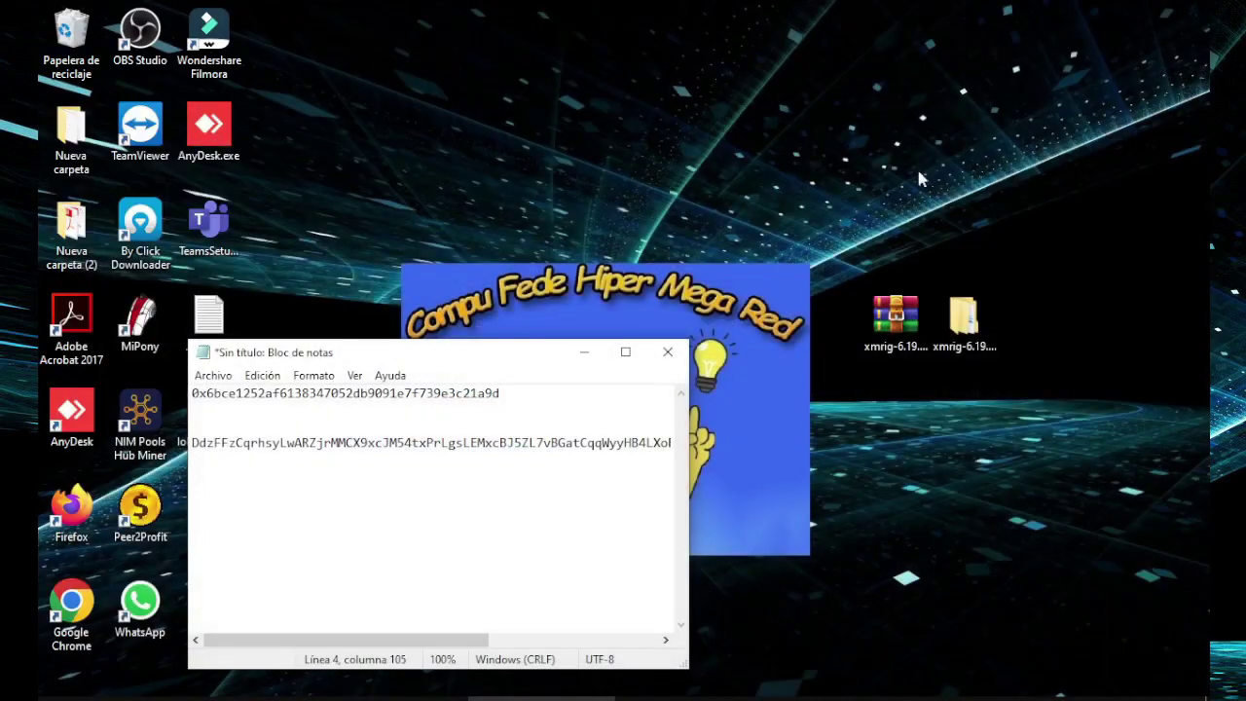
pyautogui.click(585, 361)
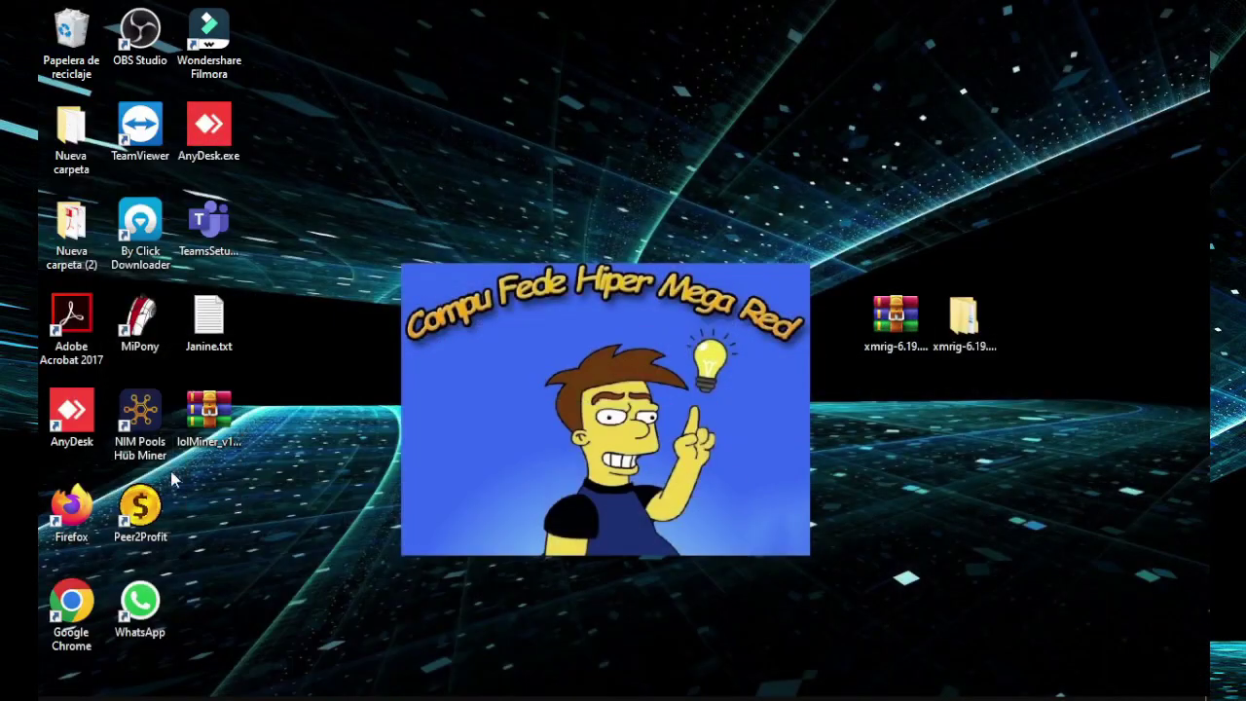
# Step: Delete the xmrig archive and folder from the desktop and move the lolMiner archive into their place
pyautogui.moveTo(219, 428); pyautogui.dragTo(1037, 308)
pyautogui.moveTo(978, 282); pyautogui.dragTo(850, 368)
pyautogui.press('Delete')
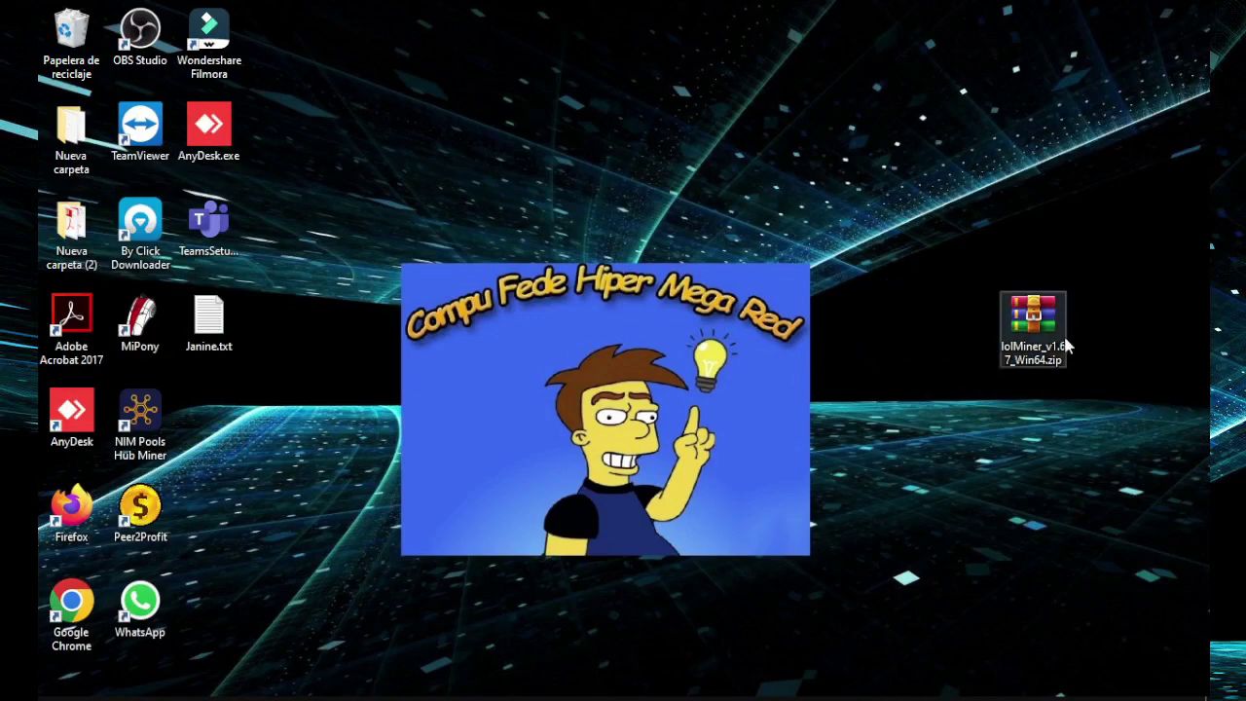
pyautogui.moveTo(1033, 346); pyautogui.dragTo(915, 349)
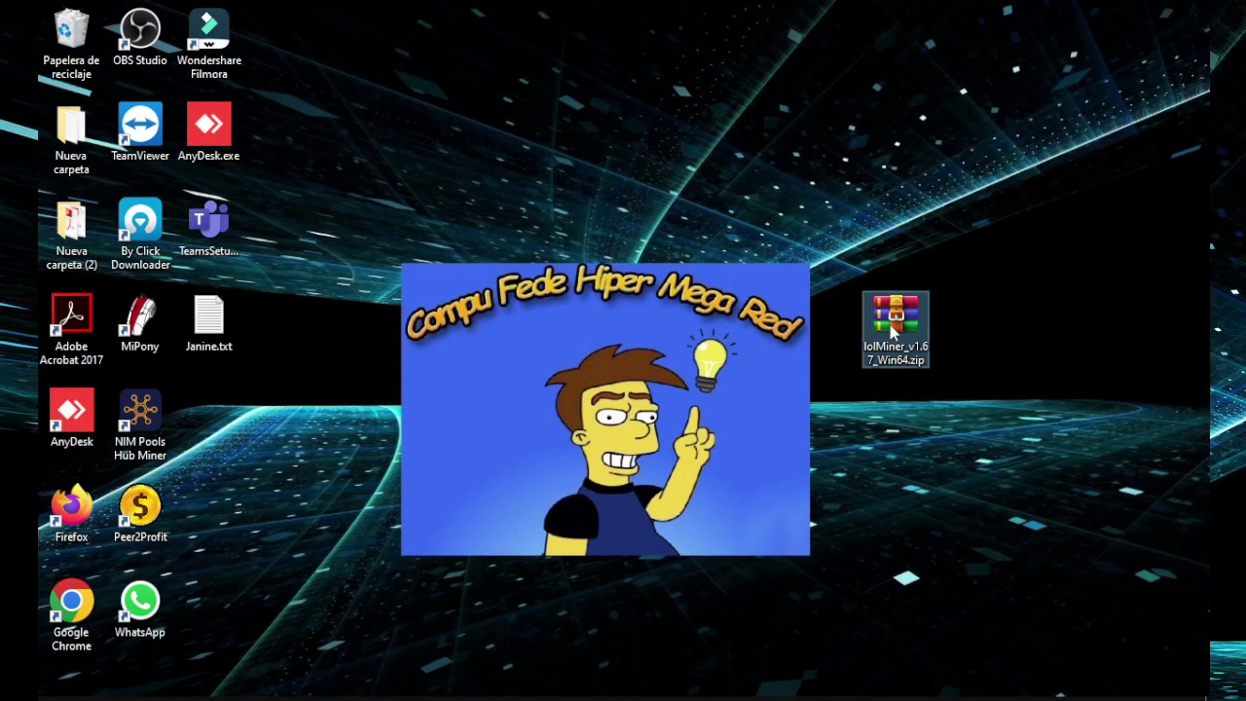
# Step: Extract the lolMiner archive to its own lolMiner_v1.67_Win64 folder and place that folder beside the archive
pyautogui.rightClick(889, 325)
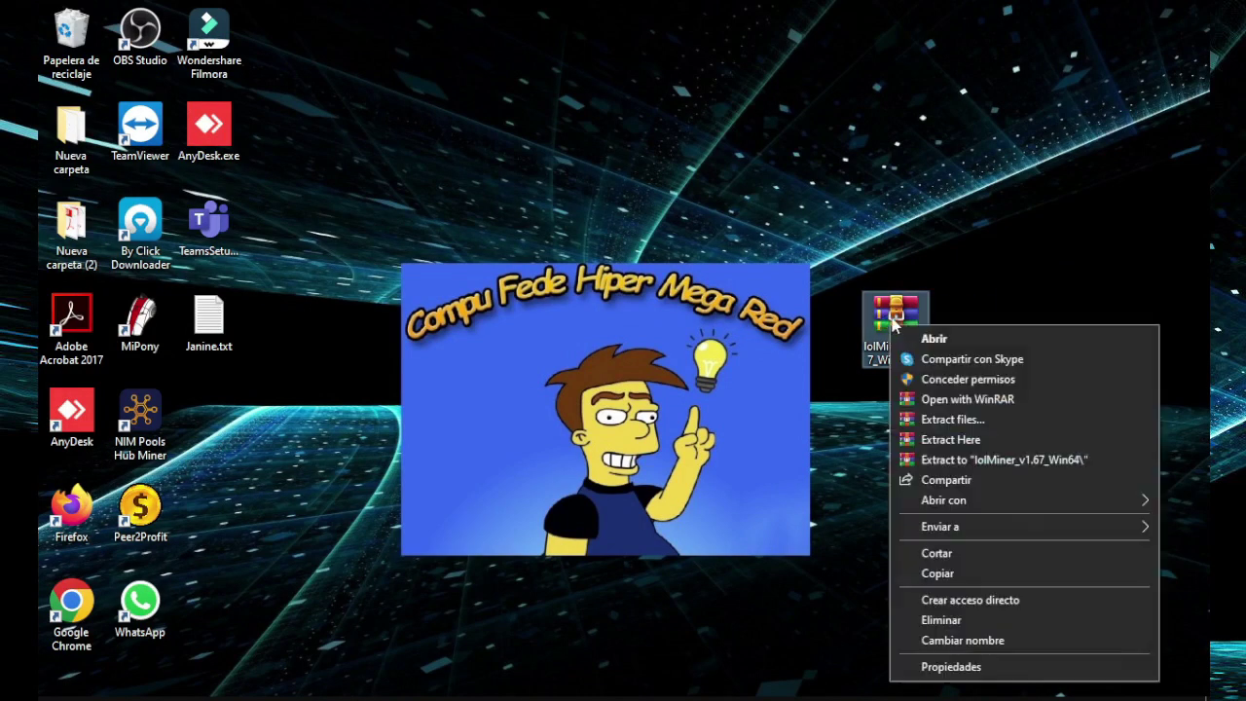
pyautogui.click(1019, 460)
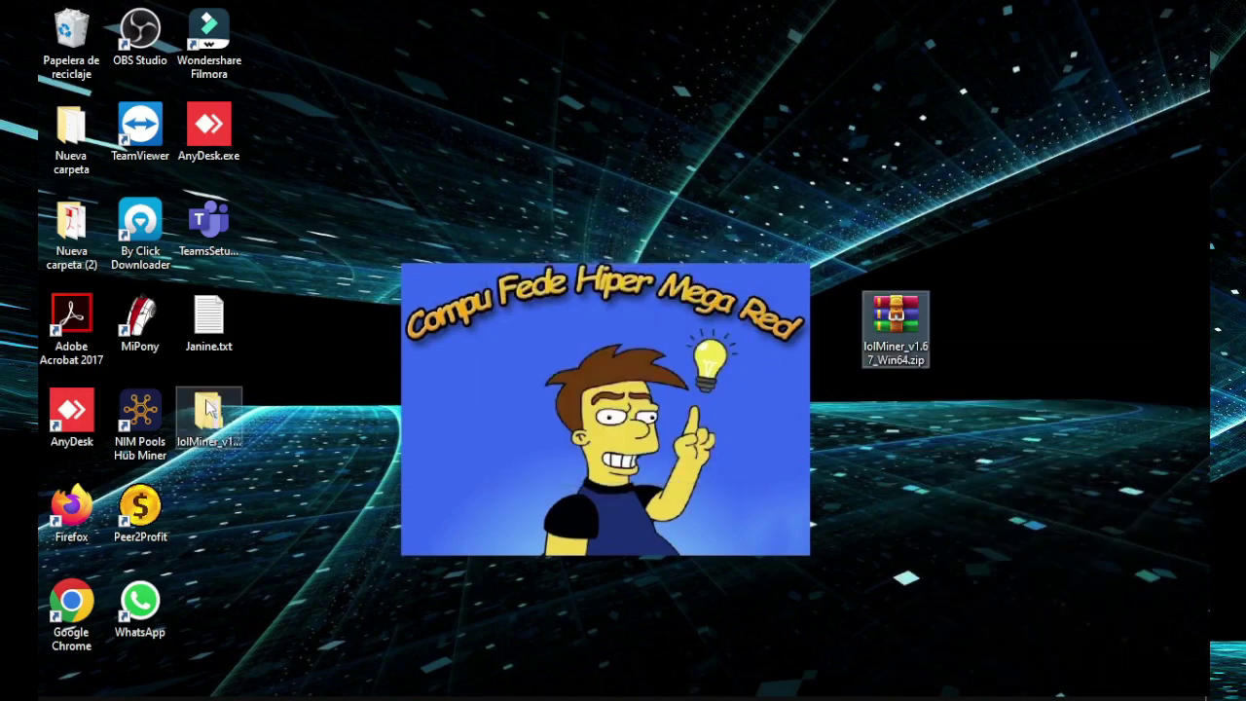
pyautogui.moveTo(208, 416); pyautogui.dragTo(987, 314)
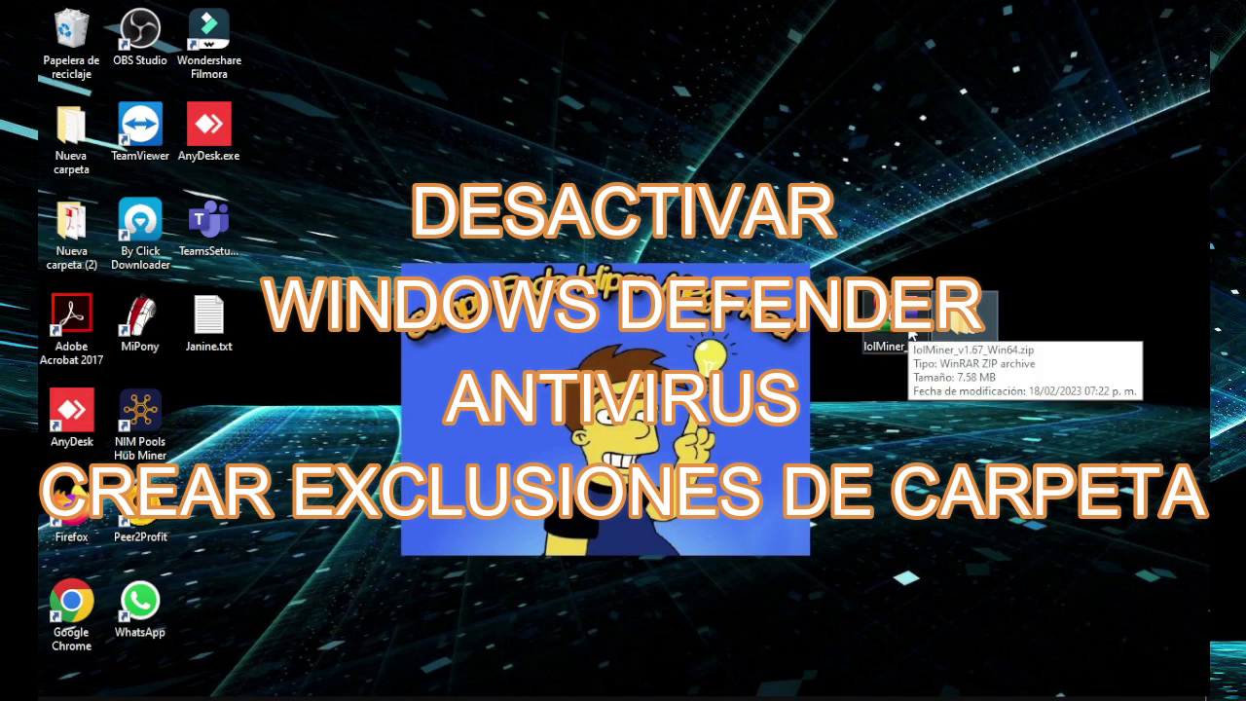
# Step: Set lolMiner.exe in the extracted folder's 1.67 subfolder to run as administrator
pyautogui.doubleClick(978, 320)
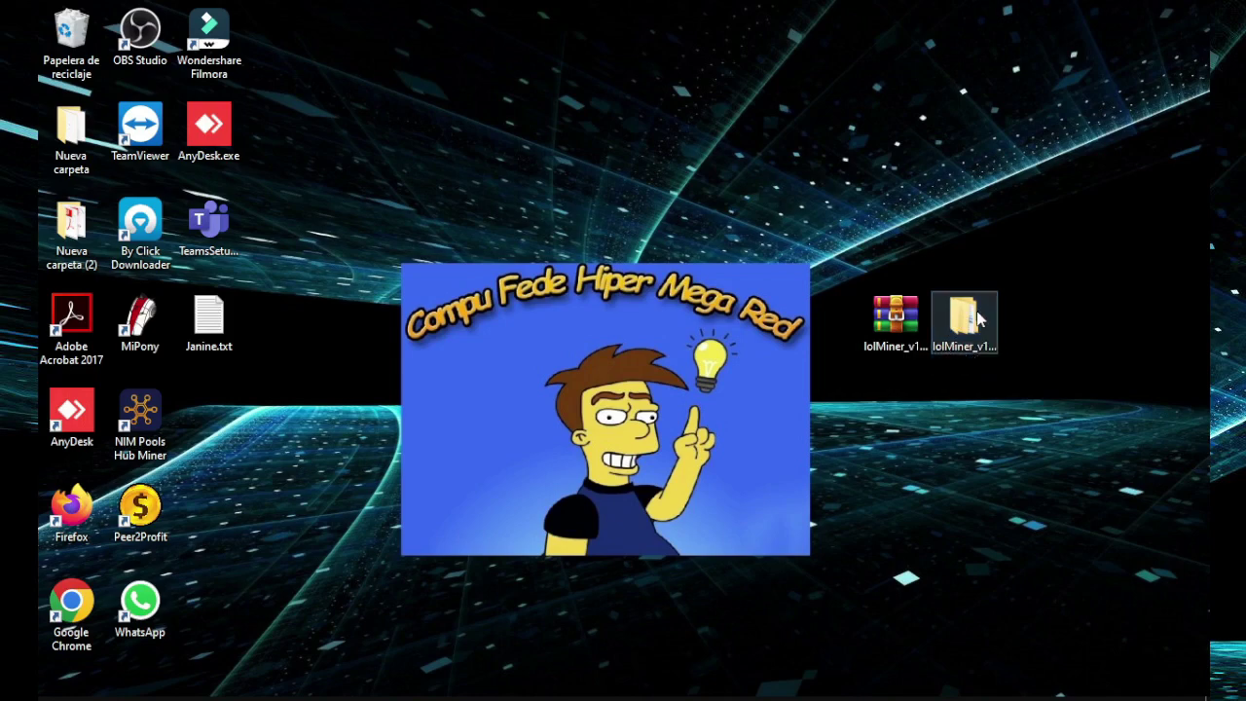
pyautogui.doubleClick(230, 203)
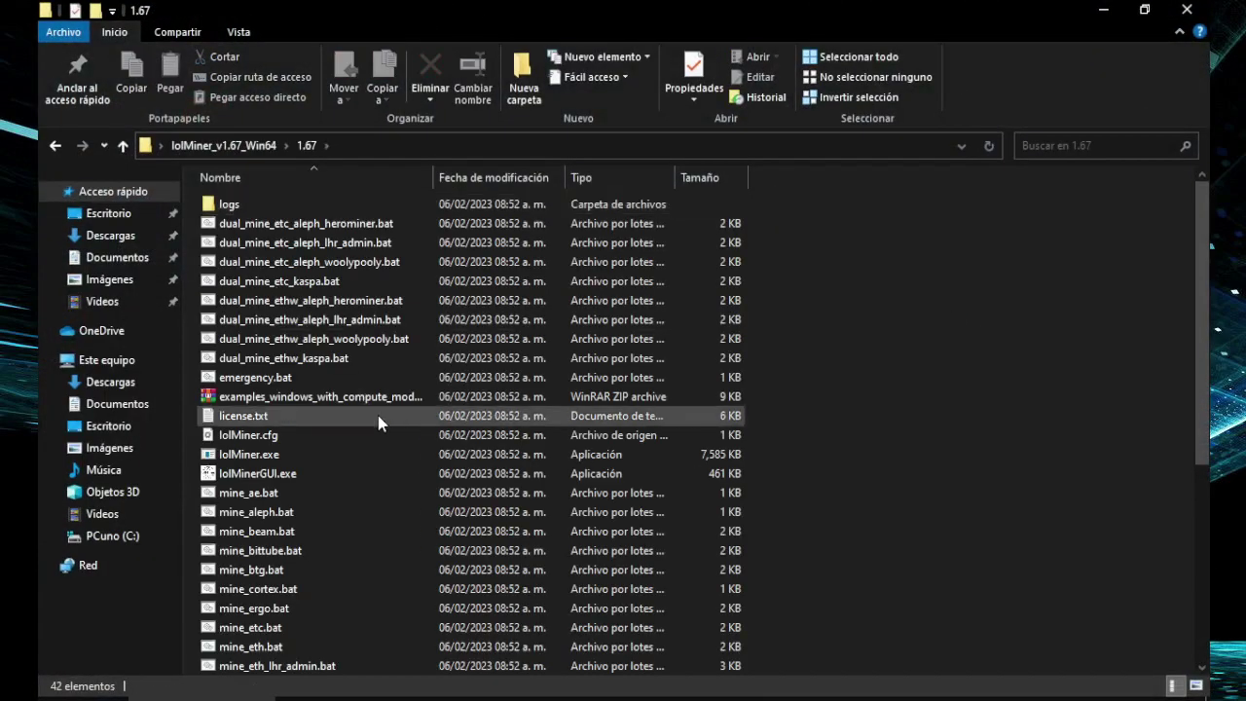
pyautogui.click(268, 456)
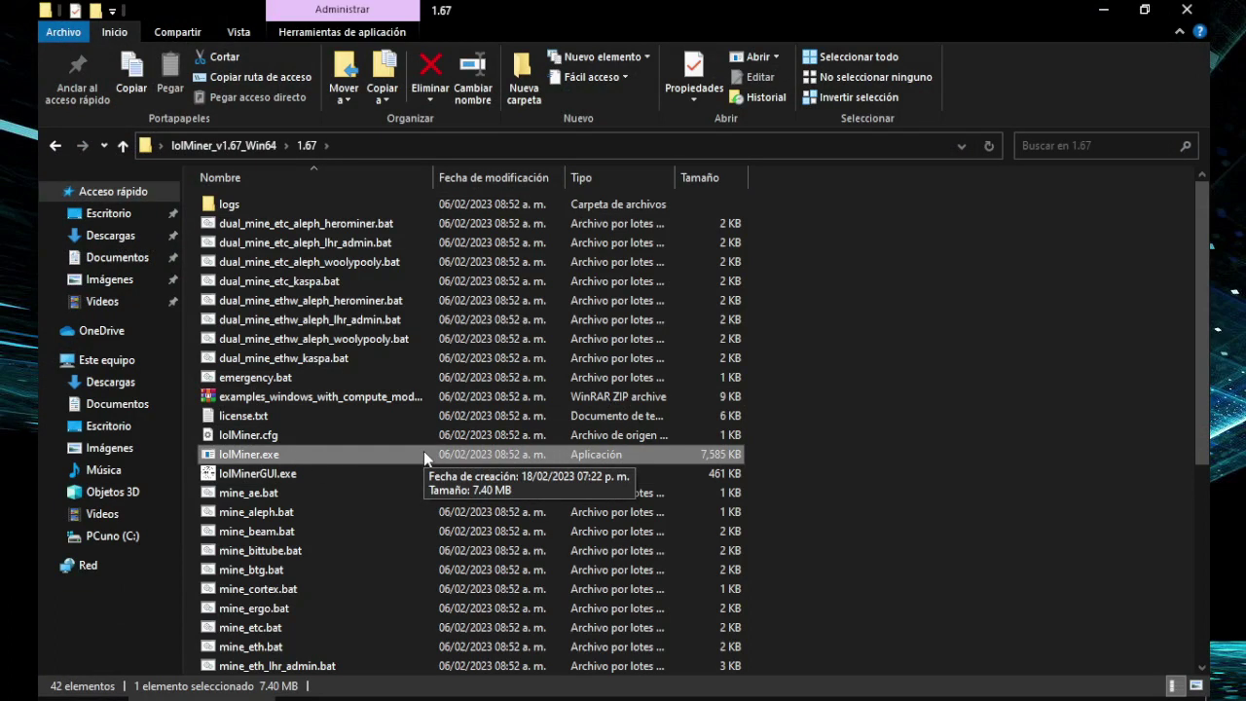
pyautogui.rightClick(248, 458)
pyautogui.click(331, 685)
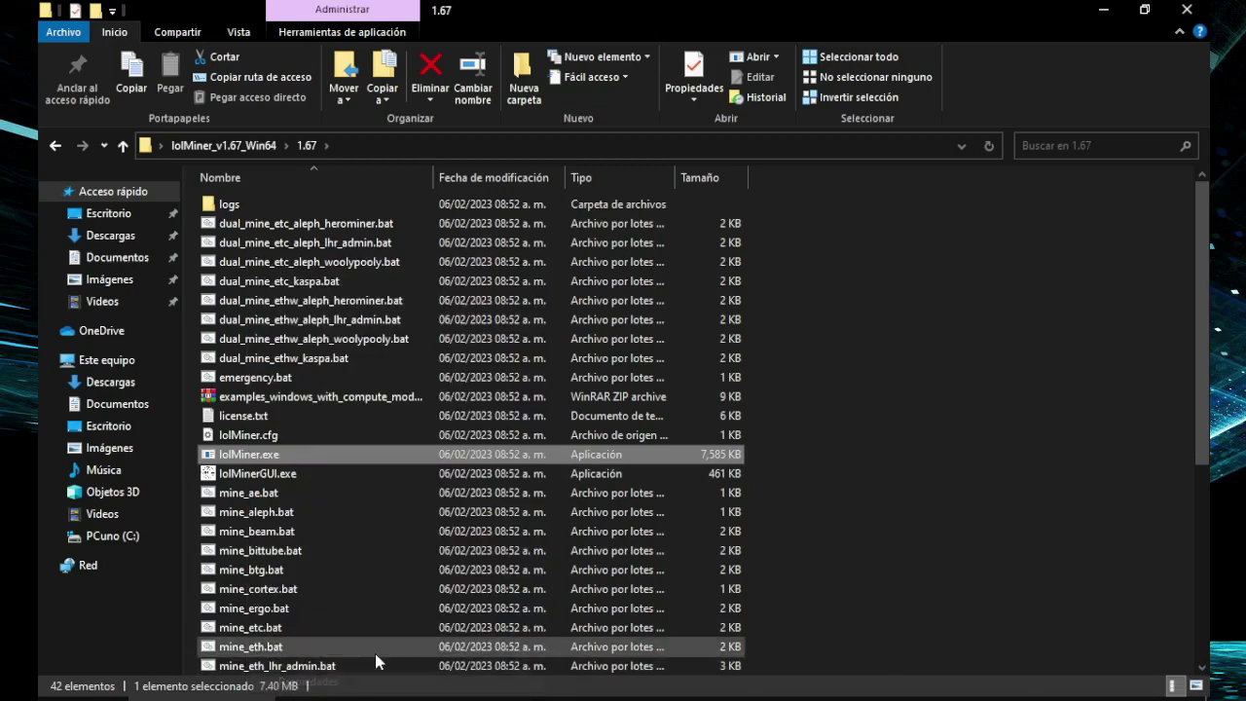
pyautogui.click(346, 251)
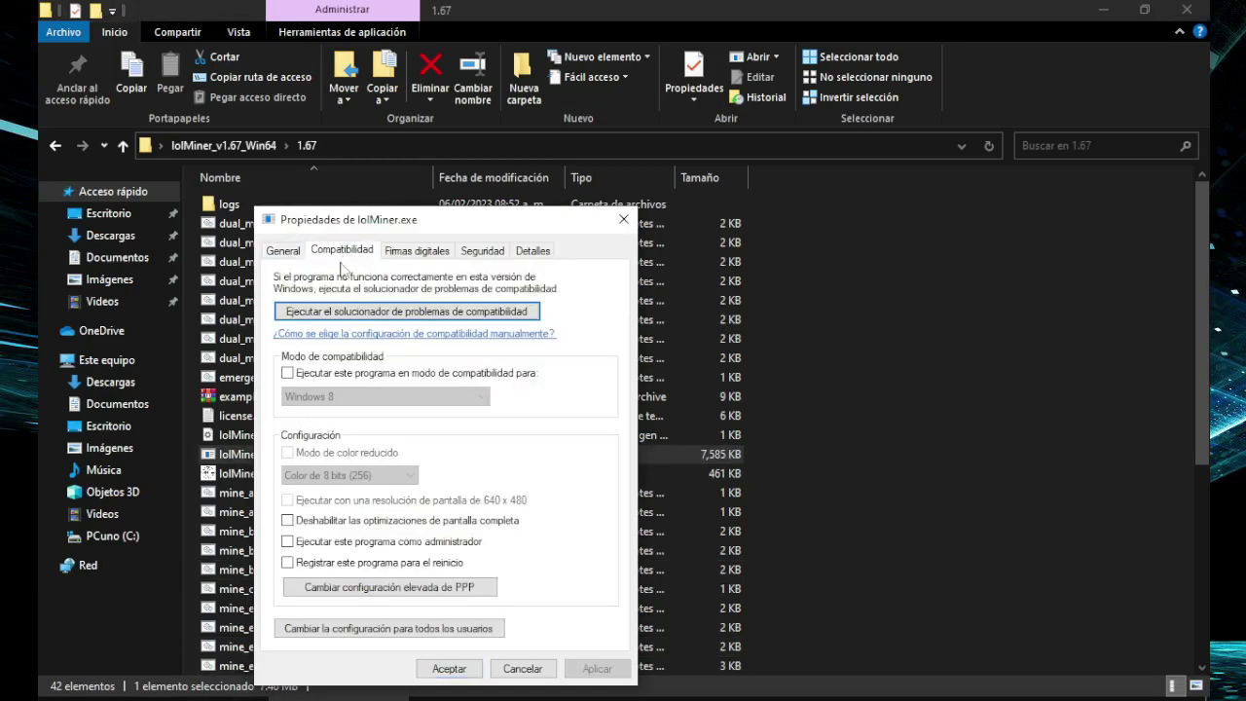
pyautogui.click(389, 543)
pyautogui.click(588, 669)
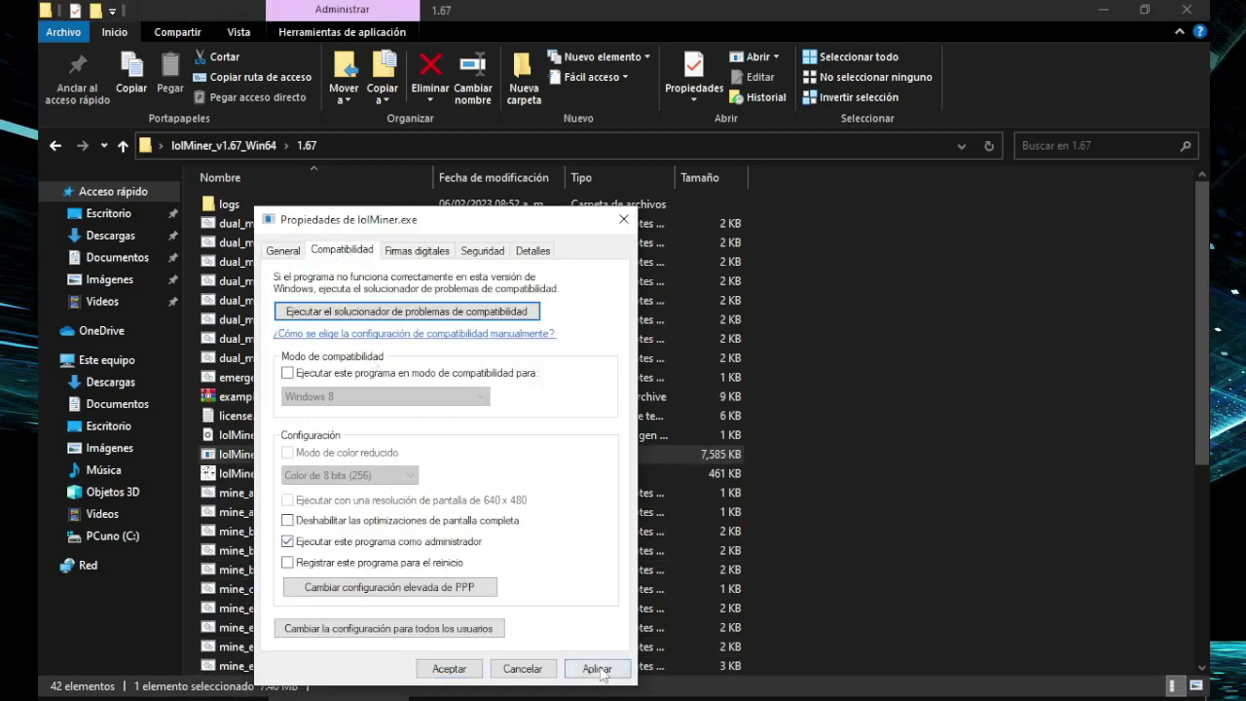
pyautogui.click(449, 669)
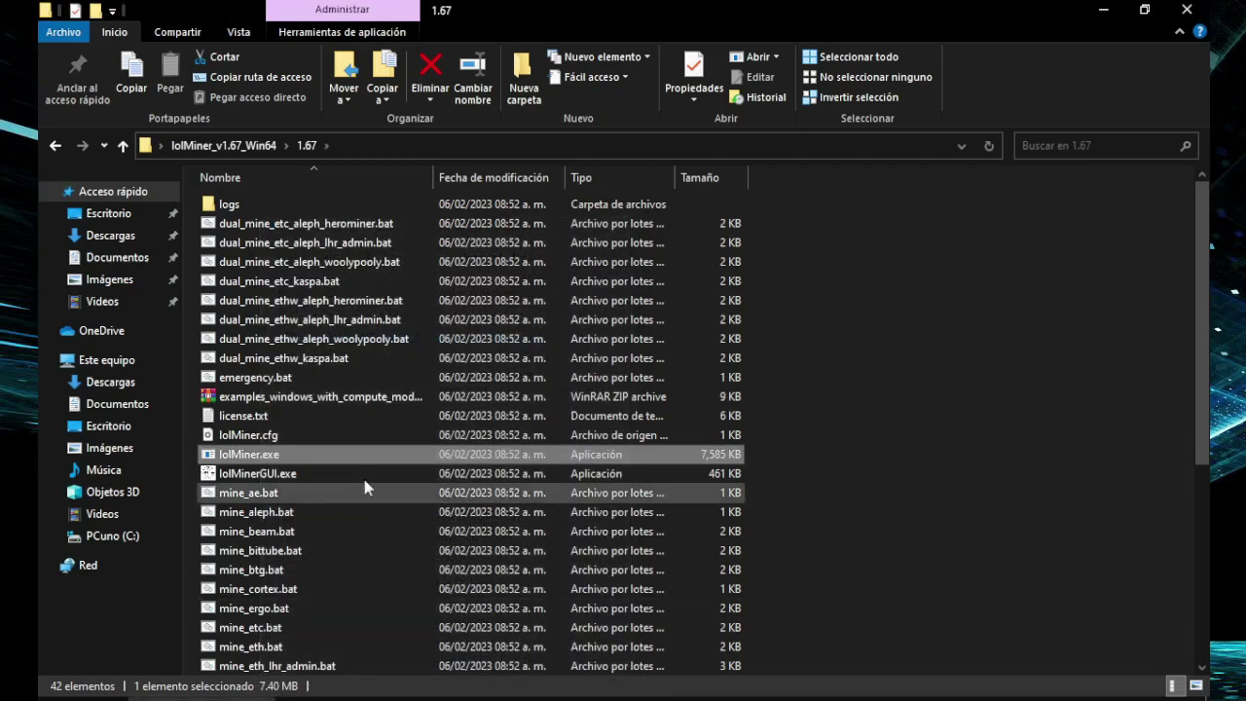
# Step: Create a new text document in the 1.67 folder and open it for editing
pyautogui.rightClick(903, 265)
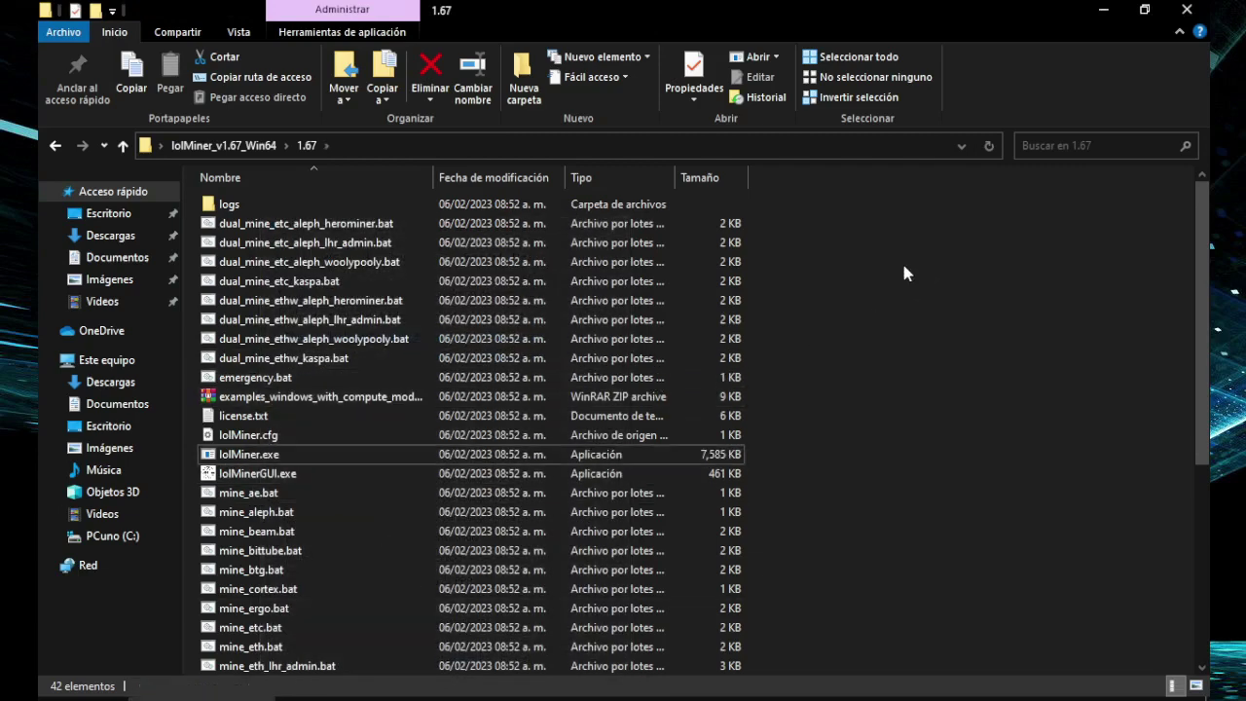
pyautogui.moveTo(994, 499)
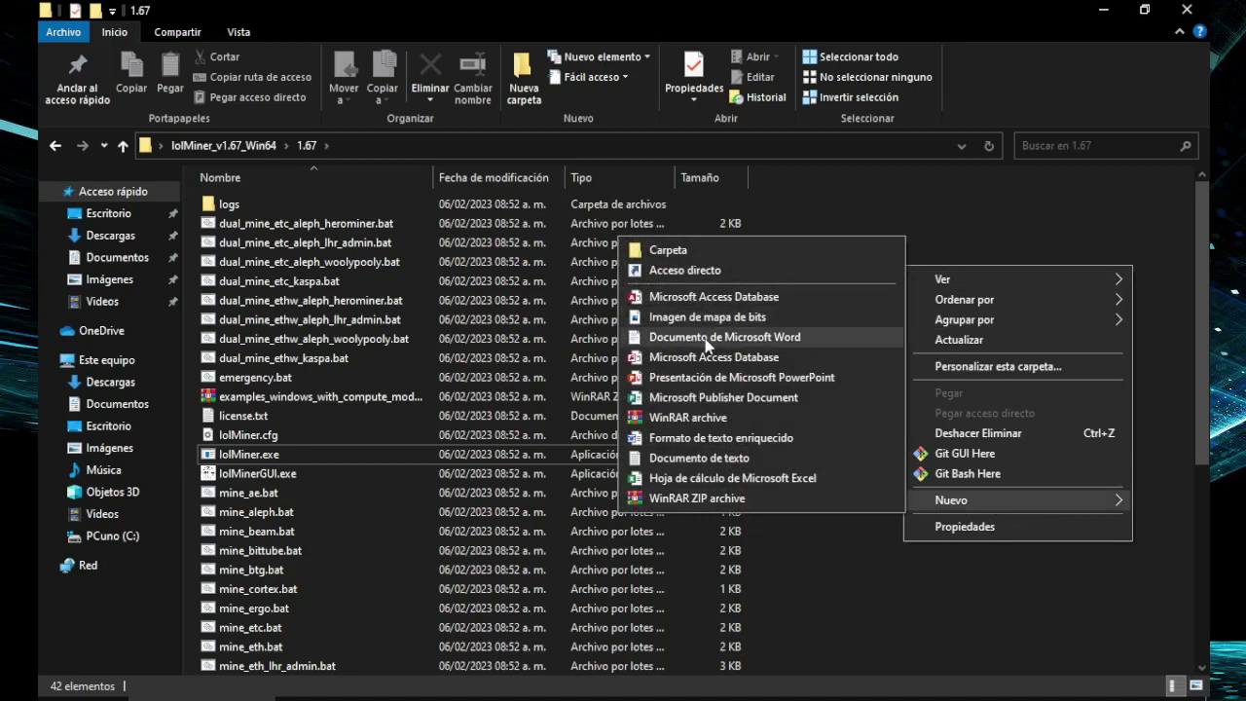
pyautogui.click(727, 461)
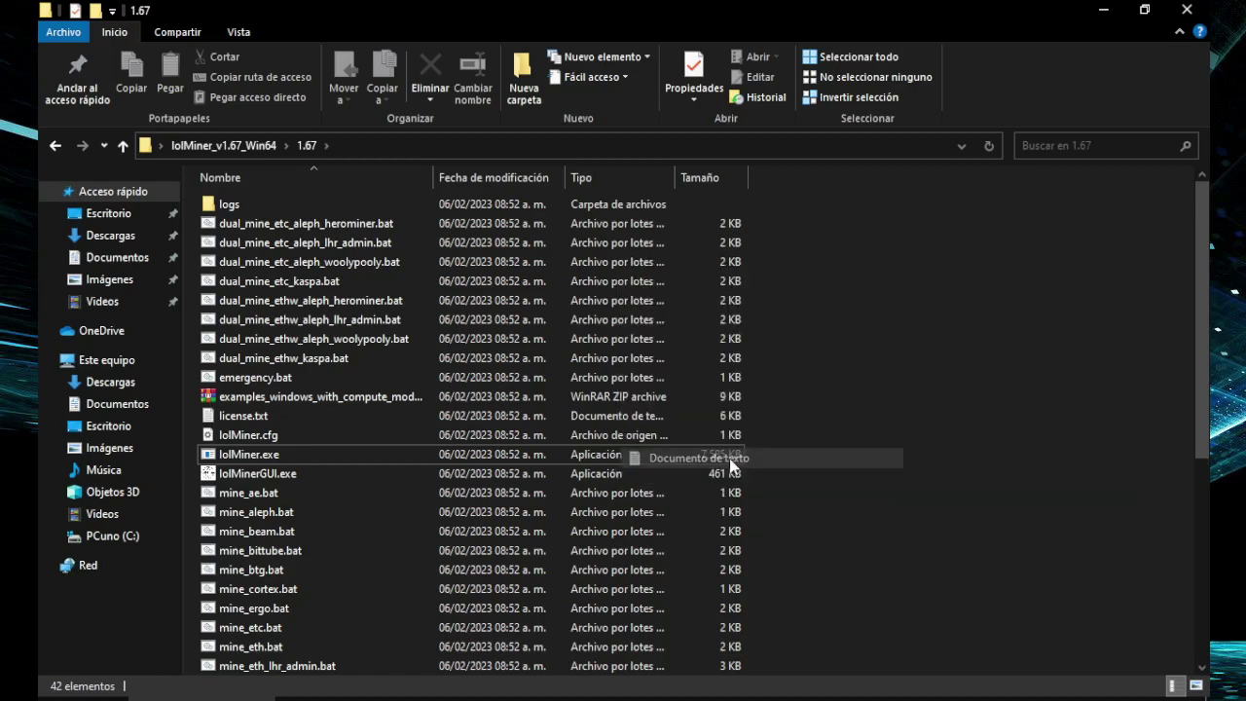
pyautogui.click(855, 402)
pyautogui.doubleClick(241, 551)
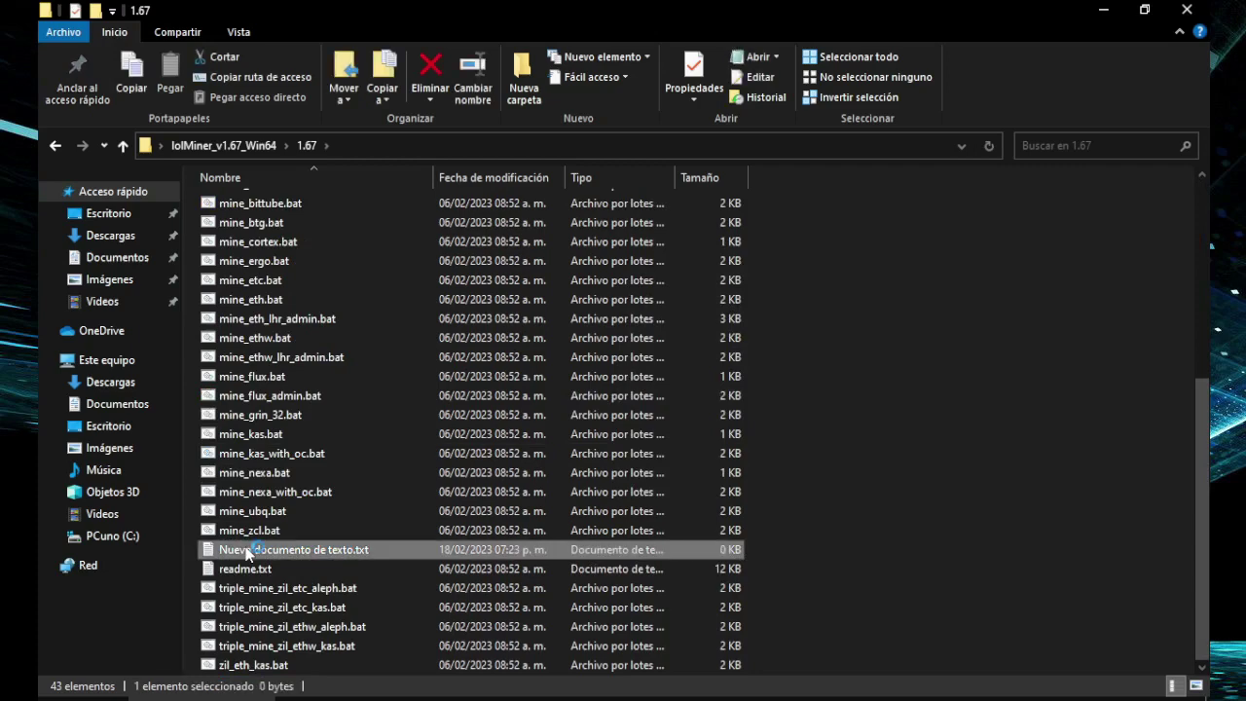
# Step: Switch to the browser and open unMineable's lolMiner setup guide from the Cardano coin page, at the start.bat section
pyautogui.click(402, 693)
pyautogui.click(204, 8)
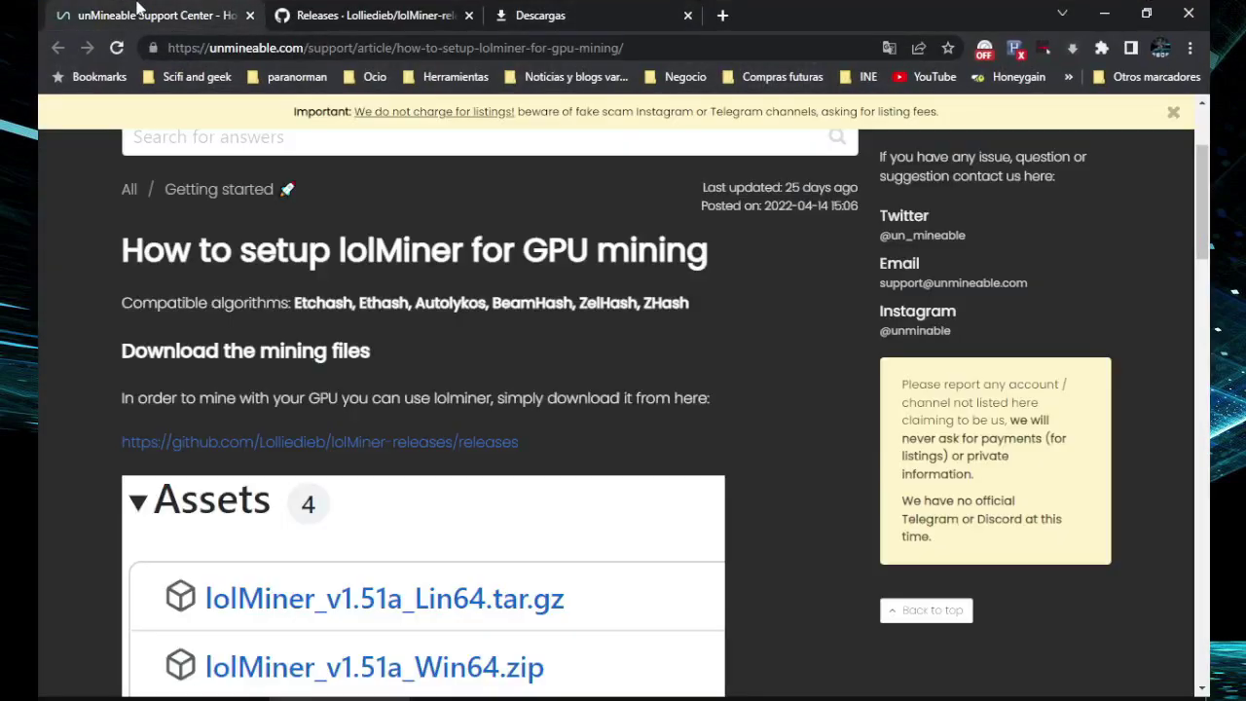
pyautogui.scroll(2, 584, 390)
pyautogui.click(630, 183)
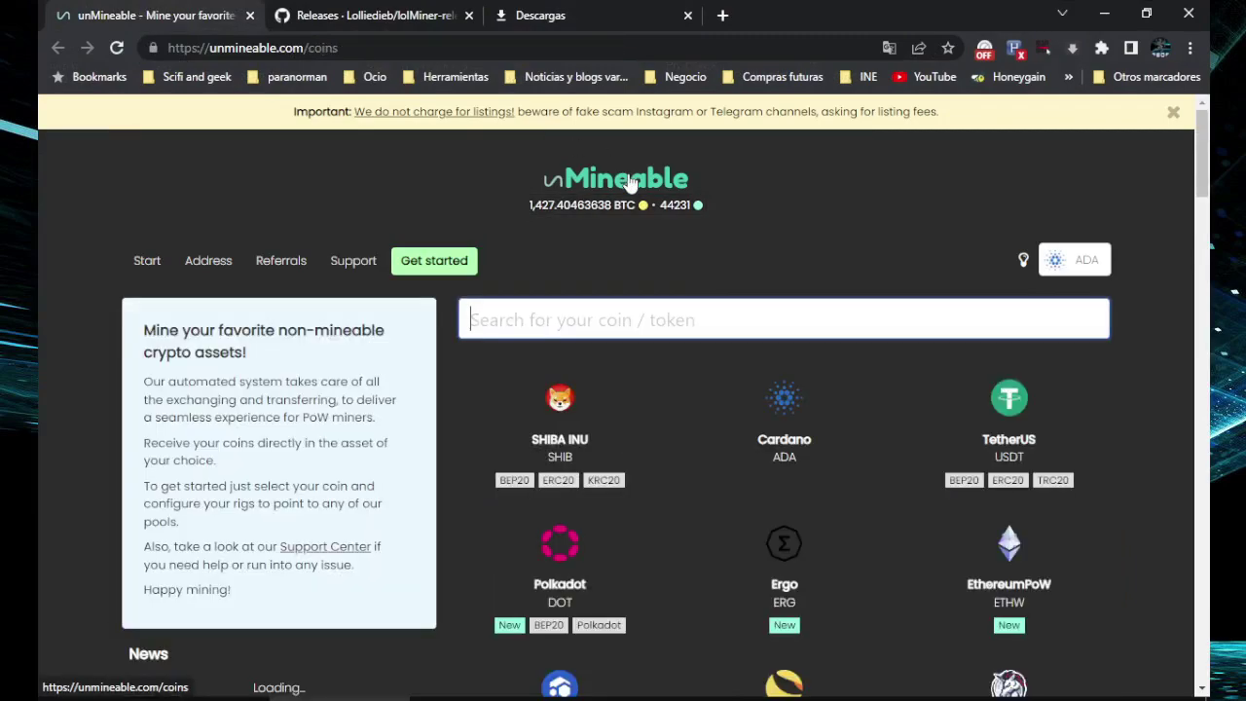
pyautogui.click(786, 399)
pyautogui.scroll(-3, 765, 477)
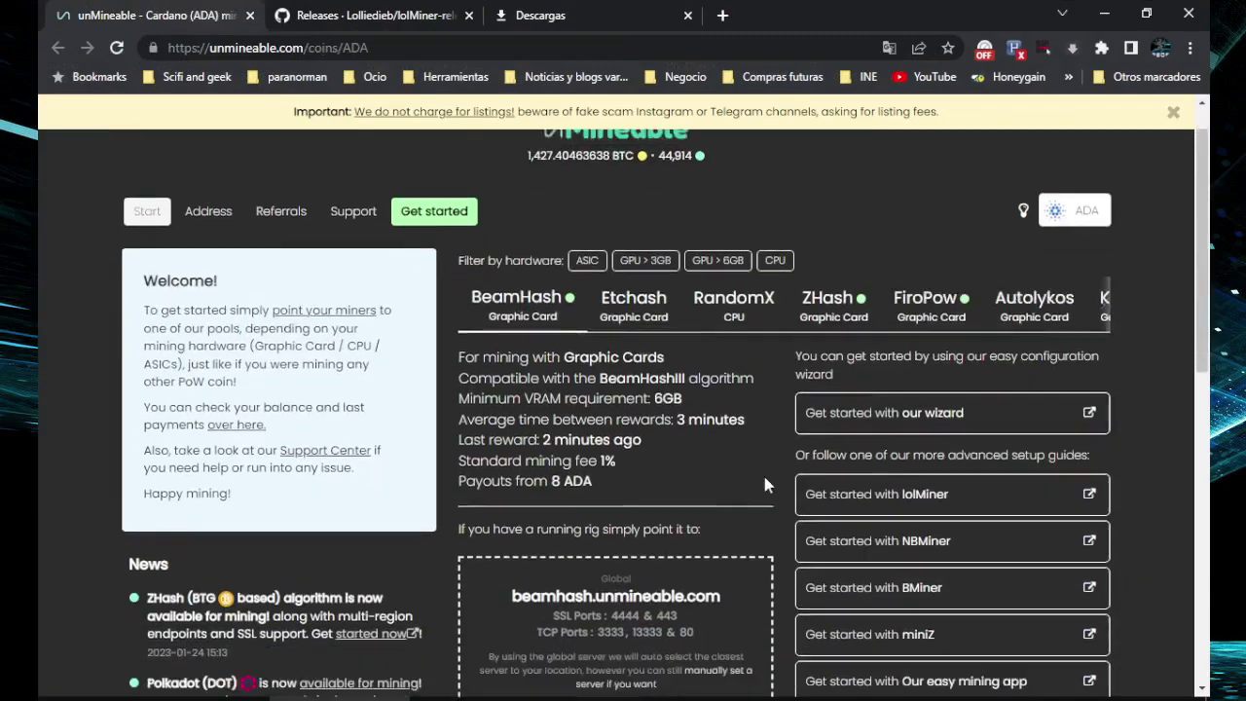
pyautogui.scroll(2, 776, 475)
pyautogui.click(908, 468)
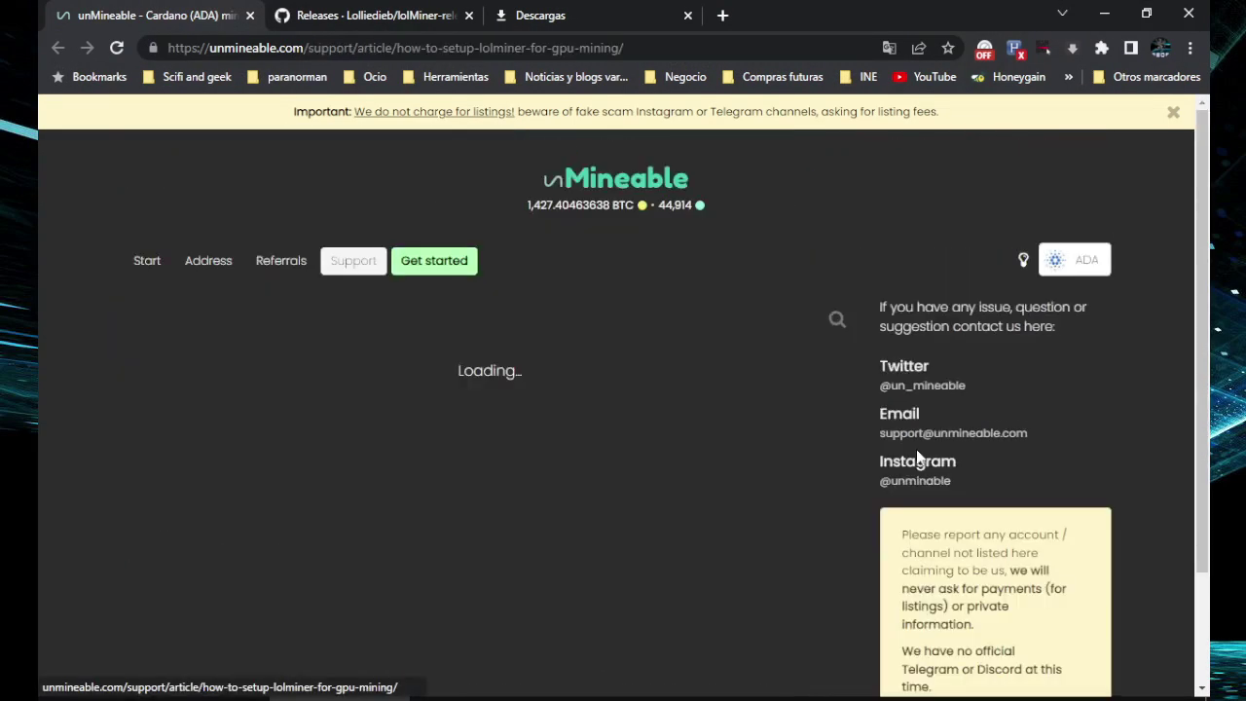
pyautogui.scroll(-8, 626, 437)
pyautogui.scroll(-3, 626, 438)
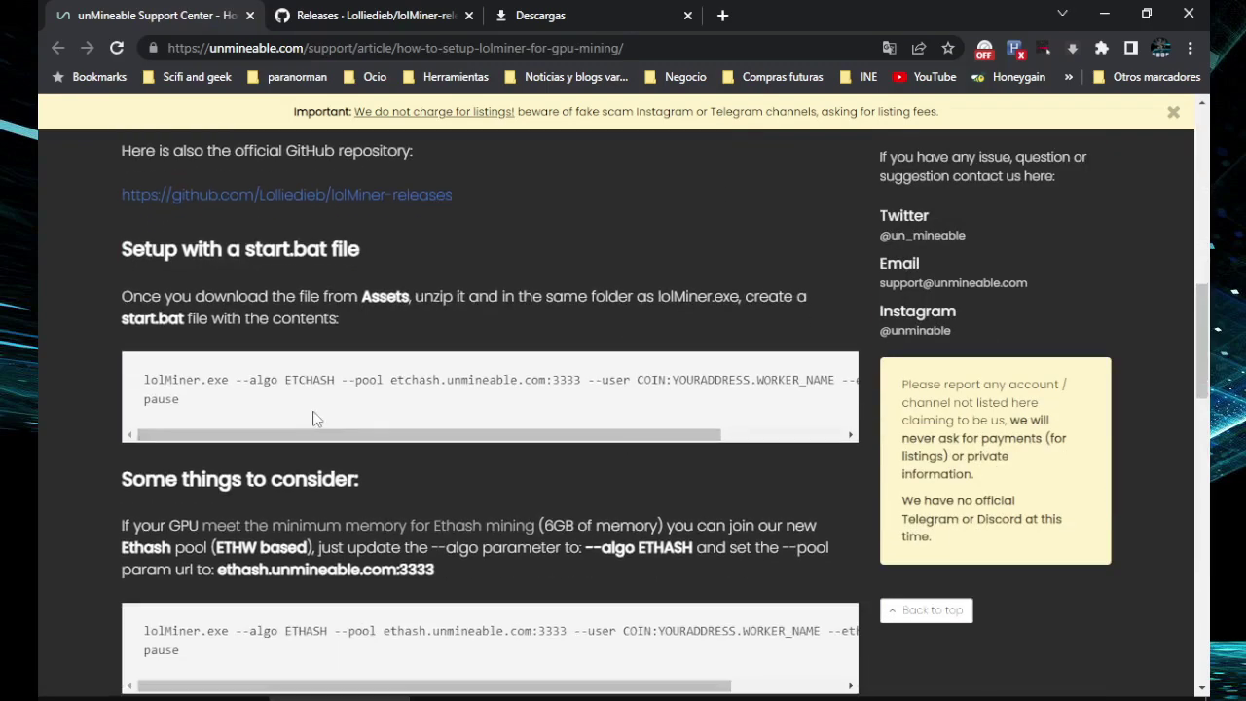
# Step: Review the guide's start.bat examples for each algorithm and copy both lines of the BEAM-III example
pyautogui.moveTo(278, 380); pyautogui.dragTo(322, 379)
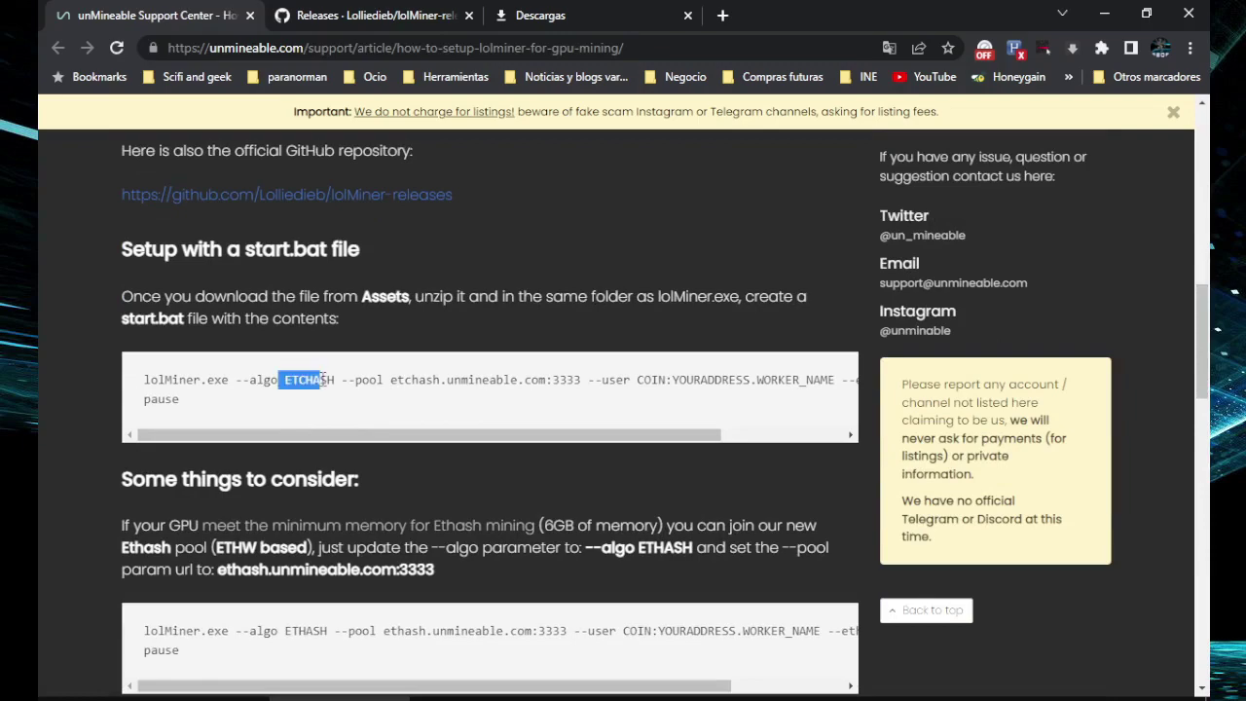
pyautogui.scroll(-4, 322, 379)
pyautogui.moveTo(280, 448); pyautogui.dragTo(313, 475)
pyautogui.scroll(-3, 317, 465)
pyautogui.scroll(-2, 316, 465)
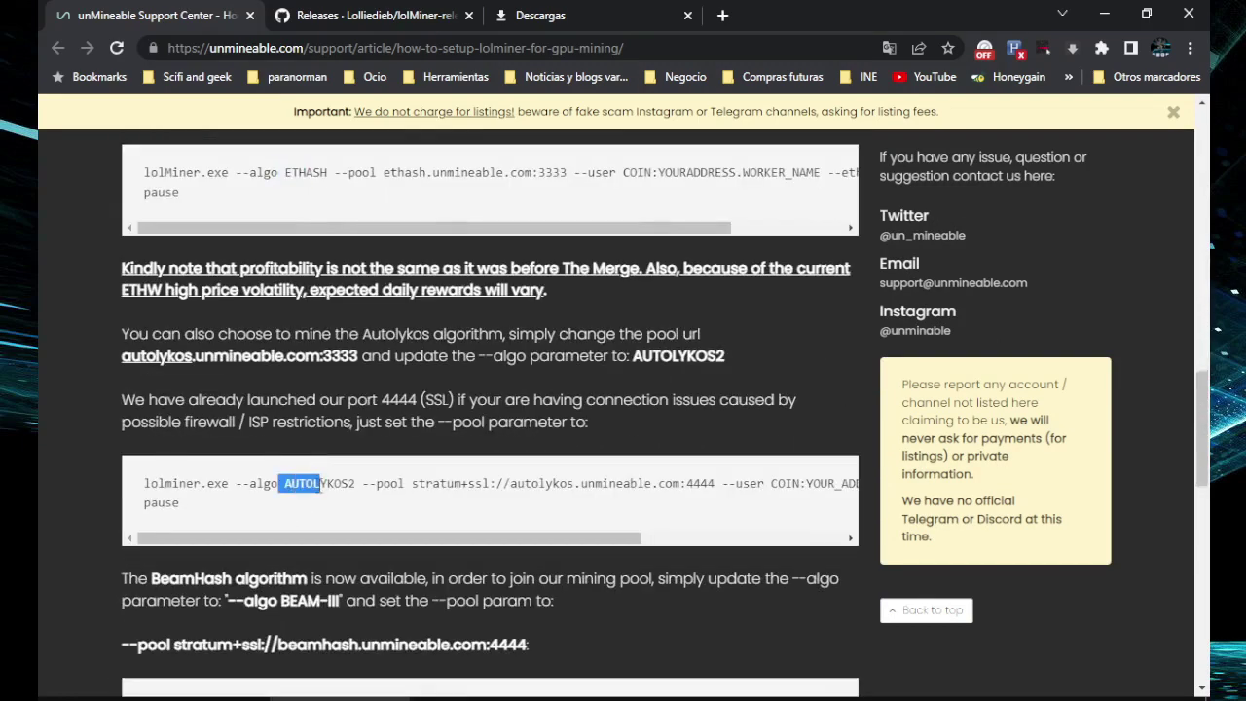
pyautogui.scroll(-5, 319, 484)
pyautogui.moveTo(284, 338); pyautogui.dragTo(306, 339)
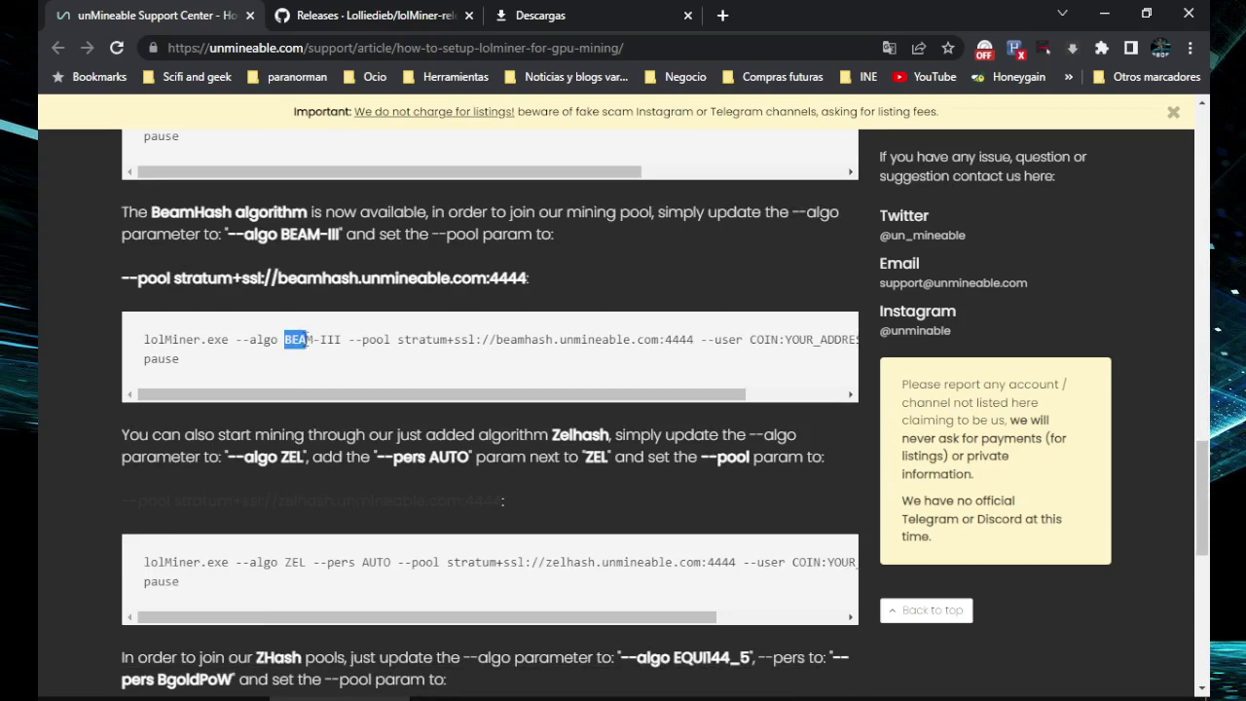
pyautogui.moveTo(195, 362); pyautogui.dragTo(146, 340)
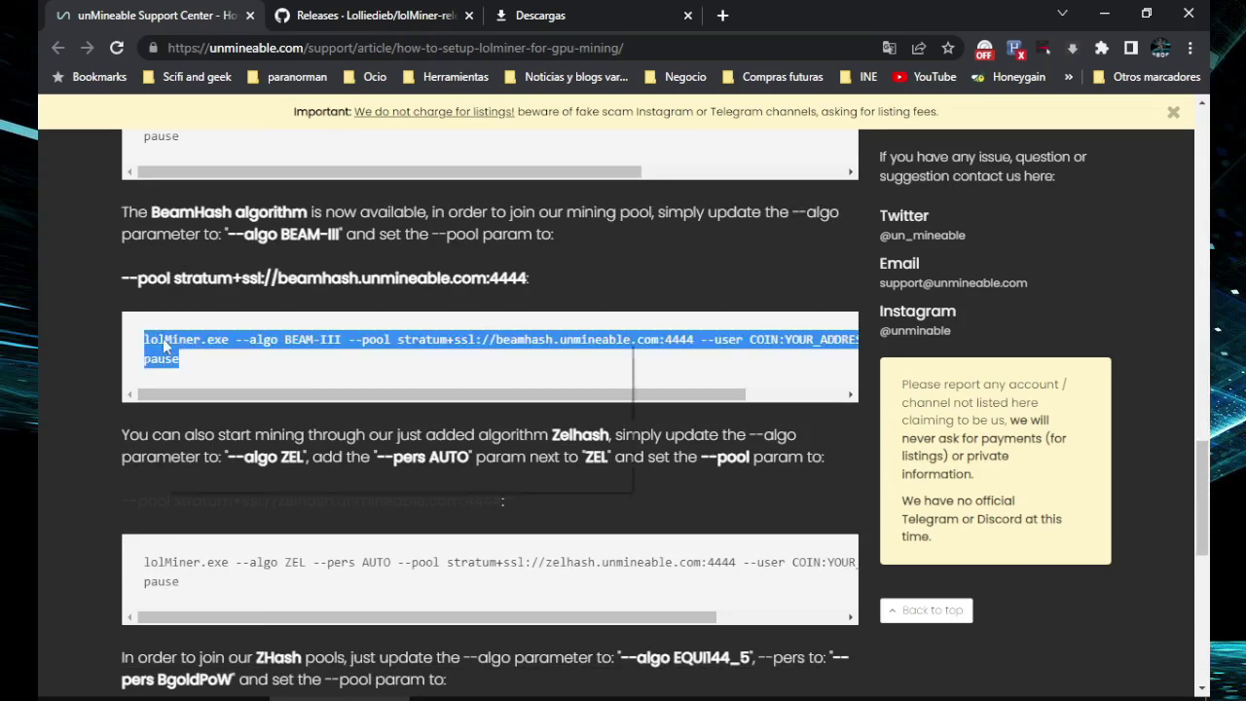
pyautogui.rightClick(179, 350)
pyautogui.click(179, 352)
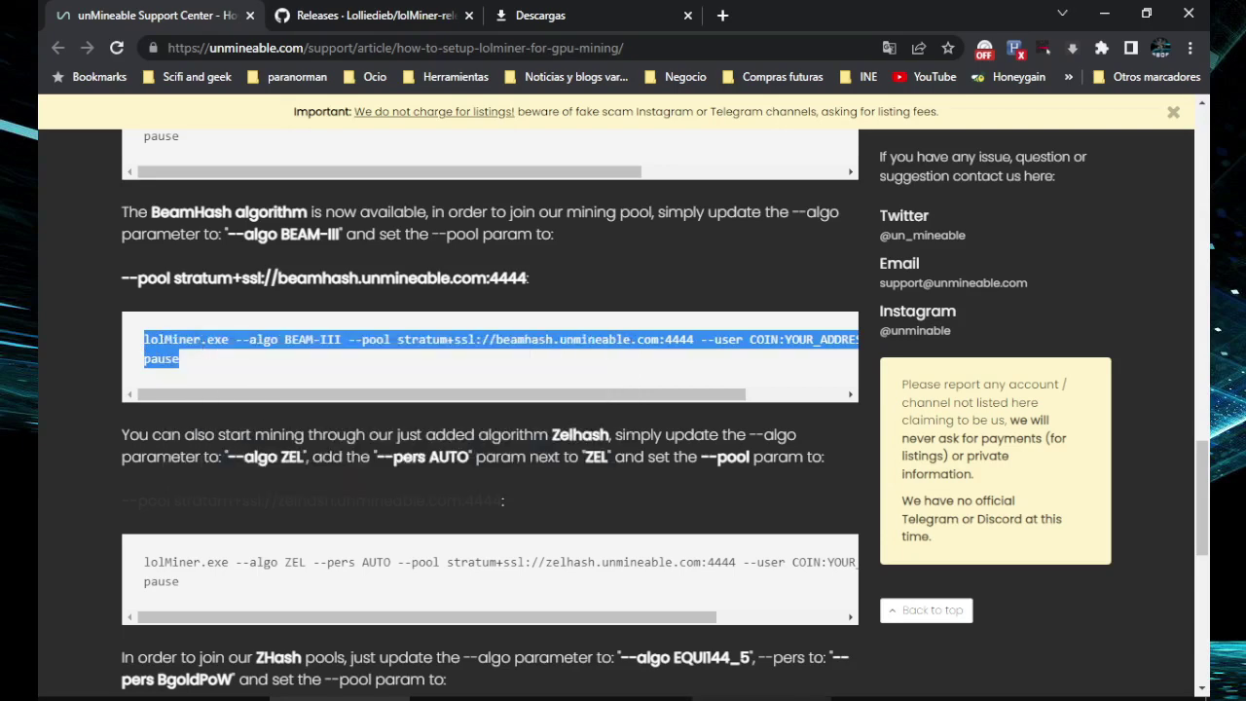
# Step: Paste the copied commands into the new text document and replace the COIN placeholder with ADA
pyautogui.click(746, 698)
pyautogui.rightClick(339, 296)
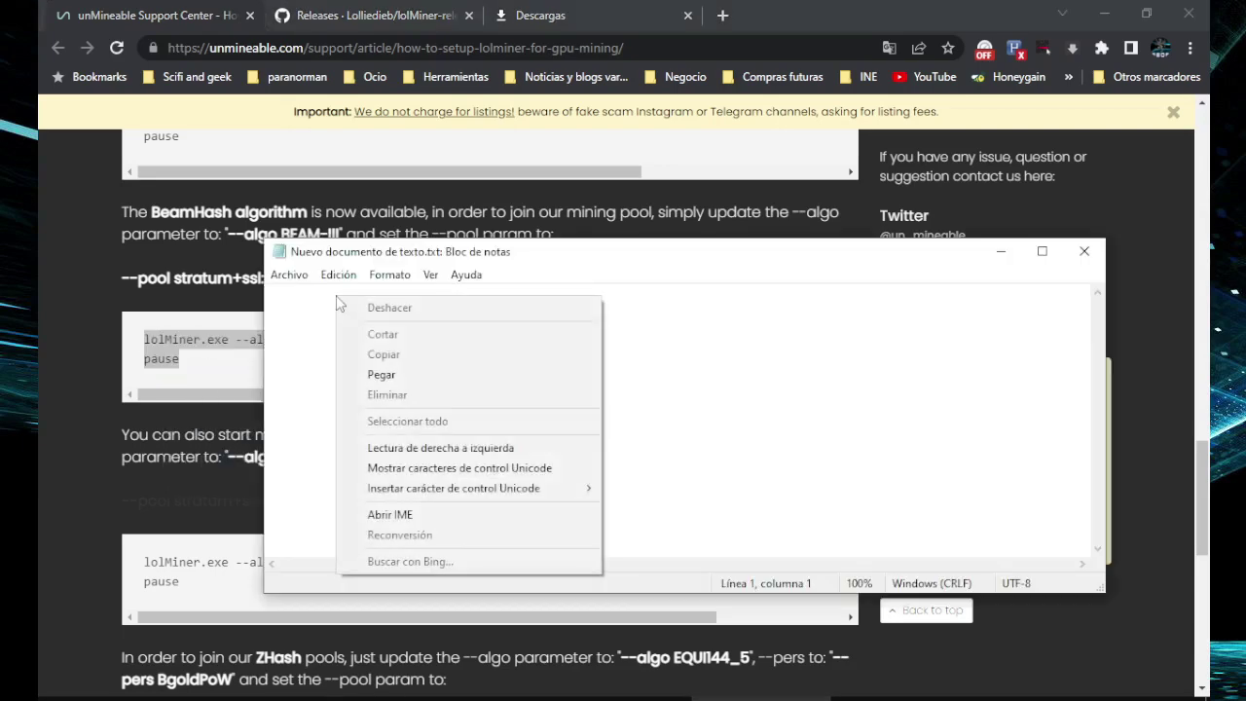
pyautogui.click(406, 370)
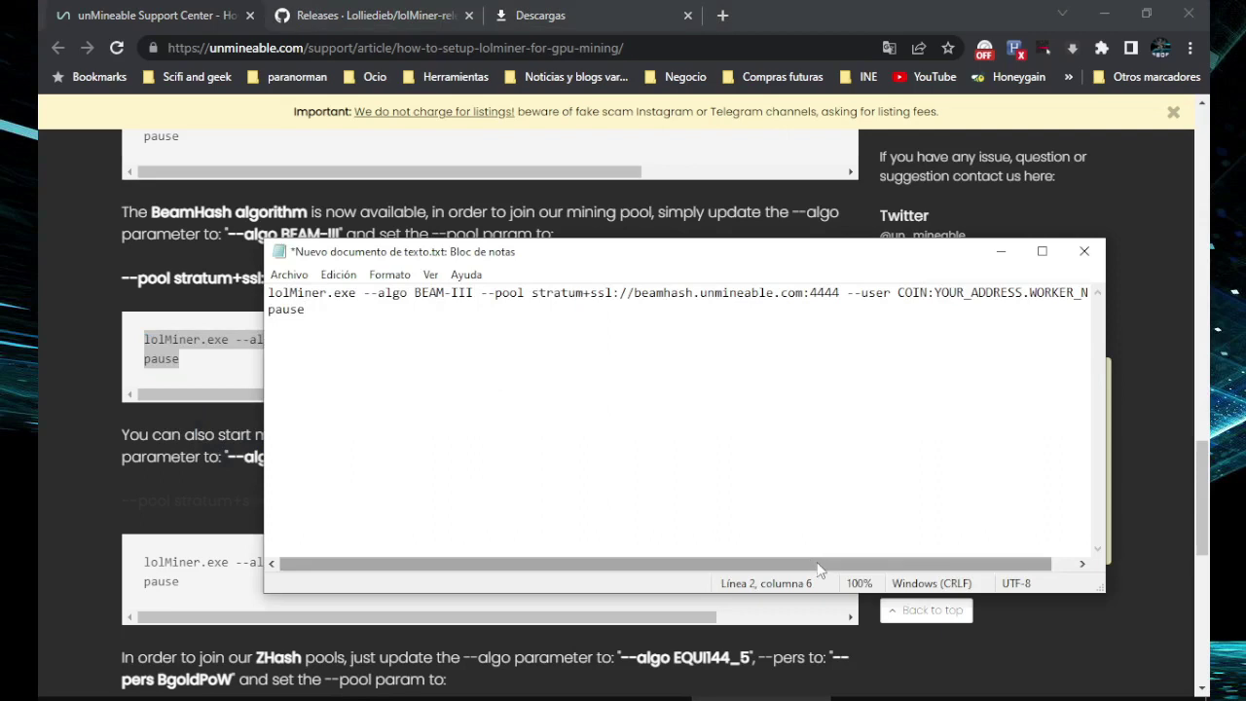
pyautogui.hscroll(1, 846, 438)
pyautogui.moveTo(875, 299); pyautogui.dragTo(905, 298)
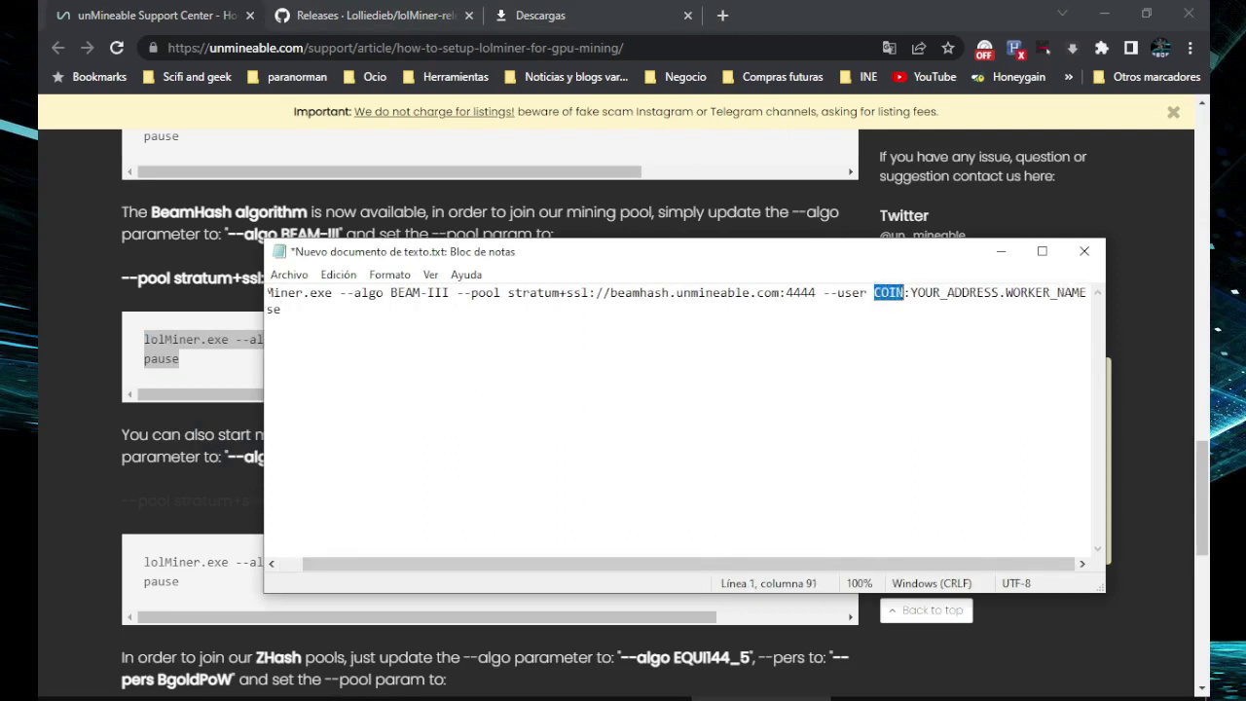
pyautogui.write('ADA')
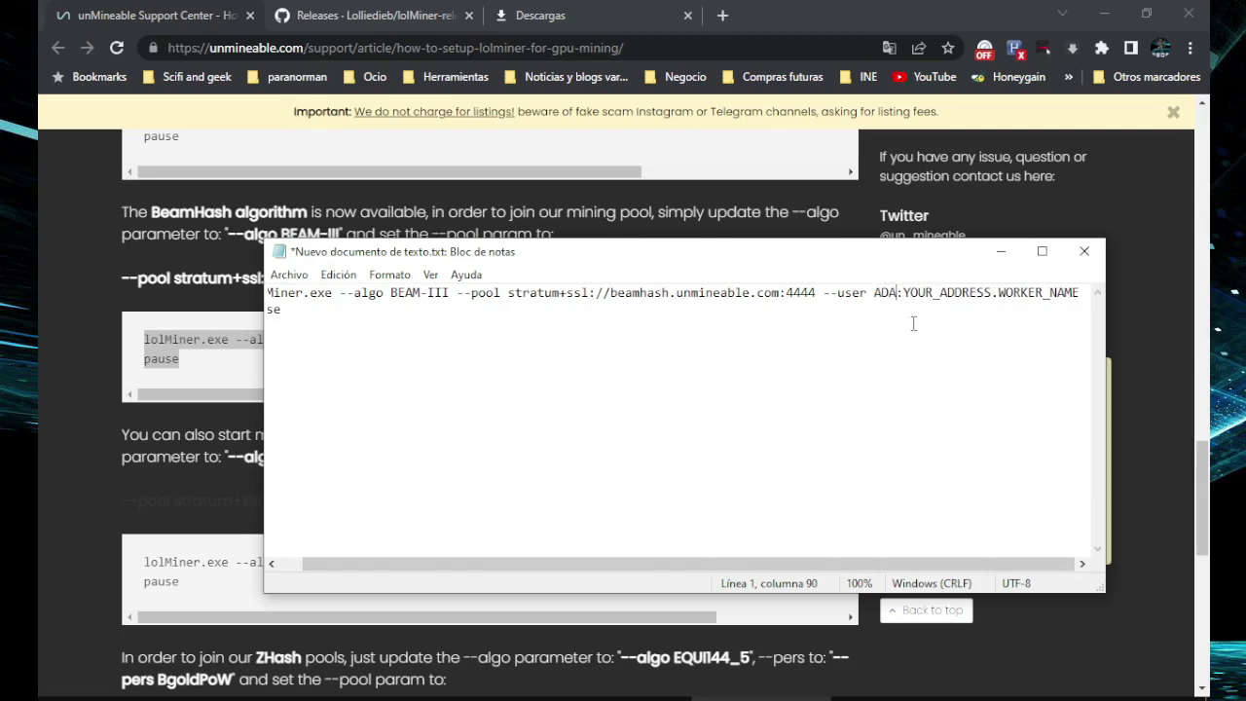
# Step: Replace the YOUR_ADDRESS placeholder with the Cardano deposit address copied from the untitled Notepad note
pyautogui.moveTo(904, 299); pyautogui.dragTo(980, 289)
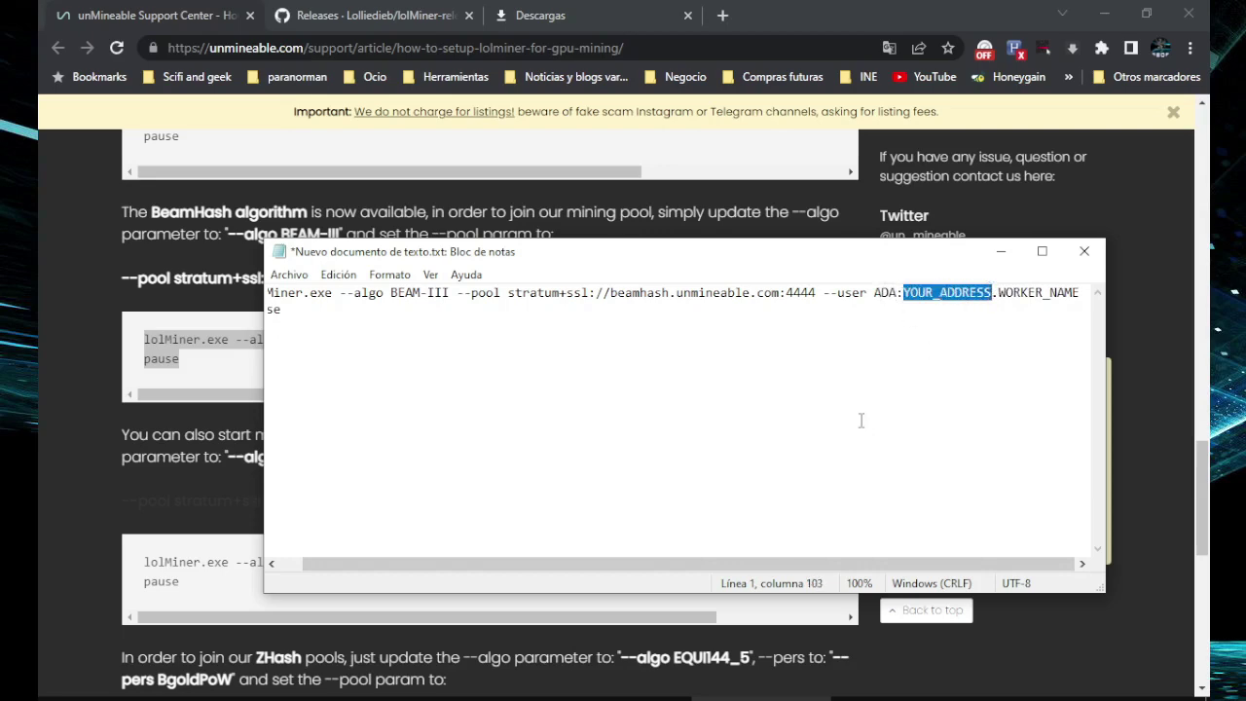
pyautogui.hotkey('alt', 'Tab')
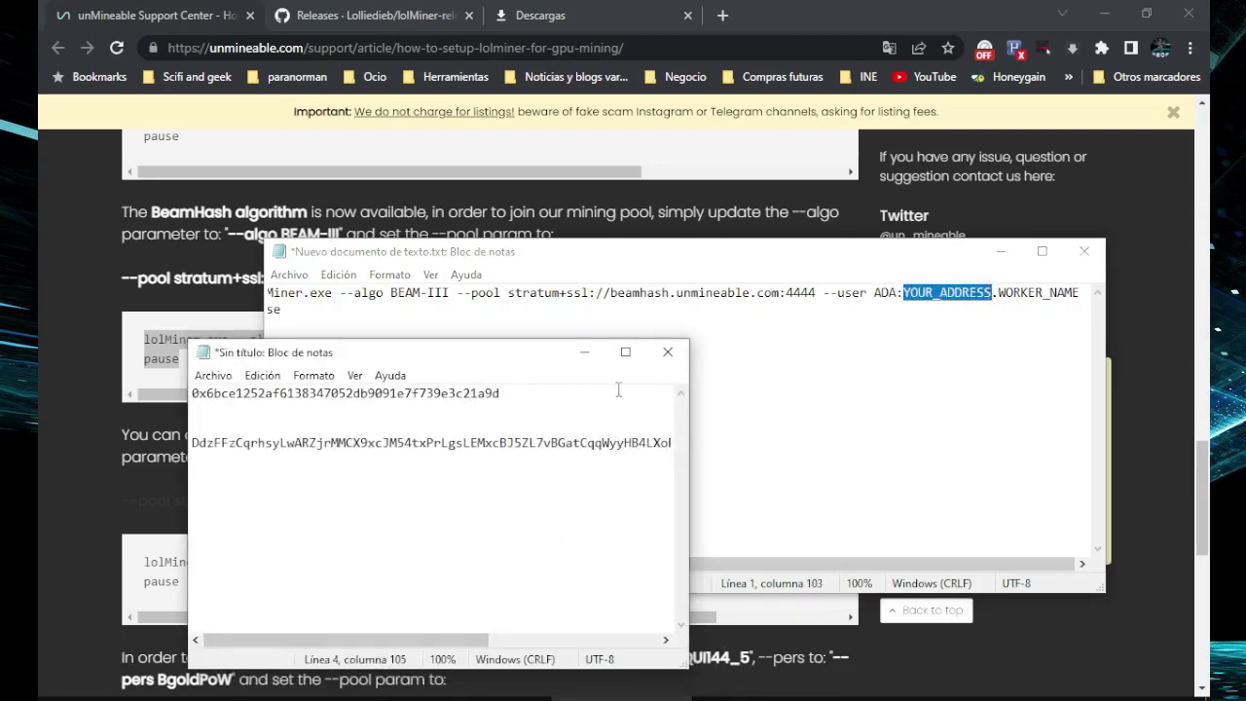
pyautogui.click(625, 352)
pyautogui.moveTo(832, 97); pyautogui.dragTo(41, 97)
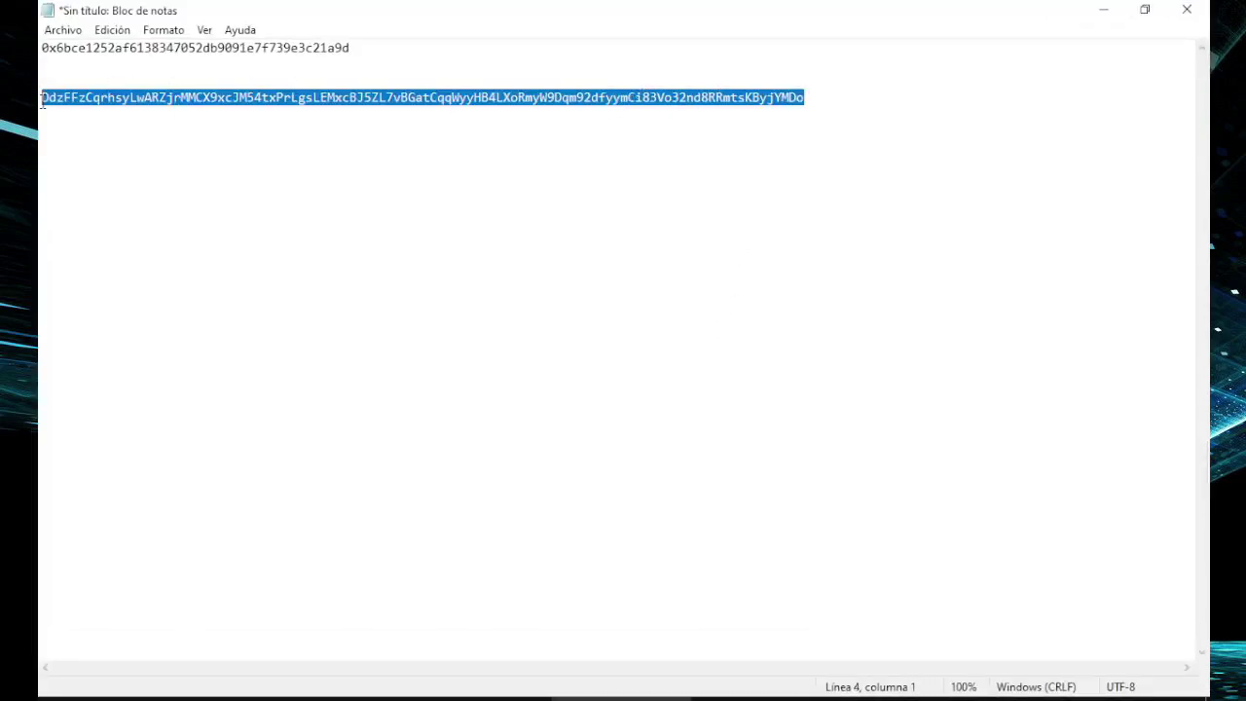
pyautogui.click(1103, 11)
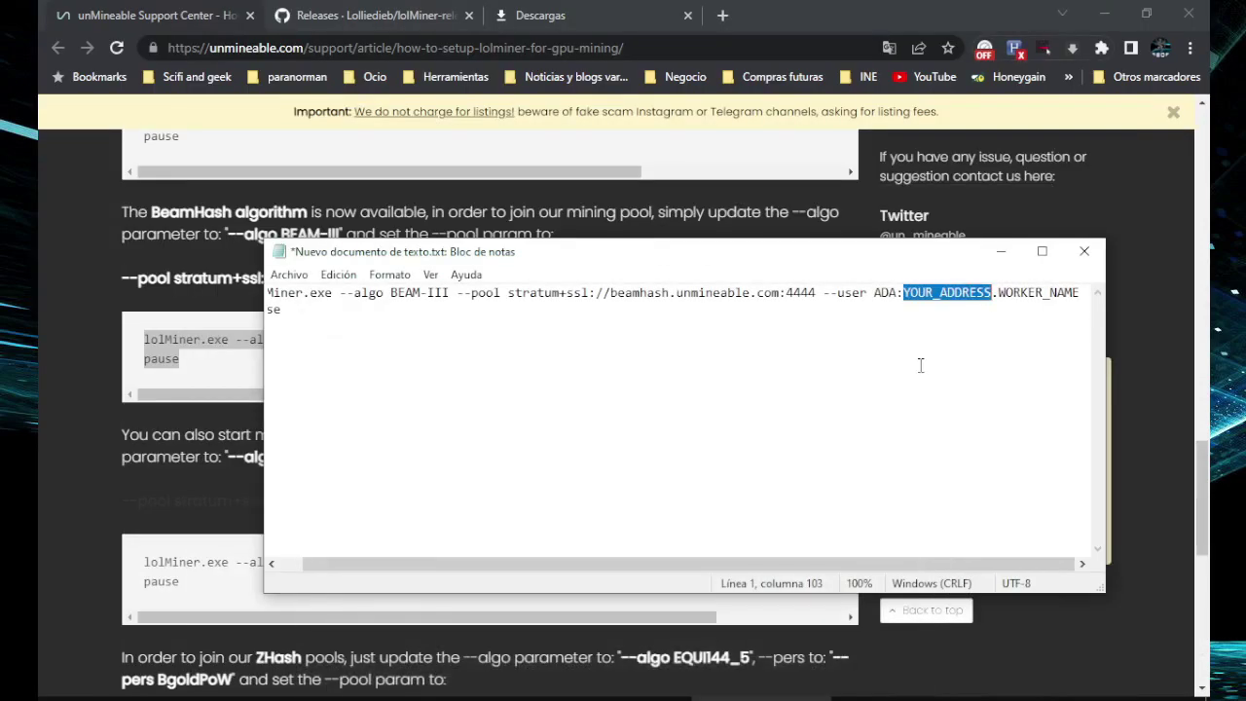
pyautogui.hotkey('ctrl', 'v')
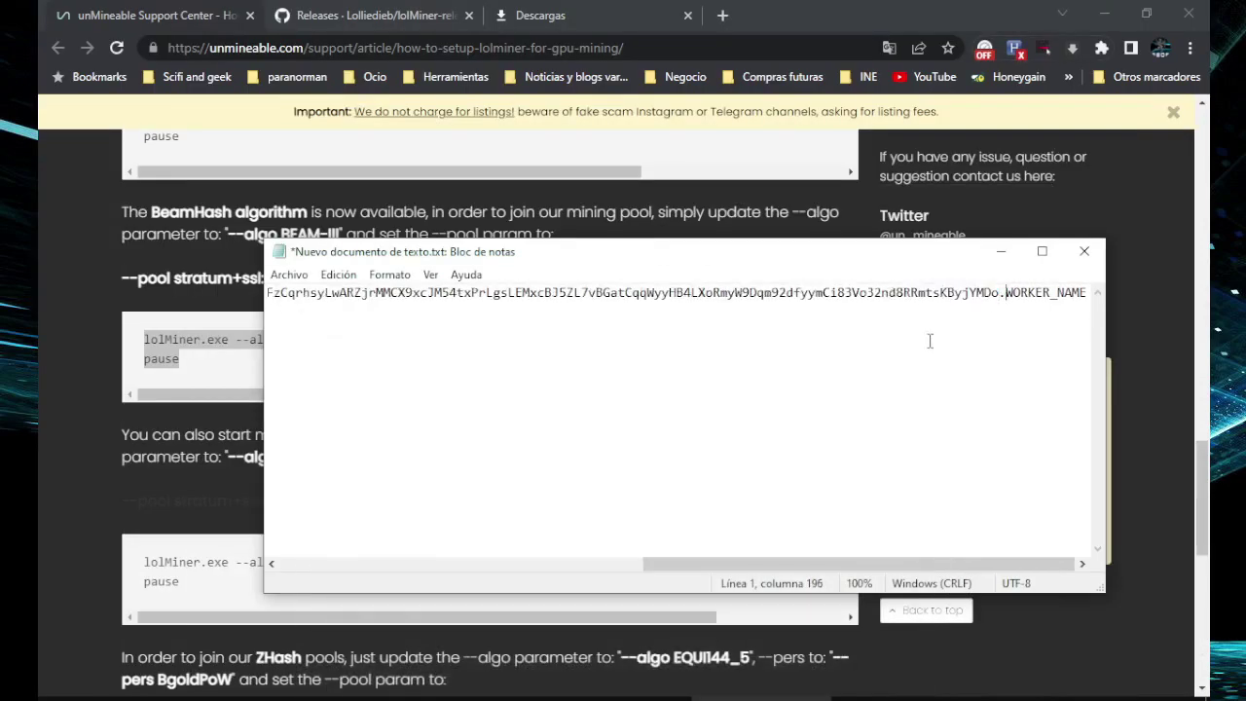
# Step: Replace the WORKER_NAME placeholder with the chosen worker name followed by # for a referral code
pyautogui.press('Delete')
pyautogui.press('Delete')
pyautogui.press('Delete')
pyautogui.press('Delete')
pyautogui.press('Delete')
pyautogui.press('Delete')
pyautogui.press('Delete')
pyautogui.press('Delete')
pyautogui.press('Delete')
pyautogui.press('Delete')
pyautogui.press('Delete')
pyautogui.write('C')
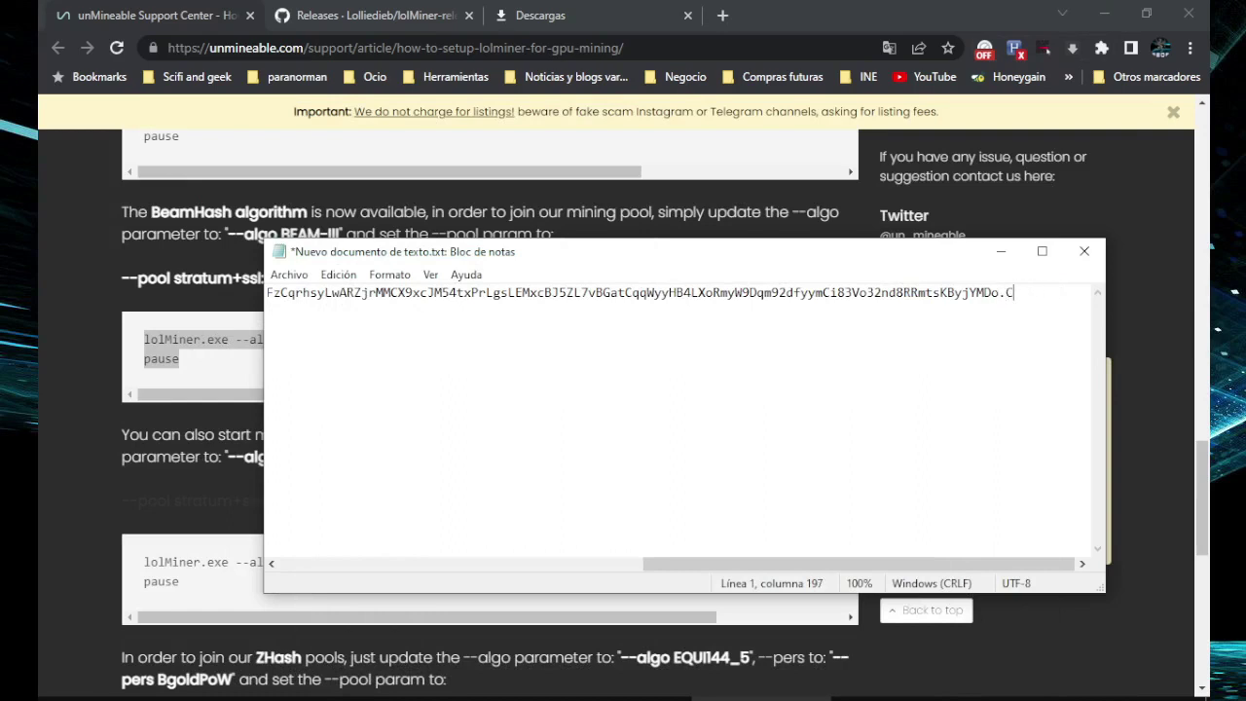
pyautogui.write('P')
pyautogui.press('BackSpace')
pyautogui.write('ompuFern')
pyautogui.press('BackSpace')
pyautogui.press('BackSpace')
pyautogui.press('BackSpace')
pyautogui.write('ede#')
# Step: Copy the Cardano address from the command, search the web for unmineable and open its Cardano (ADA) page
pyautogui.moveTo(999, 292); pyautogui.dragTo(929, 292)
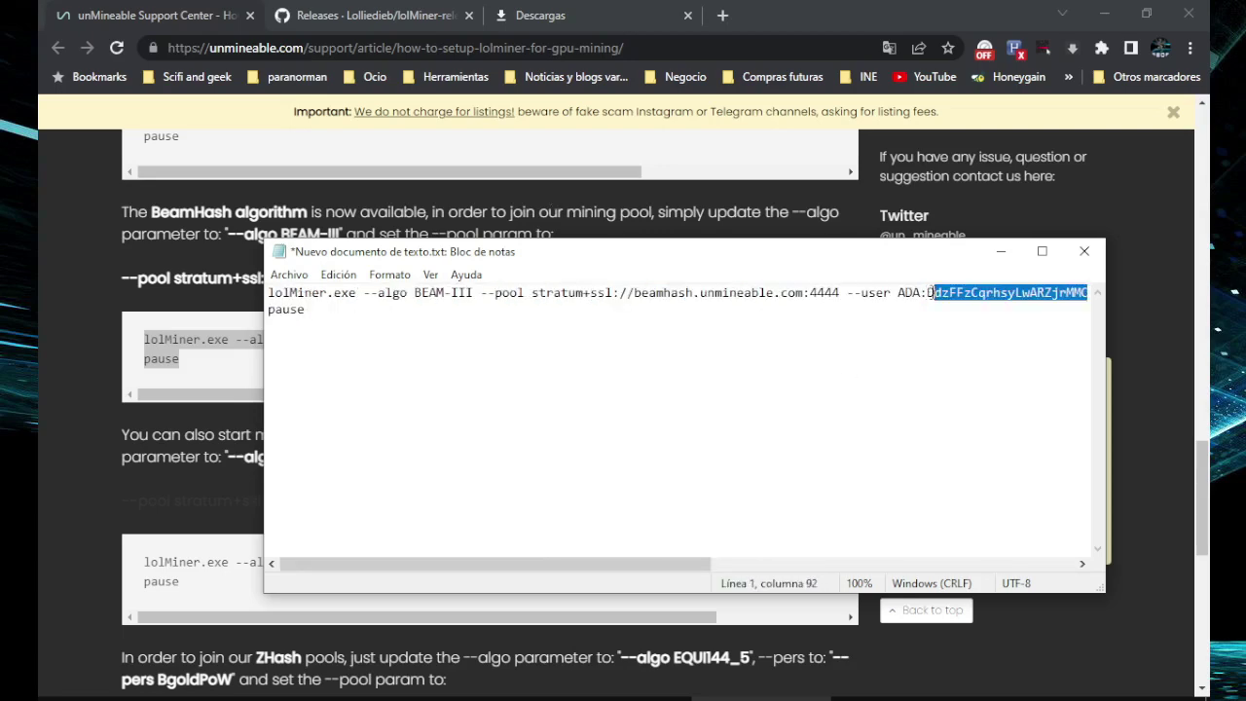
pyautogui.click(403, 10)
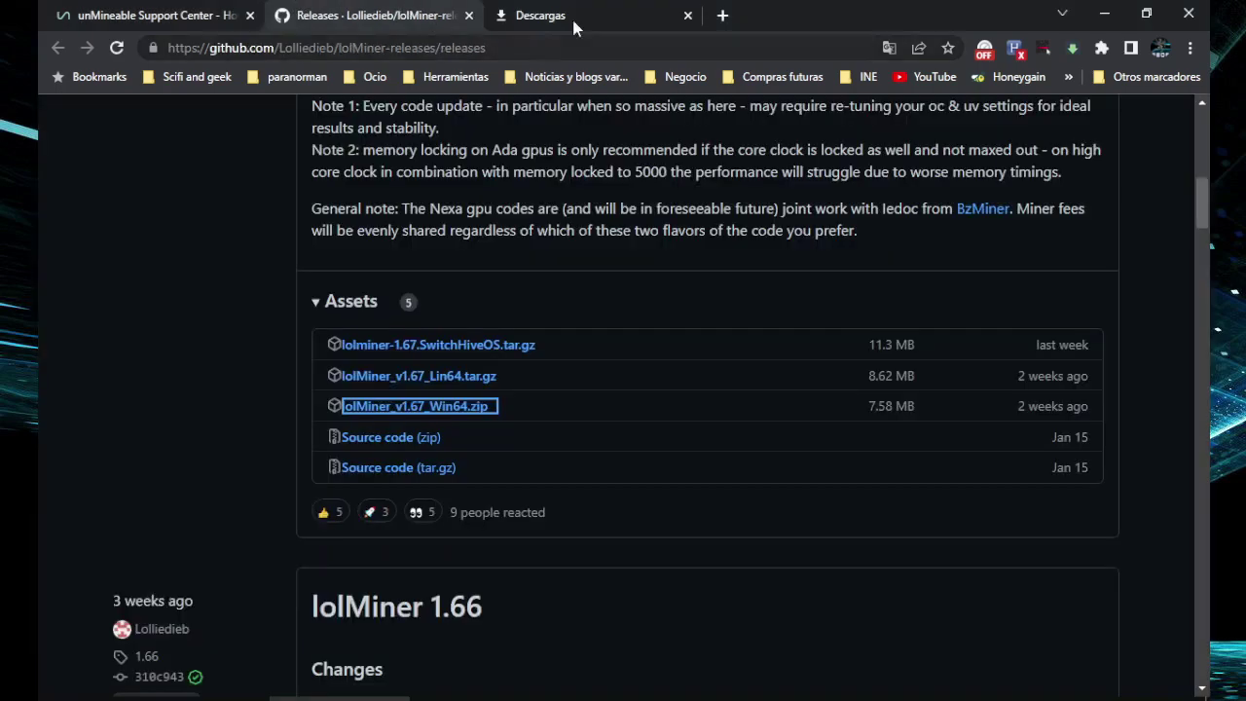
pyautogui.click(571, 15)
pyautogui.click(499, 47)
pyautogui.write('un')
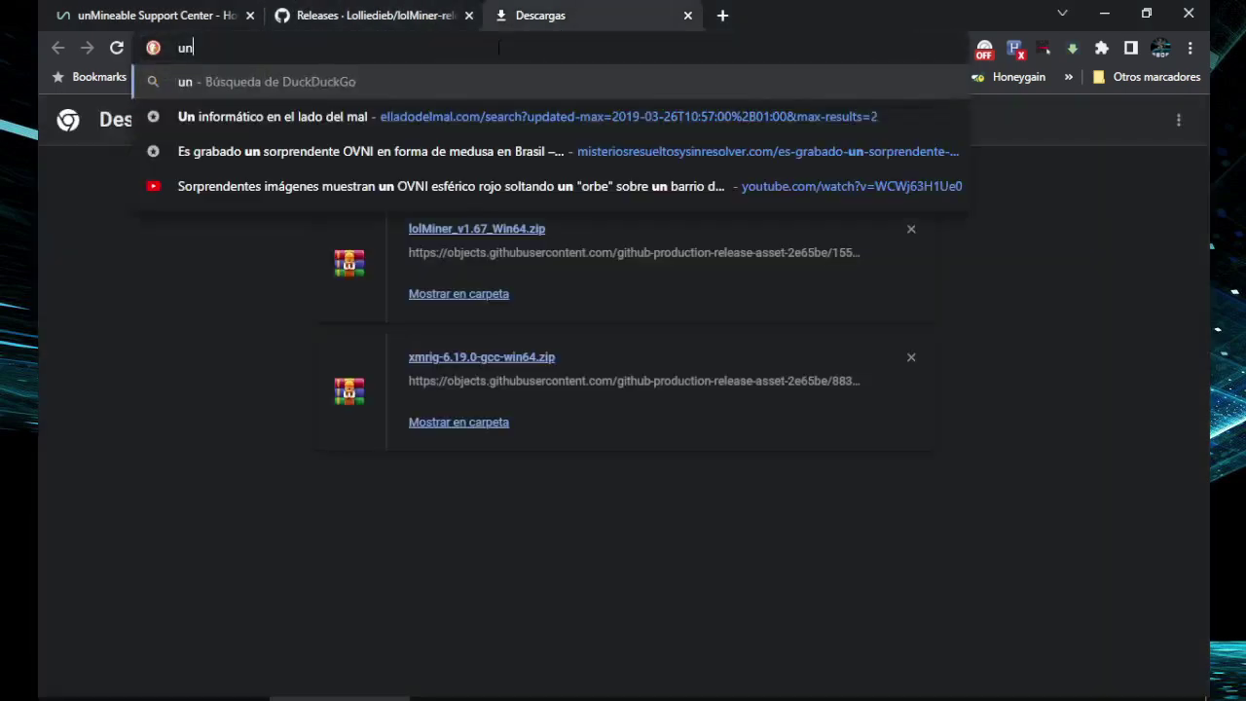
pyautogui.write('mineable')
pyautogui.press('Return')
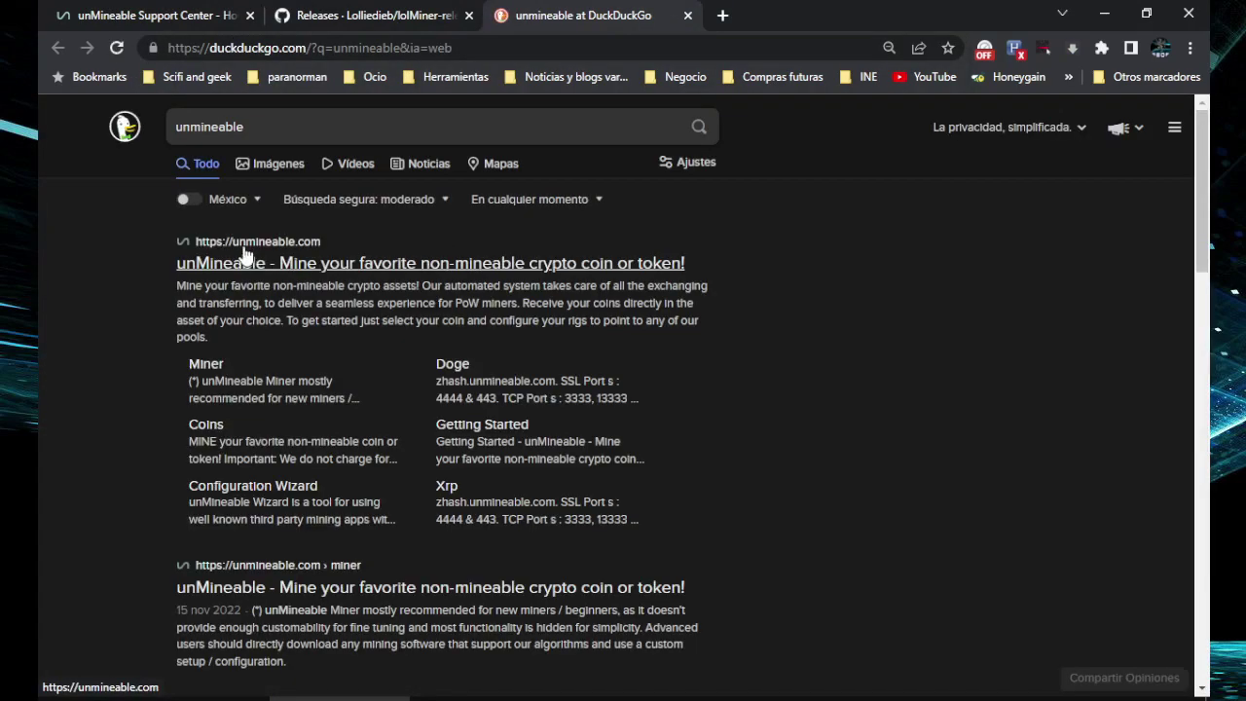
pyautogui.click(251, 262)
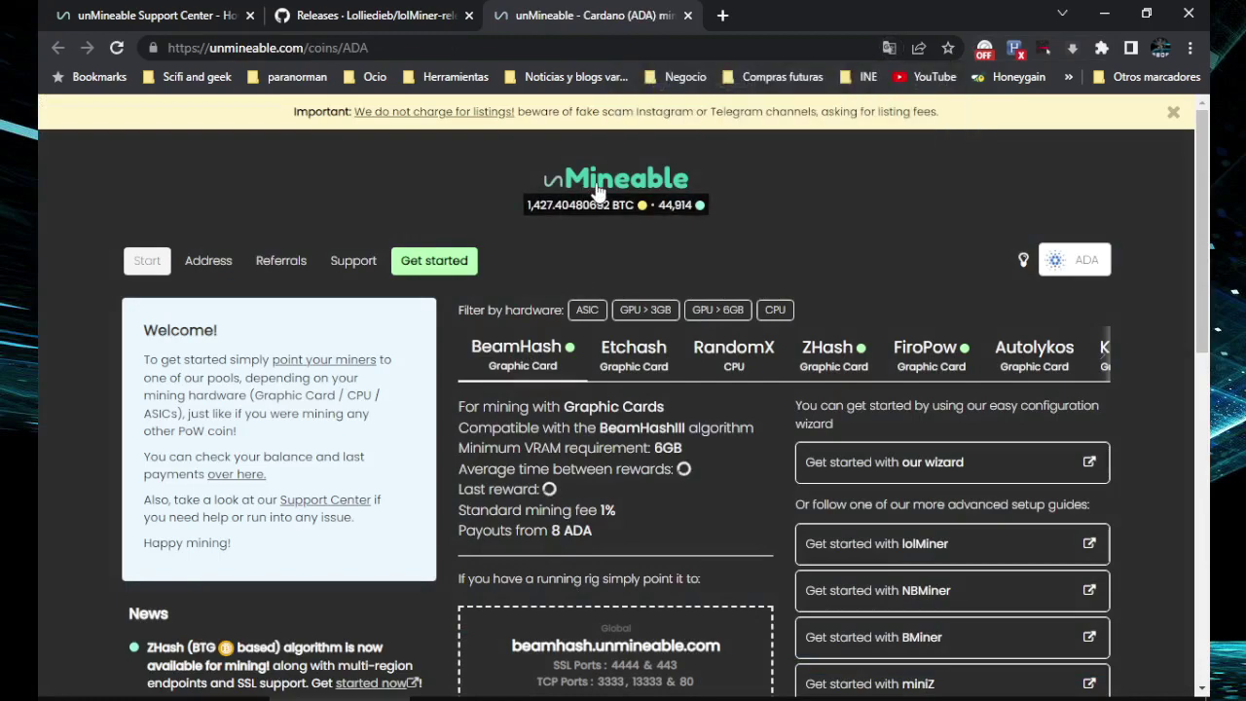
pyautogui.click(598, 190)
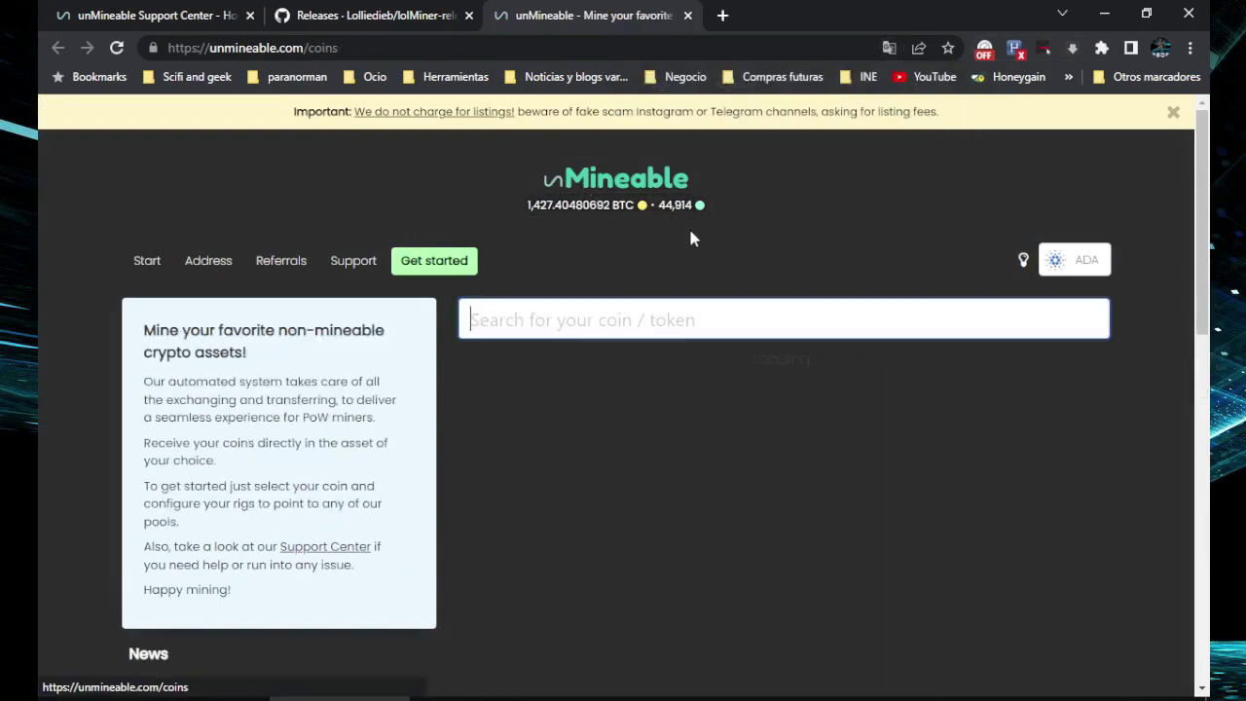
pyautogui.click(545, 405)
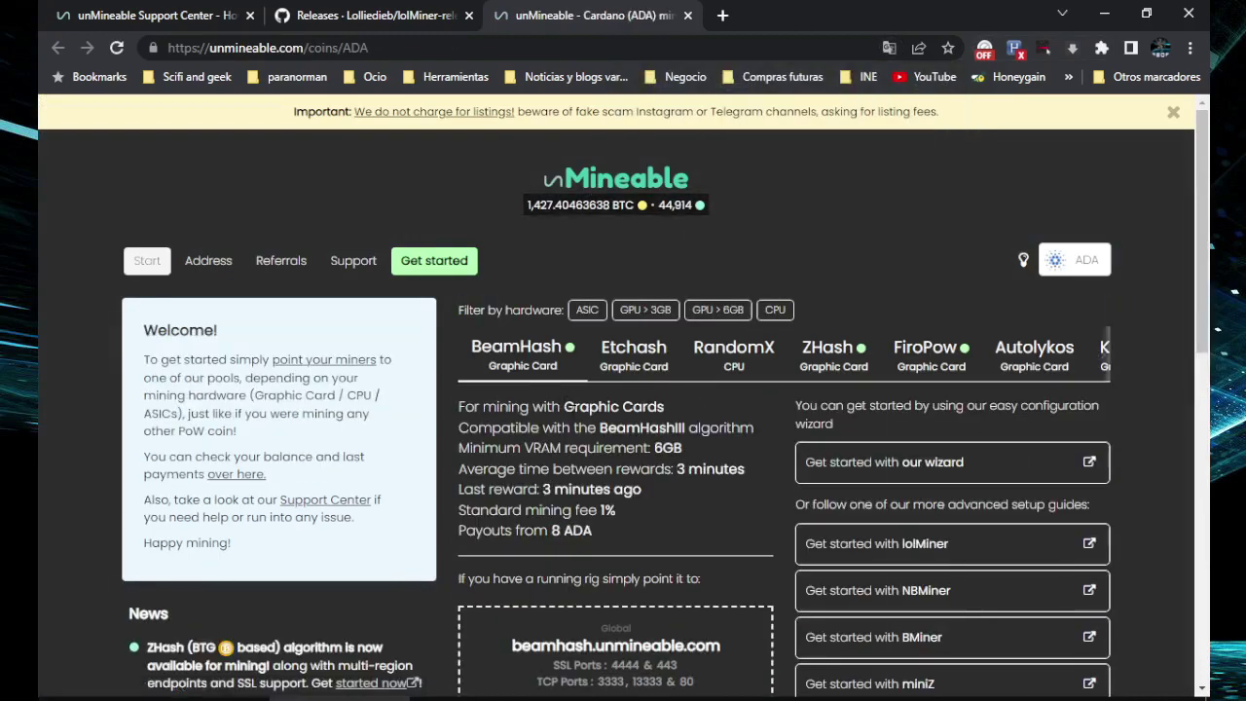
# Step: Look up the copied Cardano address in unMineable's stats search and open the address's referral details
pyautogui.scroll(-5, 802, 482)
pyautogui.click(895, 400)
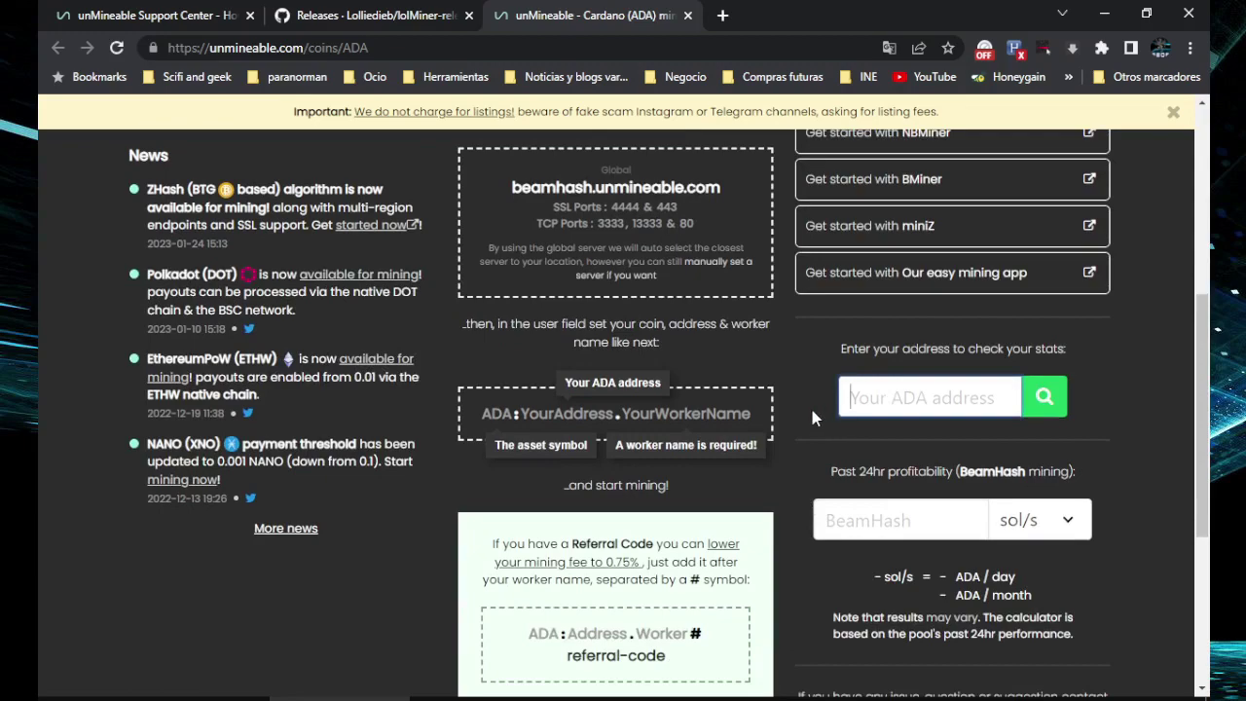
pyautogui.hotkey('ctrl', 'v')
pyautogui.click(1044, 396)
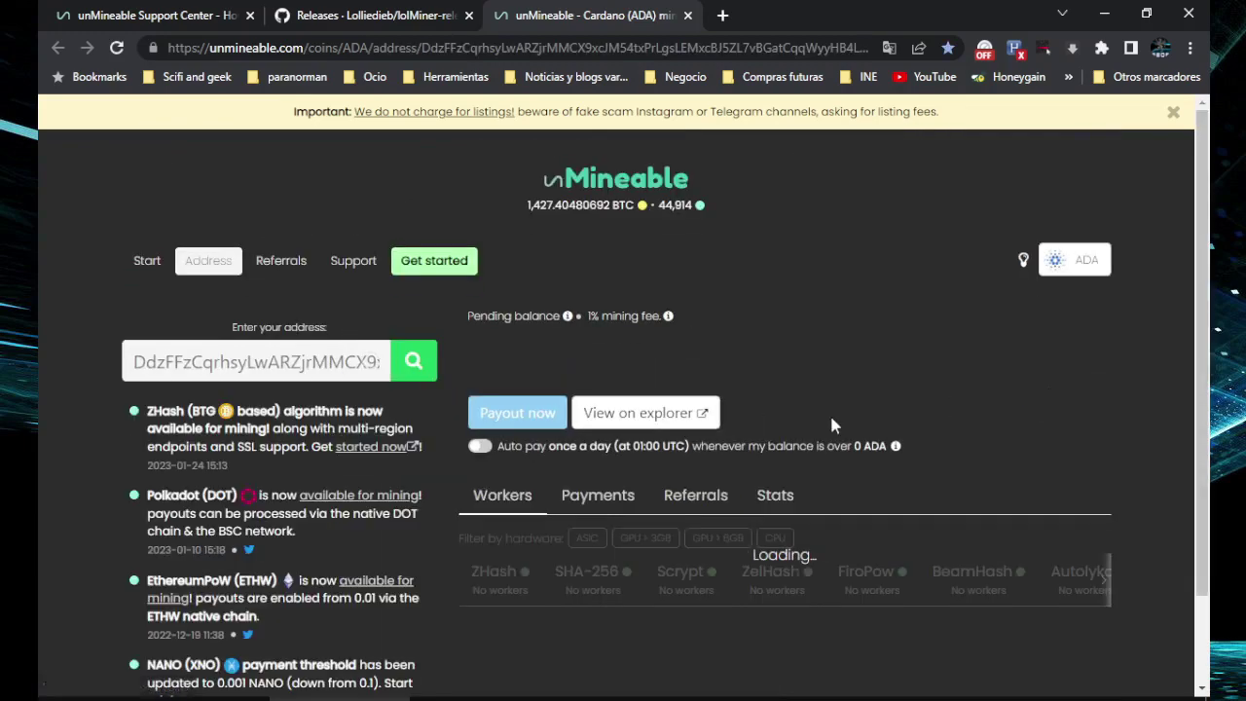
pyautogui.scroll(-3, 681, 336)
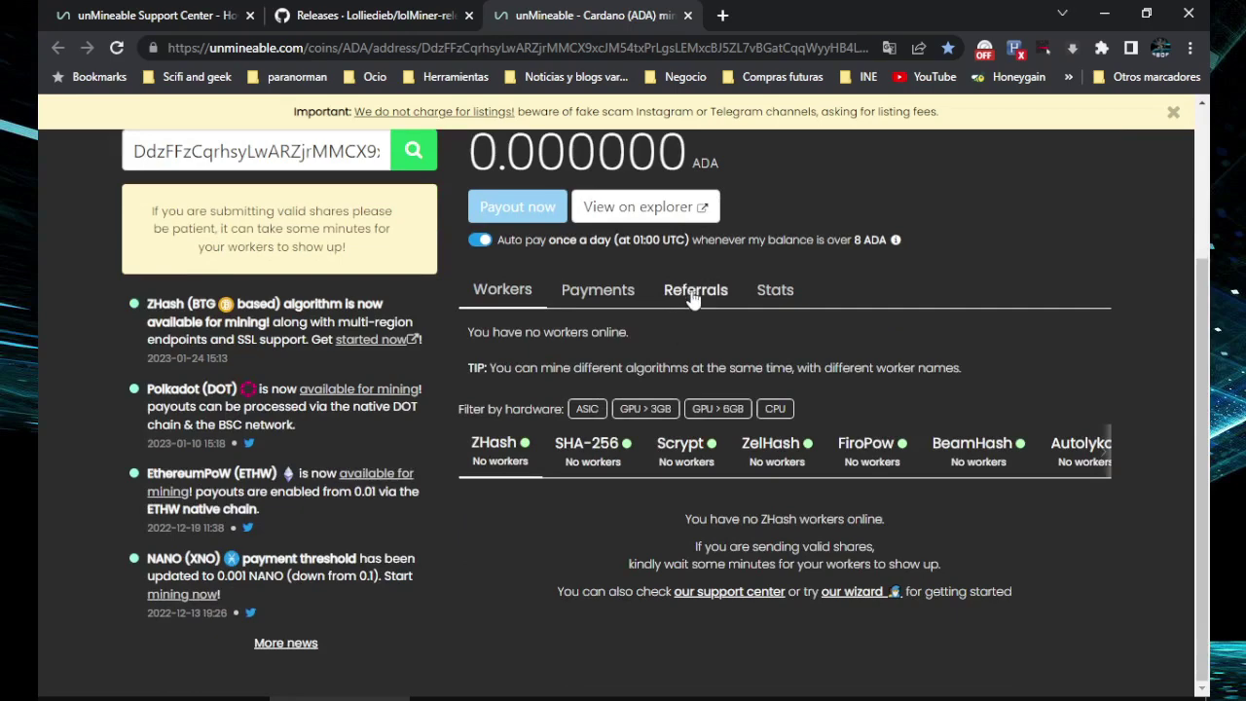
pyautogui.click(697, 292)
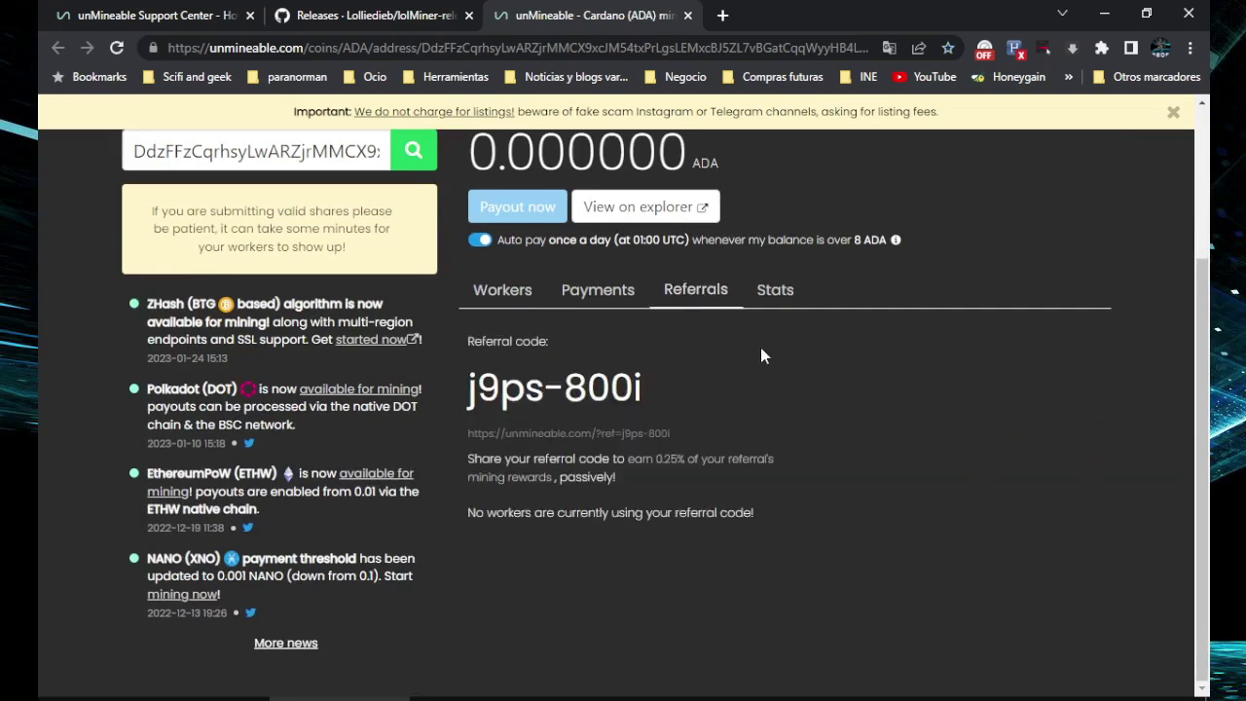
# Step: Copy the referral code shown for the Cardano address on its unMineable page
pyautogui.click(652, 391)
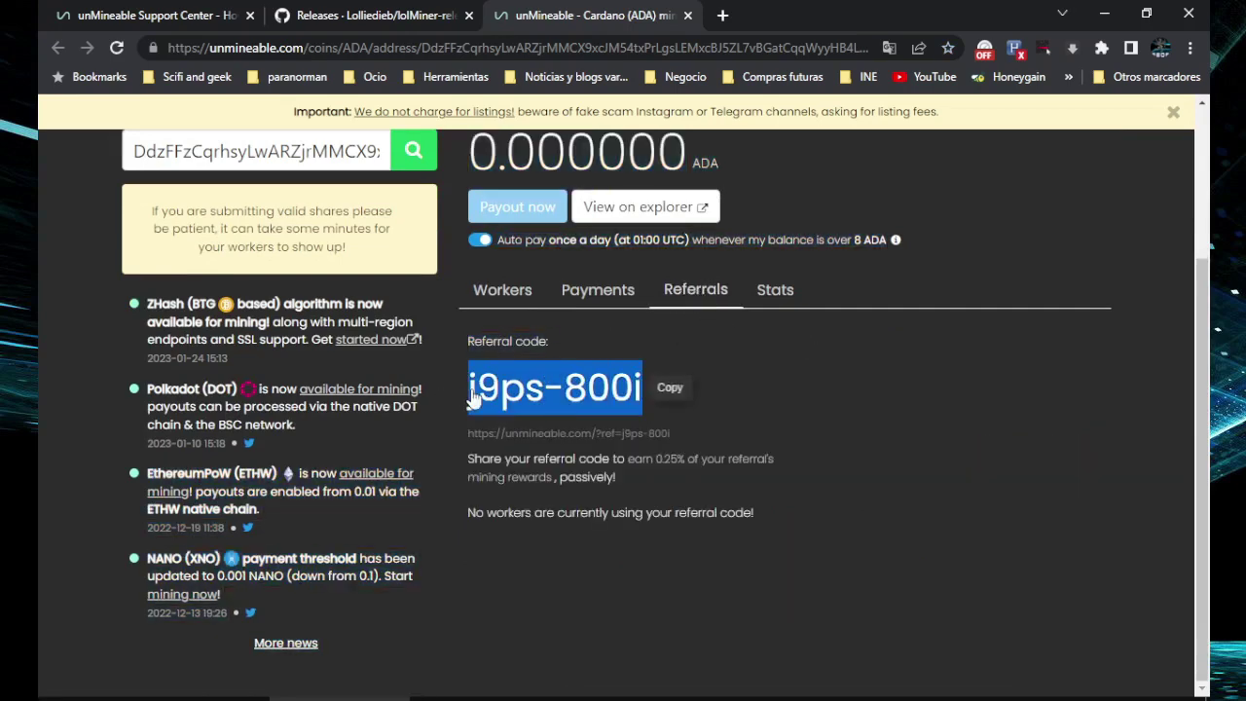
pyautogui.click(588, 391)
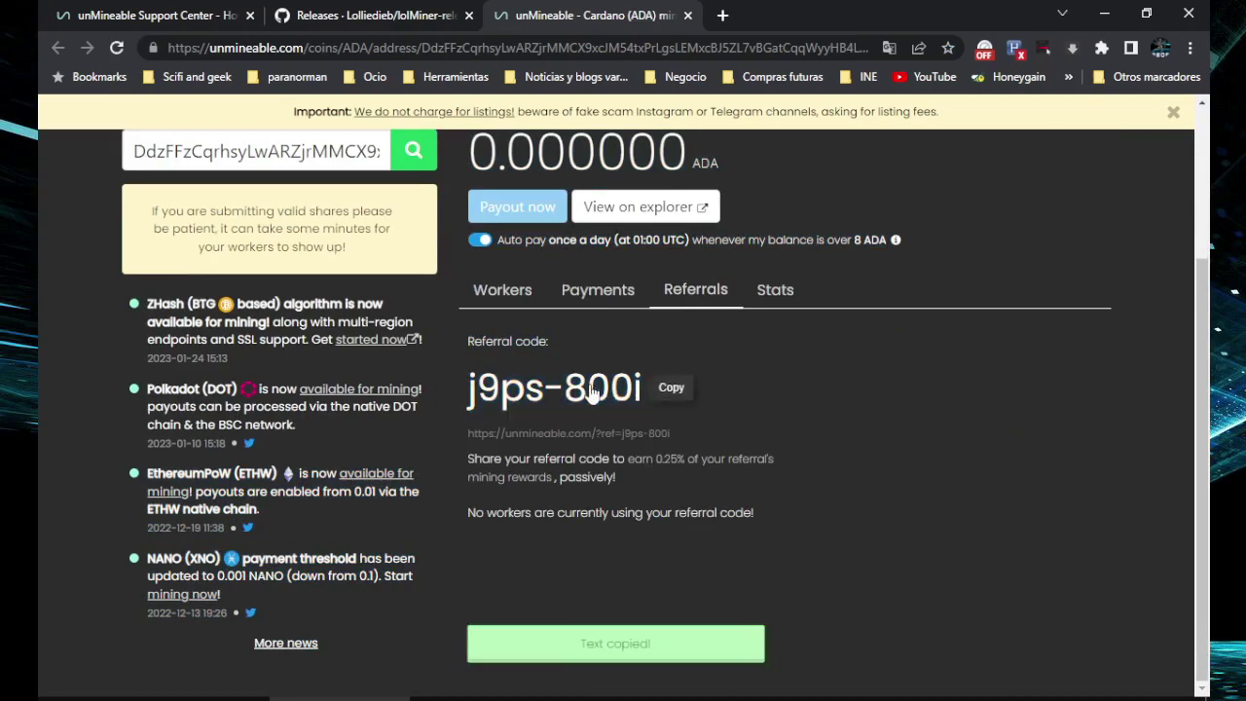
pyautogui.scroll(3, 683, 401)
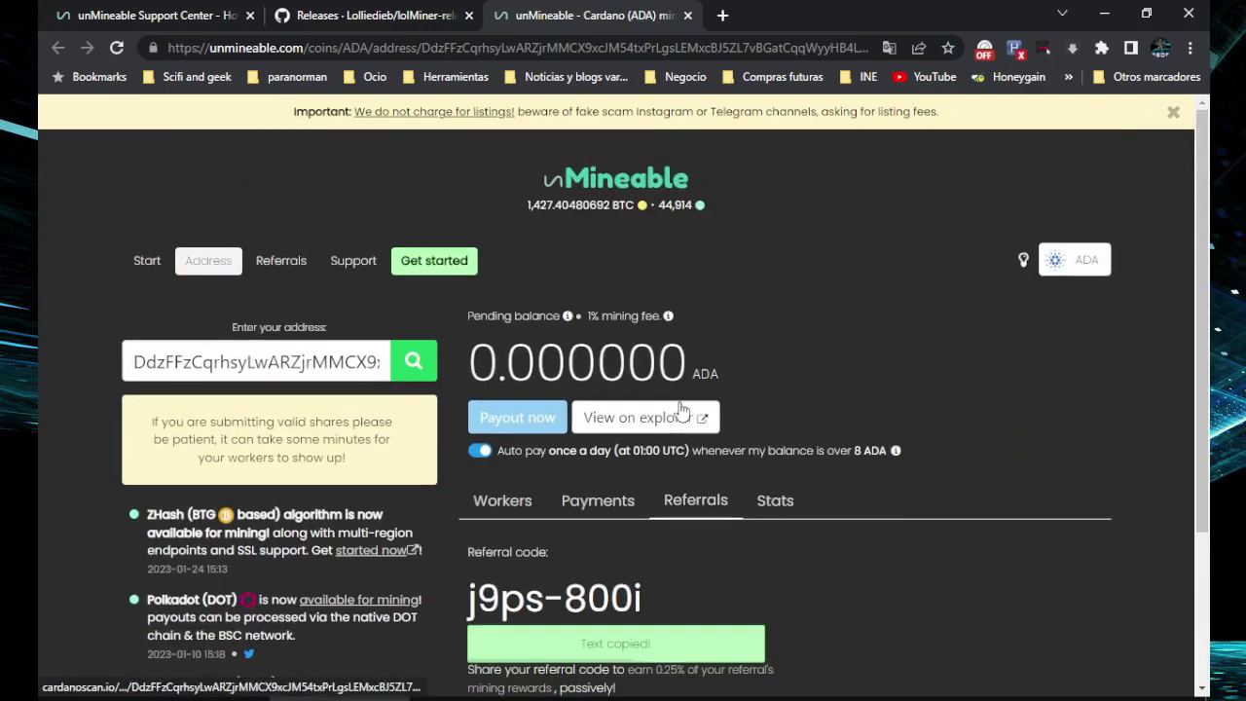
pyautogui.click(500, 504)
pyautogui.scroll(-2, 572, 503)
pyautogui.scroll(-1, 572, 503)
pyautogui.scroll(2, 572, 503)
# Step: Switch to Notepad and append the copied referral code after the # at the end of the mining command
pyautogui.hotkey('alt', 'Tab')
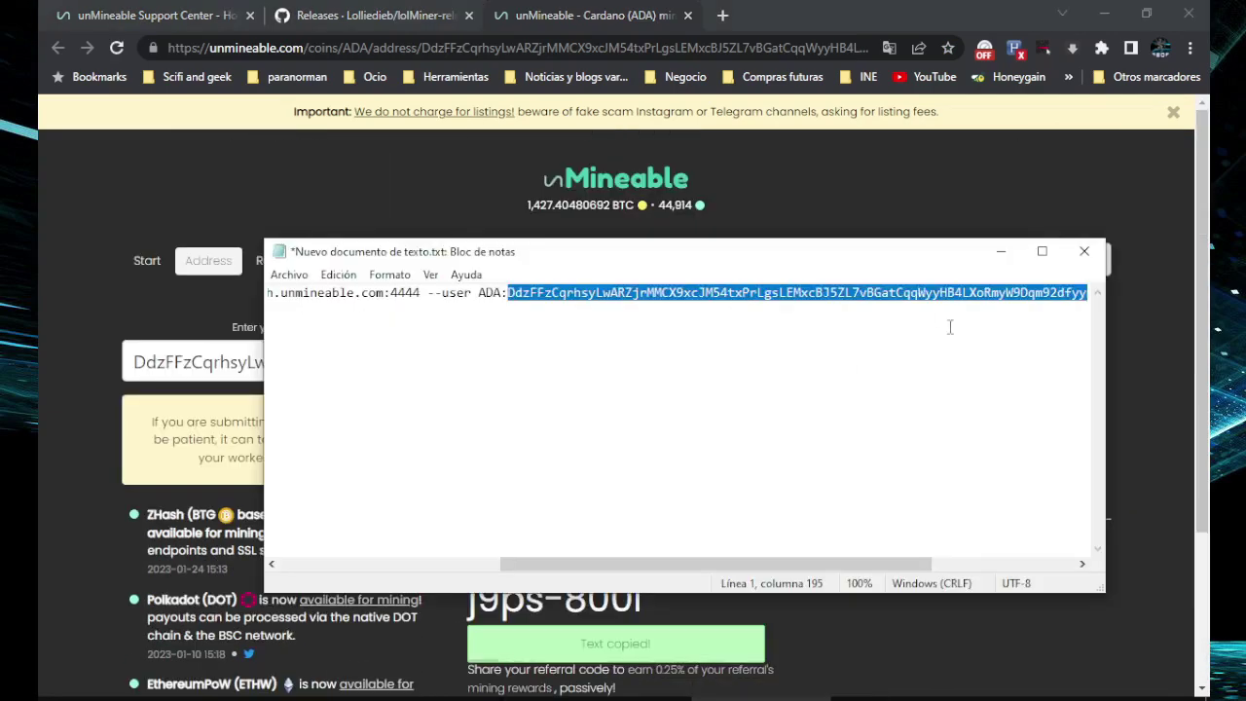
pyautogui.moveTo(884, 568); pyautogui.dragTo(1028, 568)
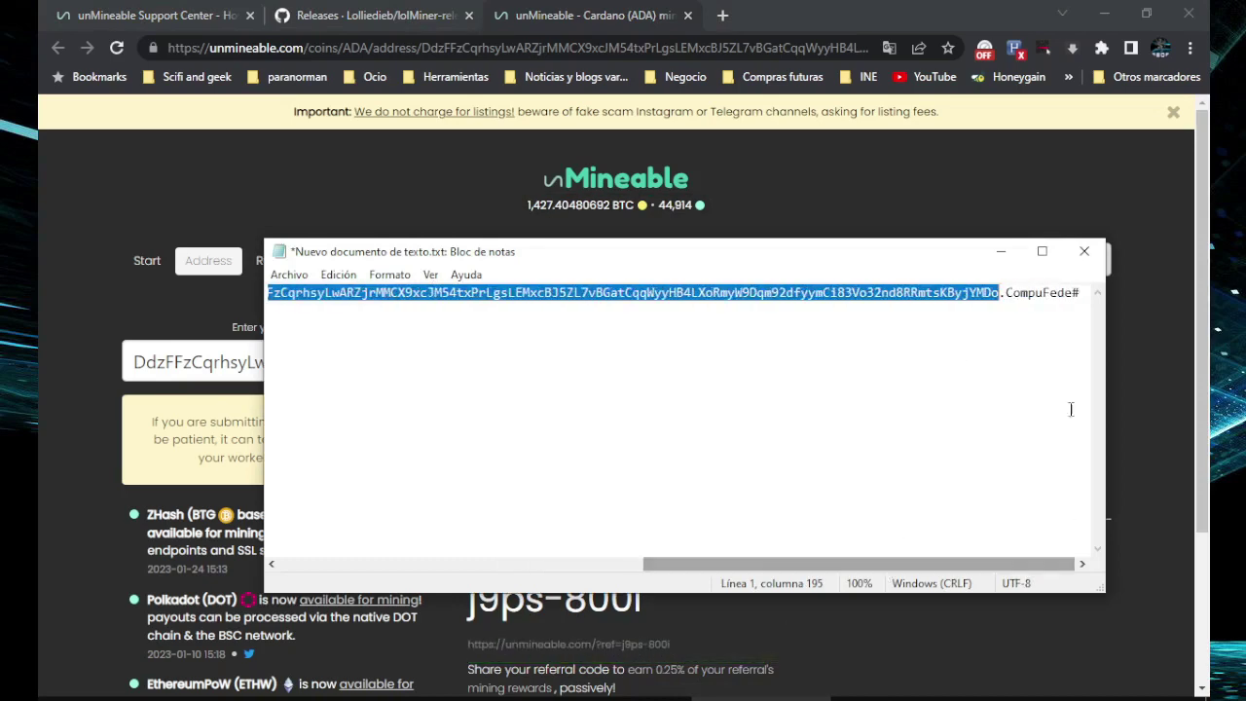
pyautogui.click(1080, 292)
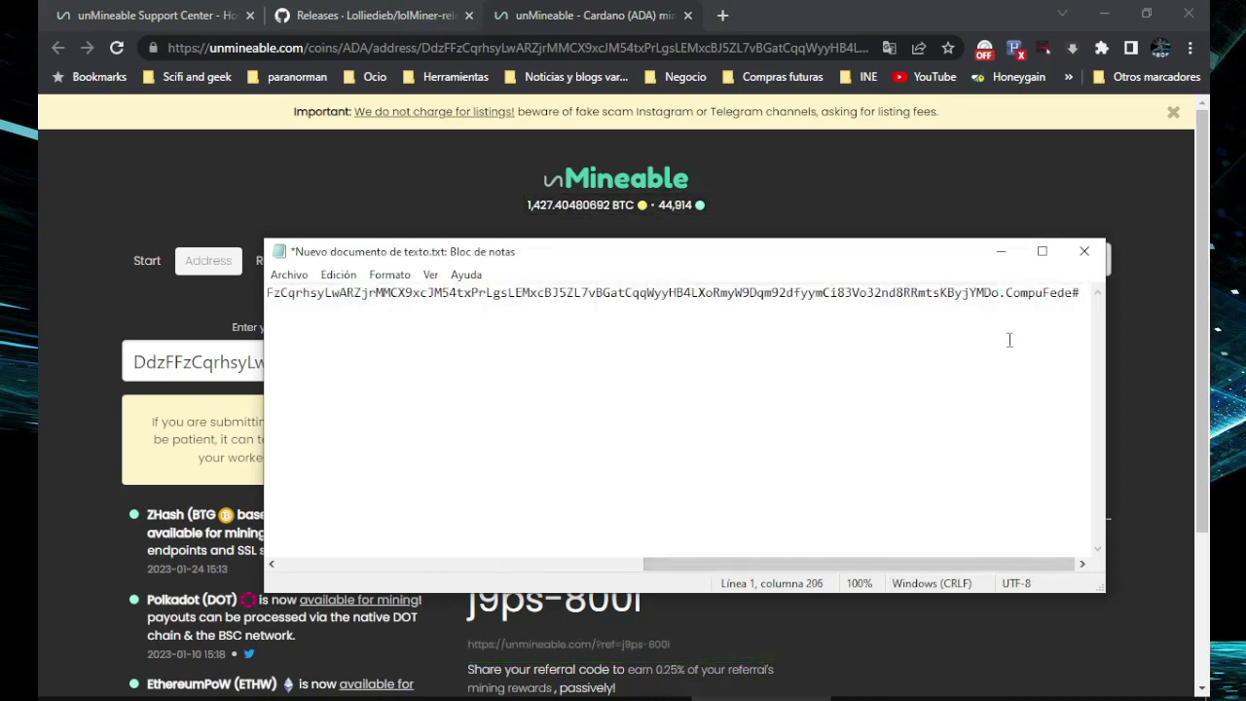
pyautogui.hotkey('ctrl', 'v')
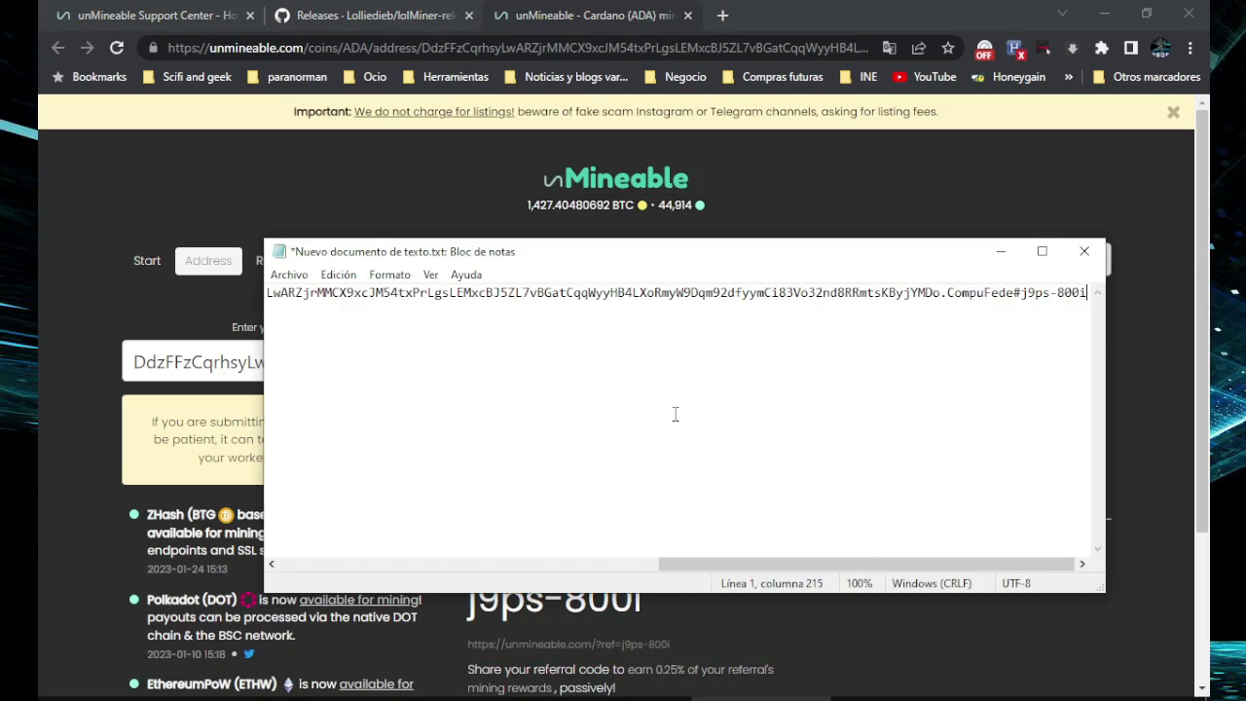
# Step: Save the mining command as a new file named ADA.BAT in the lolMiner 1.67 folder
pyautogui.click(288, 275)
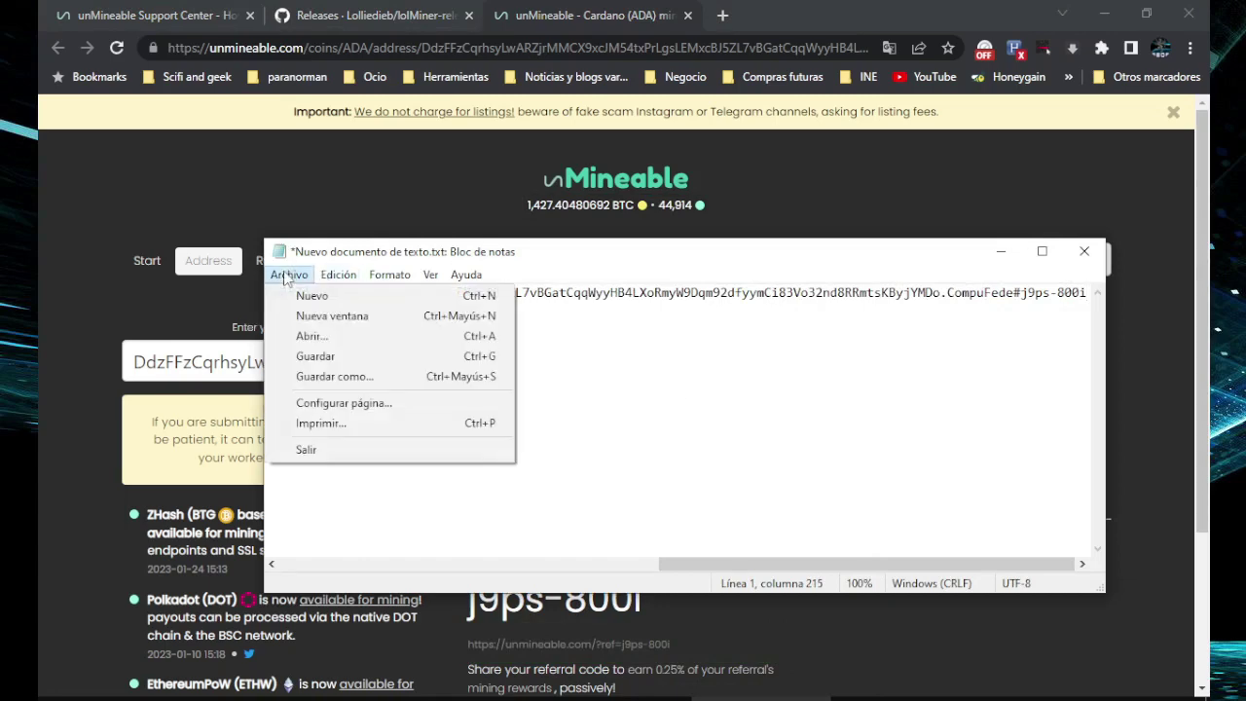
pyautogui.click(326, 375)
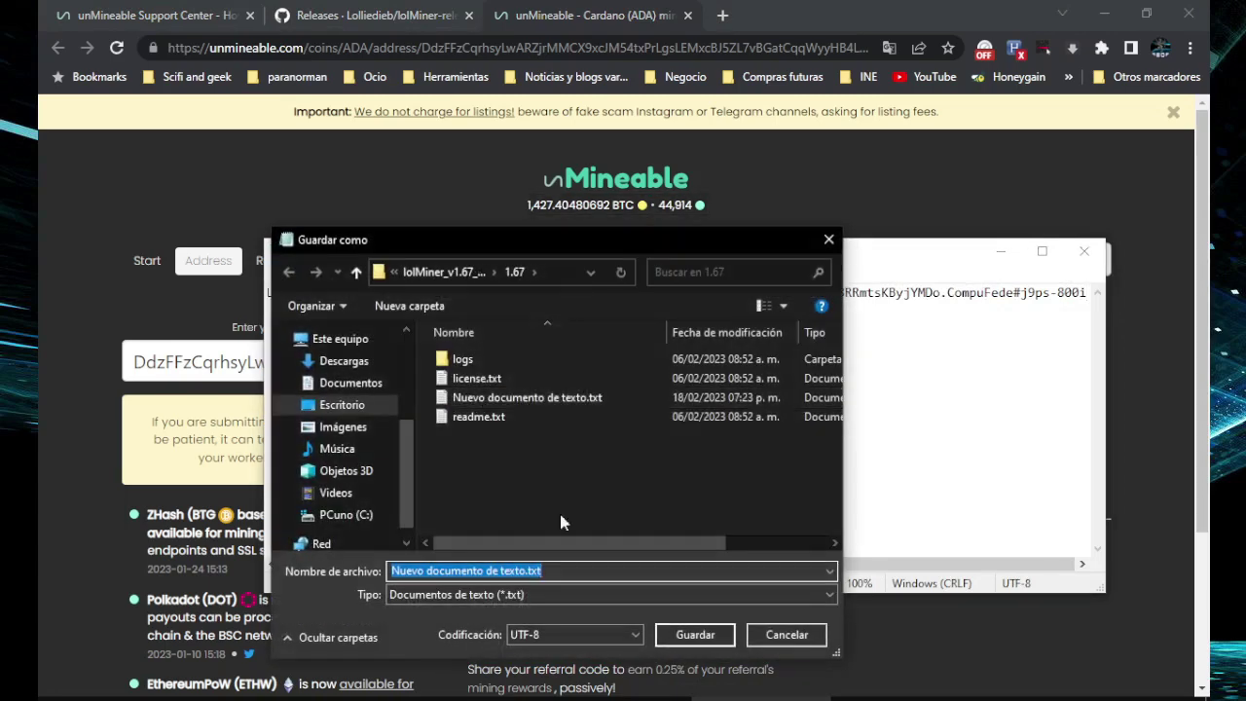
pyautogui.write('Card')
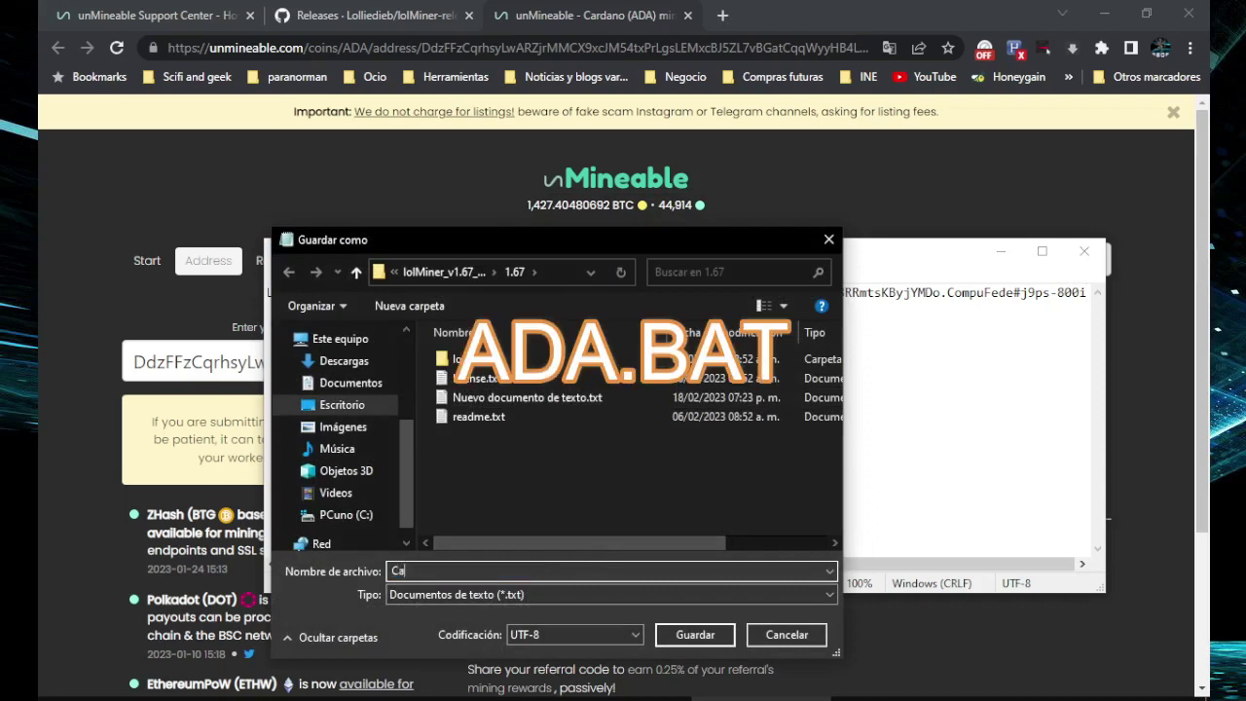
pyautogui.press('BackSpace')
pyautogui.press('BackSpace')
pyautogui.press('BackSpace')
pyautogui.press('BackSpace')
pyautogui.write('A')
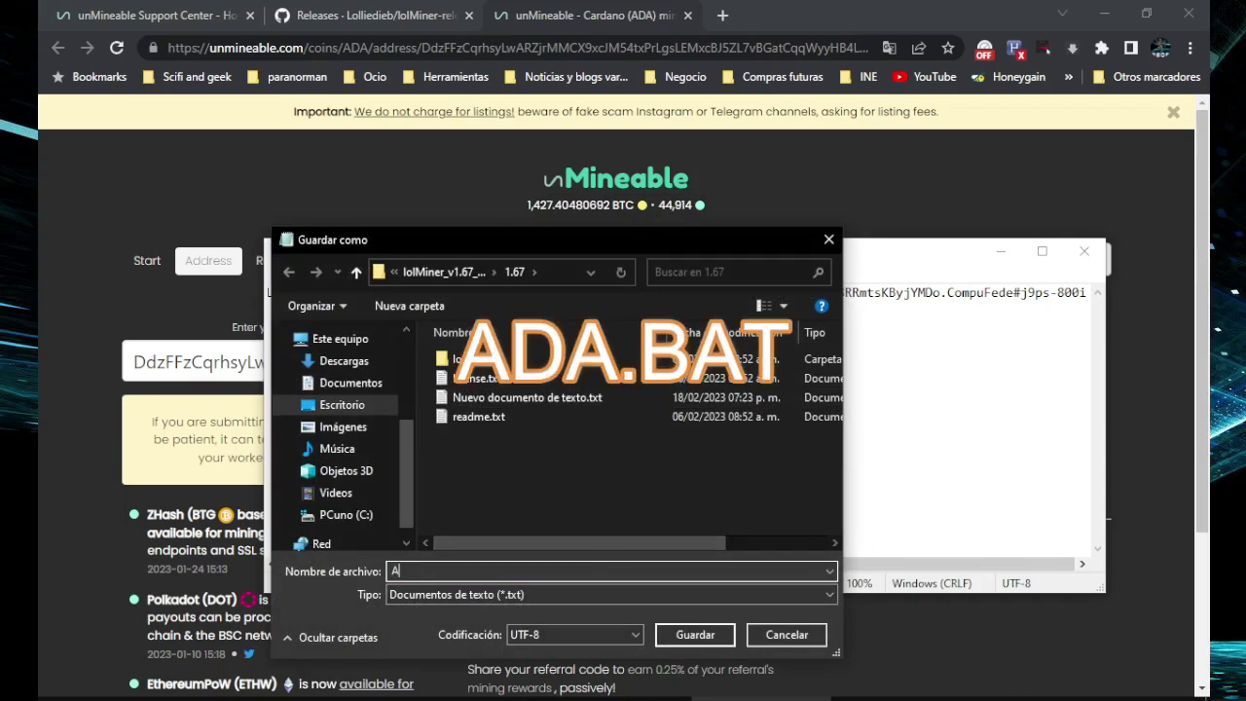
pyautogui.write('DA.BAT')
pyautogui.click(695, 634)
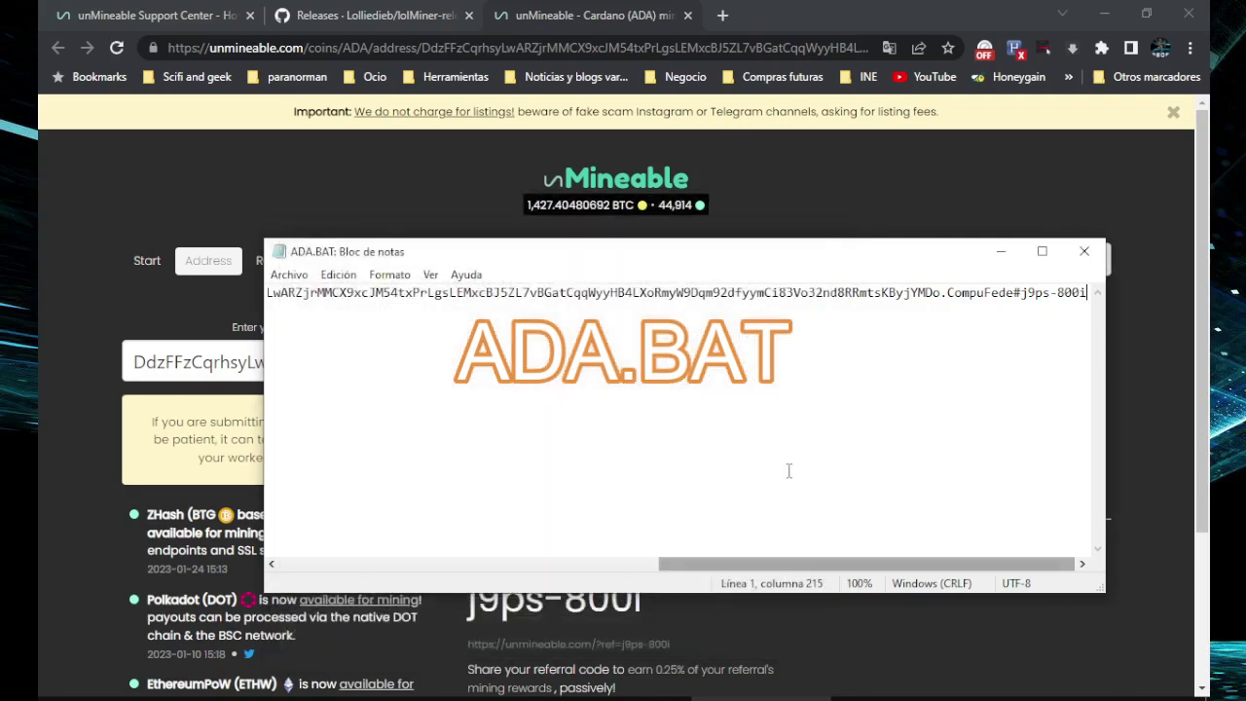
# Step: Close Notepad and run ADA.BAT from the lolMiner 1.67 folder in File Explorer
pyautogui.click(1086, 252)
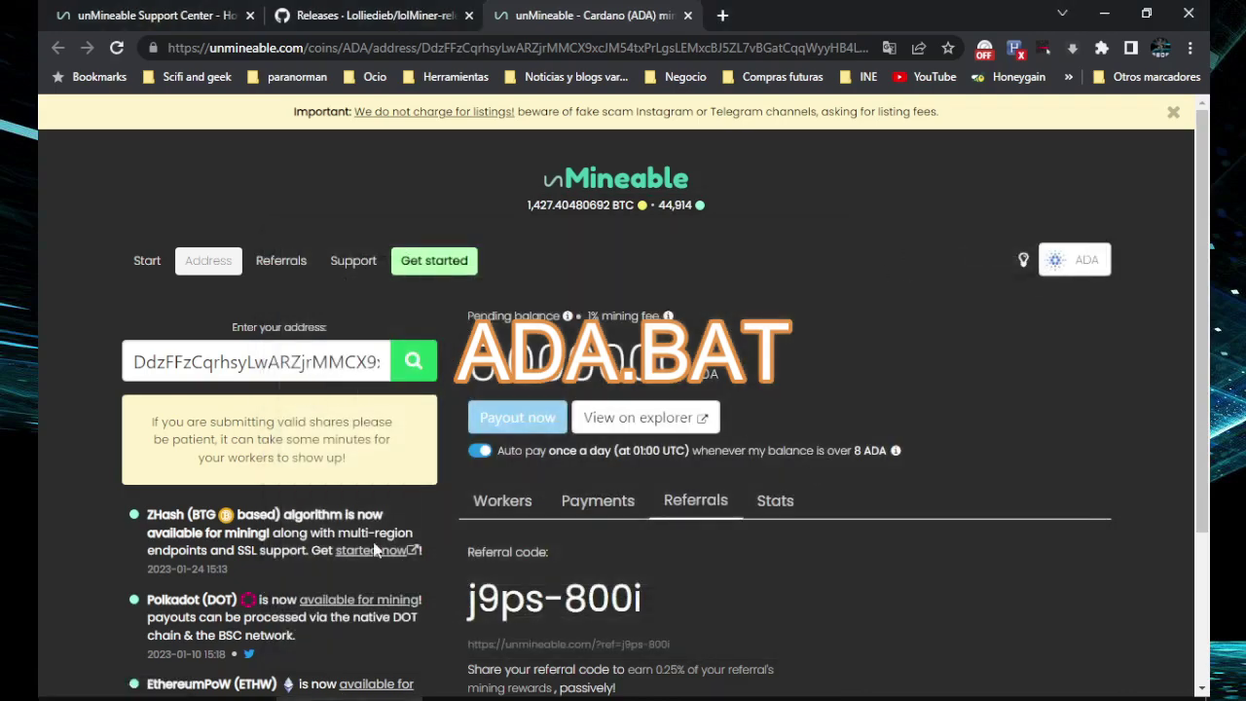
pyautogui.hotkey('alt', 'Tab')
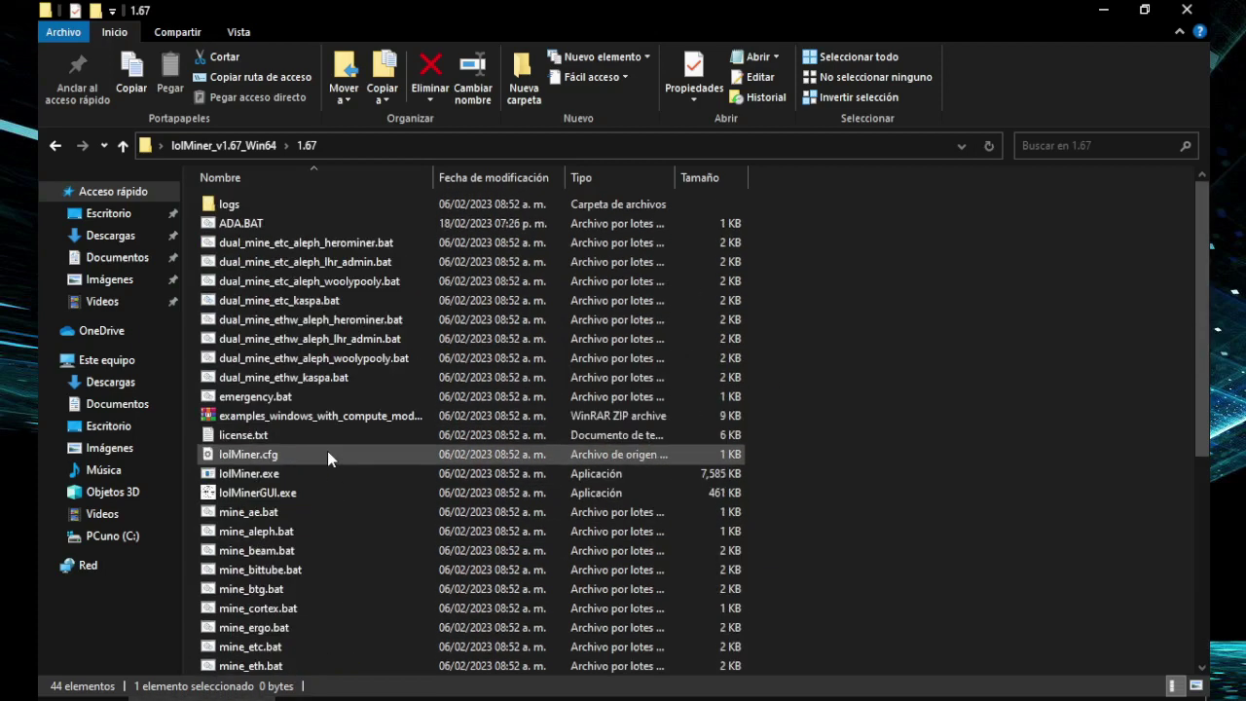
pyautogui.doubleClick(236, 229)
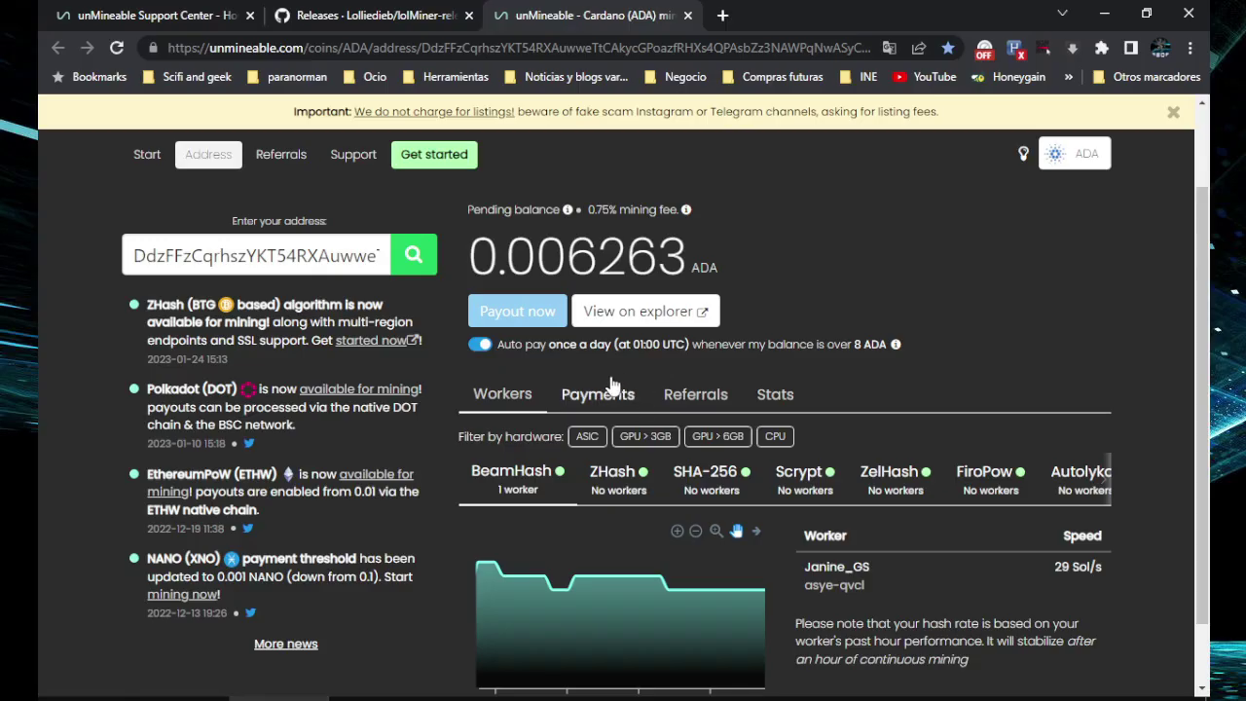
# Step: Return to the unMineable support article in Chrome, open the site's Cardano (ADA) page and go to the BeamHash profitability calculator
pyautogui.click(195, 13)
pyautogui.scroll(20, 623, 438)
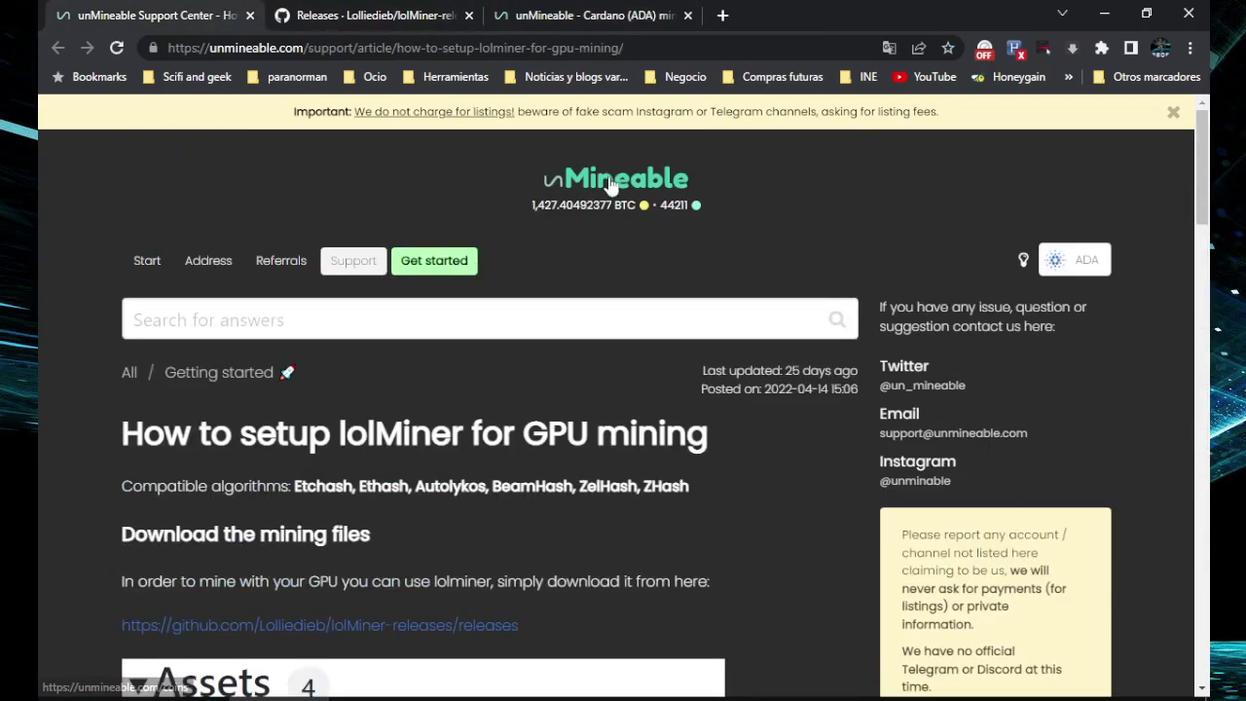
pyautogui.click(611, 185)
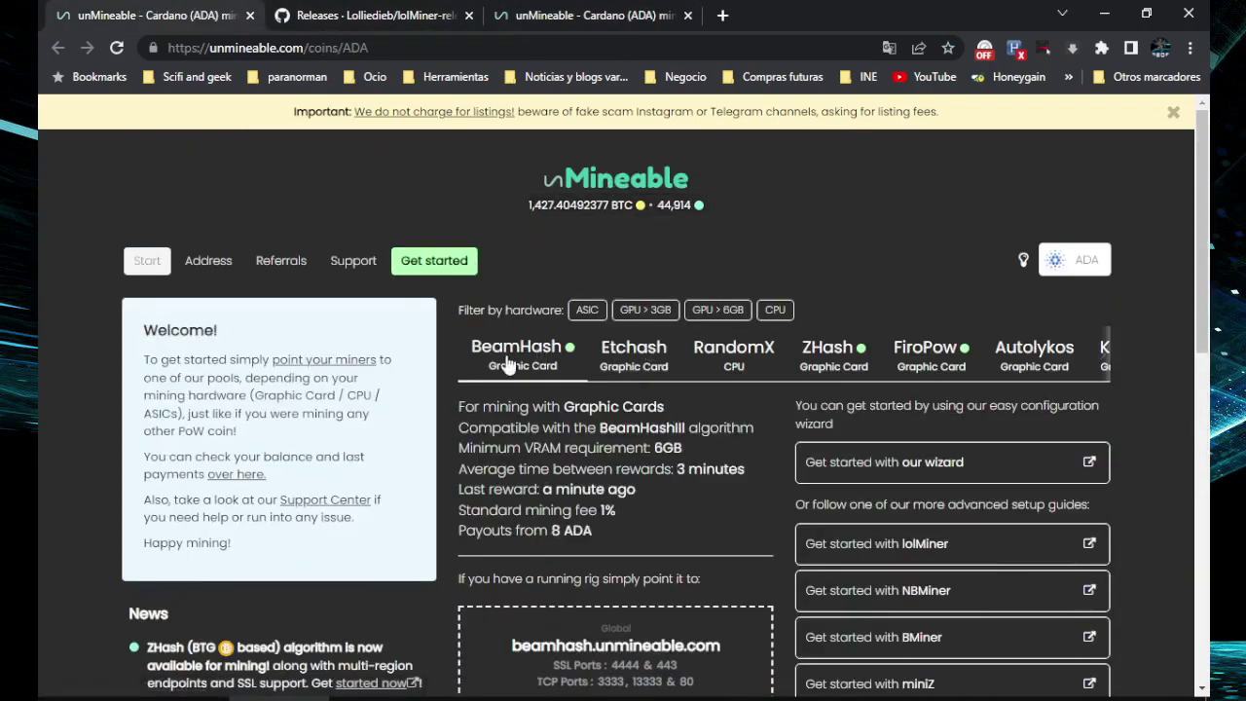
pyautogui.scroll(-5, 622, 389)
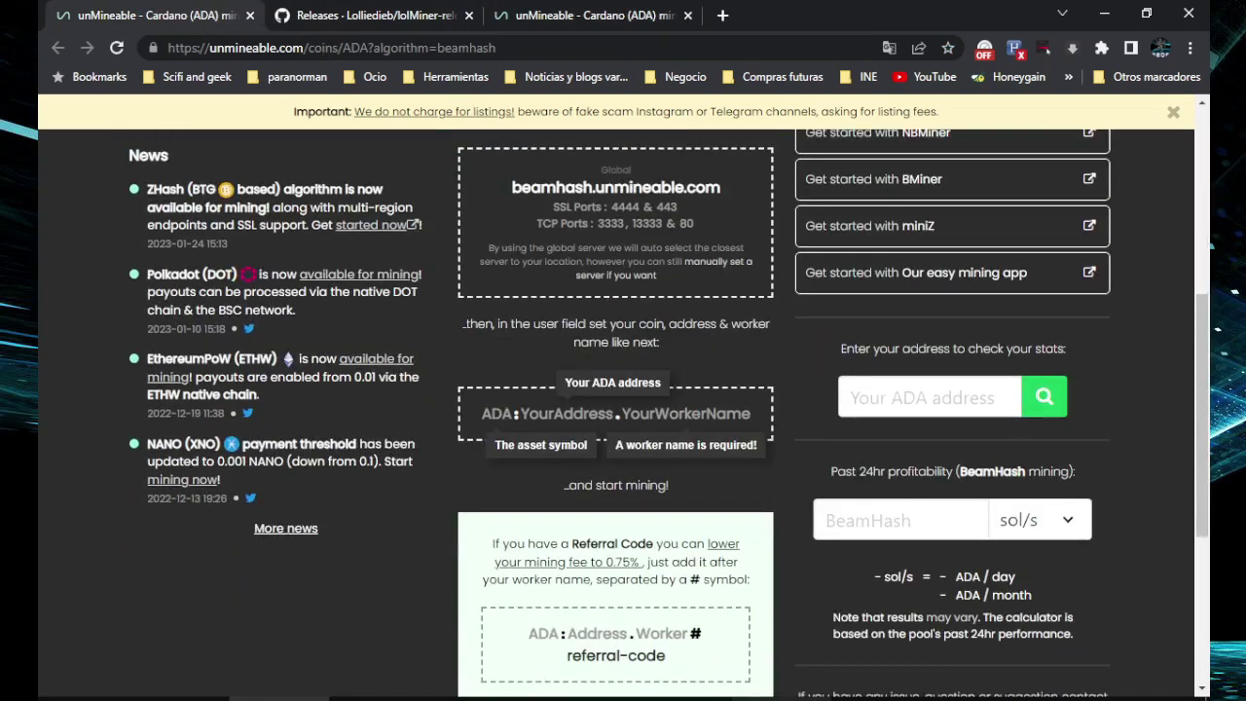
# Step: Check the running miner's speed in the remote desktop window and calculate unMineable's past 24hr BeamHash profitability for 26 sol/s
pyautogui.click(781, 698)
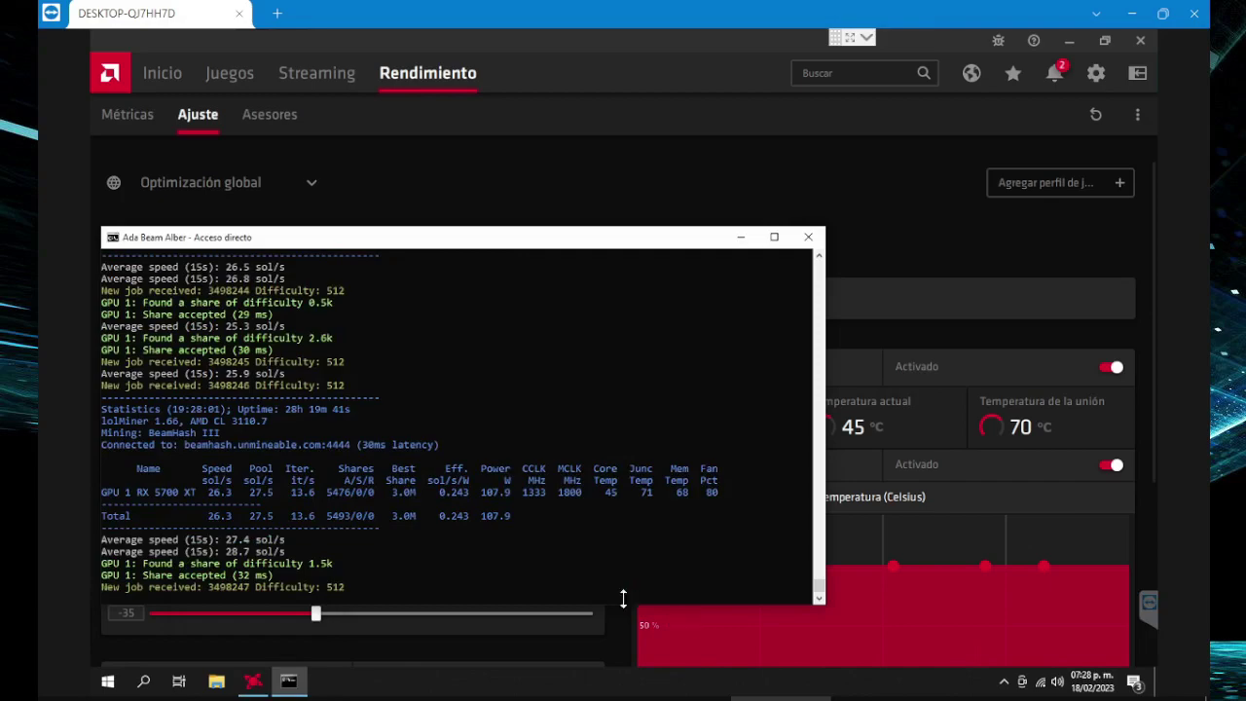
pyautogui.click(280, 697)
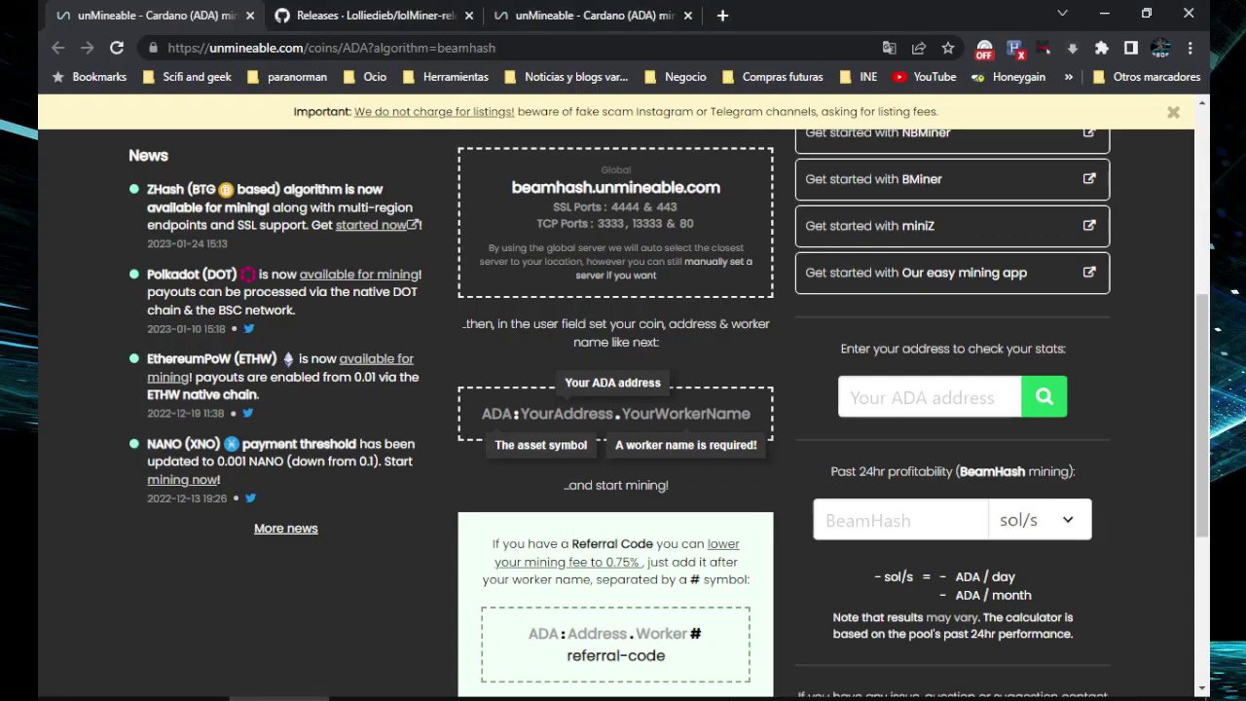
pyautogui.click(916, 518)
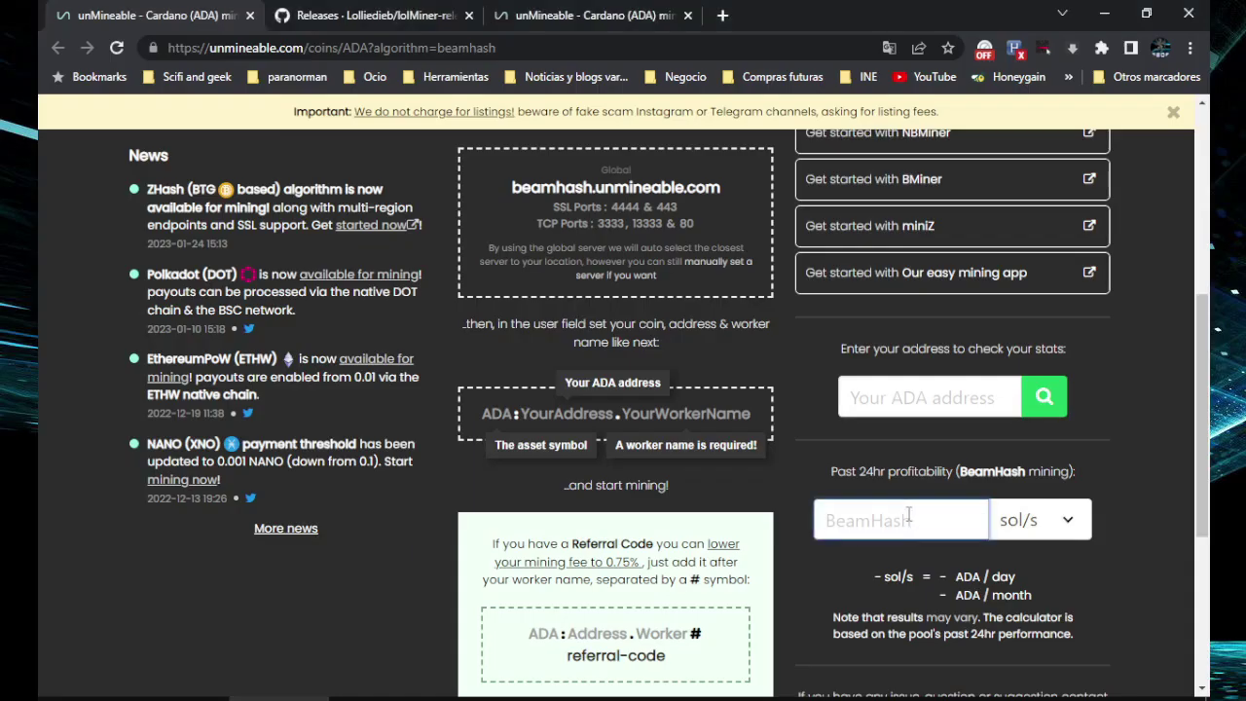
pyautogui.write('26')
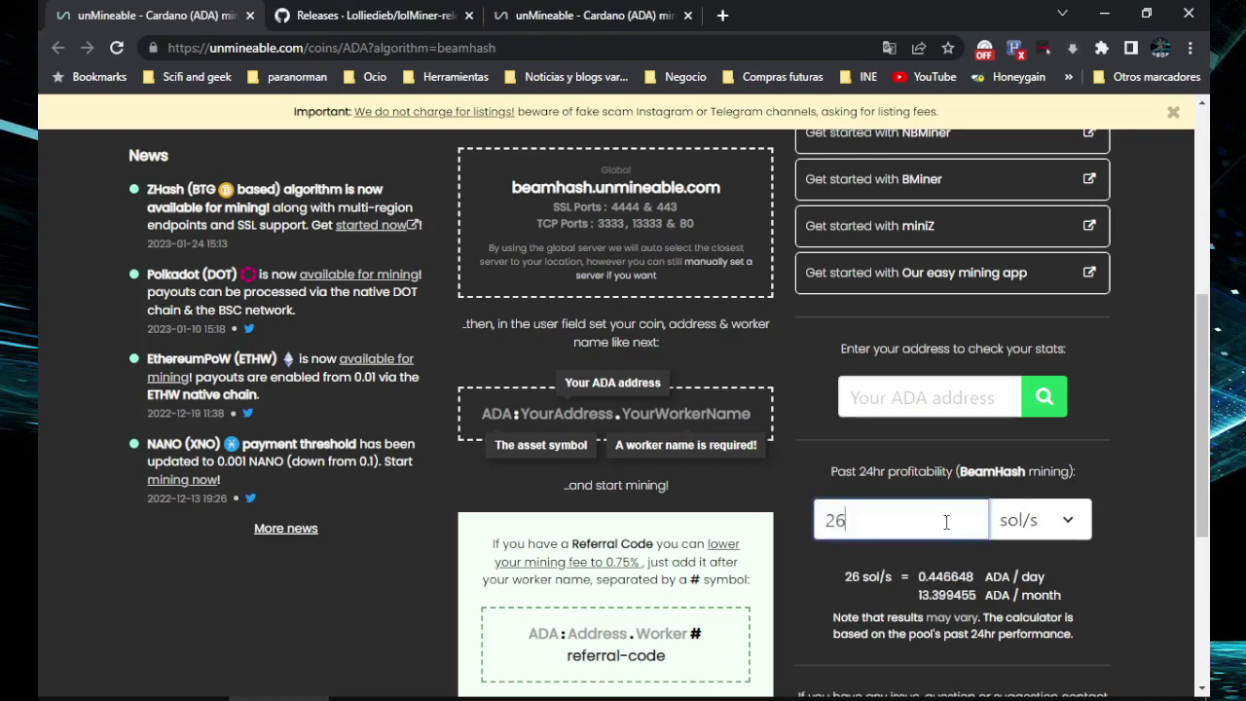